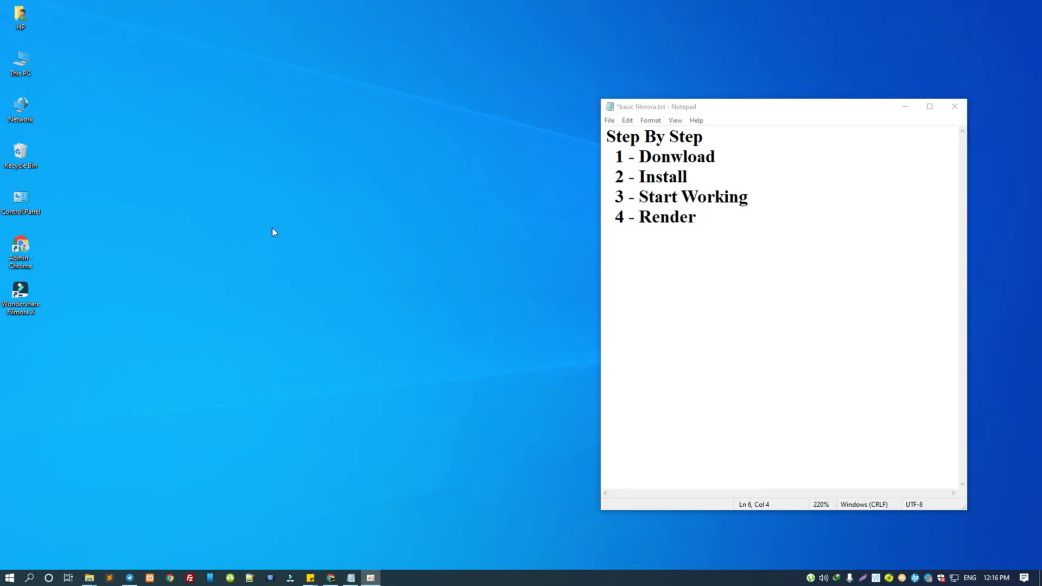
Highlight the Start Working step in Notepad and launch Wondershare Filmora X from the desktop.
left_click_drag(639, 198, 755, 201)
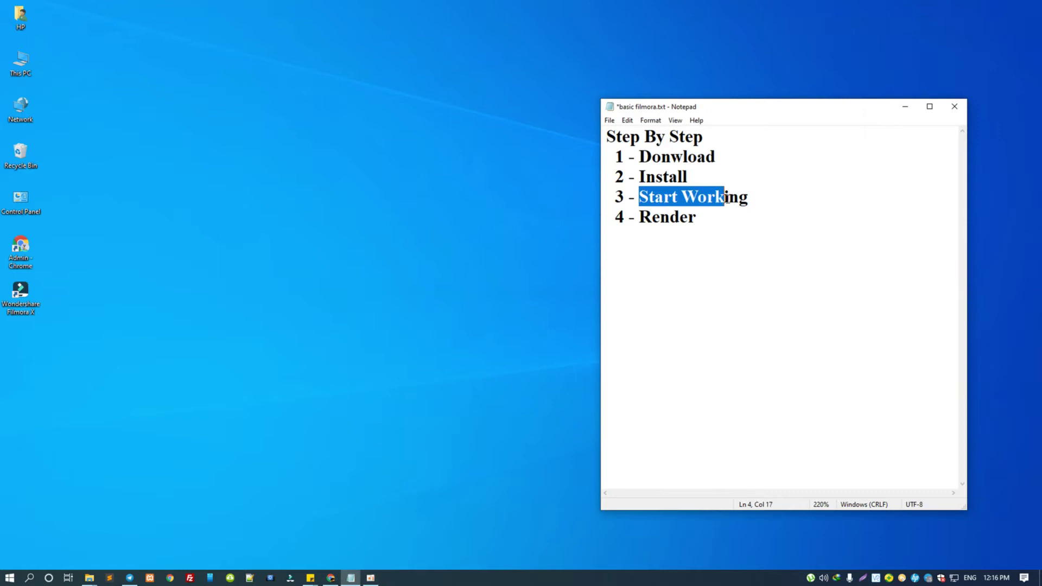
left_click(756, 201)
left_click(640, 196)
left_click_drag(639, 197, 748, 198)
left_click(20, 293)
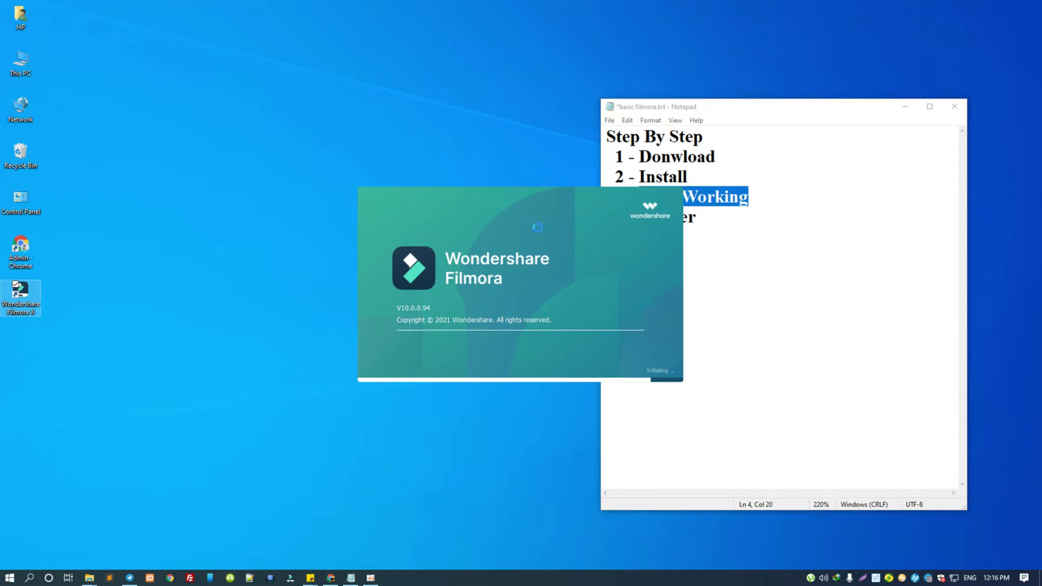
Move Notepad to the top-right and reposition the Filmora start window up and left.
mouse_move(707, 107)
left_mouse_down()
mouse_move(1041, 160)
mouse_move(852, 145)
left_mouse_up()
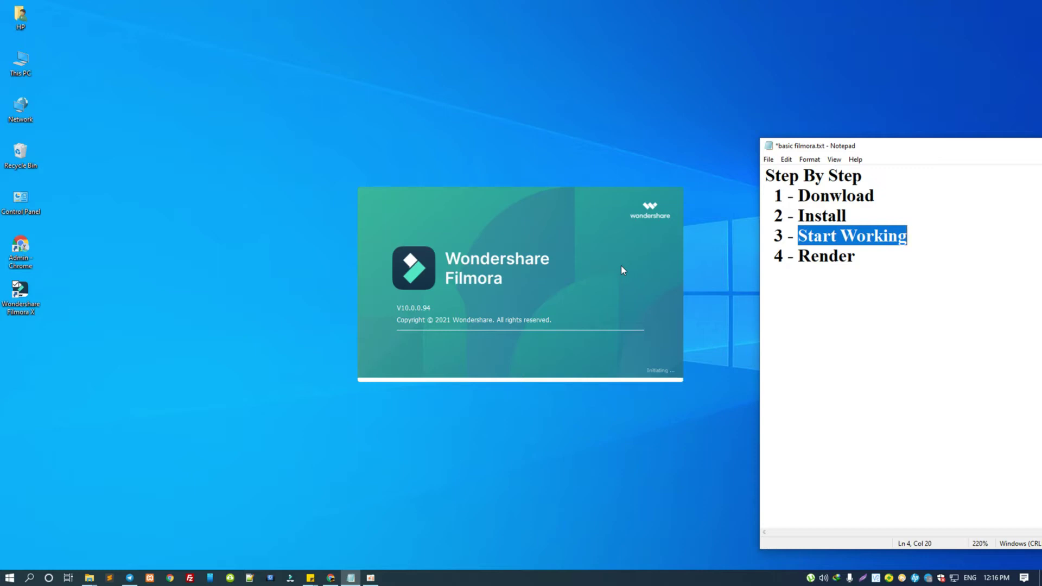
left_click_drag(901, 147, 1041, 81)
left_click_drag(418, 170, 302, 122)
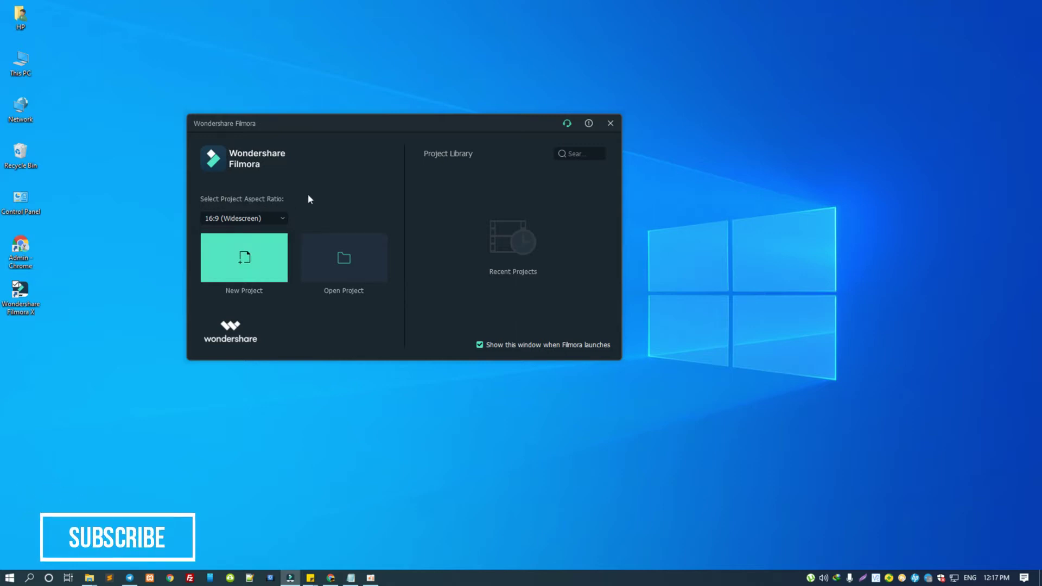
Keep the 16:9 Widescreen aspect ratio, then open and cancel the Open Project dialog.
left_click(282, 218)
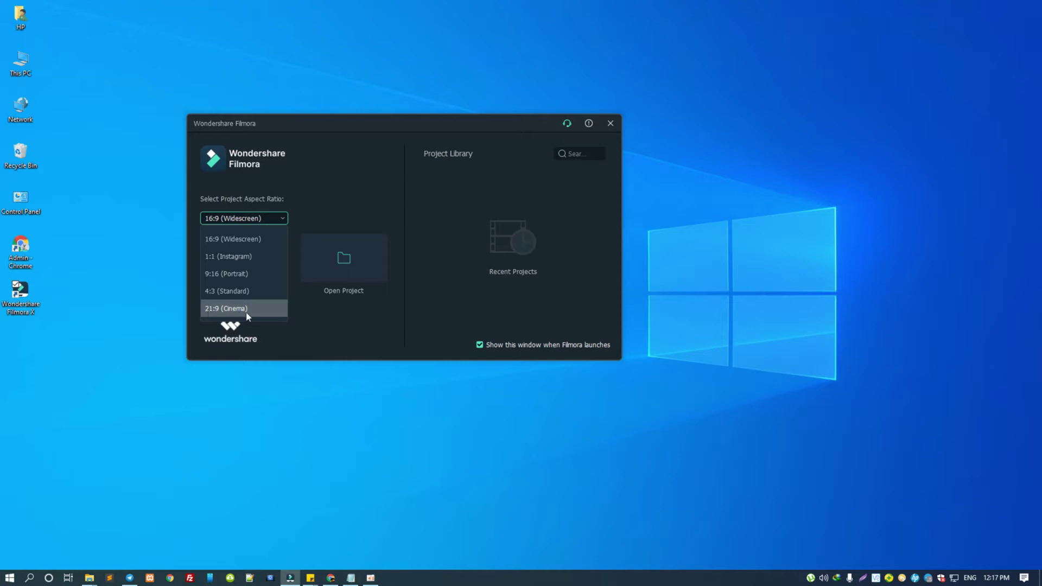
left_click(349, 170)
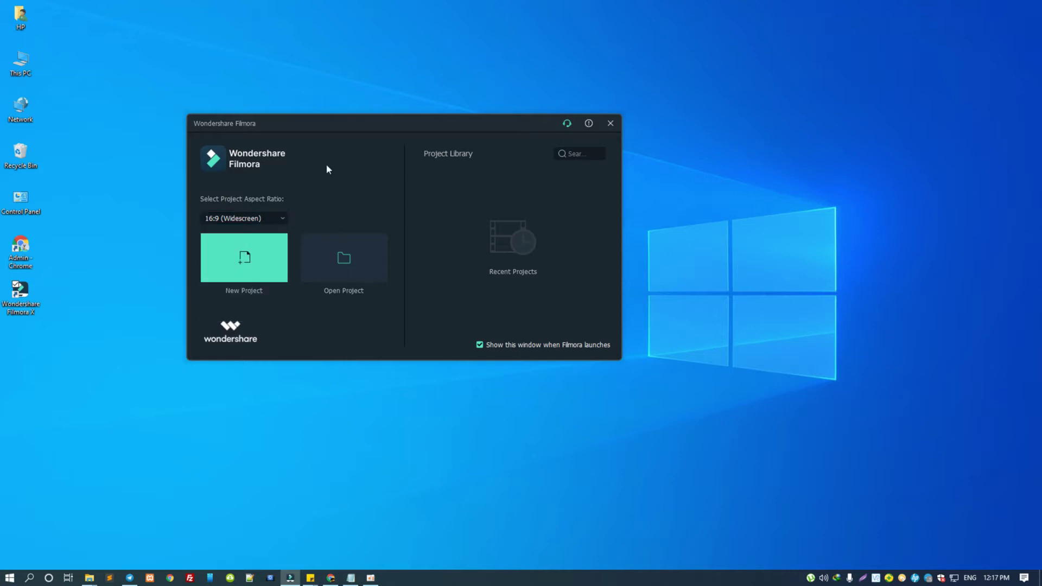
left_click_drag(362, 120, 386, 96)
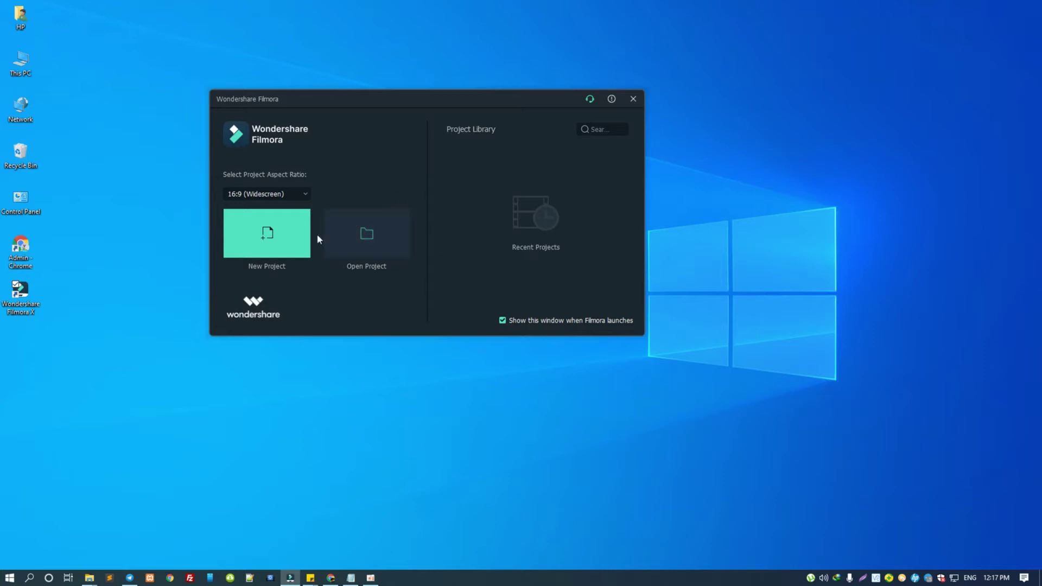
left_click(361, 235)
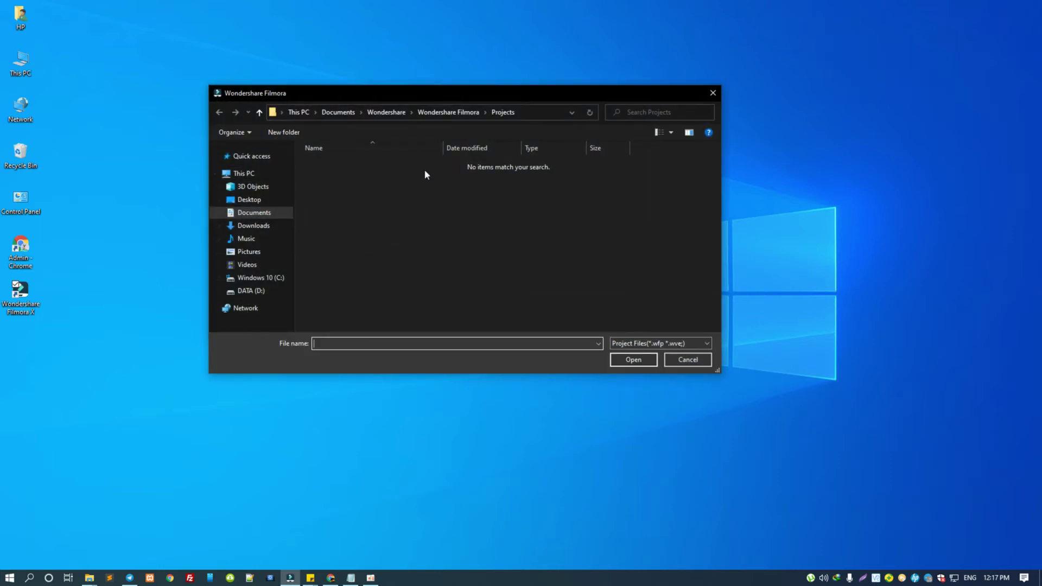
left_click(685, 360)
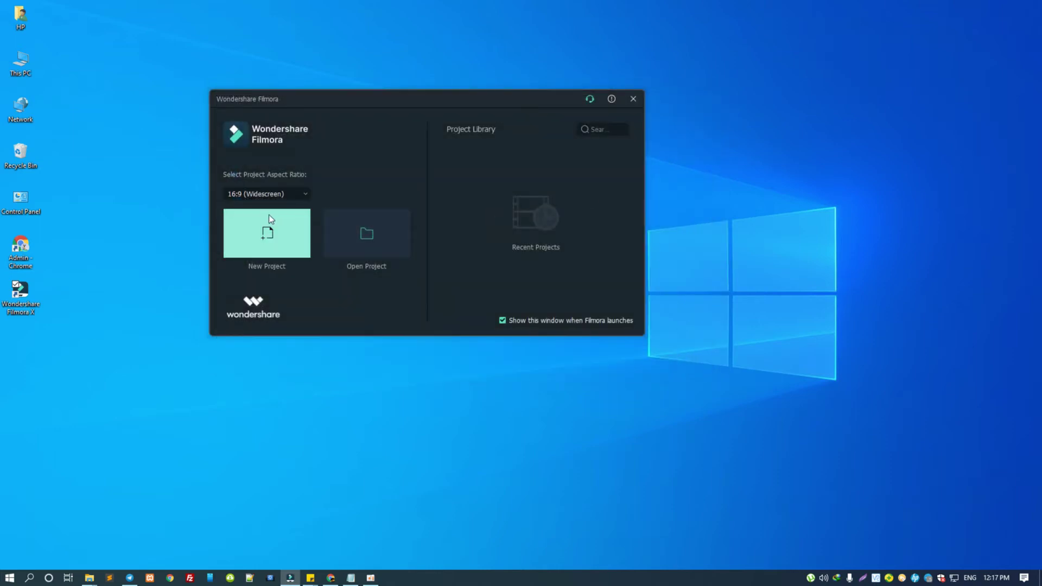
Create a new project and look through the File and Edit menus.
left_click(266, 241)
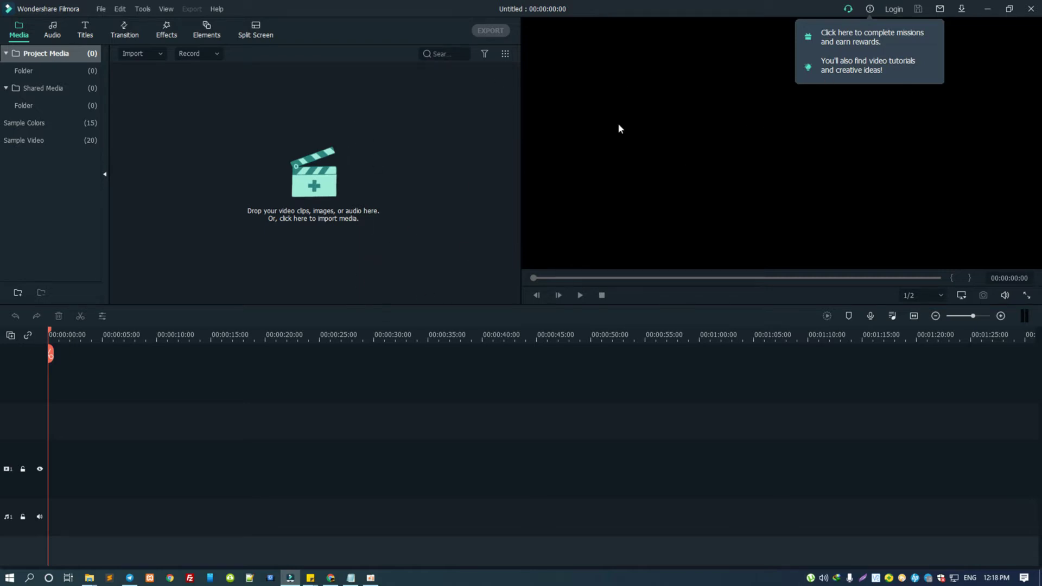
left_click(100, 11)
mouse_move(166, 24)
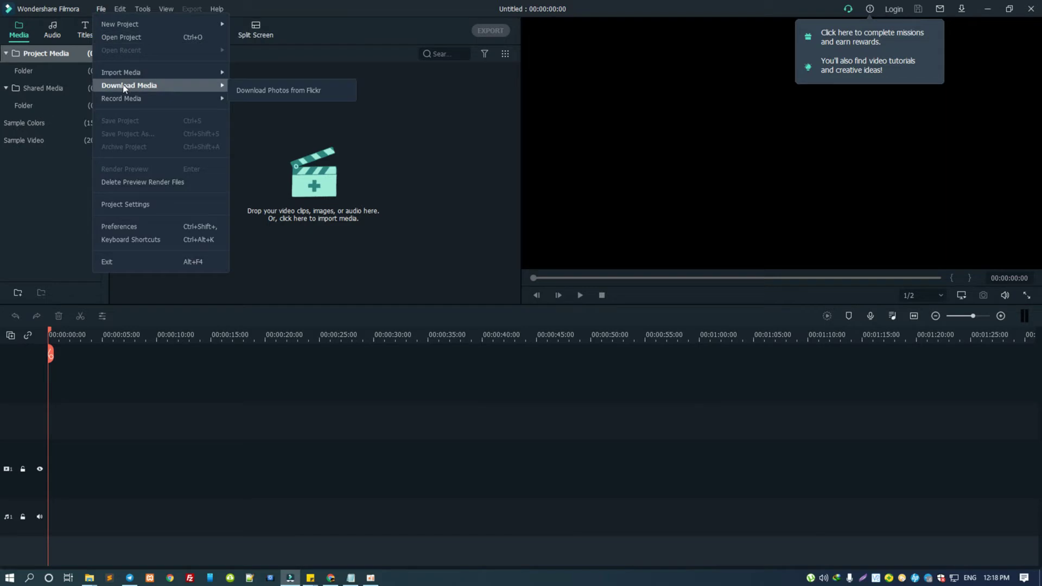
mouse_move(130, 26)
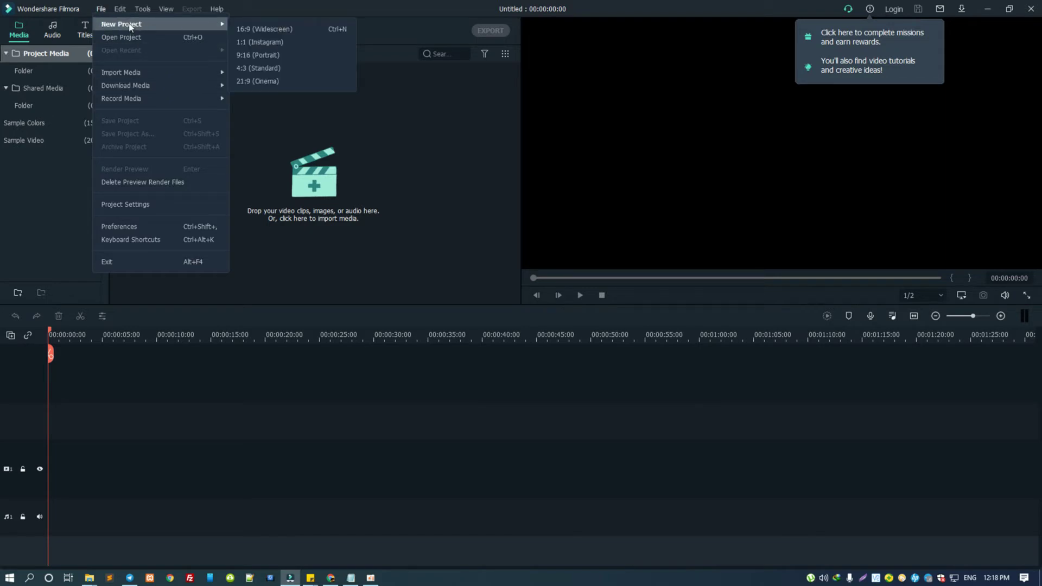
key("Escape")
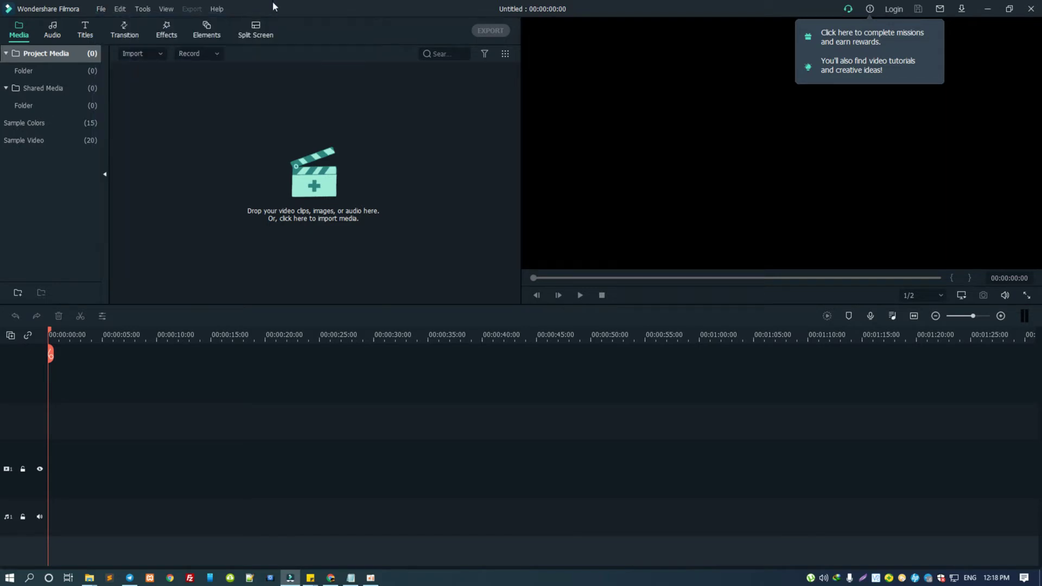
left_click(120, 9)
mouse_move(140, 12)
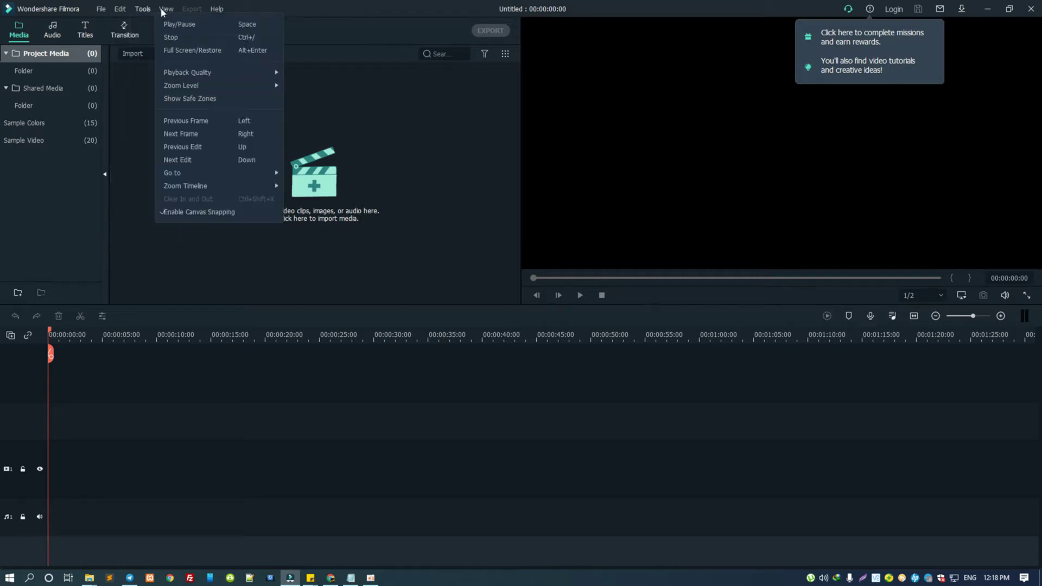
mouse_move(217, 9)
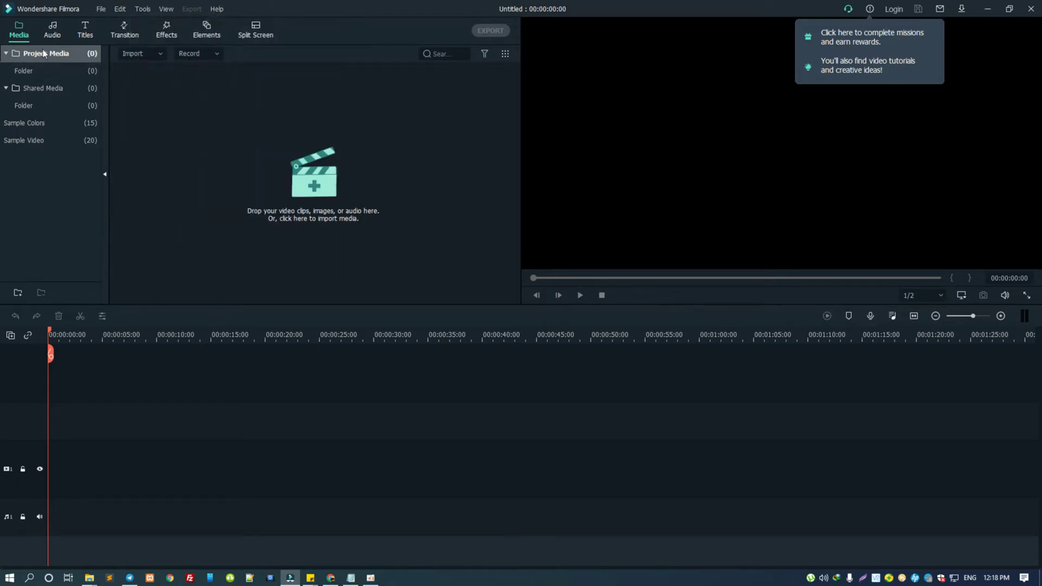
Browse the Audio, Titles, Transitions, Effects, Elements and Split Screen libraries, then return to Media.
left_click(52, 30)
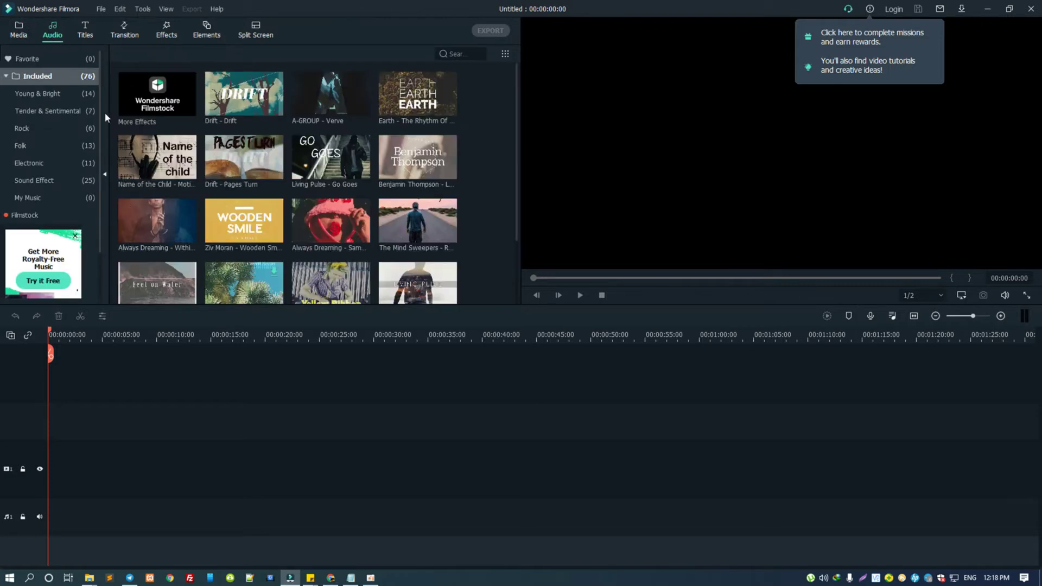
left_click(84, 33)
left_click(130, 33)
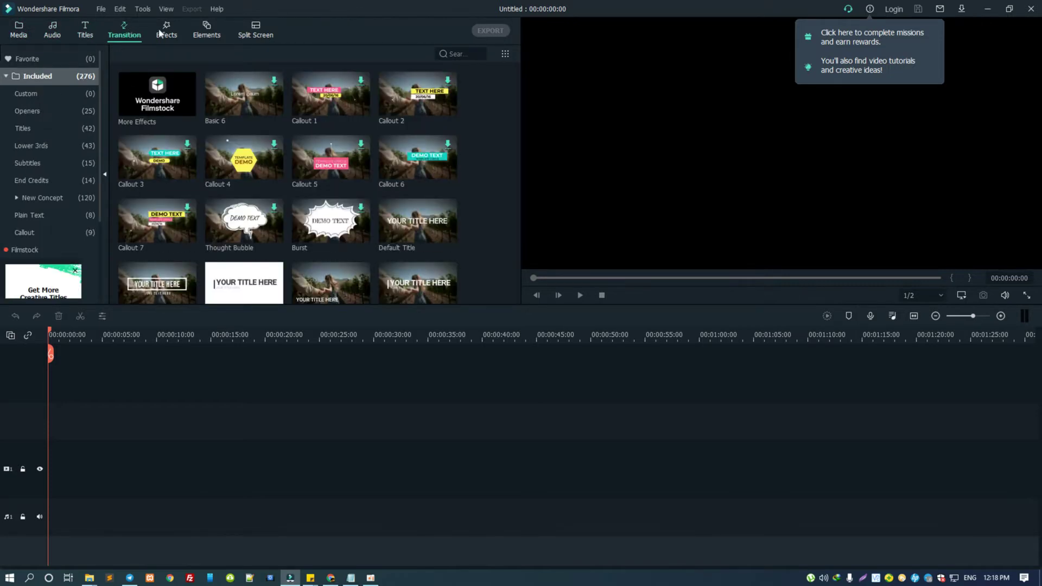
left_click(171, 33)
left_click(206, 32)
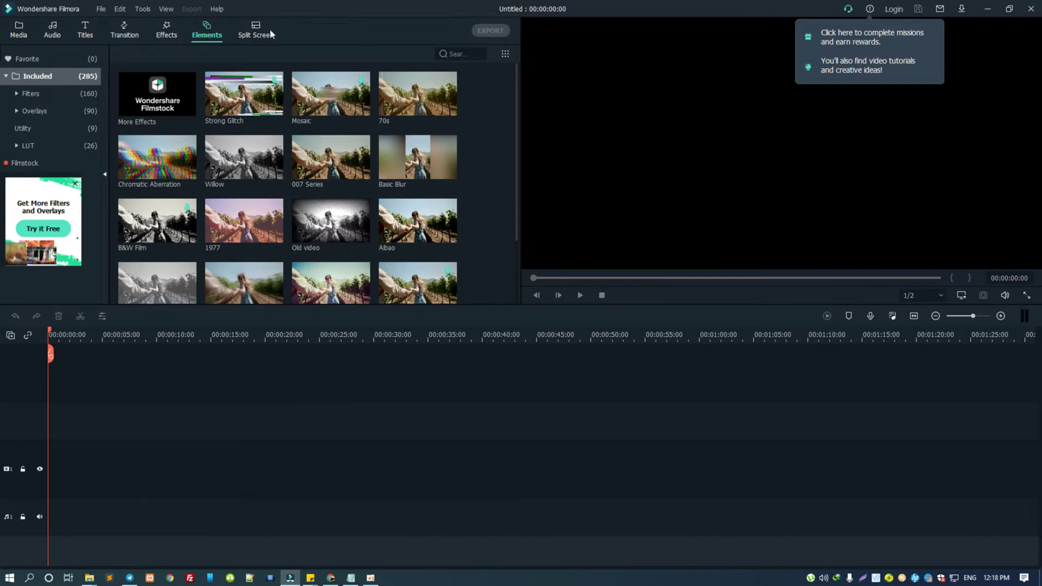
left_click(259, 32)
scroll(315, 206, "down", 5)
scroll(333, 242, "up", 5)
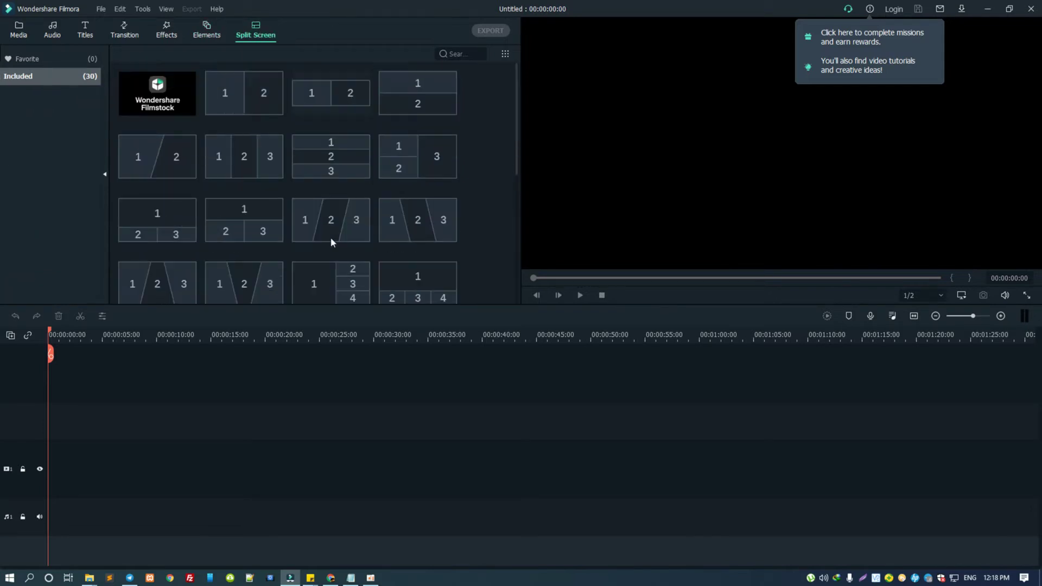
left_click(54, 29)
left_click(19, 30)
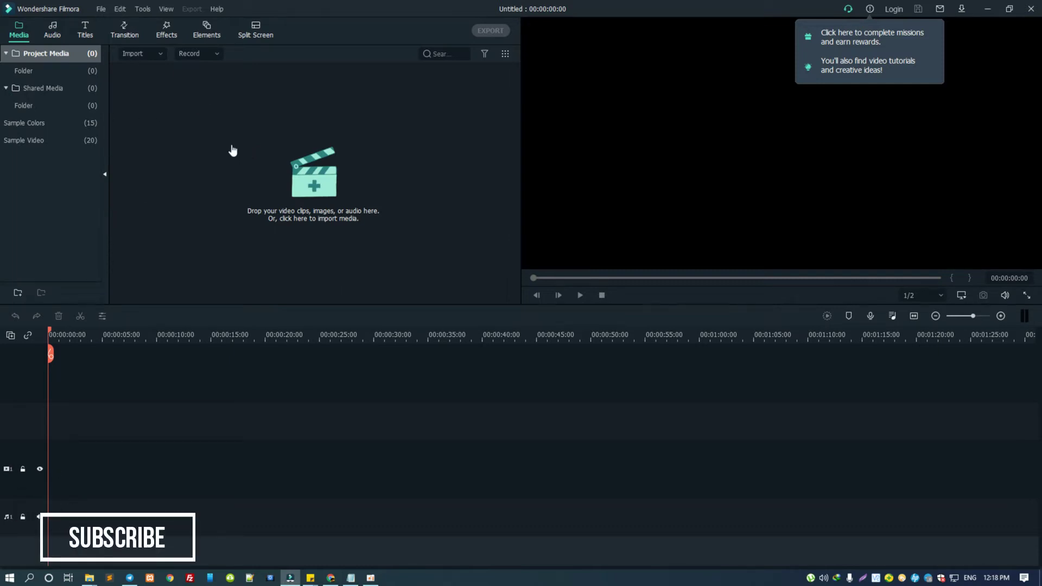
key("super+1")
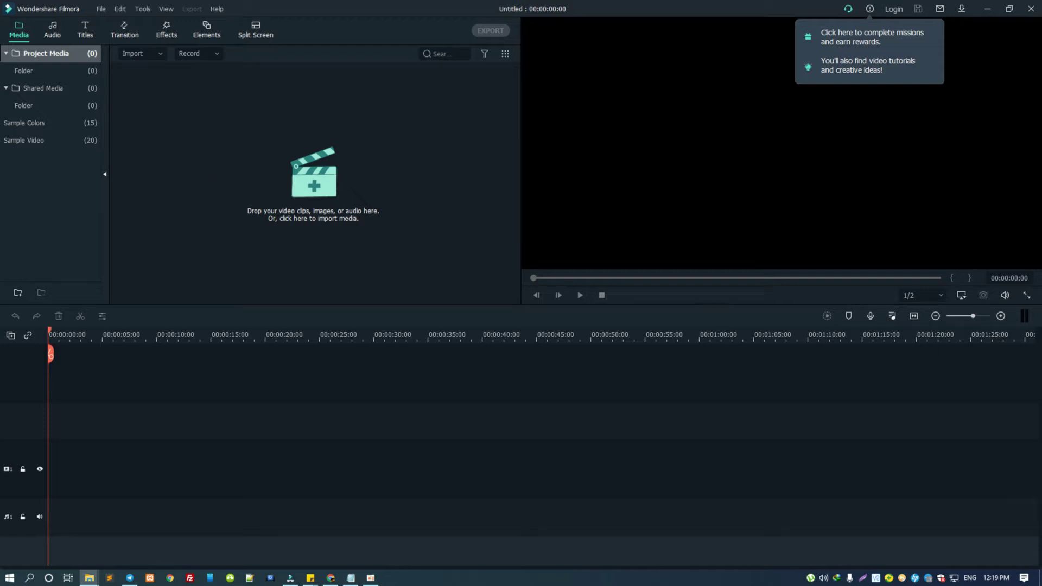
Drag in 1.mp4, then import 2.mp4 from Documents\oCam via Import Media Files.
left_click_drag(249, 182, 295, 198)
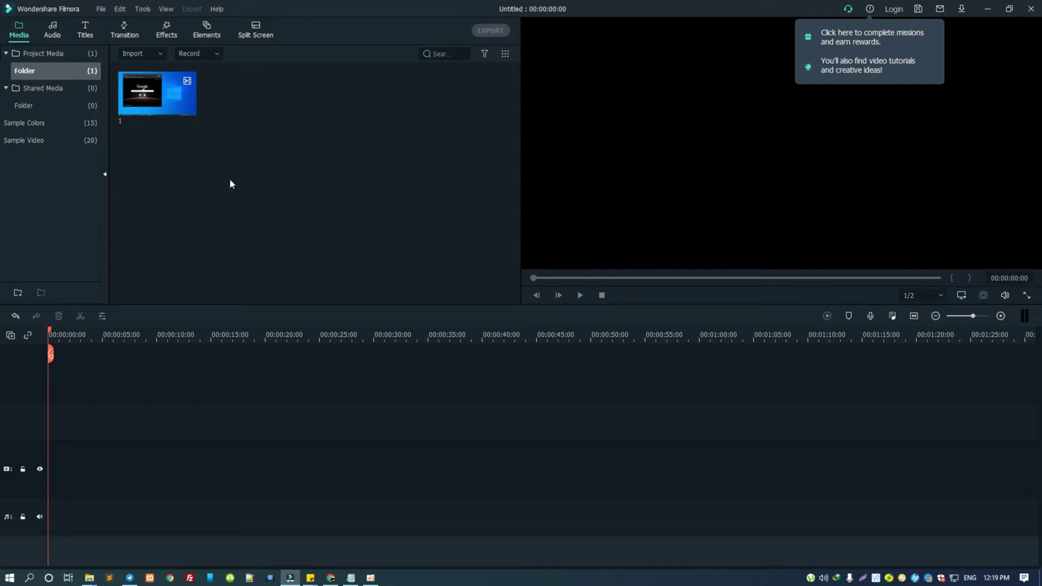
left_click(132, 53)
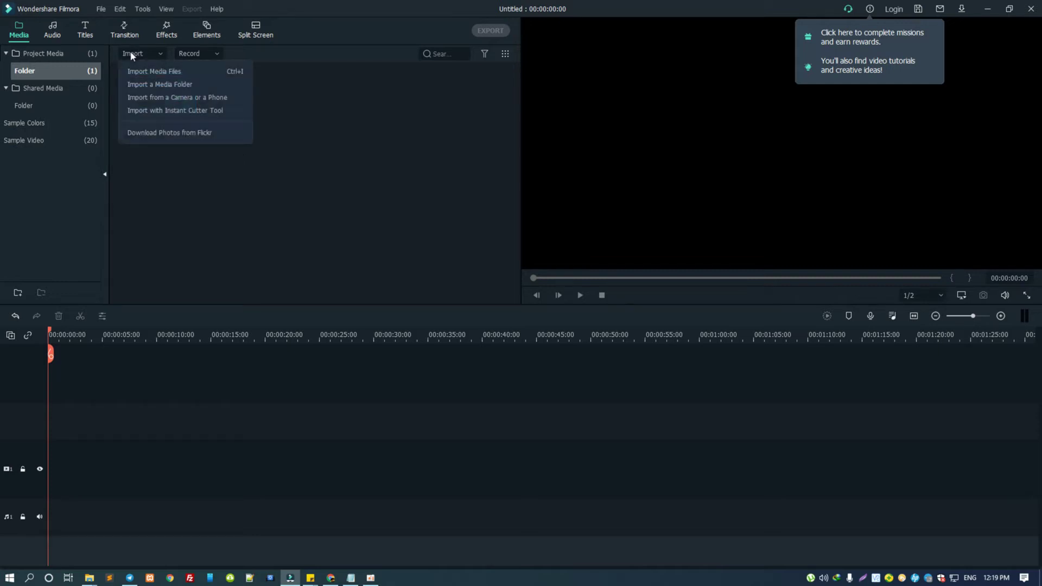
left_click(146, 73)
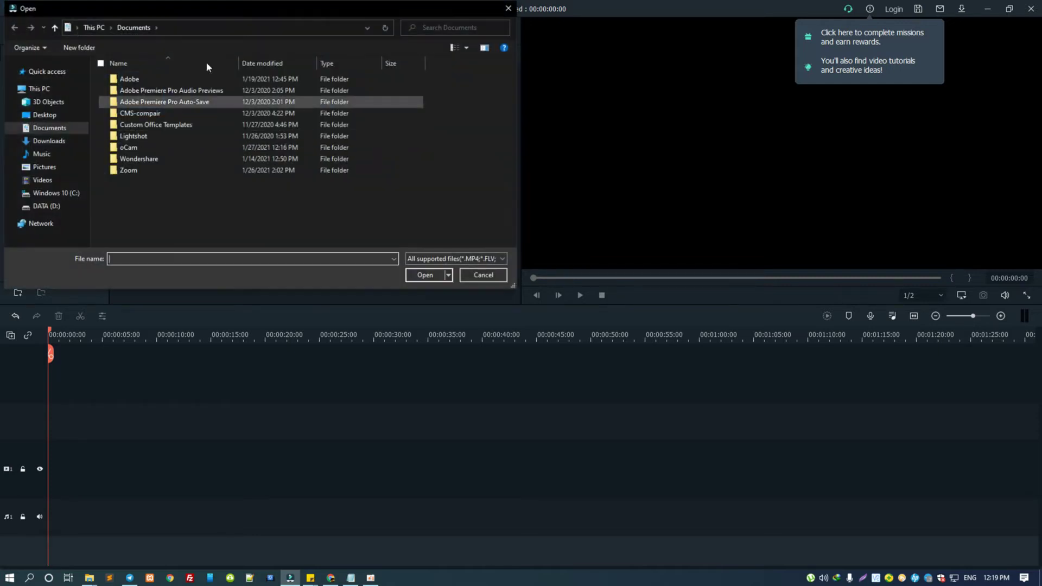
left_click(34, 168)
left_click(44, 142)
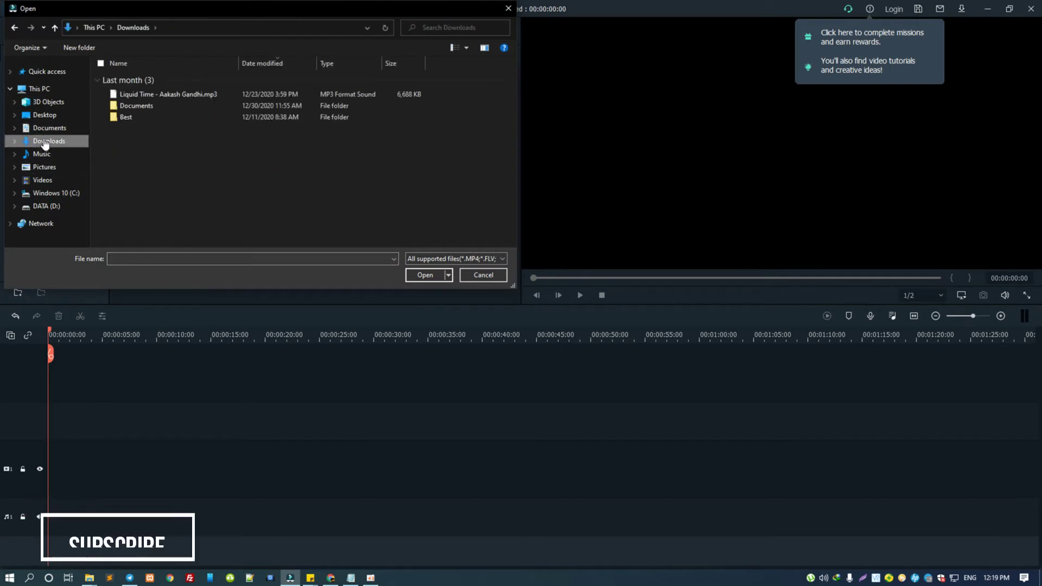
left_click(46, 128)
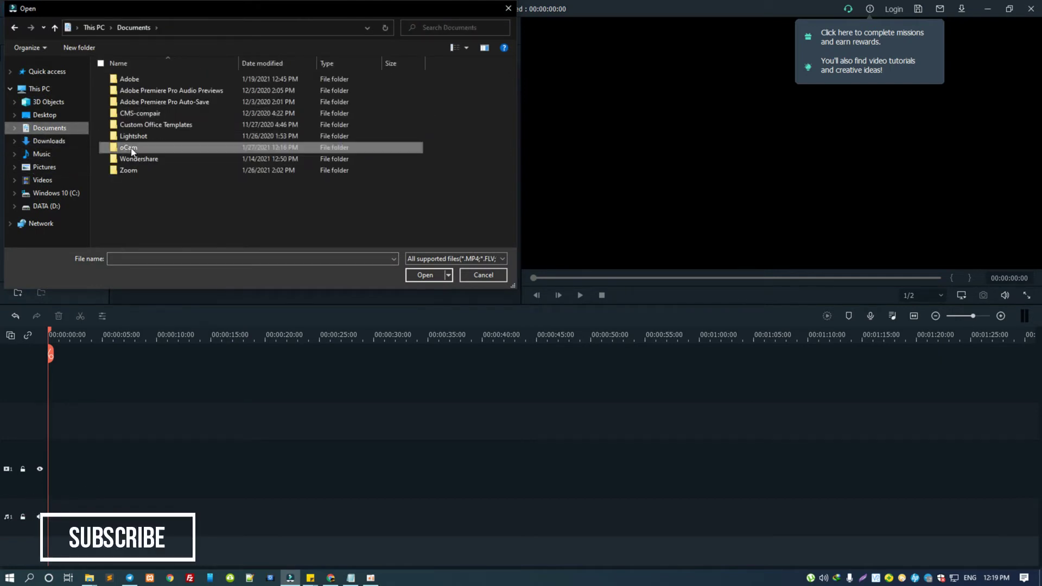
double_click(163, 149)
left_click(181, 123)
left_click(425, 275)
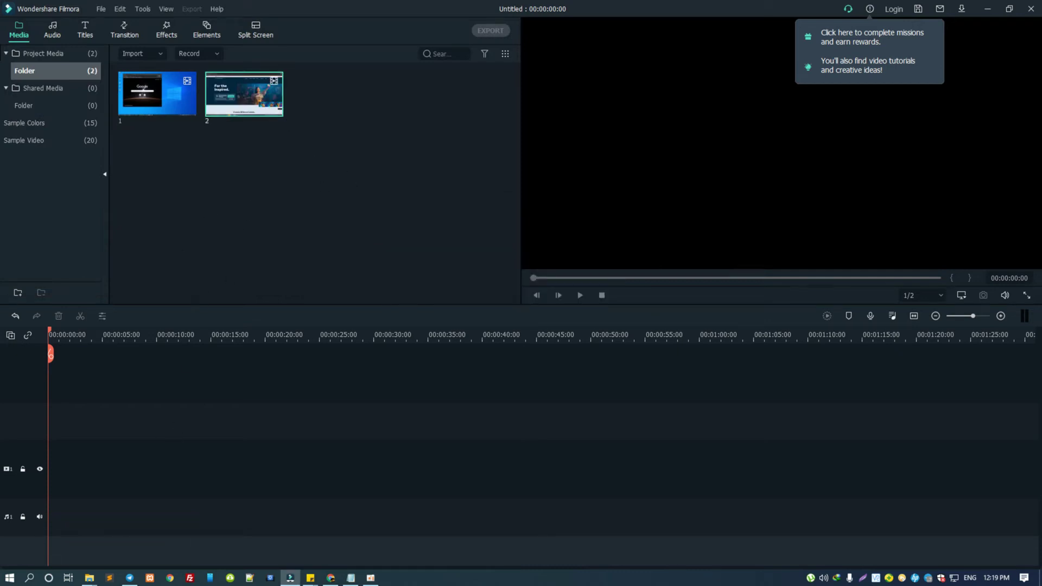
Delete the clips from the media bin, ticking 'Stop asking for now' before confirming.
left_click_drag(185, 104, 175, 143)
right_click(242, 84)
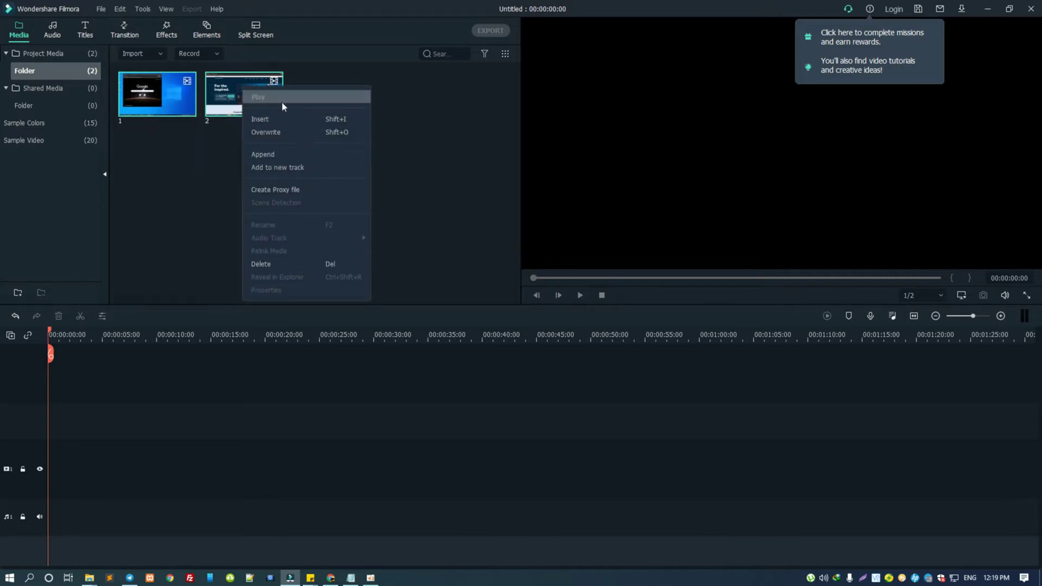
left_click(187, 160)
right_click(253, 99)
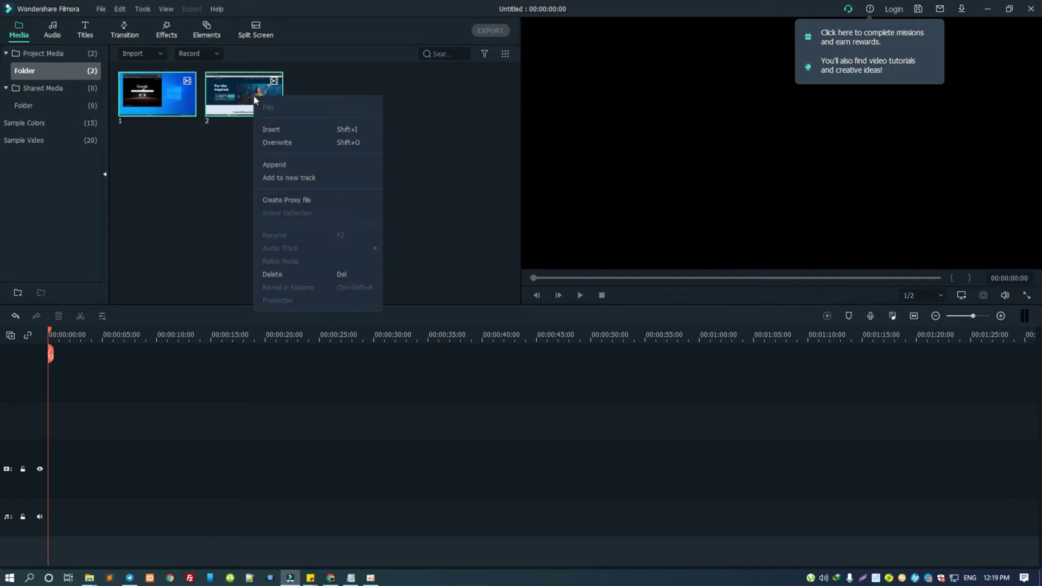
left_click(287, 275)
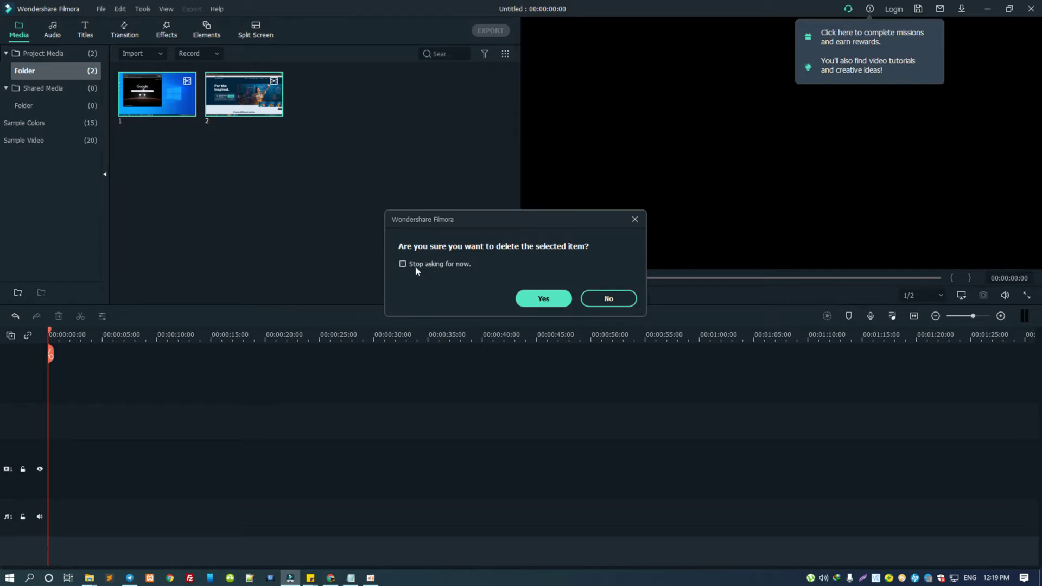
left_click(422, 268)
left_click(535, 299)
Open and cancel the import file browser twice, then switch to File Explorer.
left_click(251, 130)
left_click(471, 280)
left_click(303, 177)
left_click(457, 282)
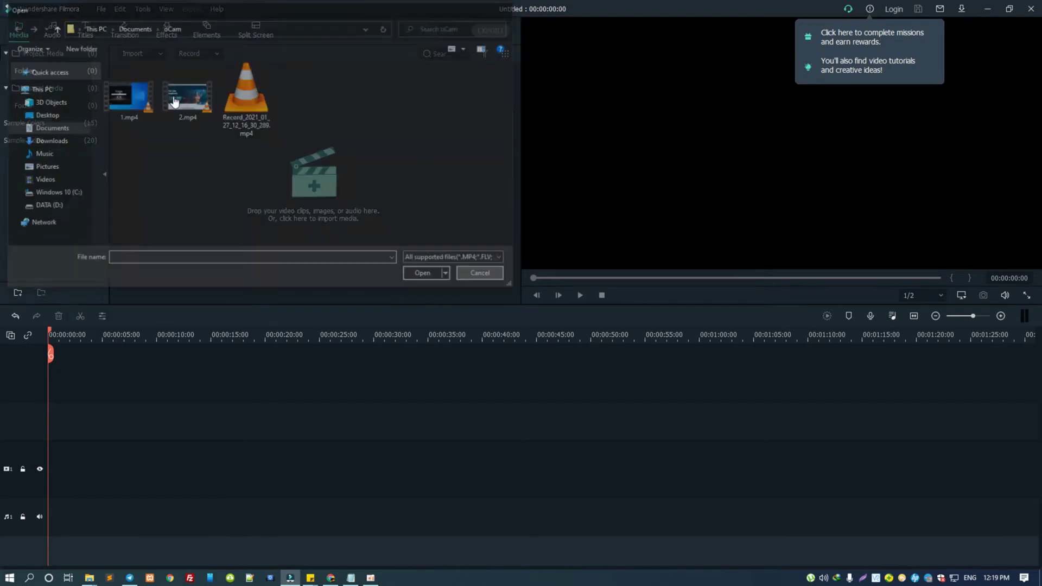
left_click(89, 577)
Drag screen recording 1 from File Explorer onto the video track.
left_click_drag(239, 431, 67, 449)
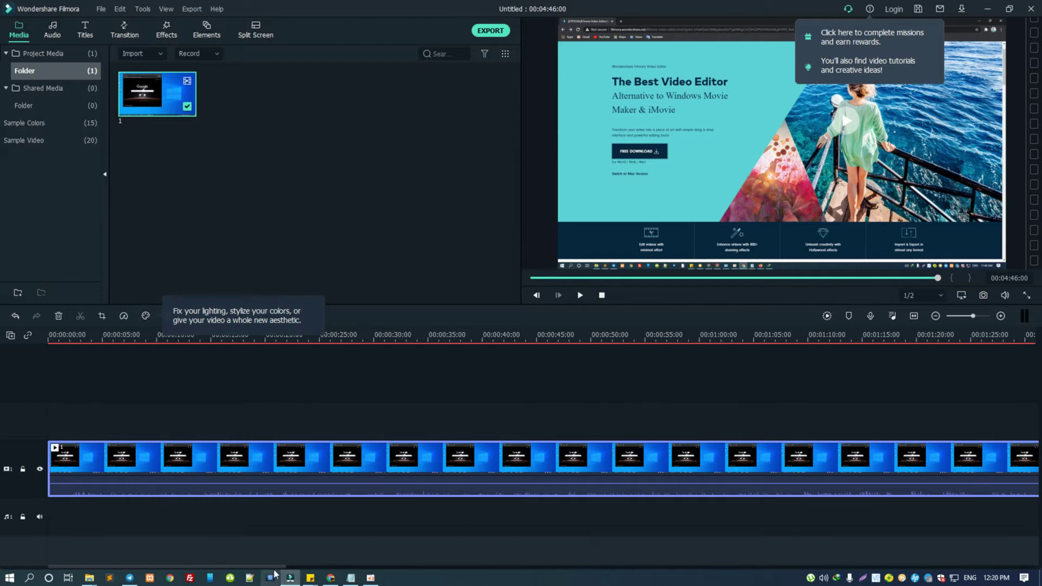
mouse_move(252, 564)
left_mouse_down()
mouse_move(683, 577)
mouse_move(382, 315)
left_mouse_up()
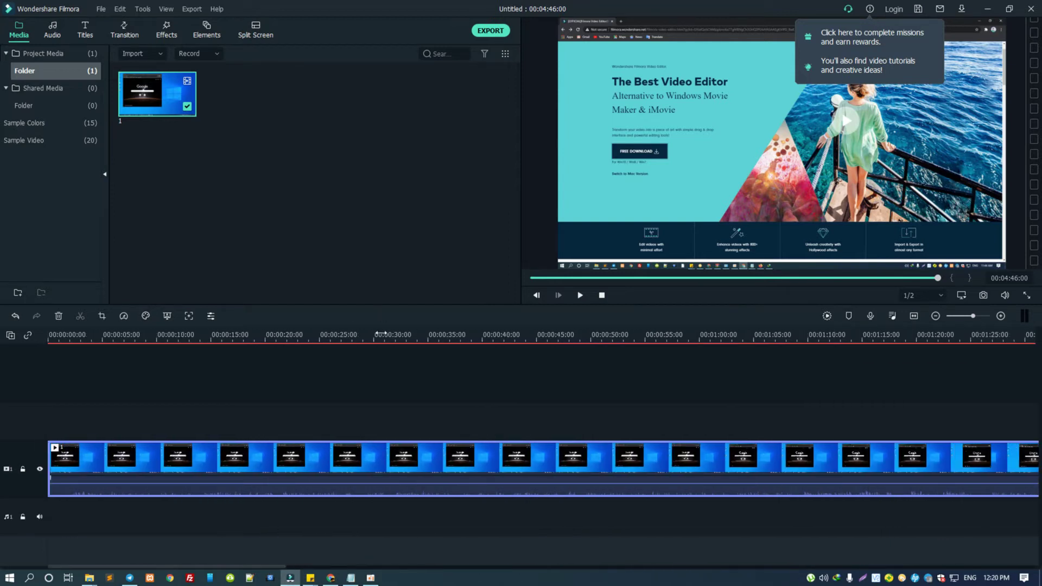
mouse_move(226, 566)
left_mouse_down()
mouse_move(812, 577)
mouse_move(235, 575)
left_mouse_up()
Zoom the timeline out to fit the whole clip and scrub through it from 00:00:03.
left_click_drag(974, 316, 969, 322)
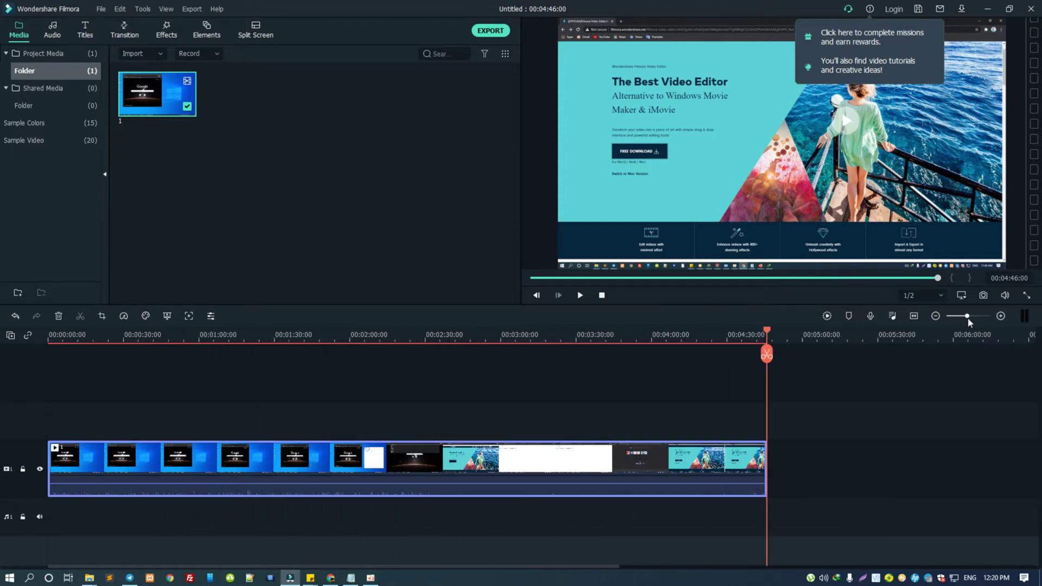
left_click_drag(969, 322, 967, 322)
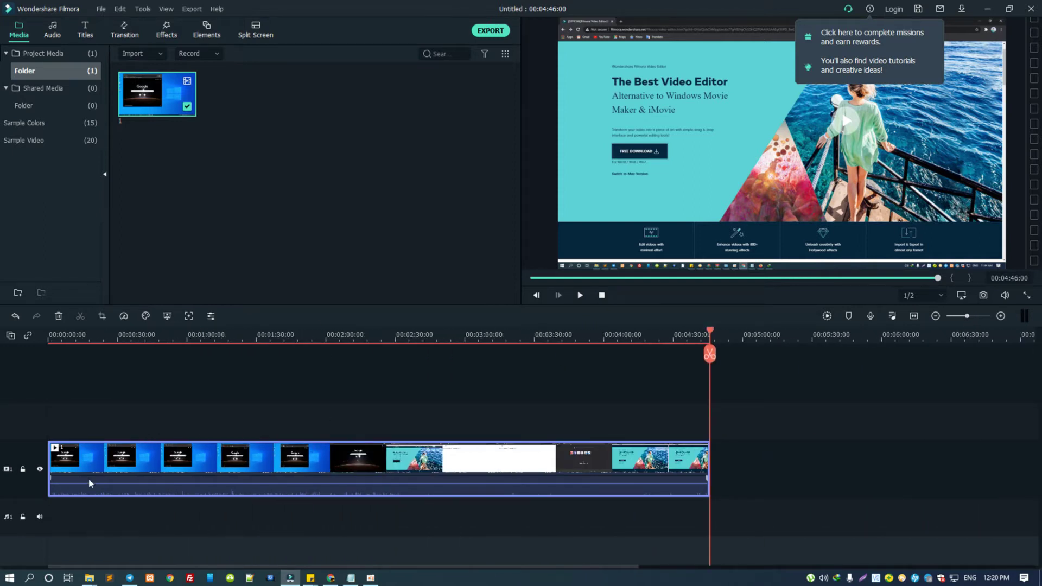
left_click(65, 334)
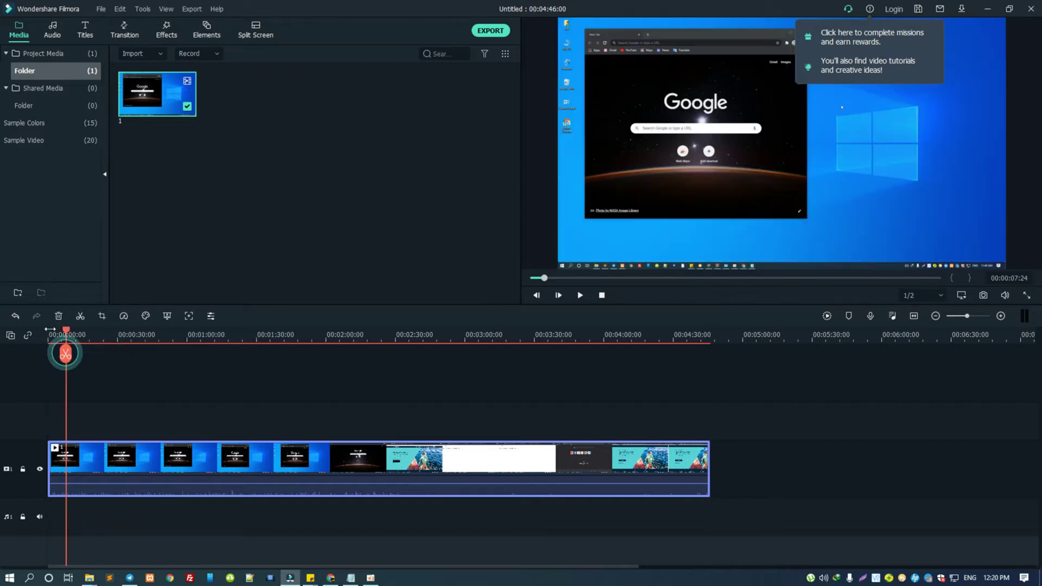
left_click_drag(67, 329, 73, 333)
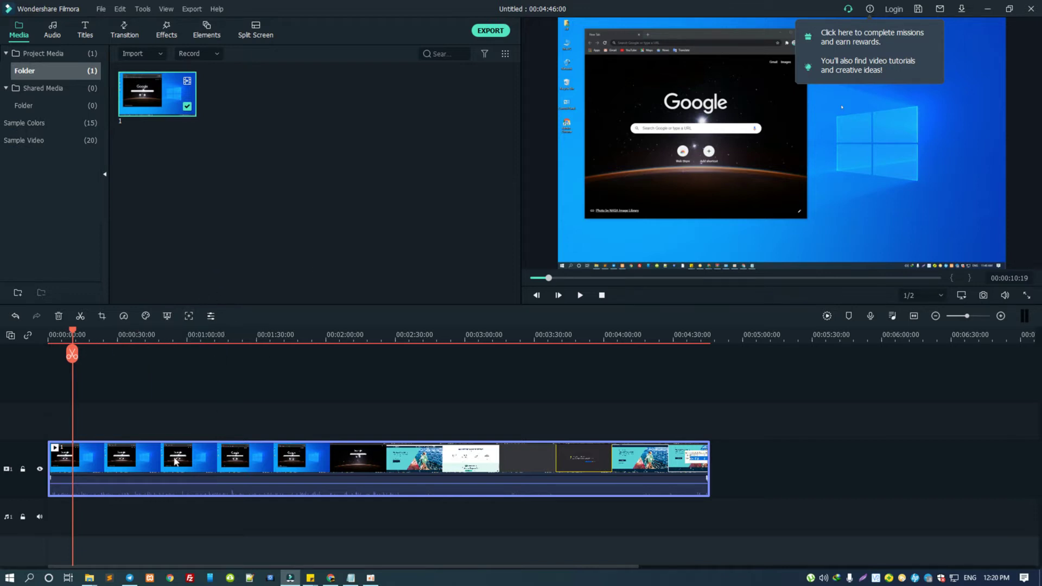
left_click_drag(75, 334, 332, 344)
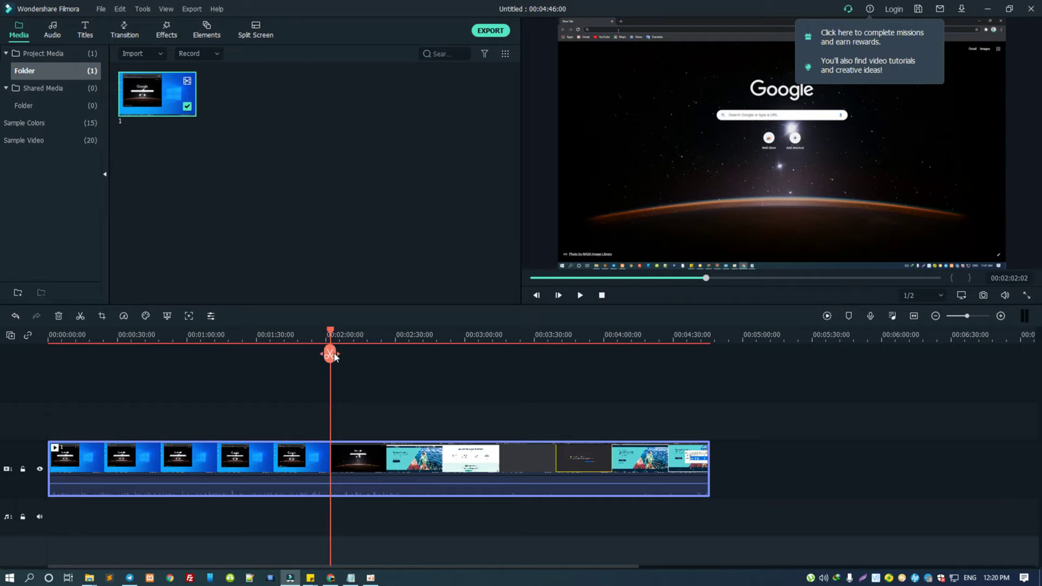
Split the clip at 00:02:02 and delete the right-hand piece, leaving 00:02:02:02 of video.
left_click(81, 317)
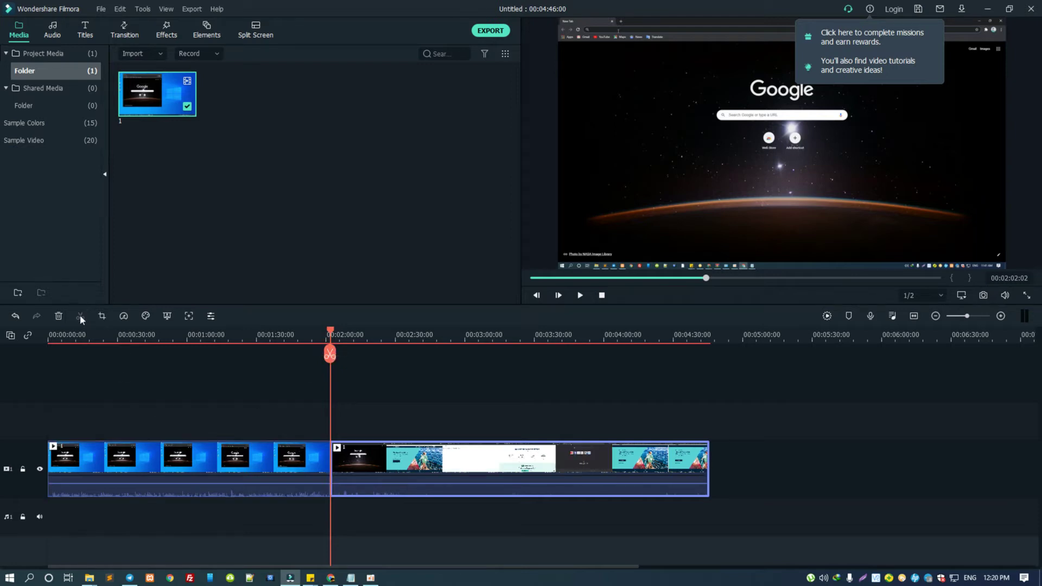
mouse_move(373, 450)
left_mouse_down()
mouse_move(636, 462)
mouse_move(418, 465)
left_mouse_up()
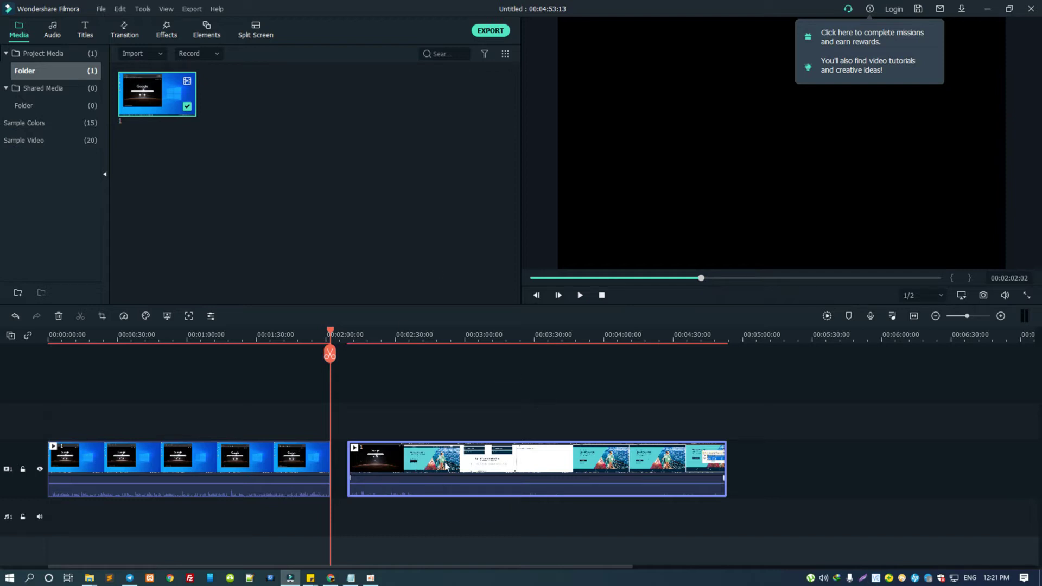
key("Delete")
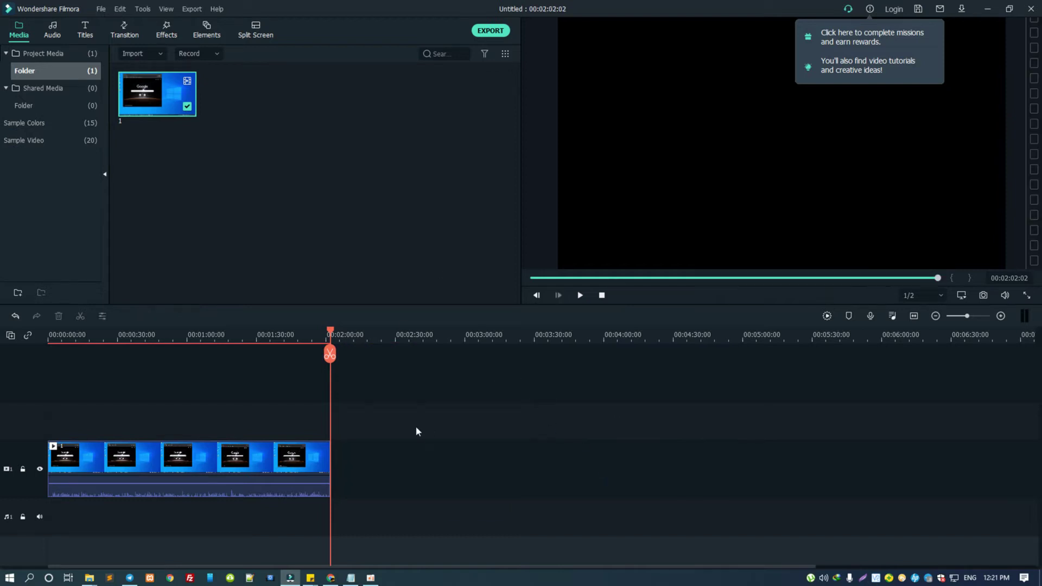
key("ctrl+z")
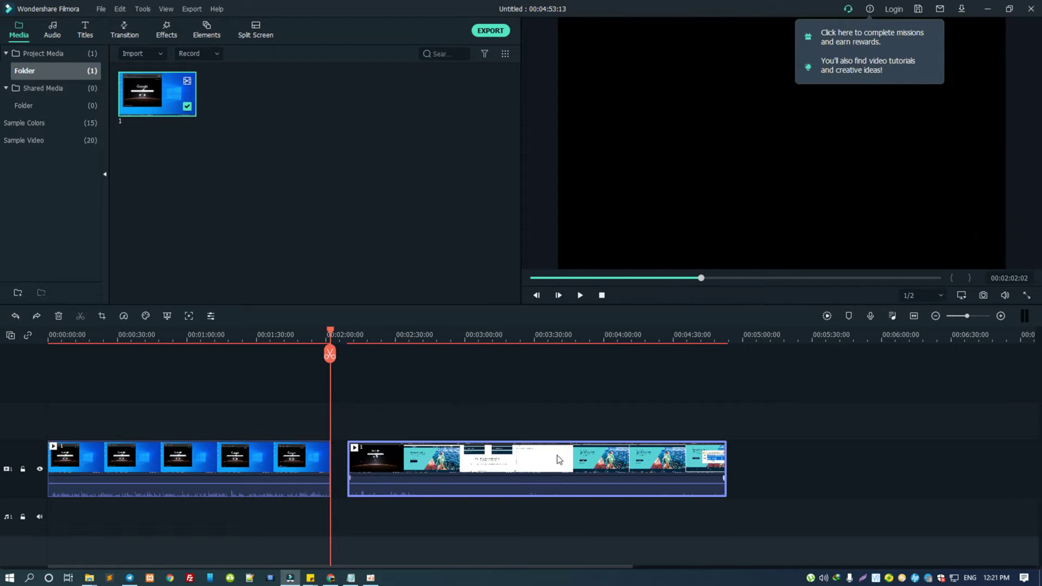
left_click_drag(452, 470, 568, 458)
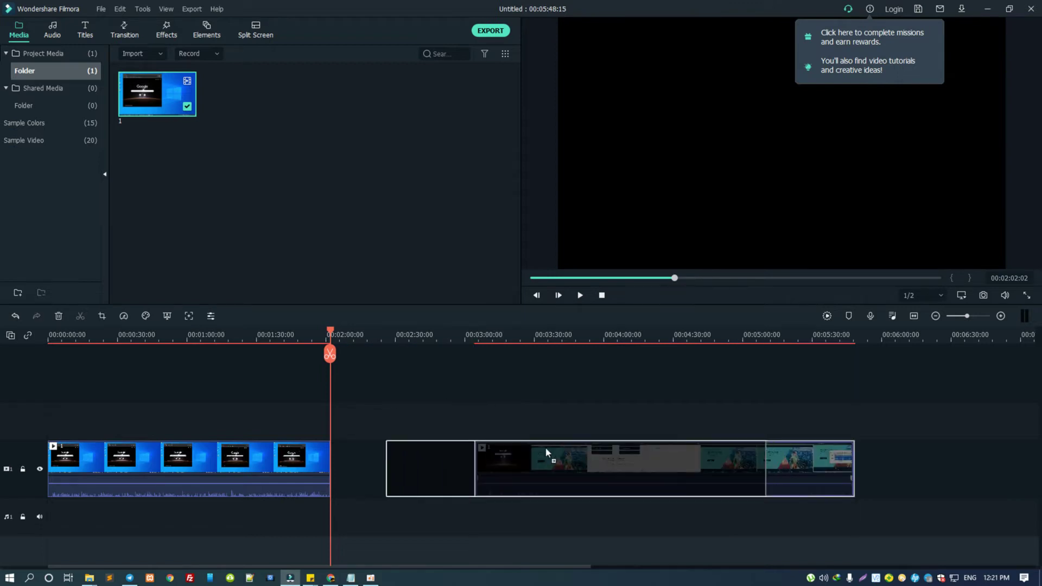
left_click_drag(634, 460, 540, 462)
key("Delete")
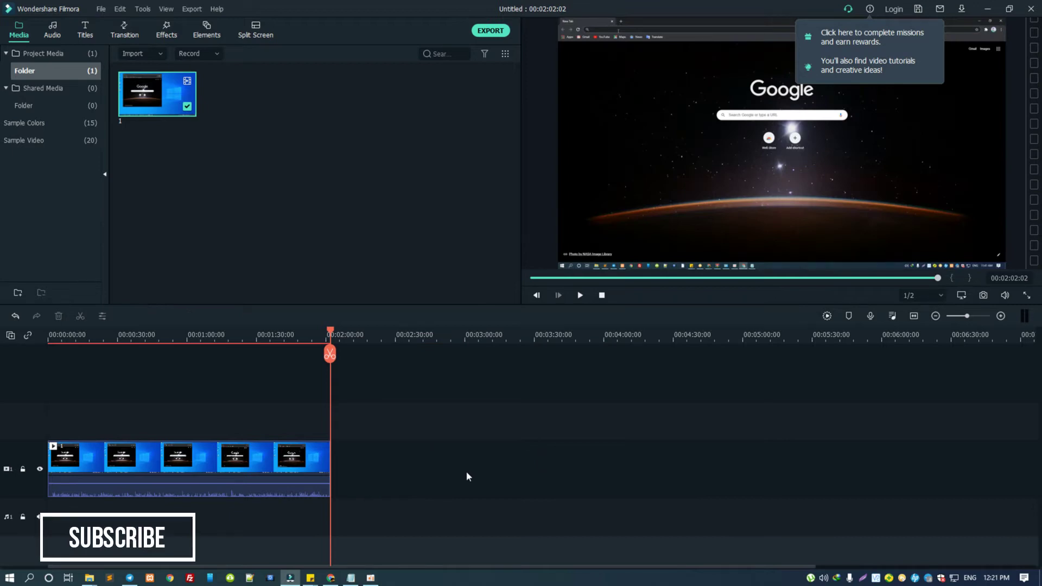
key("ctrl+z")
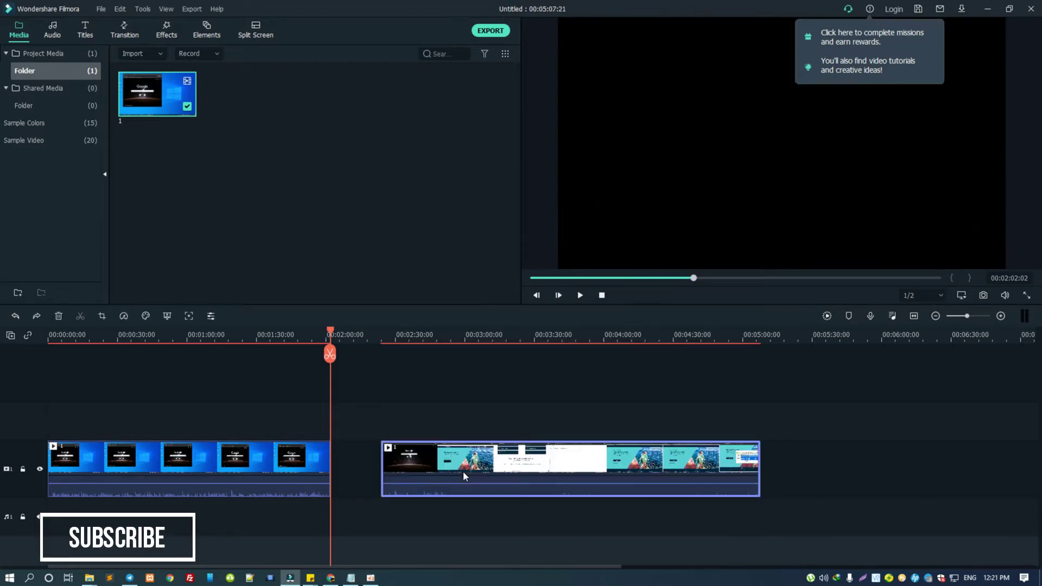
left_click(452, 462)
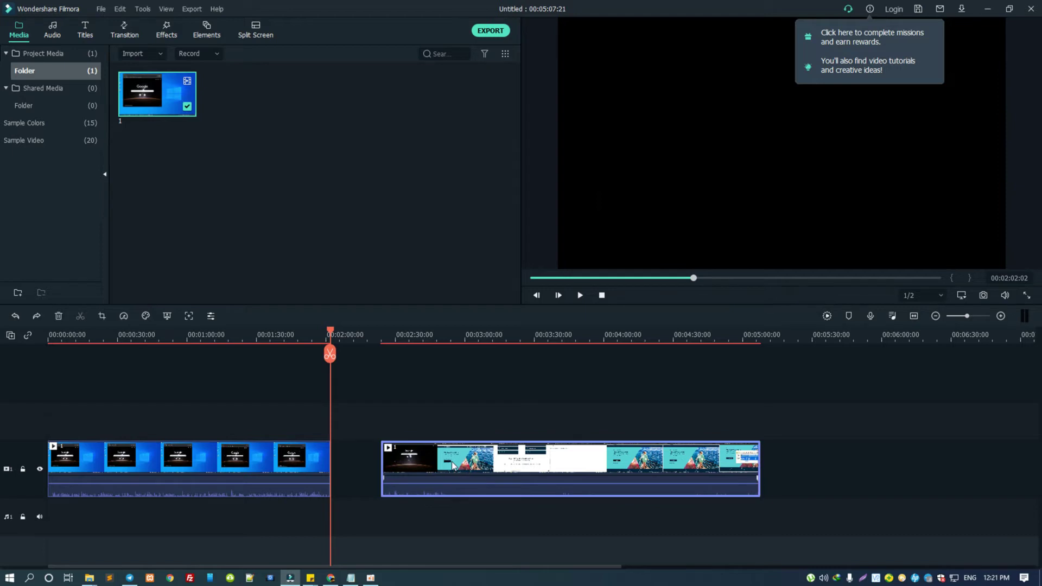
key("Delete")
Preview the clip around 00:00:30–00:00:40, then raise its audio volume to 12.00 dB.
left_click(76, 335)
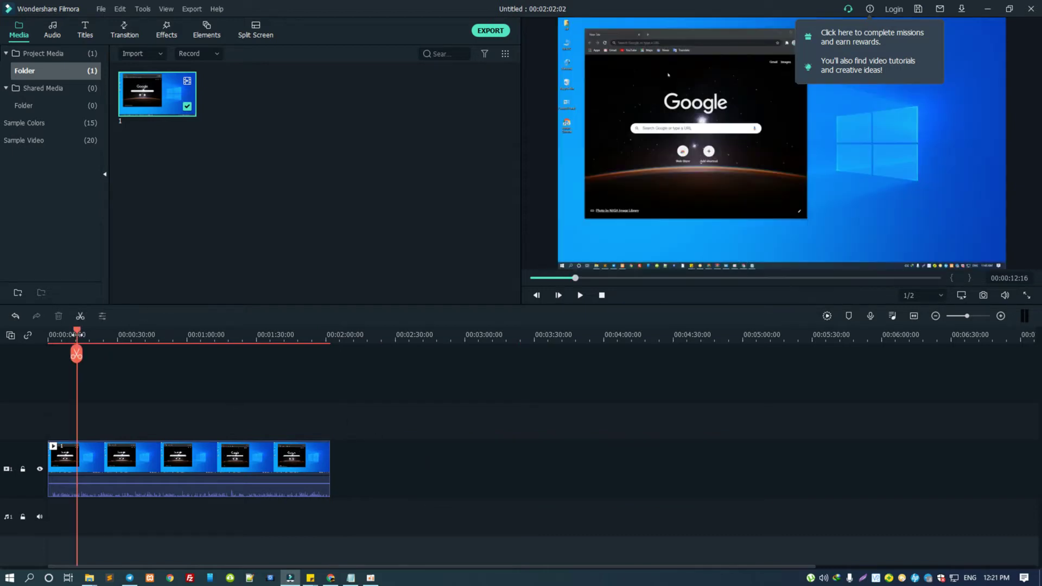
left_click_drag(78, 337, 247, 342)
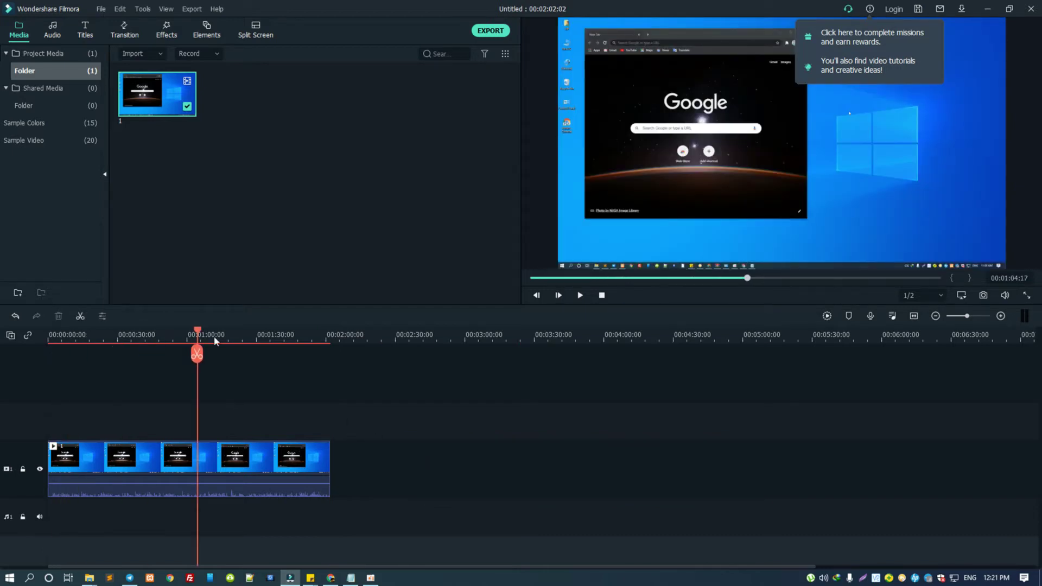
left_click_drag(247, 342, 118, 339)
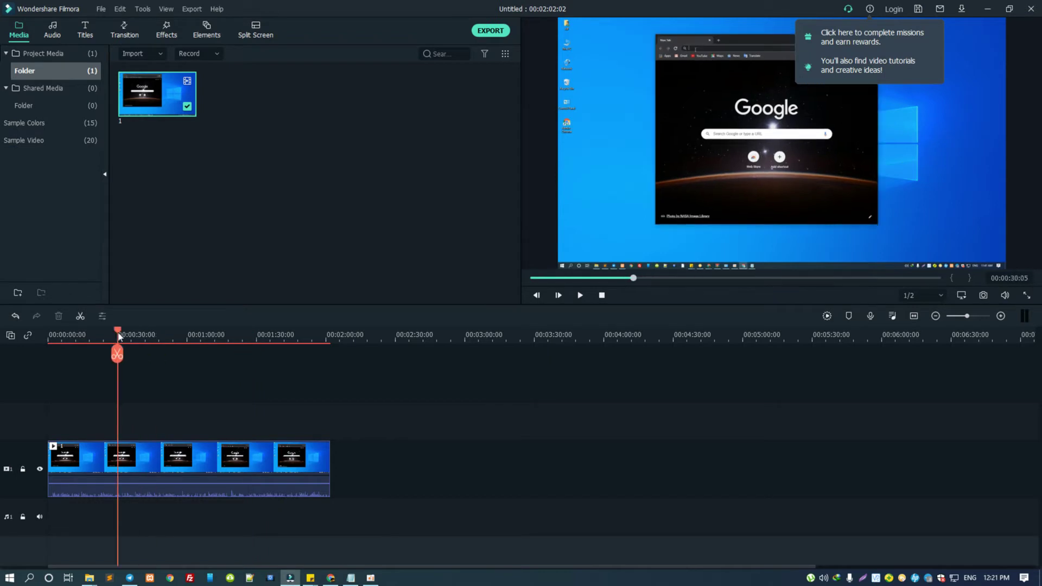
key("space")
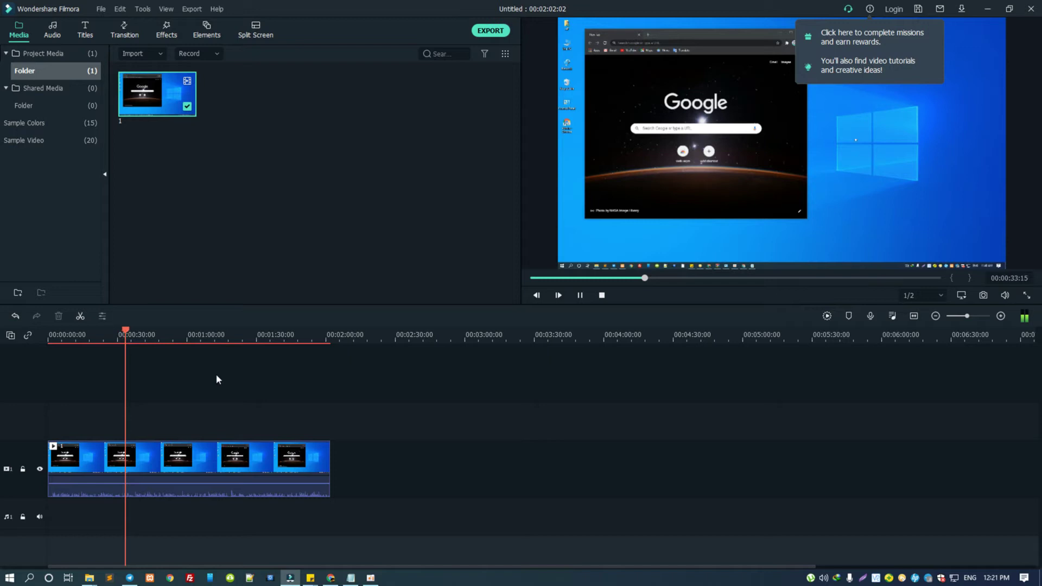
left_click(140, 339)
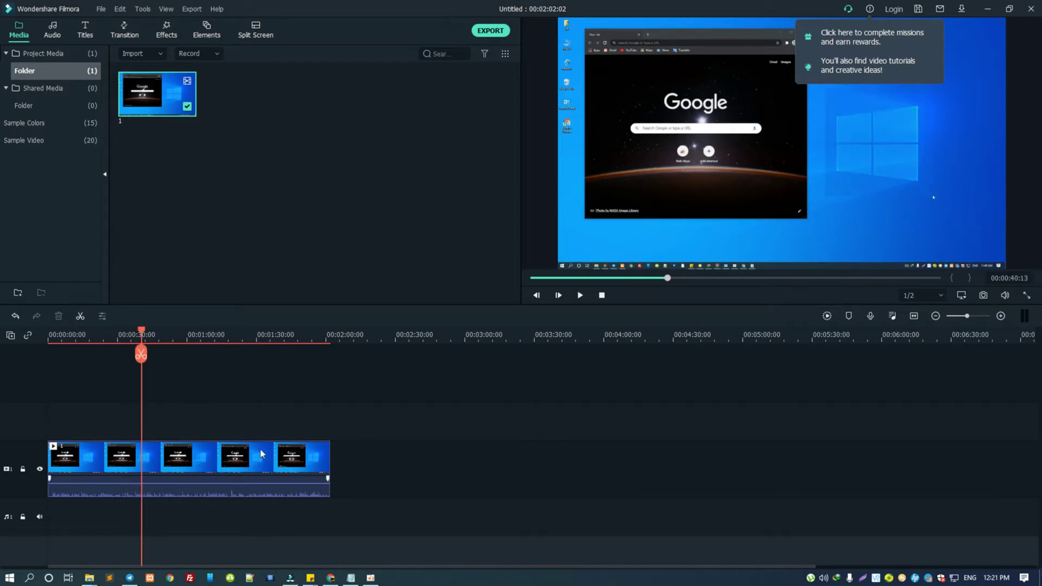
mouse_move(154, 482)
left_mouse_down()
mouse_move(147, 492)
mouse_move(154, 480)
left_mouse_up()
Lower the clip's audio volume to about -16.69 dB while playing it back.
key("space")
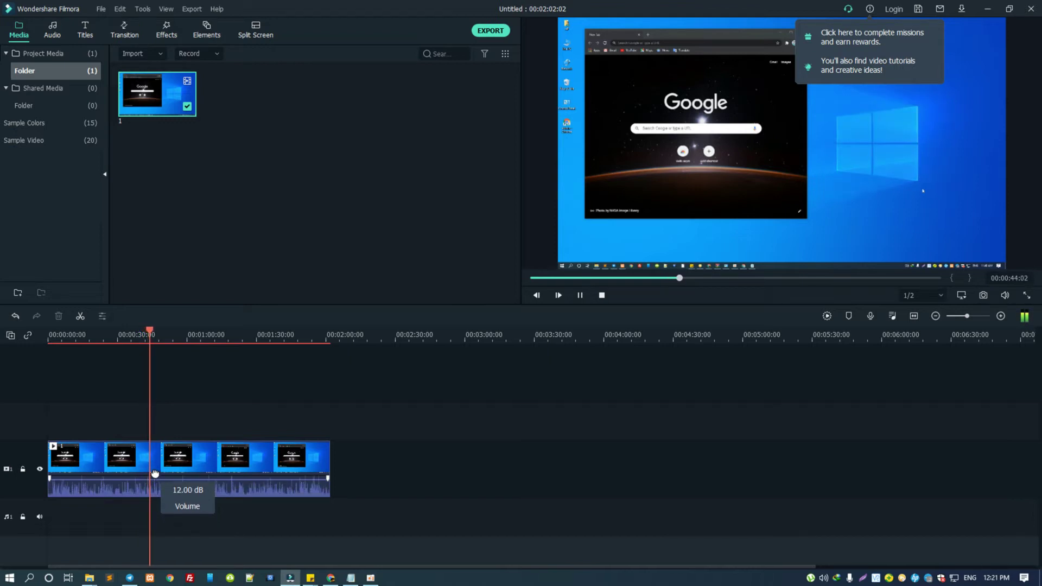
left_click_drag(155, 481, 156, 494)
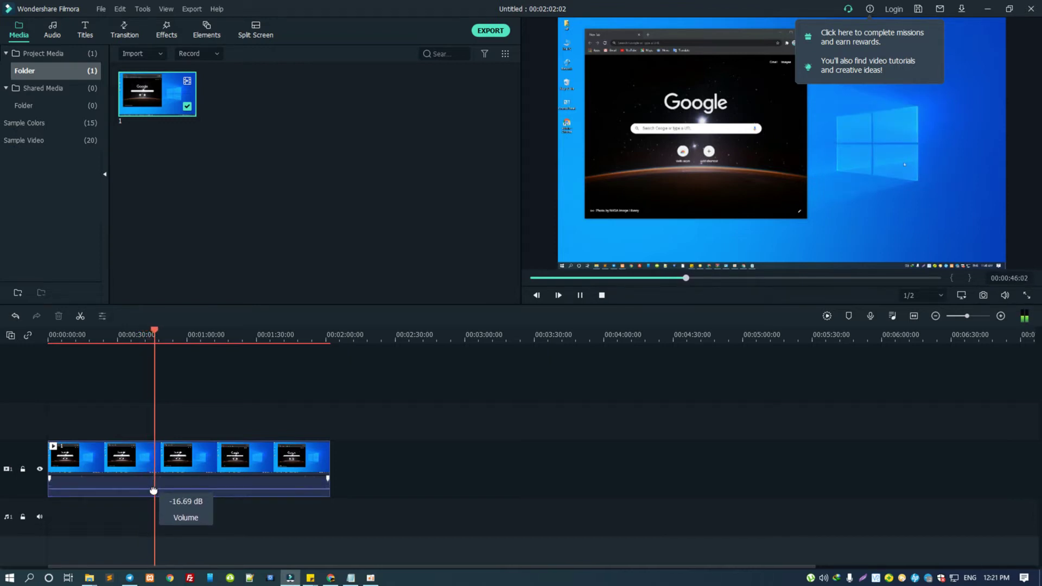
key("space")
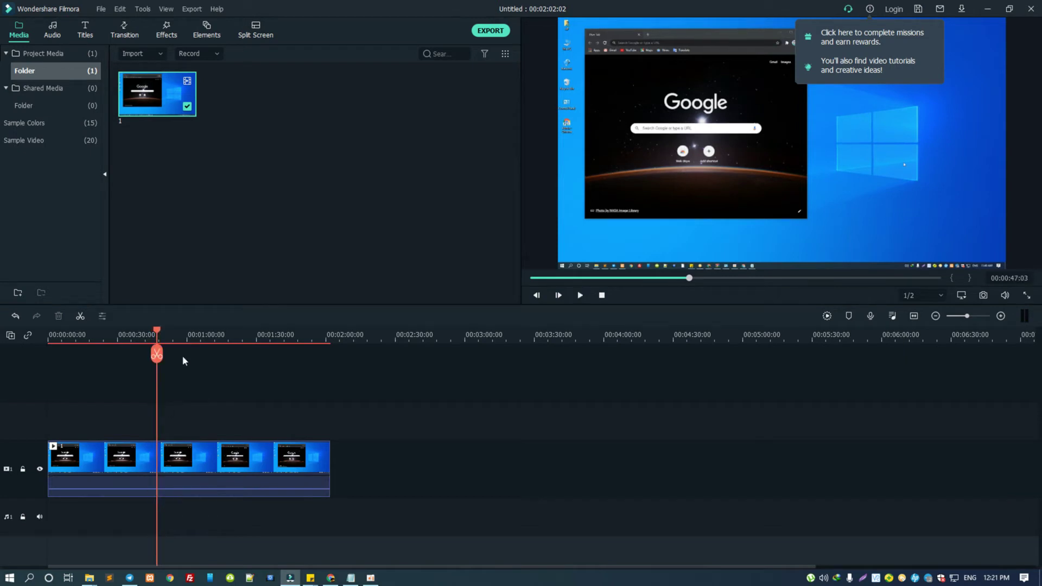
Move the playhead to about 00:00:30 and show the Audio music library.
left_click(78, 334)
left_click(56, 332)
left_click_drag(57, 330, 118, 332)
left_click(53, 31)
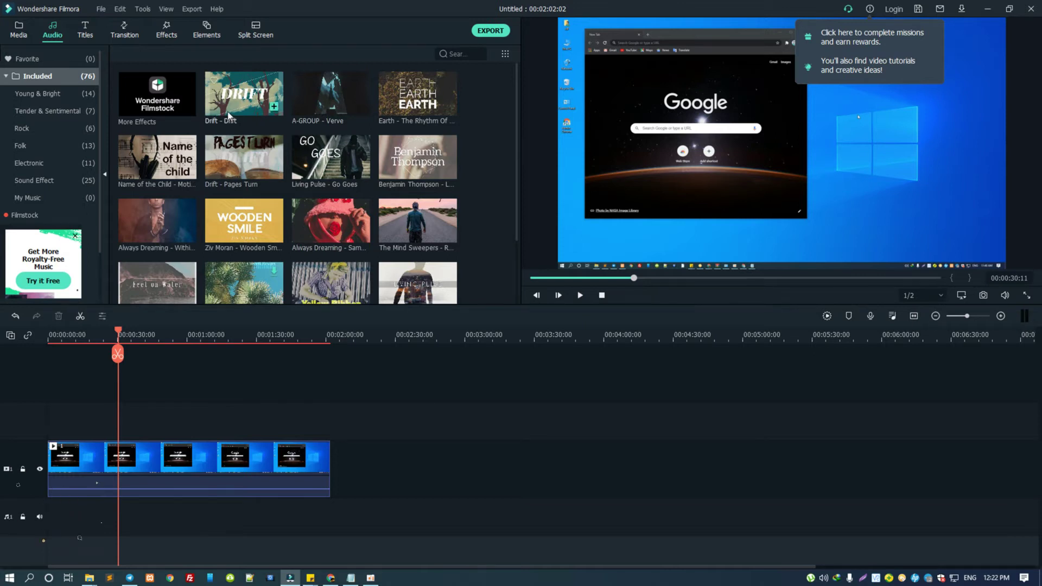
Preview the Name of the Child track in the Young & Bright category.
left_click(31, 97)
left_click_drag(326, 344, 360, 342)
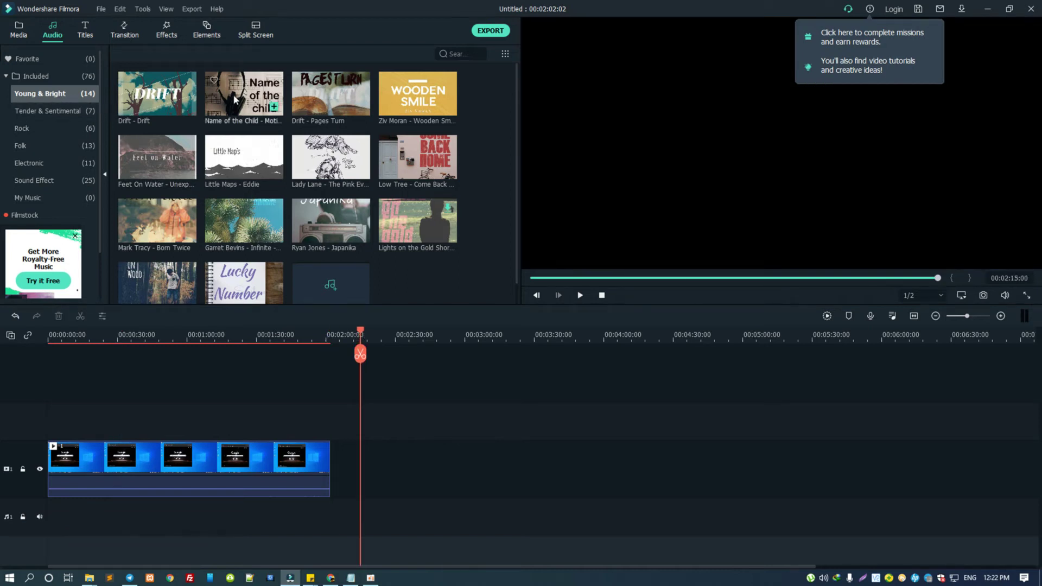
left_click(270, 108)
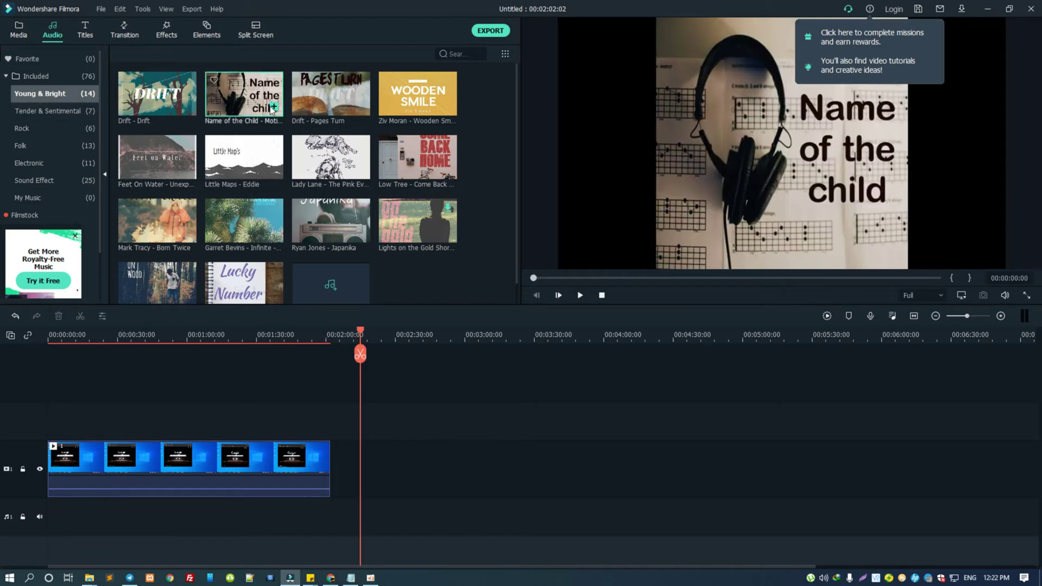
left_click(581, 296)
left_click(581, 296)
Browse the Tender & Sentimental, Rock, Folk, Electronic and Sound Effect music categories.
mouse_move(253, 98)
mouse_move(217, 207)
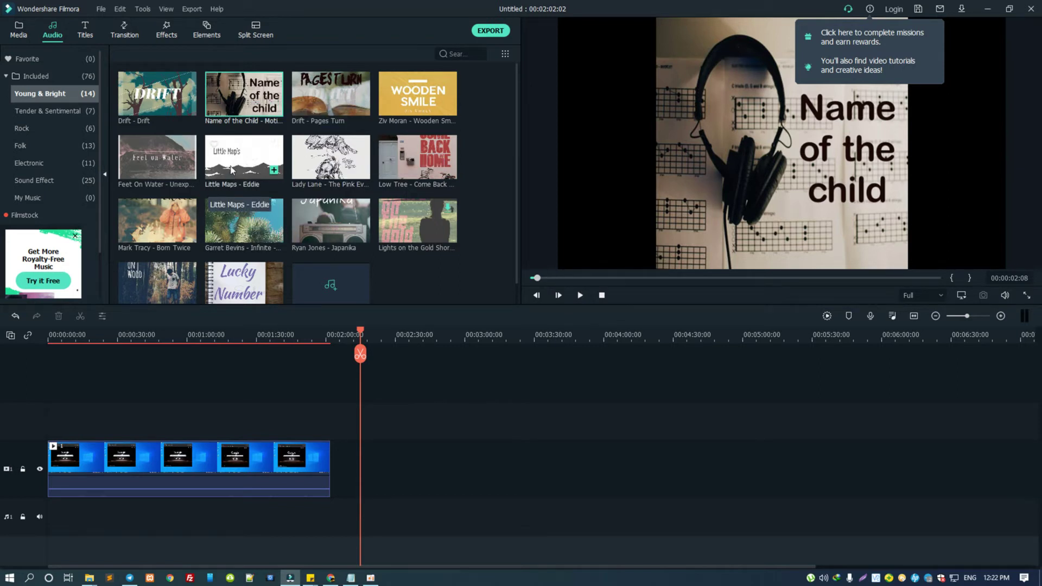
mouse_move(147, 106)
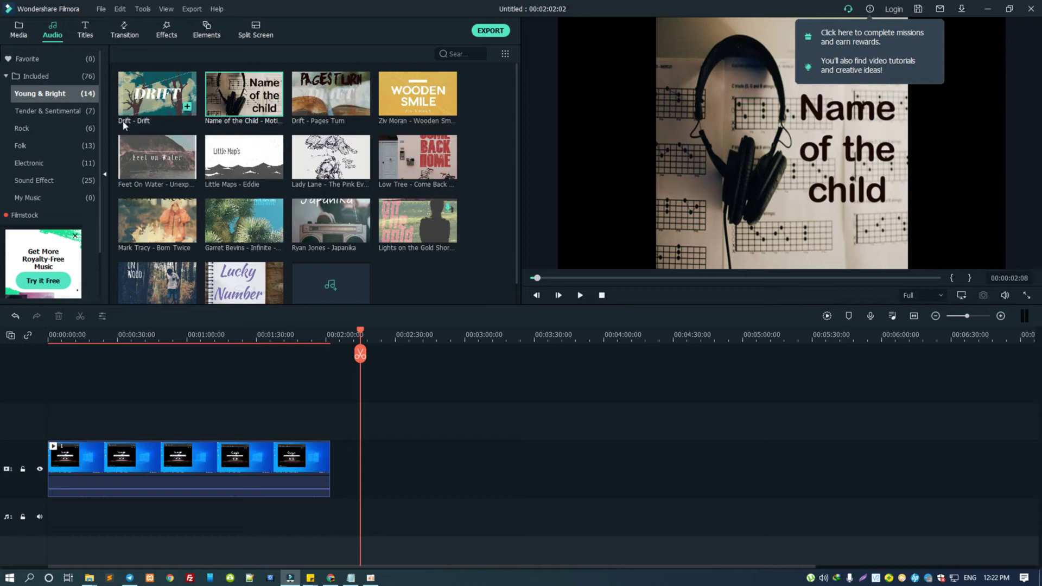
left_click(67, 114)
left_click(43, 126)
left_click(42, 144)
left_click(45, 164)
left_click(48, 179)
left_click(38, 146)
left_click(38, 128)
left_click(48, 111)
left_click(48, 94)
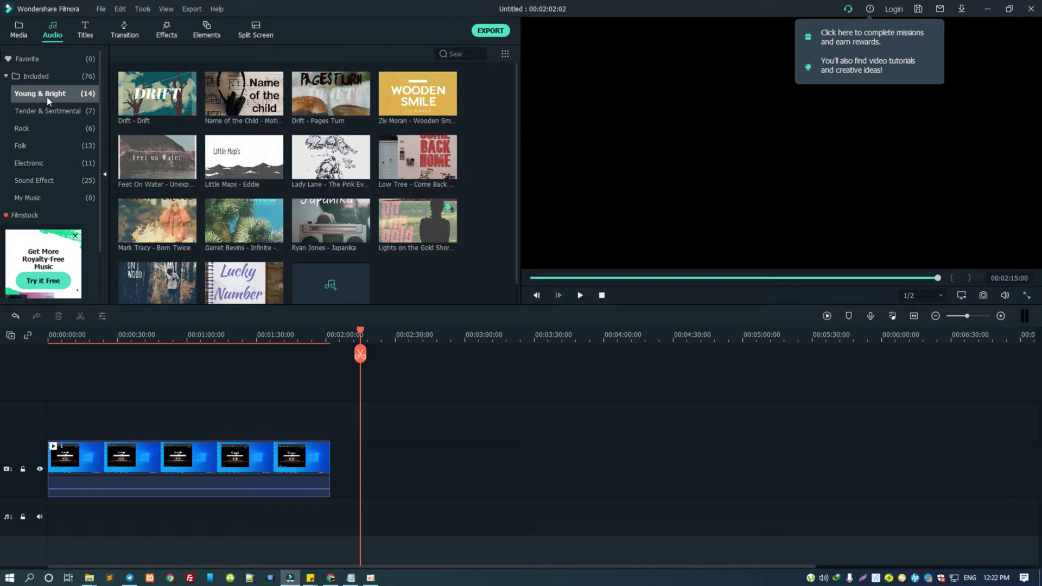
Reopen the Included categories, check Sound Effect and My Music, and settle on Tender & Sentimental.
left_click(10, 81)
left_click(11, 81)
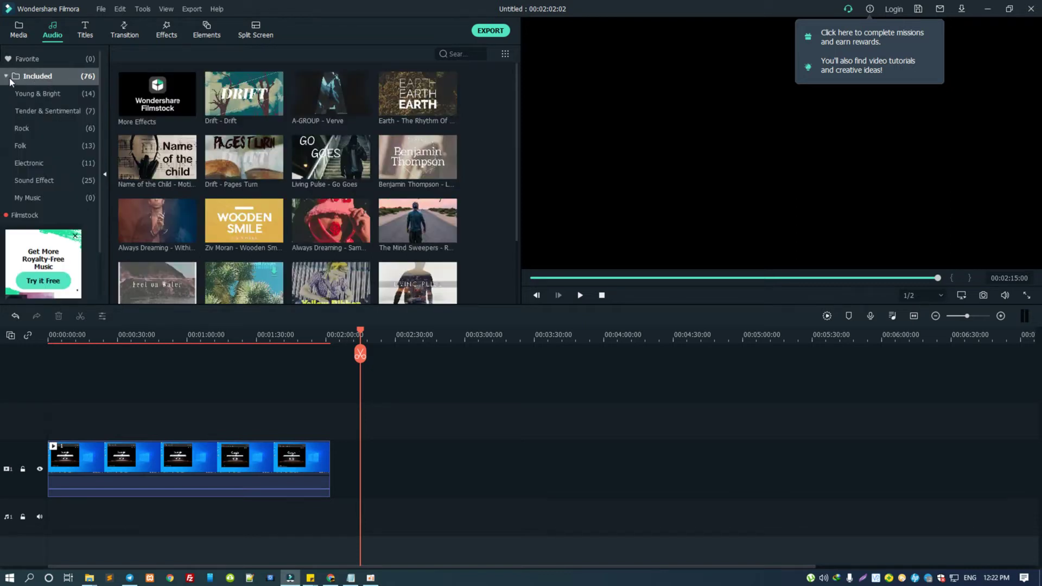
left_click(48, 186)
left_click(45, 204)
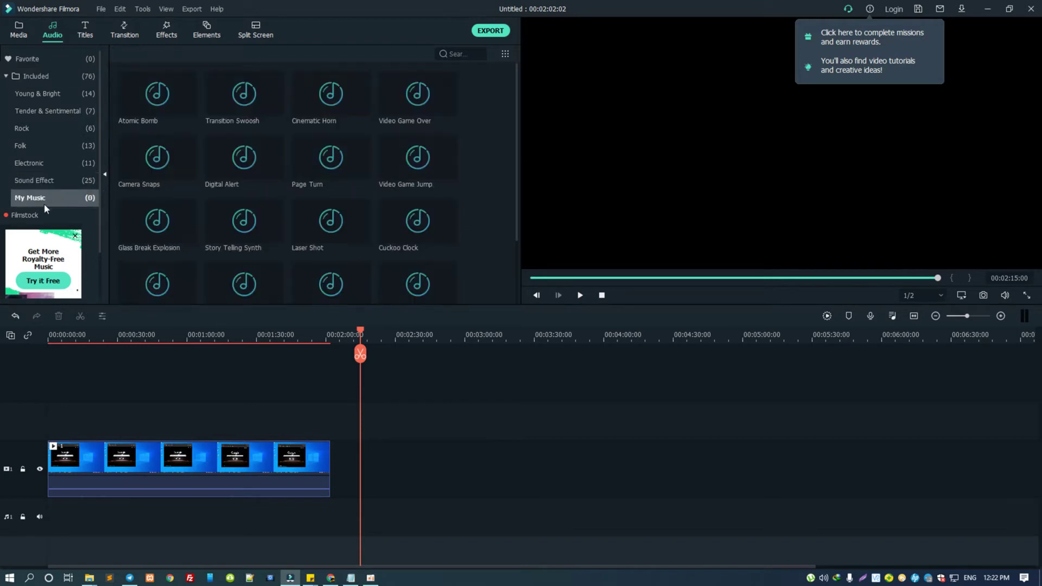
left_click(33, 114)
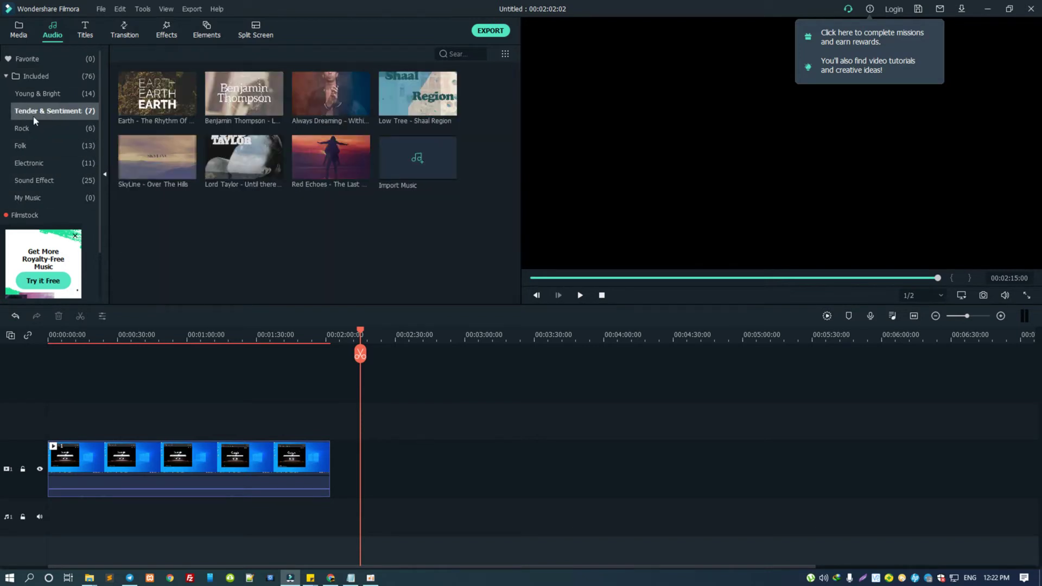
key("super+e")
left_click_drag(321, 467, 267, 395)
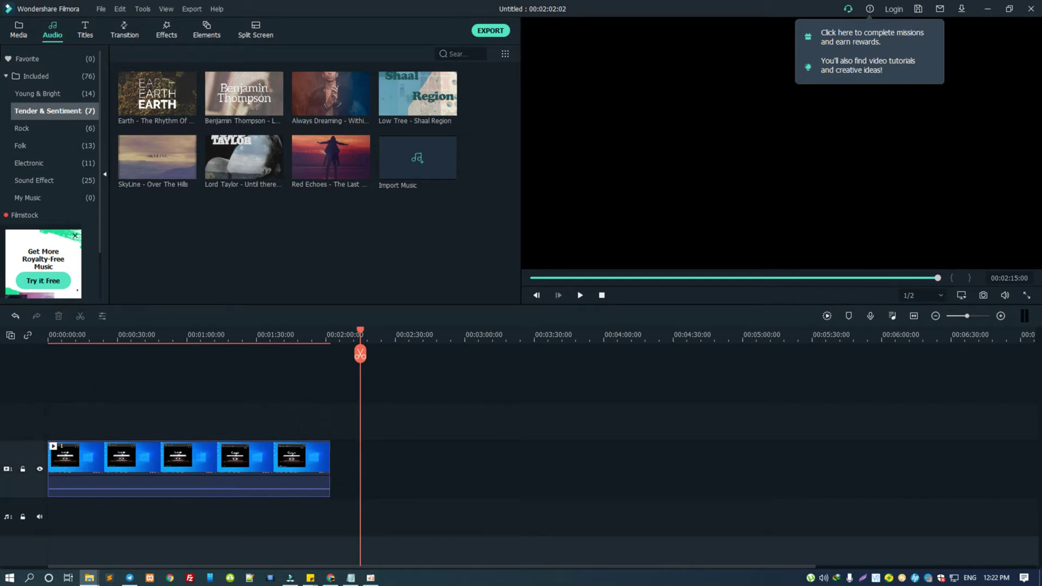
key("alt+Tab")
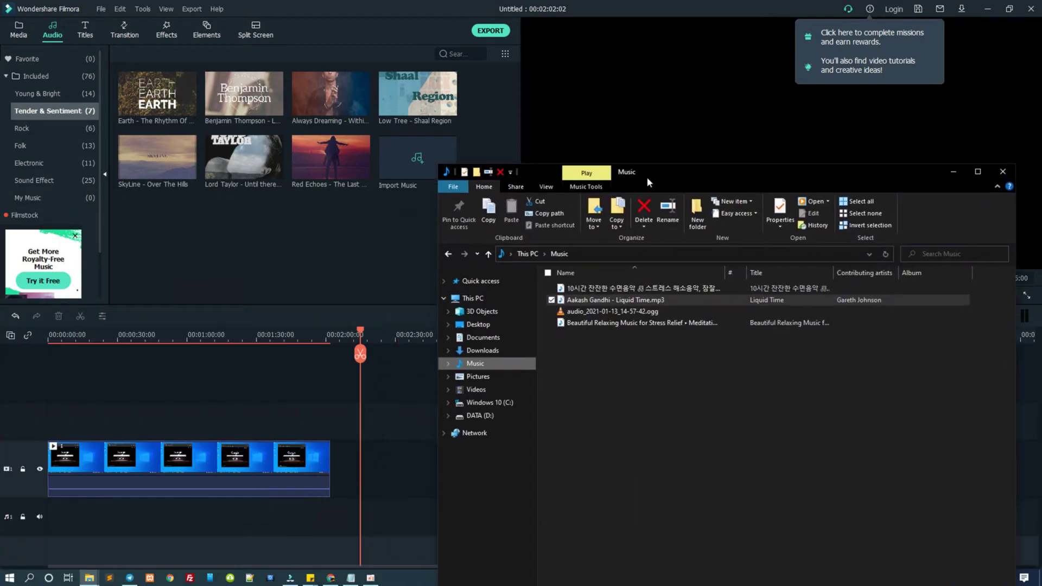
left_click_drag(662, 172, 647, 133)
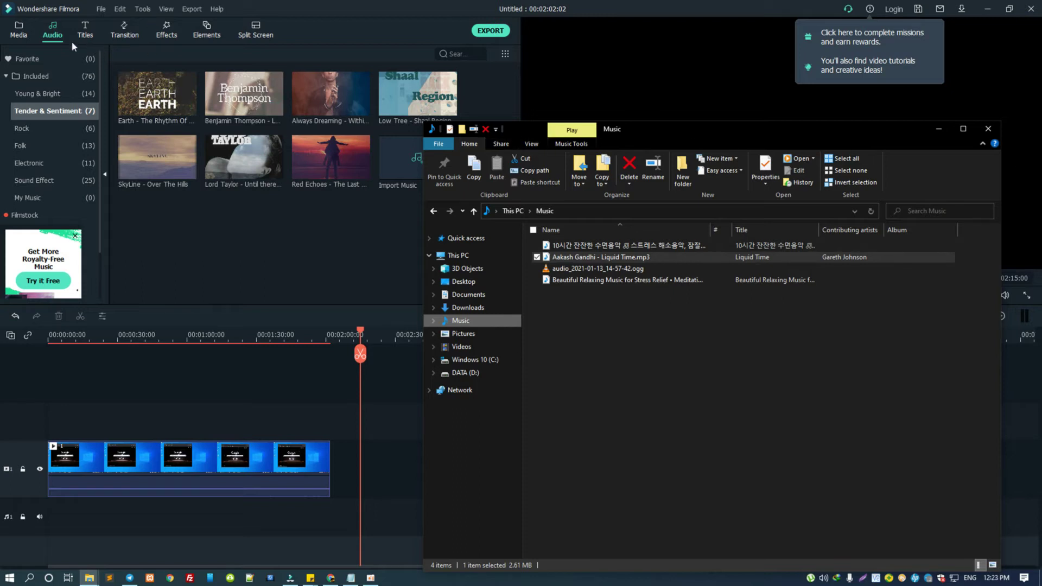
left_click_drag(694, 130, 649, 158)
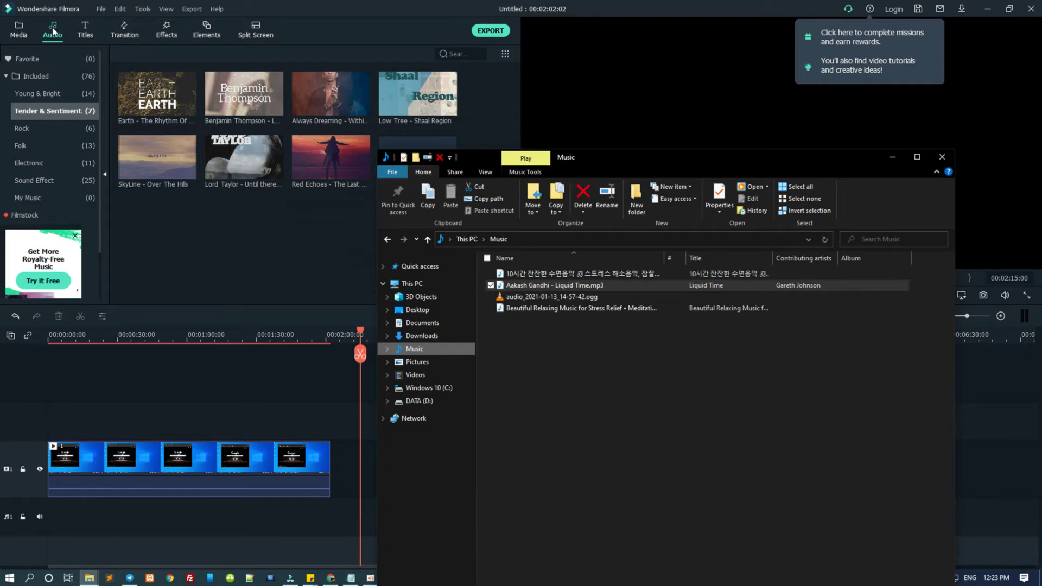
left_click_drag(650, 148, 437, 168)
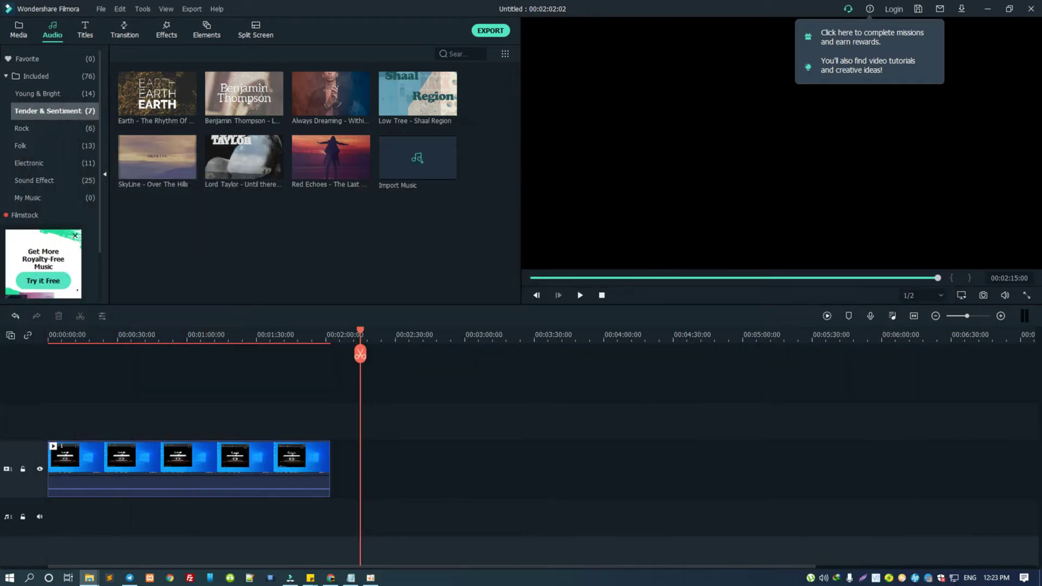
Import the Liquid Time mp3 from the Music folder and place it at the start of the audio track.
left_click(16, 36)
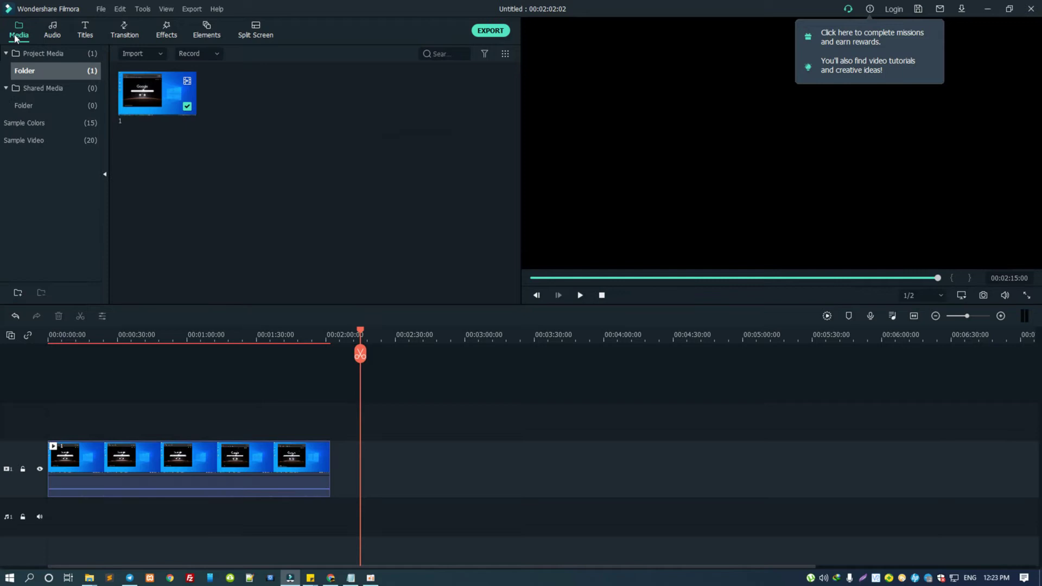
double_click(303, 168)
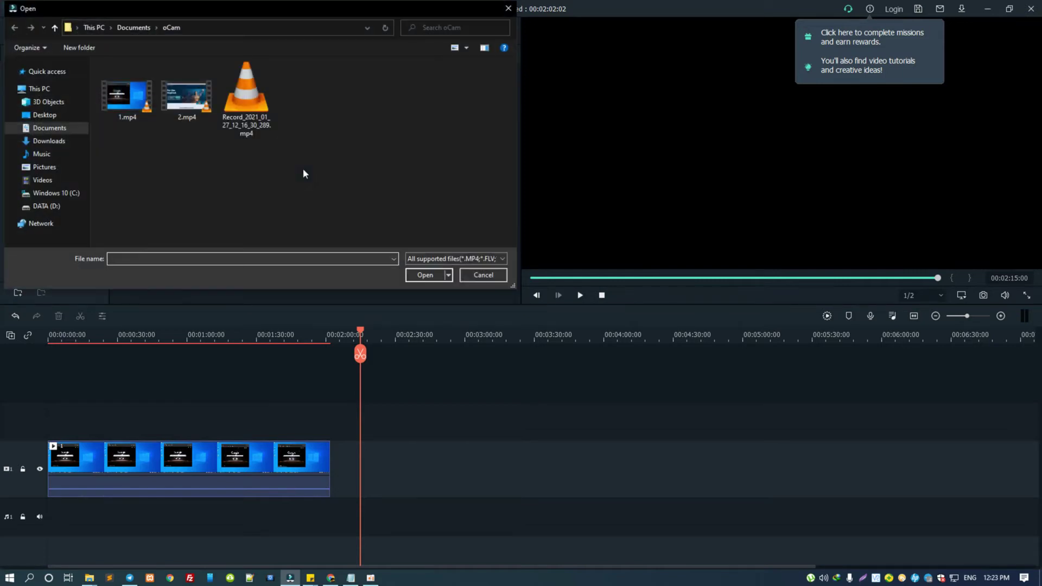
left_click_drag(291, 14, 617, 114)
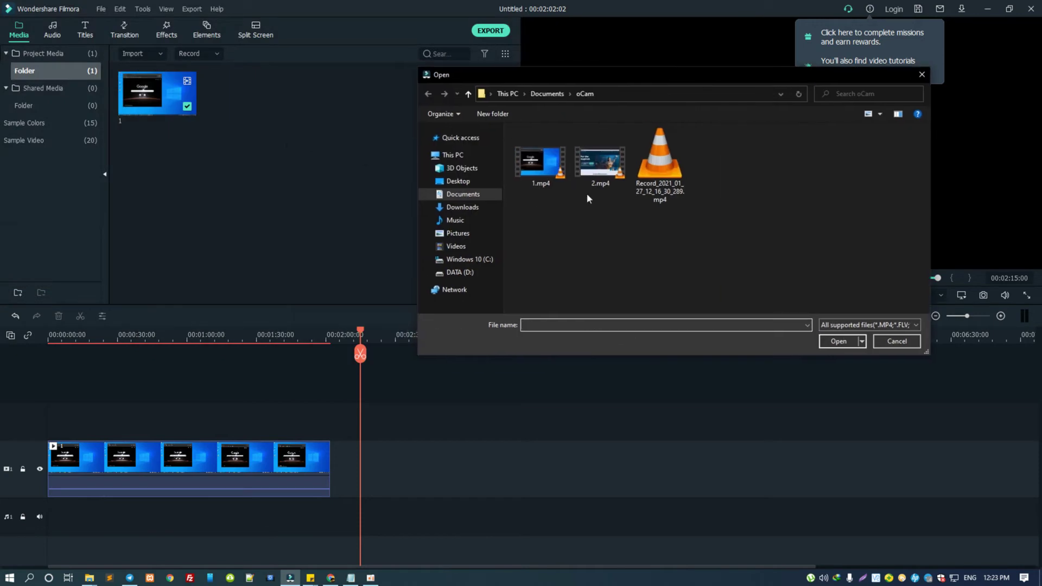
left_click(455, 220)
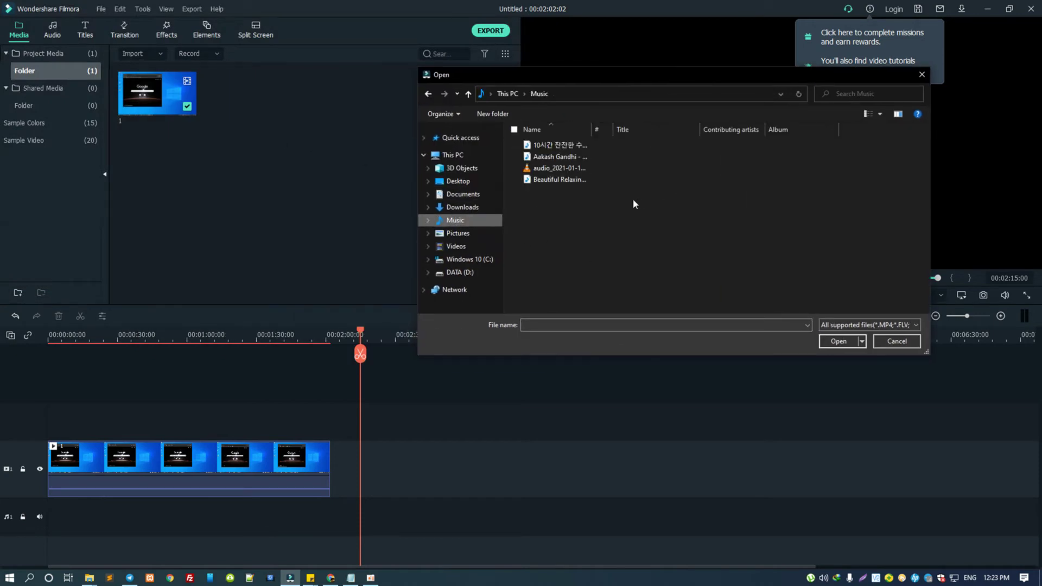
left_click(548, 157)
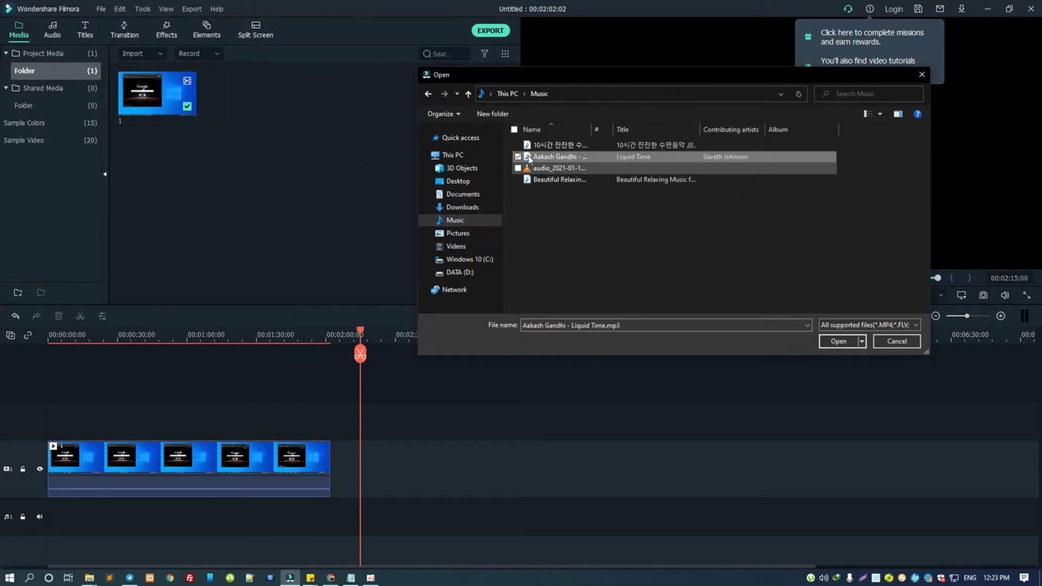
left_click(838, 341)
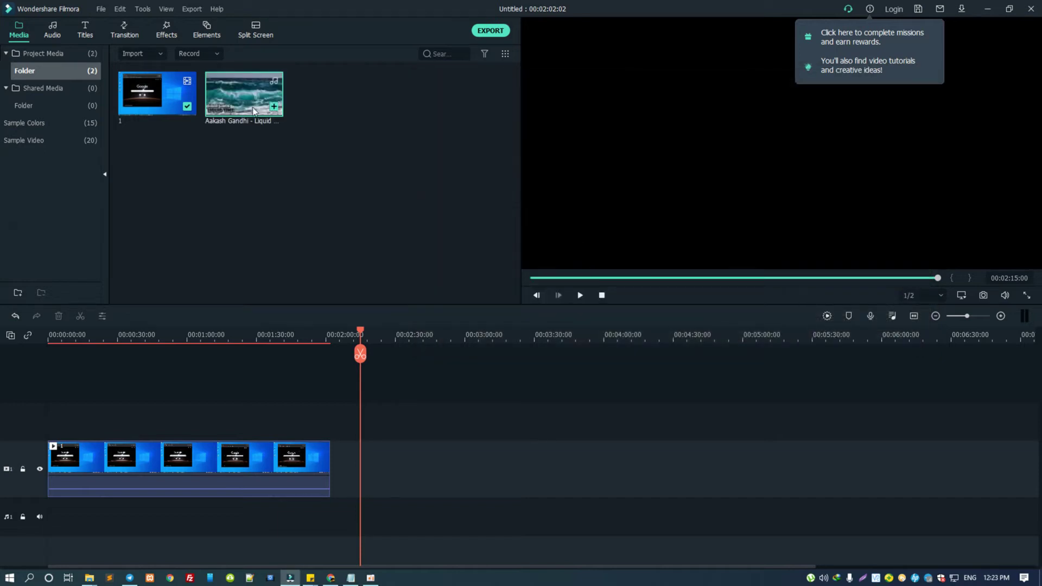
mouse_move(231, 101)
left_mouse_down()
mouse_move(429, 513)
mouse_move(457, 509)
mouse_move(41, 463)
left_mouse_up()
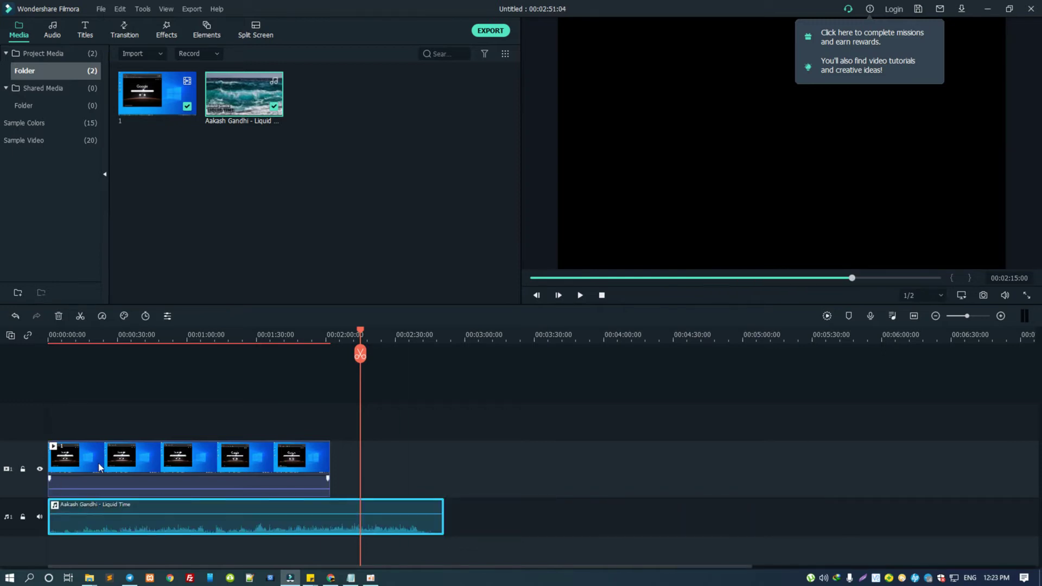
Preview from 7 seconds with the music, then turn the Liquid Time volume down to about -17.89 dB.
left_click(64, 333)
key("space")
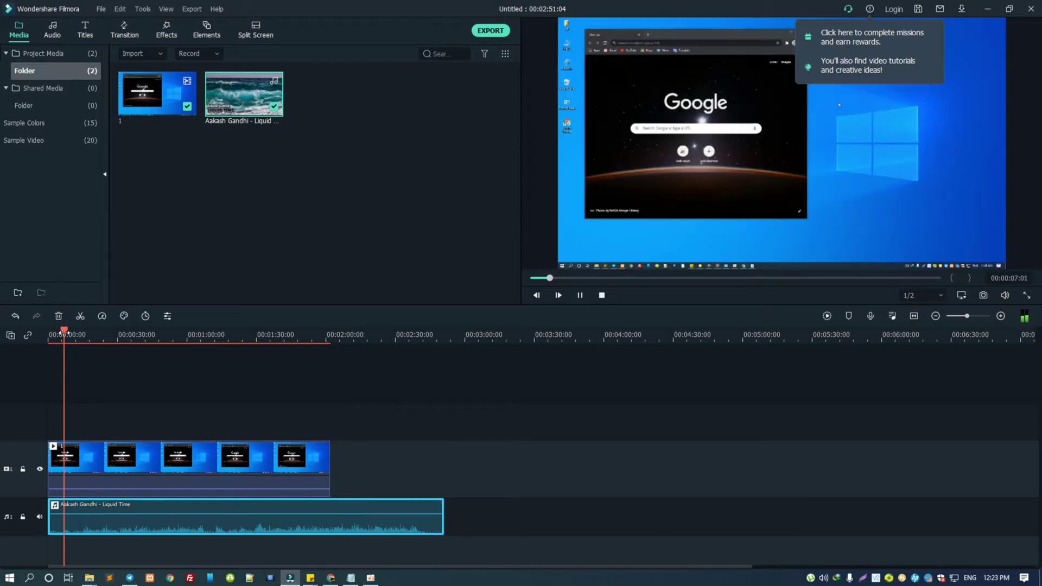
key("space")
left_click_drag(106, 491, 104, 481)
key("space")
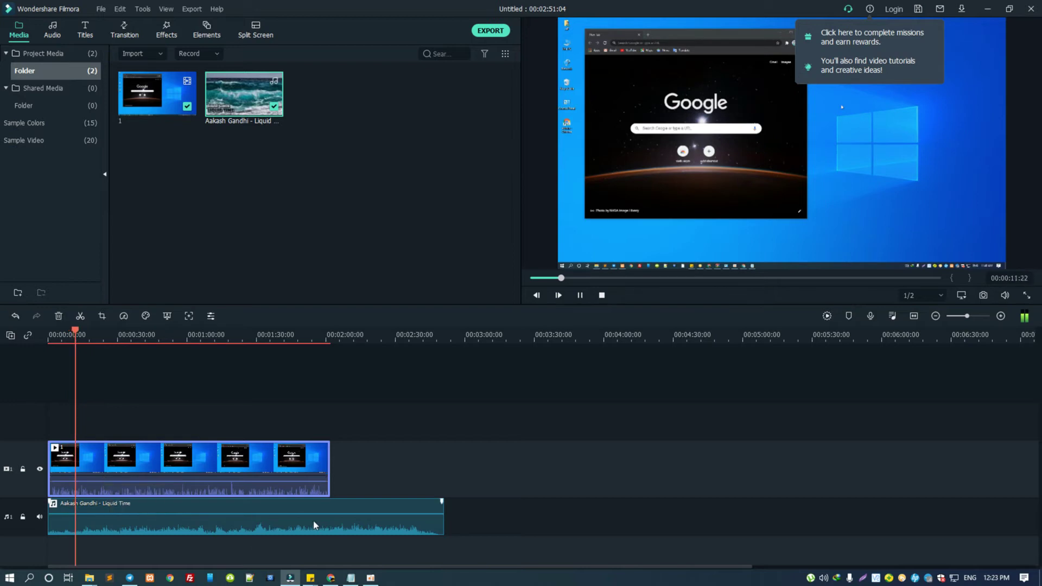
mouse_move(160, 514)
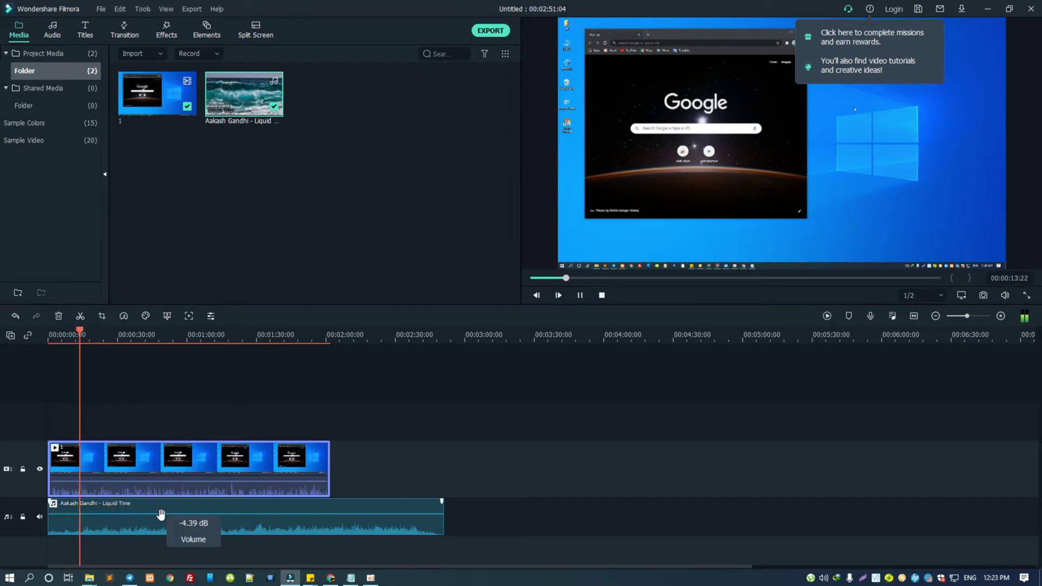
left_click_drag(161, 514, 154, 523)
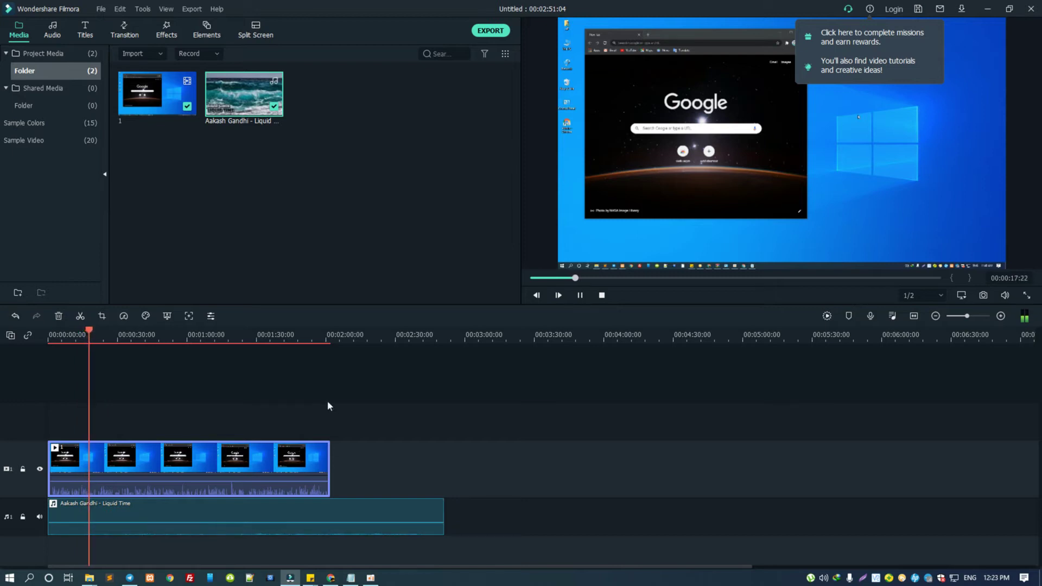
key("space")
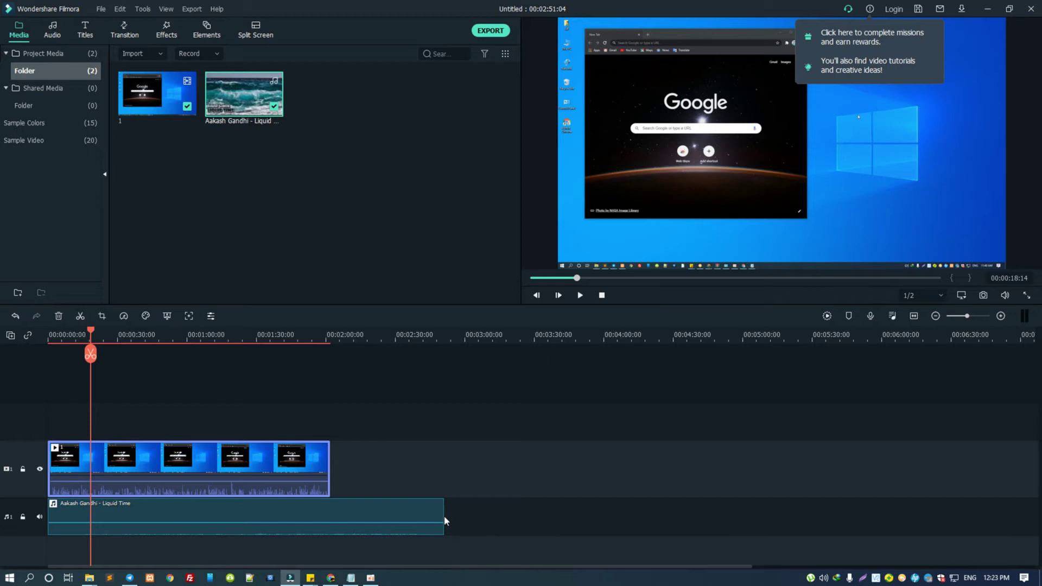
Restore the music clip to full length, split it at about 2:07, and move the split-off piece later.
left_click_drag(442, 516, 388, 512)
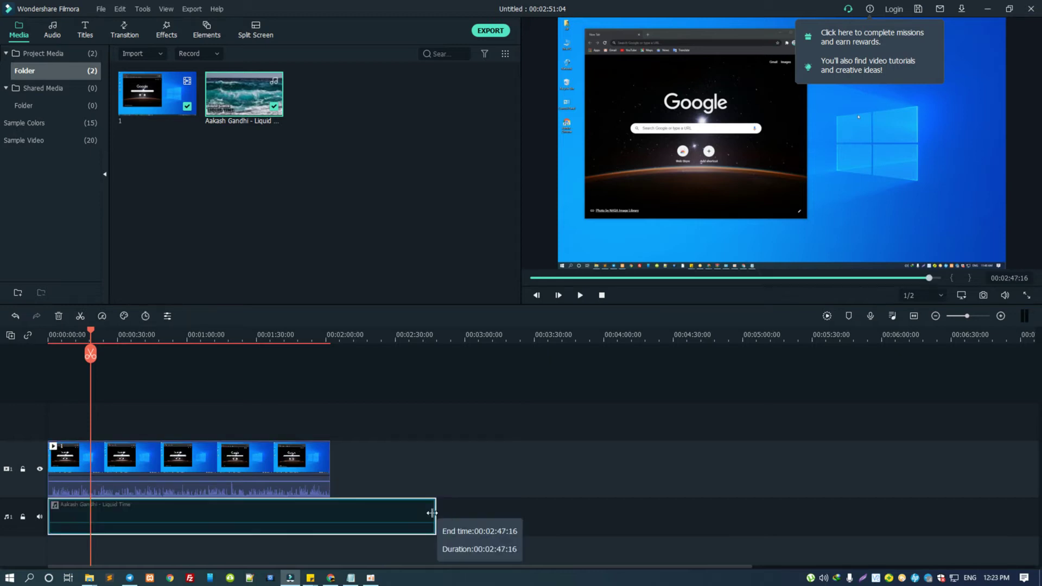
mouse_move(388, 512)
left_mouse_down()
mouse_move(447, 520)
mouse_move(250, 529)
left_mouse_up()
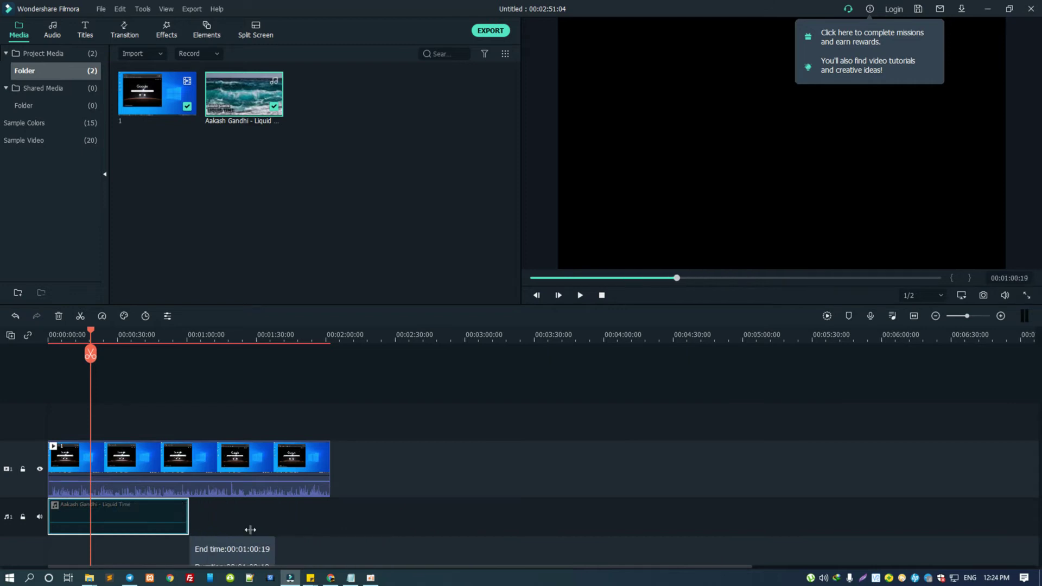
mouse_move(250, 529)
left_mouse_down()
mouse_move(464, 515)
mouse_move(444, 512)
mouse_move(454, 502)
left_mouse_up()
left_click(342, 336)
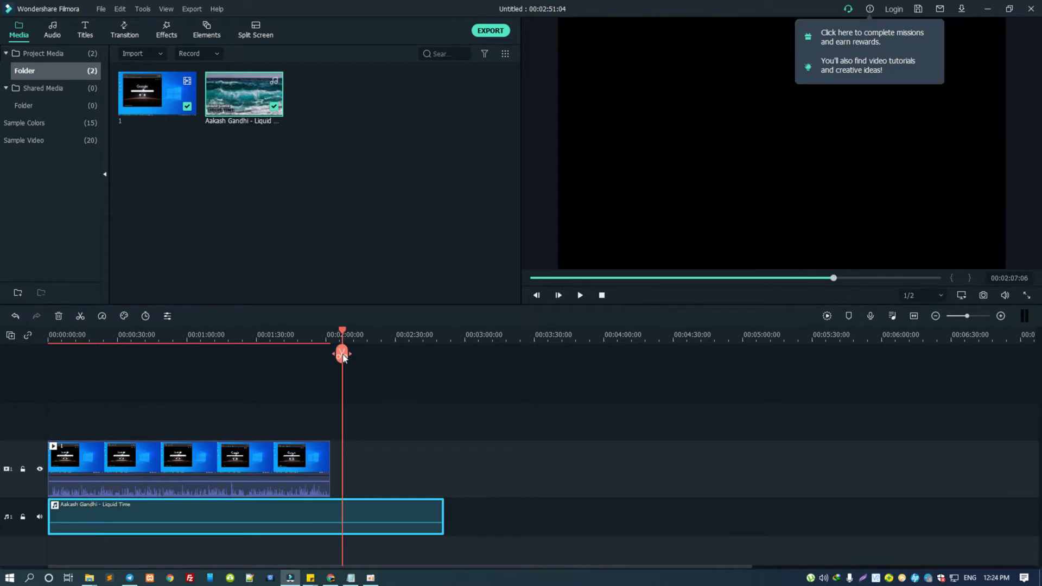
left_click(343, 357)
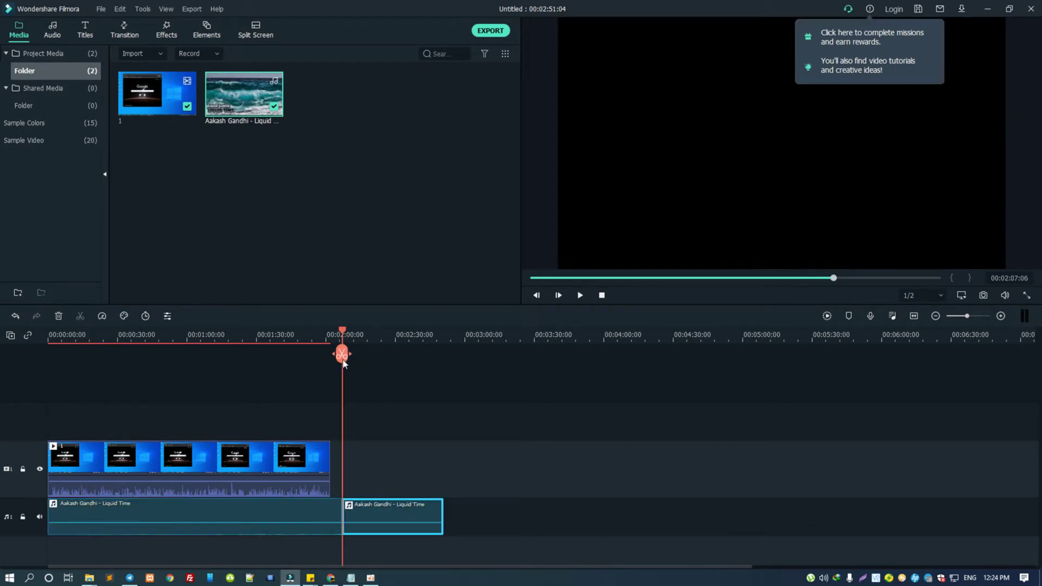
left_click_drag(372, 516, 493, 521)
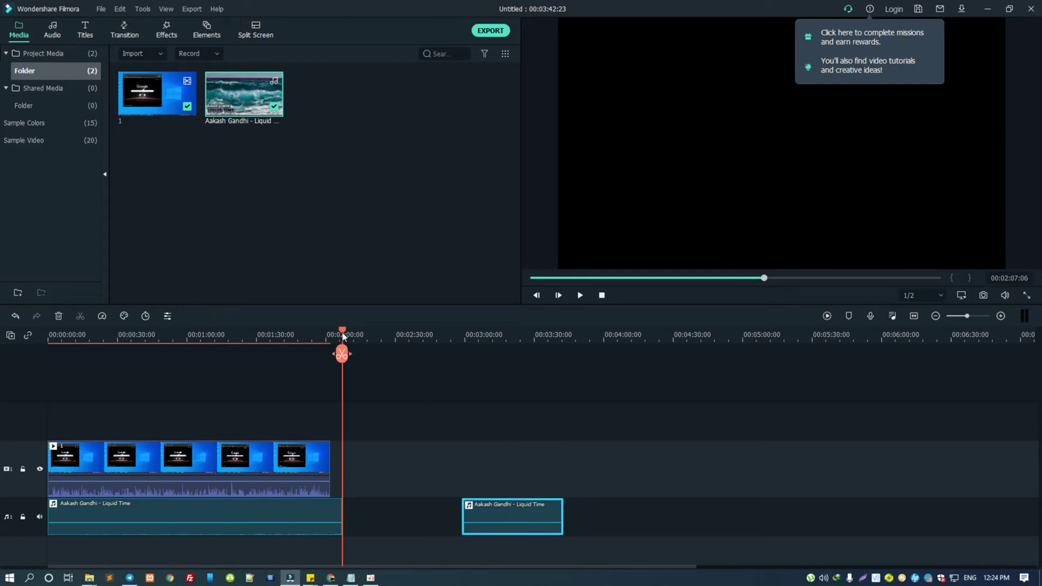
Trim the music to end with the video, delete the leftover piece, and lengthen its fade-in.
left_click_drag(343, 329, 359, 329)
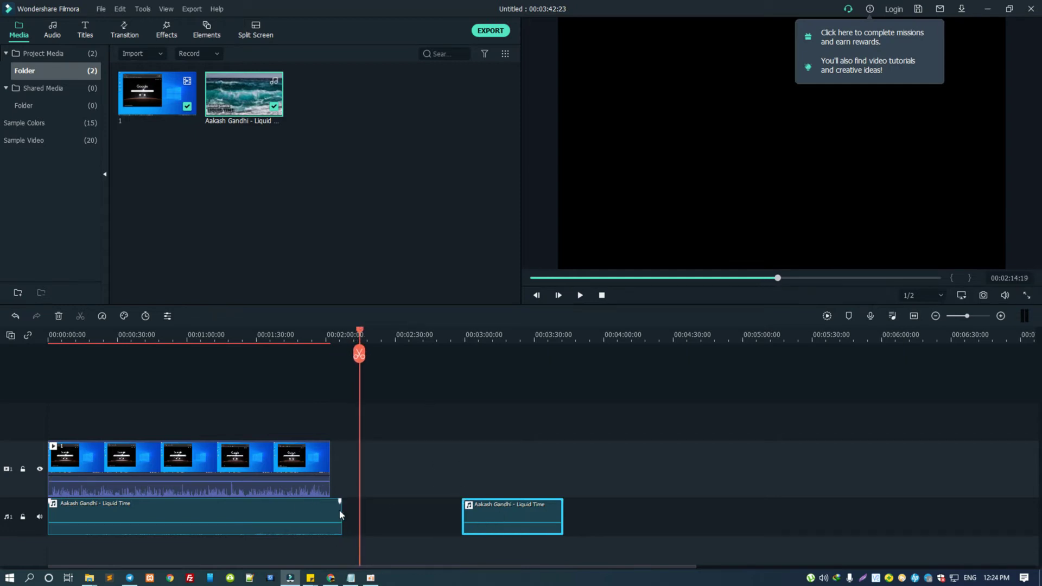
left_click_drag(342, 509, 330, 510)
left_click_drag(520, 510, 514, 510)
key("Delete")
left_click(285, 515)
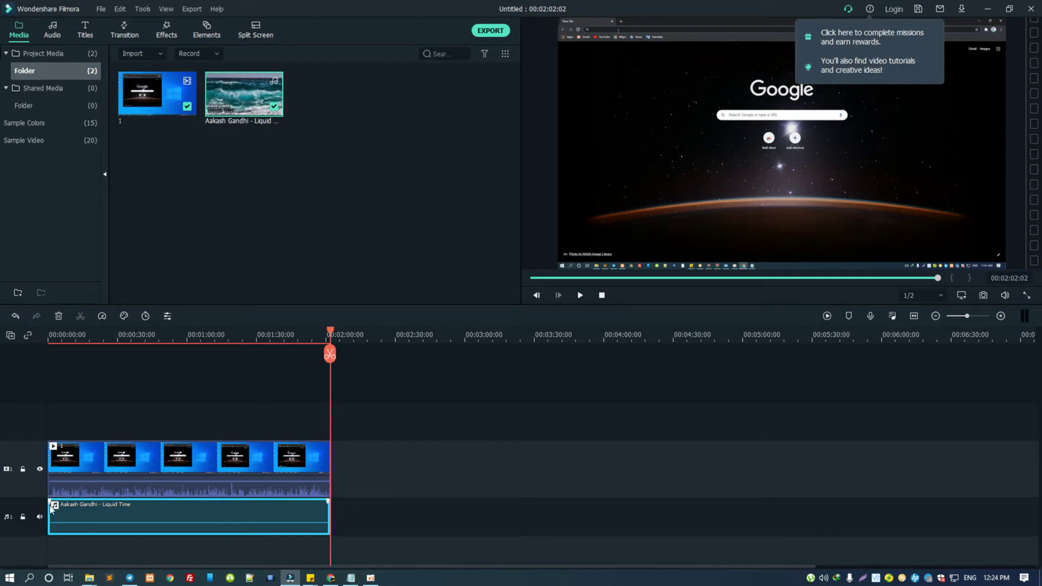
left_click_drag(50, 501, 63, 502)
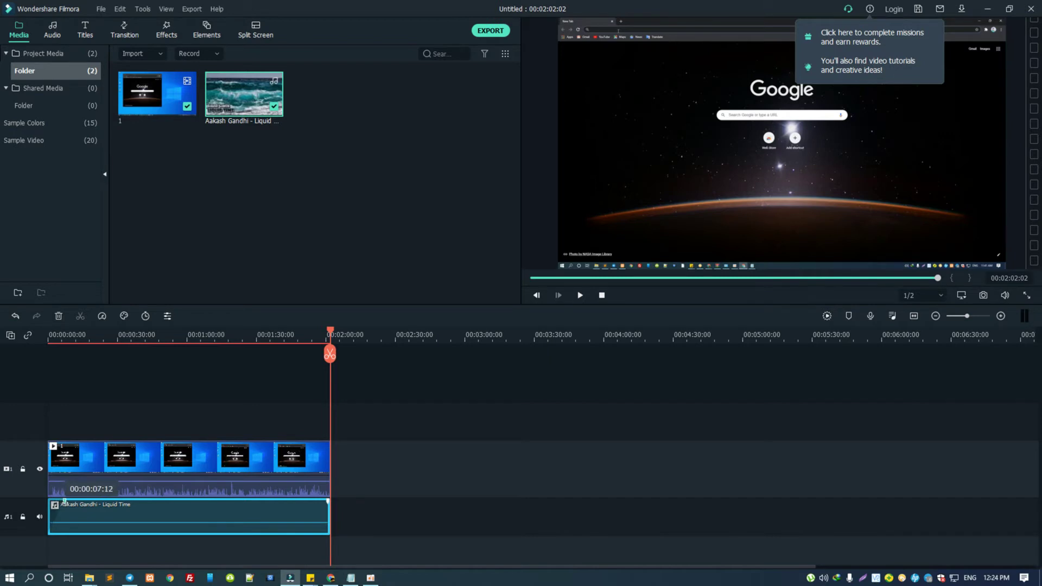
Add a fade-out from about 1:54 to the music's end, adjust the fade-in, and rewind.
left_click_drag(64, 502, 65, 502)
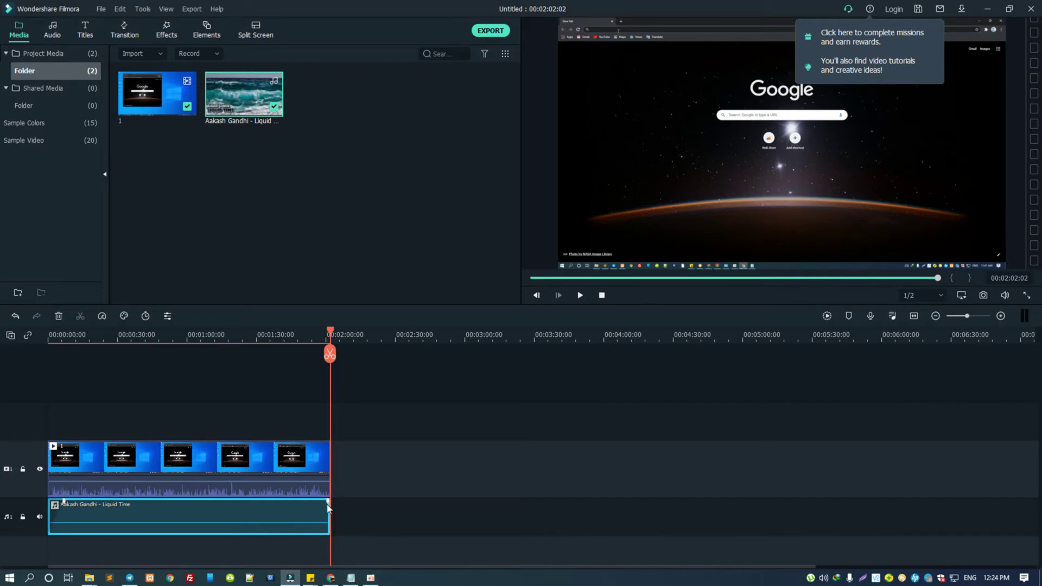
left_click_drag(328, 500, 306, 500)
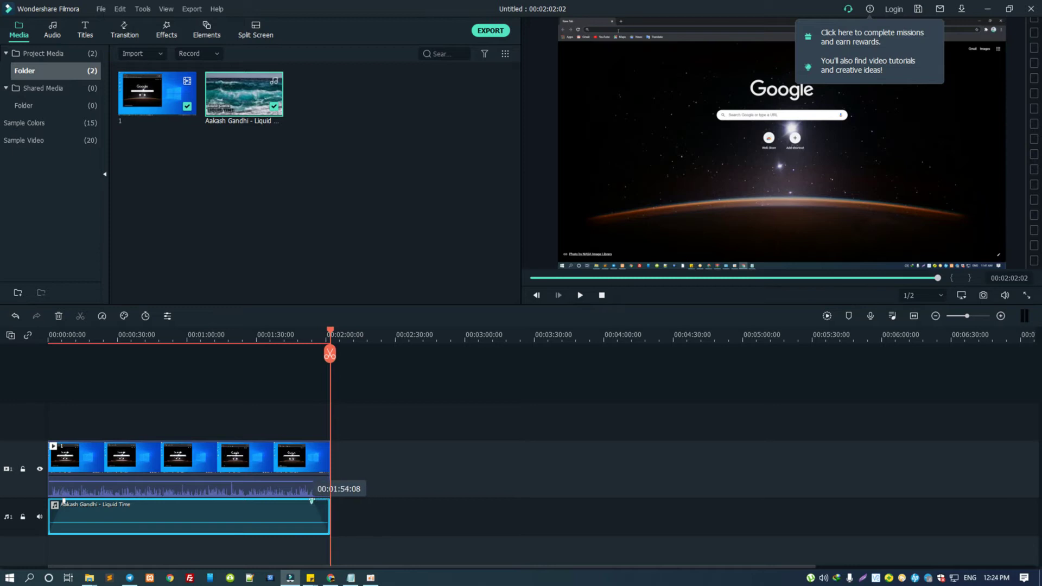
left_click_drag(64, 500, 54, 503)
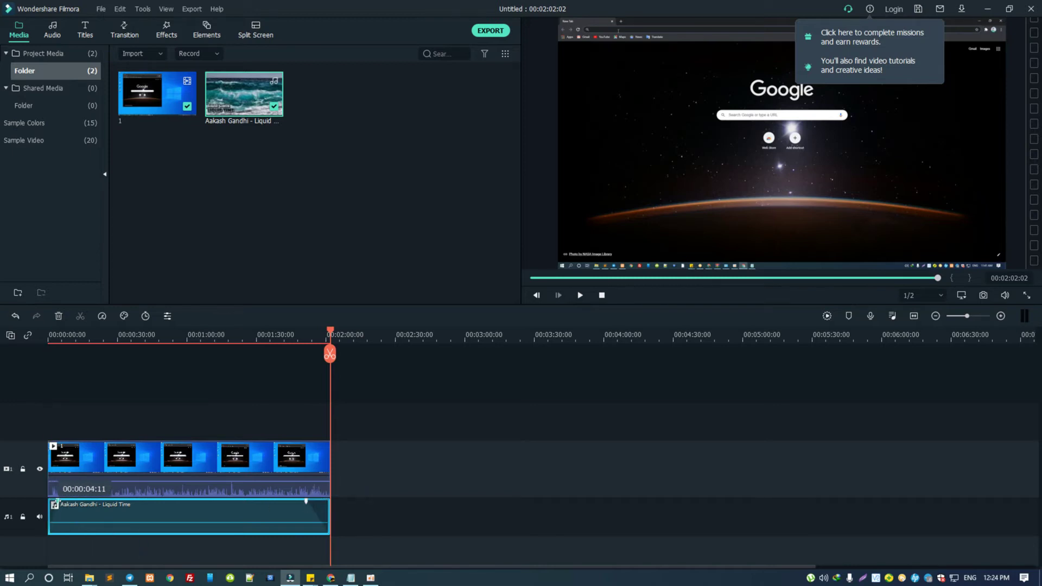
mouse_move(62, 522)
left_click_drag(57, 501, 83, 502)
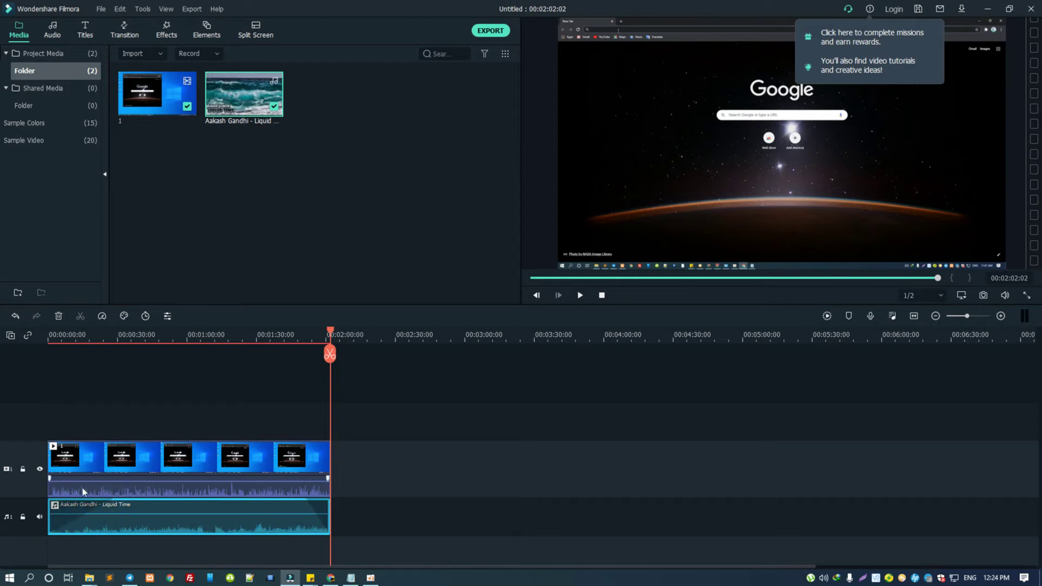
left_click_drag(58, 337, 46, 337)
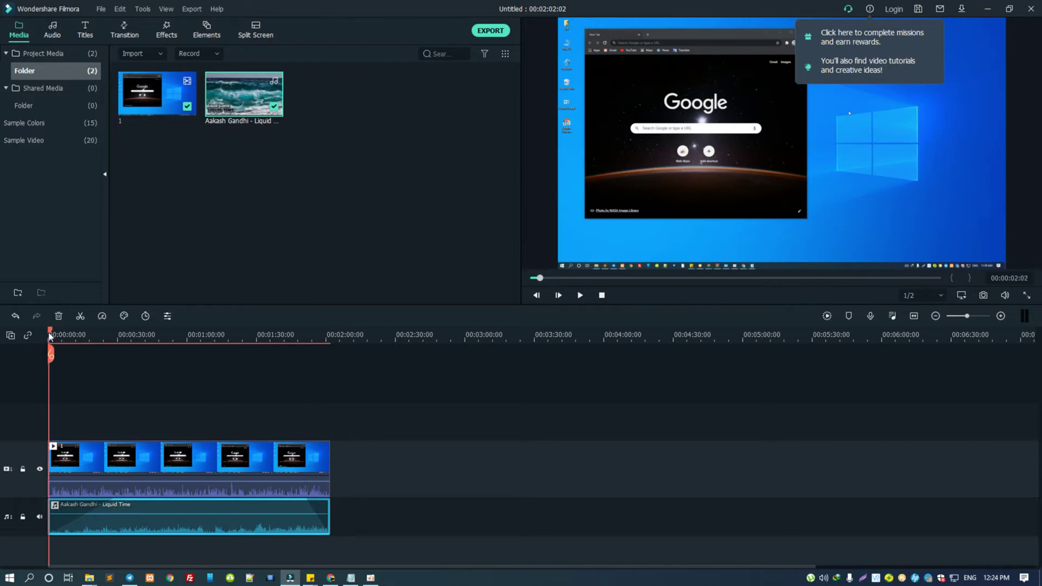
key("space")
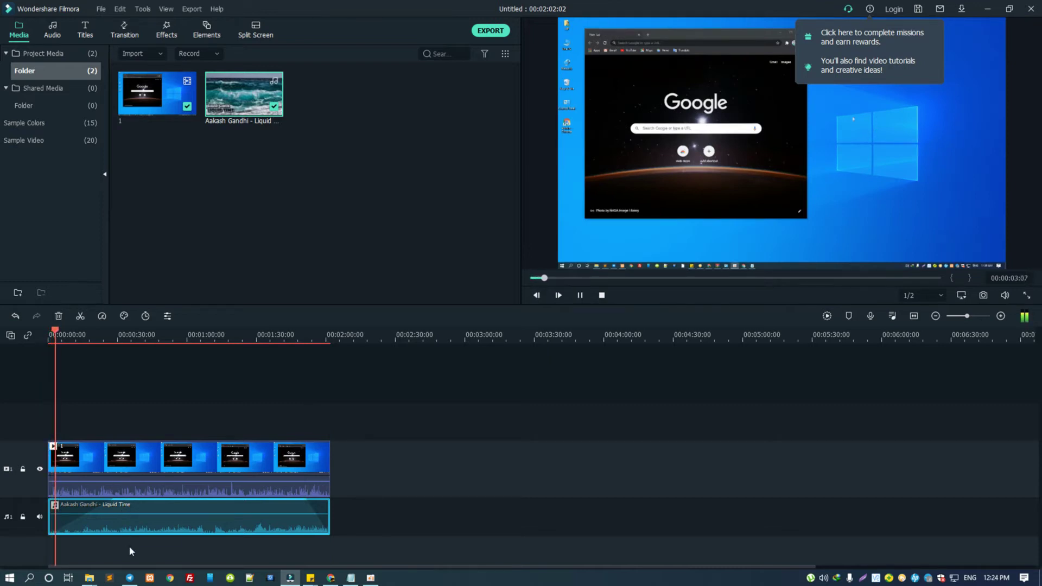
key("space")
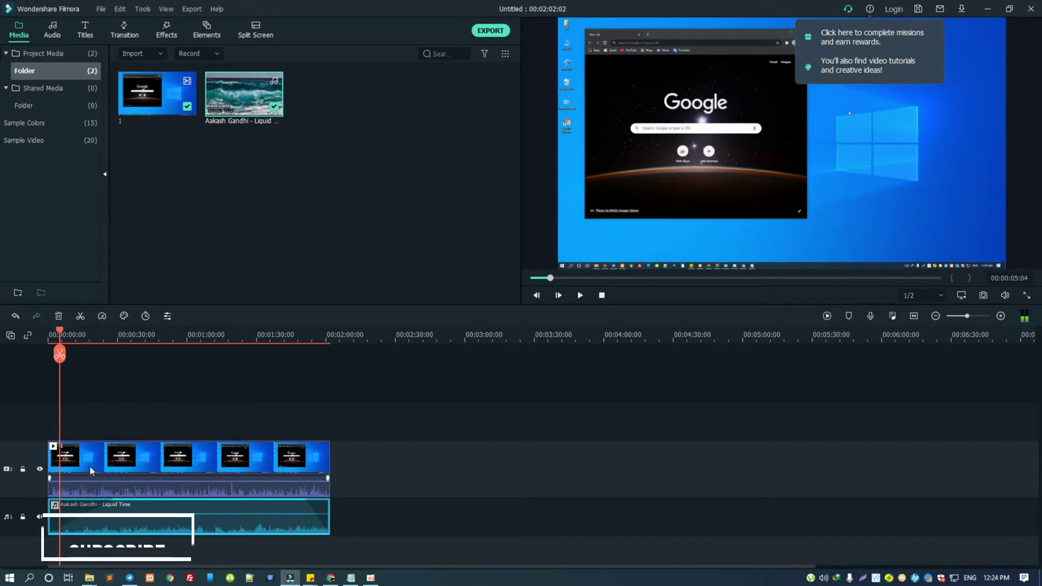
key("space")
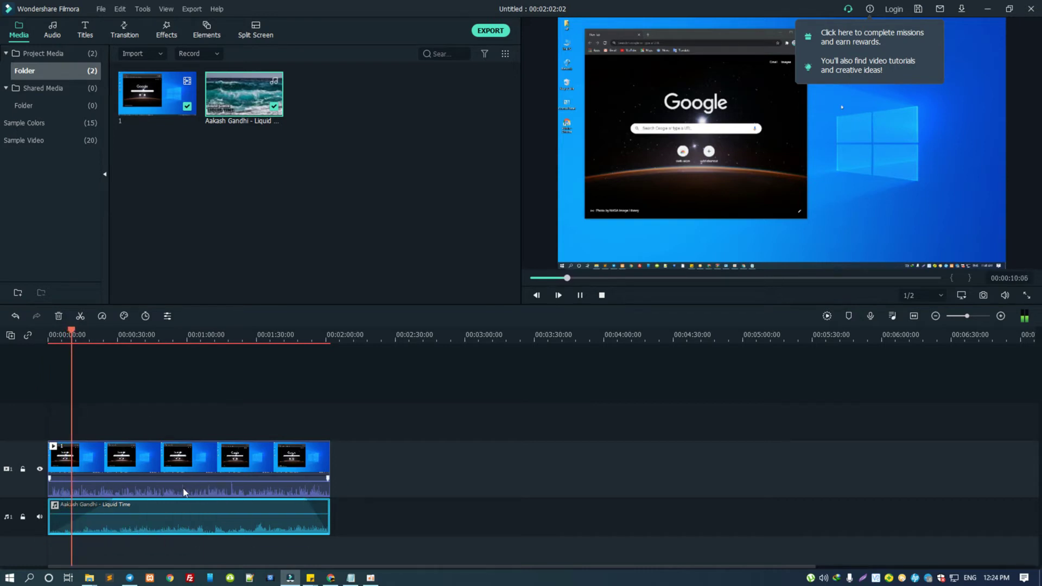
mouse_move(95, 512)
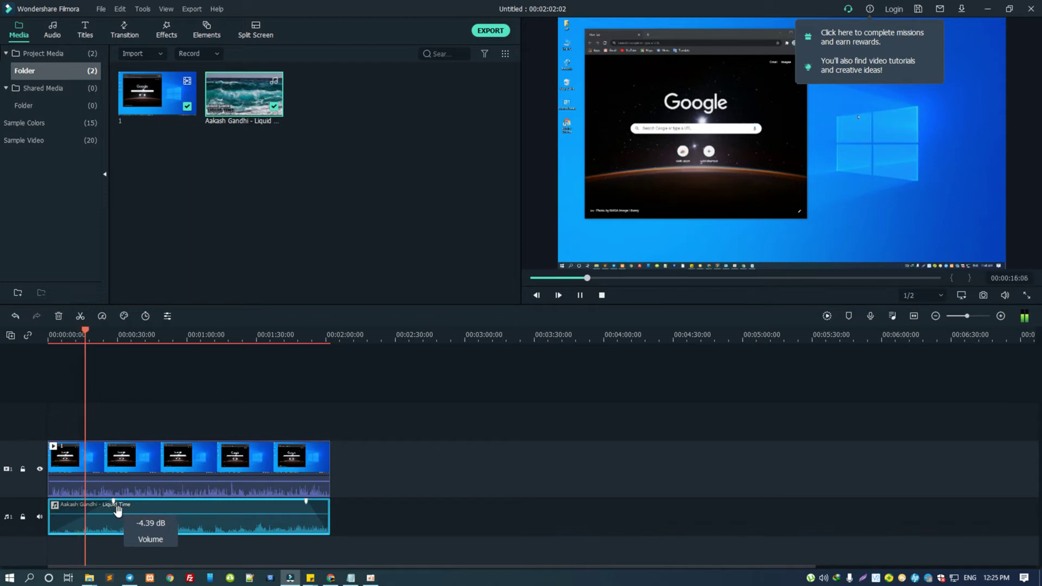
key("space")
Move the playhead to about 11 seconds and switch from the Audio library to the Titles templates.
left_click(126, 335)
left_click(74, 330)
left_click(52, 28)
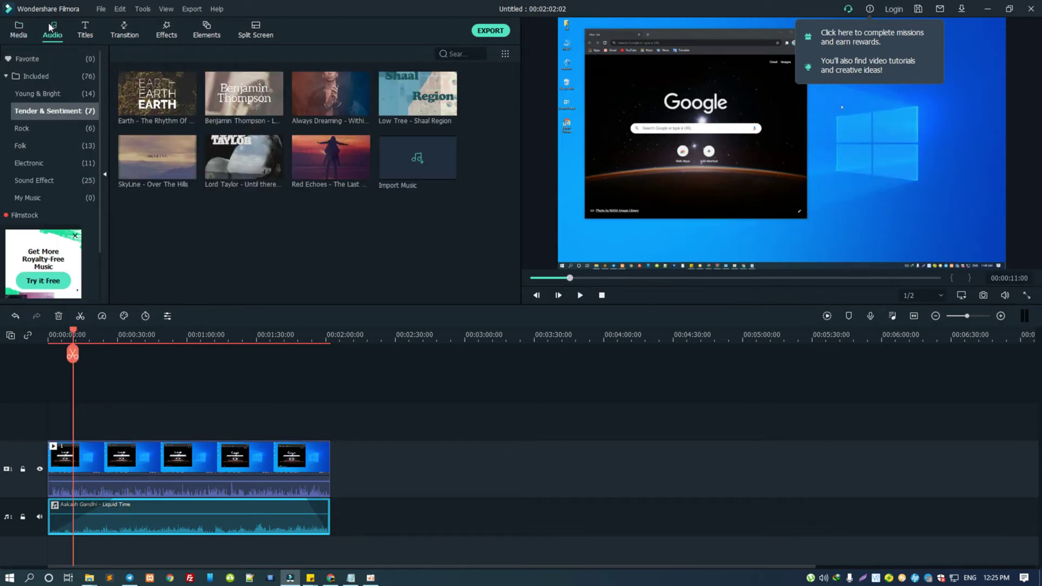
mouse_move(334, 145)
left_click(86, 30)
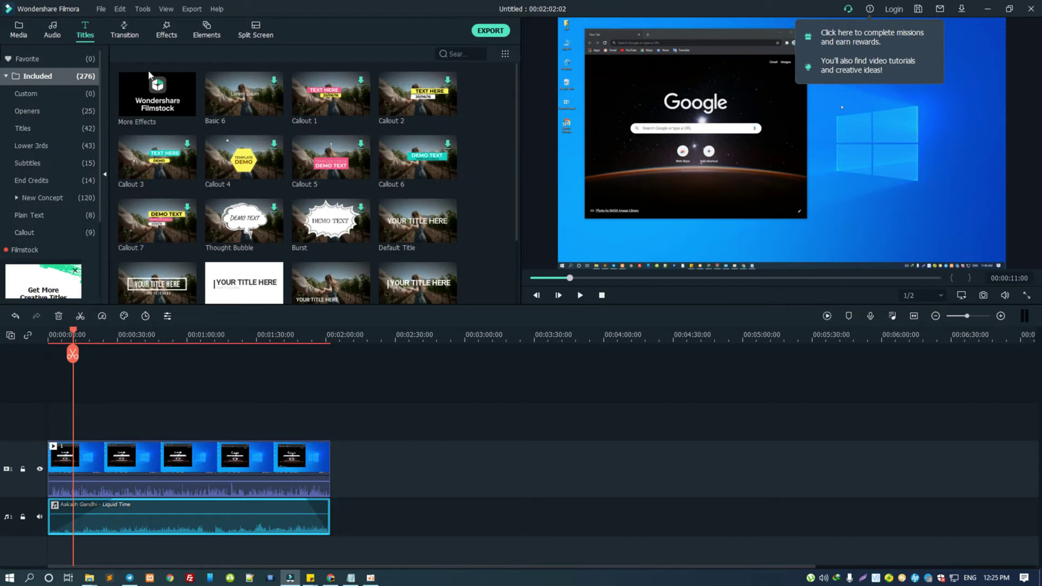
scroll(278, 200, "down", 5)
scroll(278, 201, "up", 5)
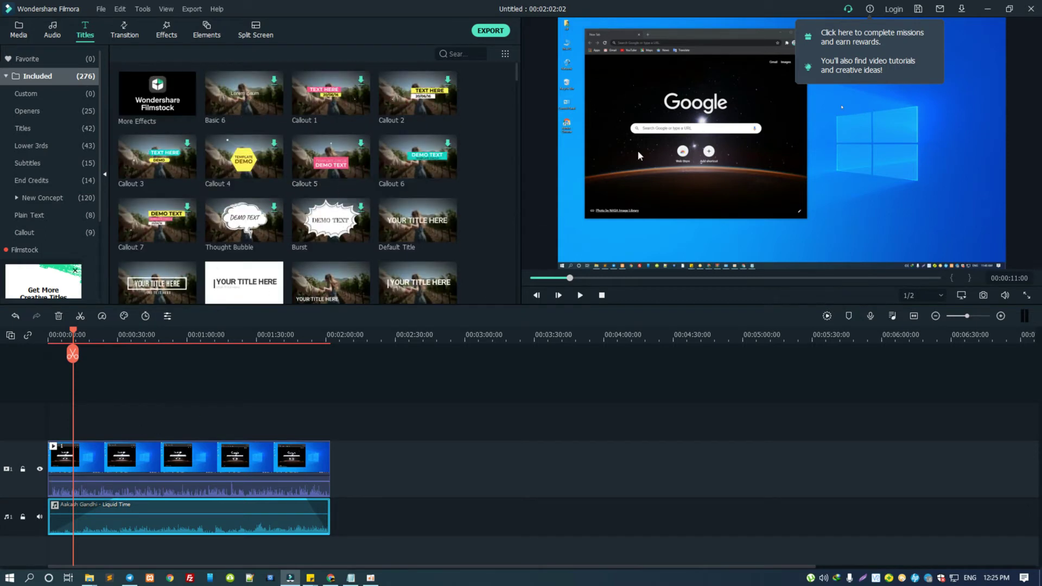
Select the screen-recording clip, then open and close the missions panel.
left_click(920, 117)
left_click(871, 10)
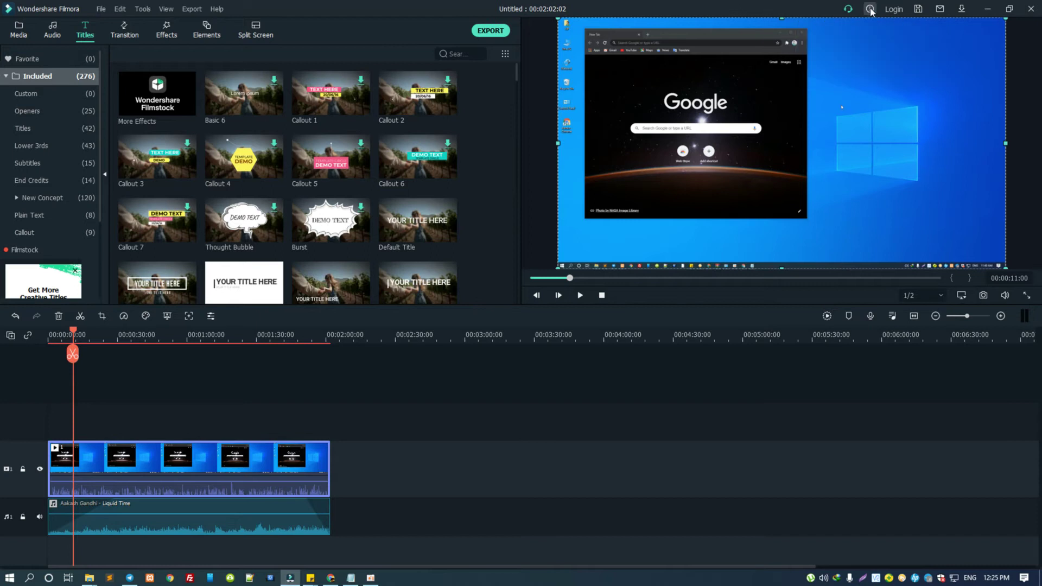
left_click(672, 125)
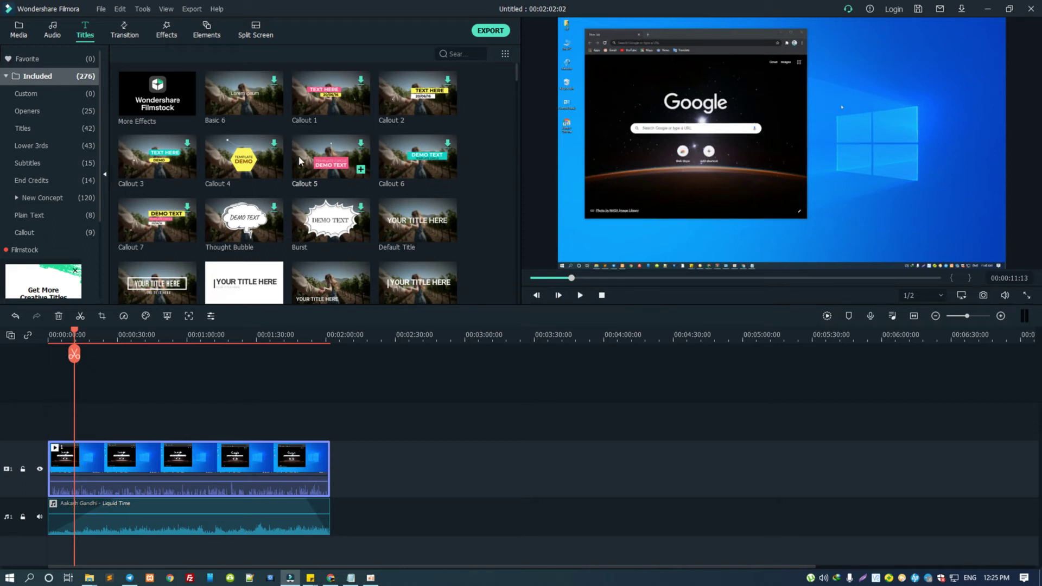
Push the screen recording later and add the Opener 5 title from the Openers templates.
left_click(65, 110)
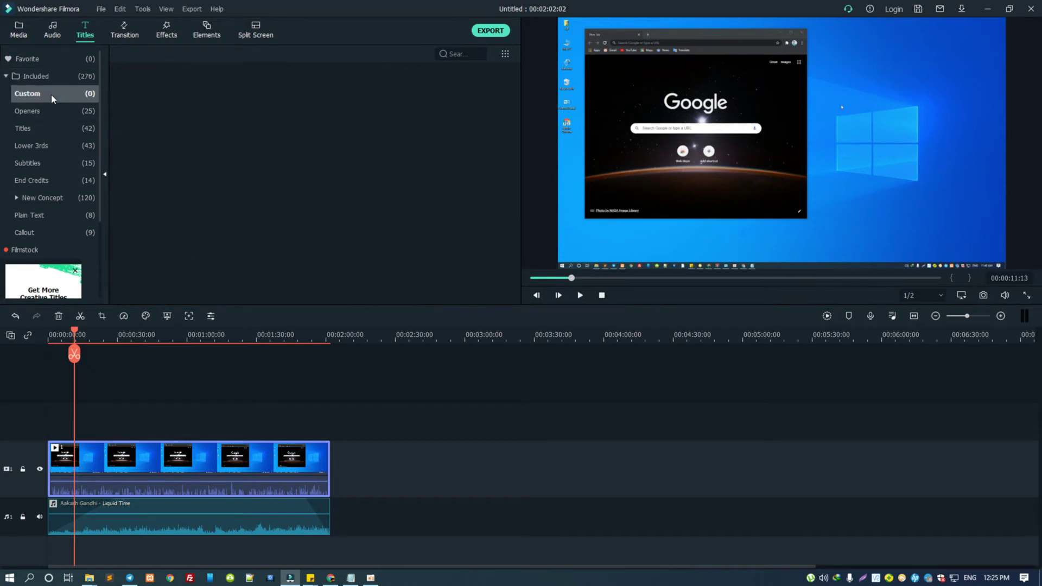
scroll(314, 195, "down", 4)
scroll(314, 195, "up", 4)
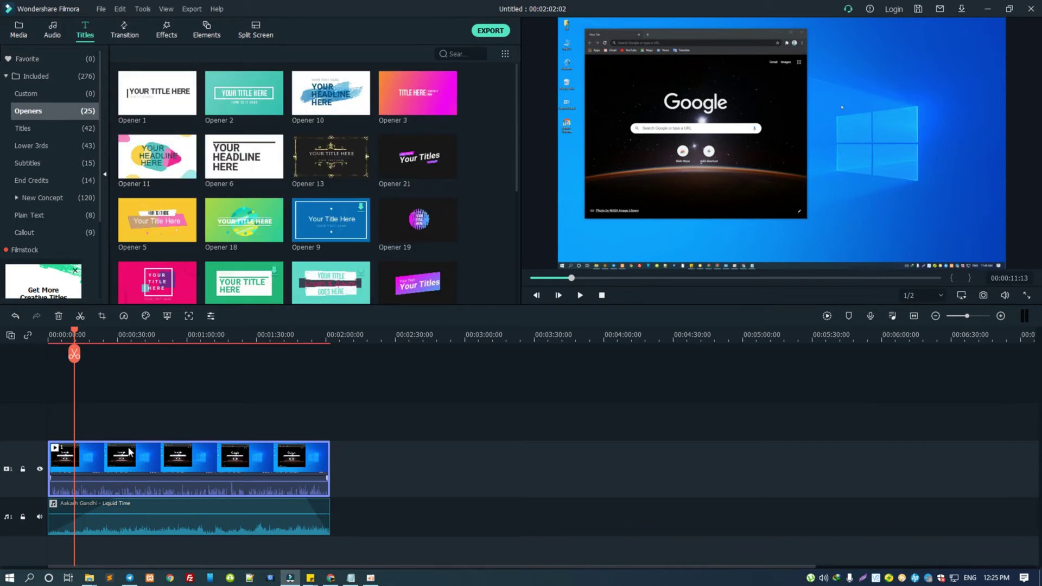
left_click_drag(100, 460, 152, 470)
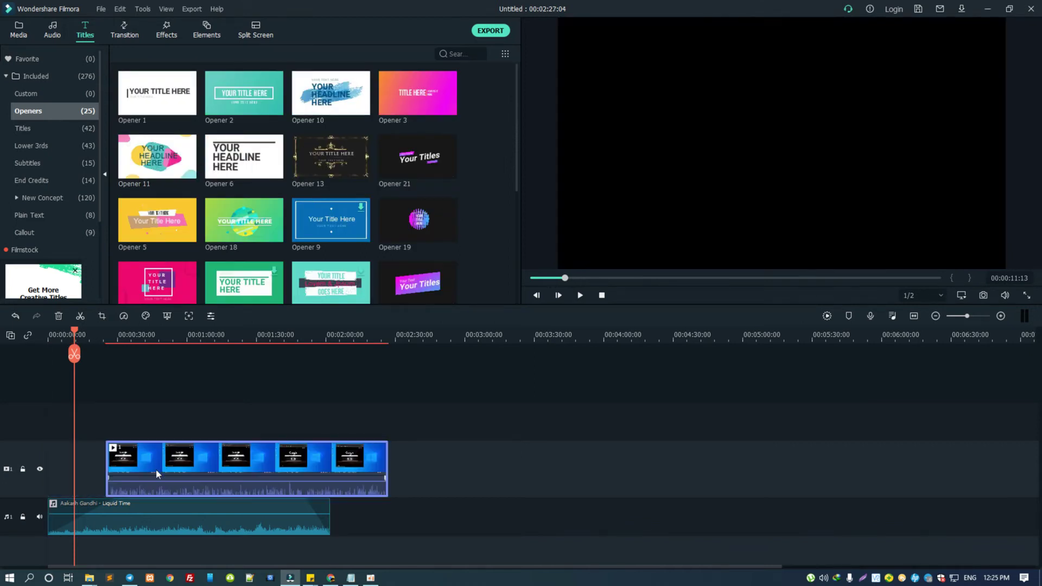
mouse_move(160, 146)
mouse_move(181, 216)
left_click(187, 235)
Move Opener 5 to the timeline start, preview its animation, then delete it.
left_click_drag(82, 470, 57, 469)
left_click(47, 334)
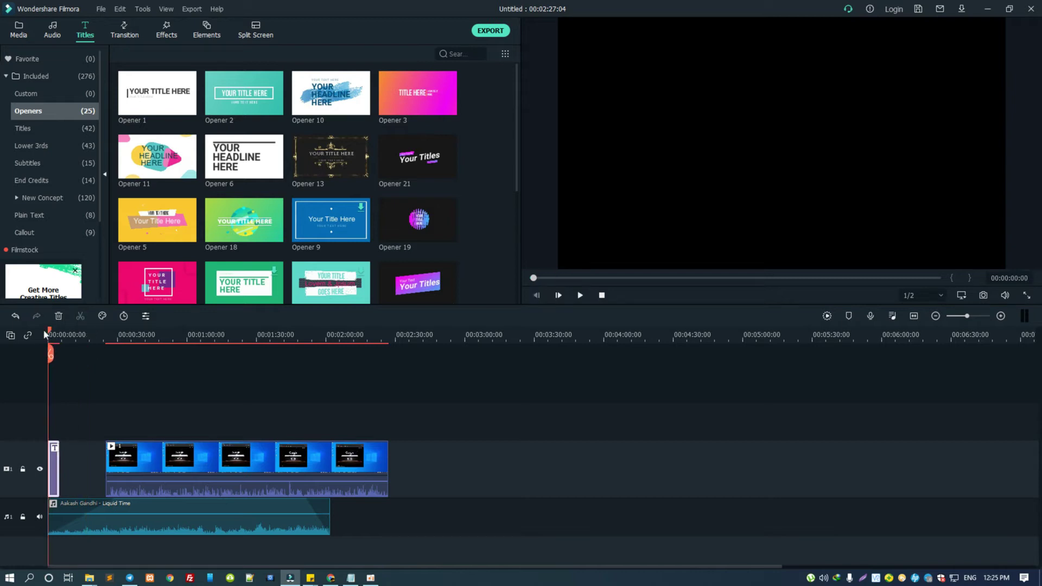
key("space")
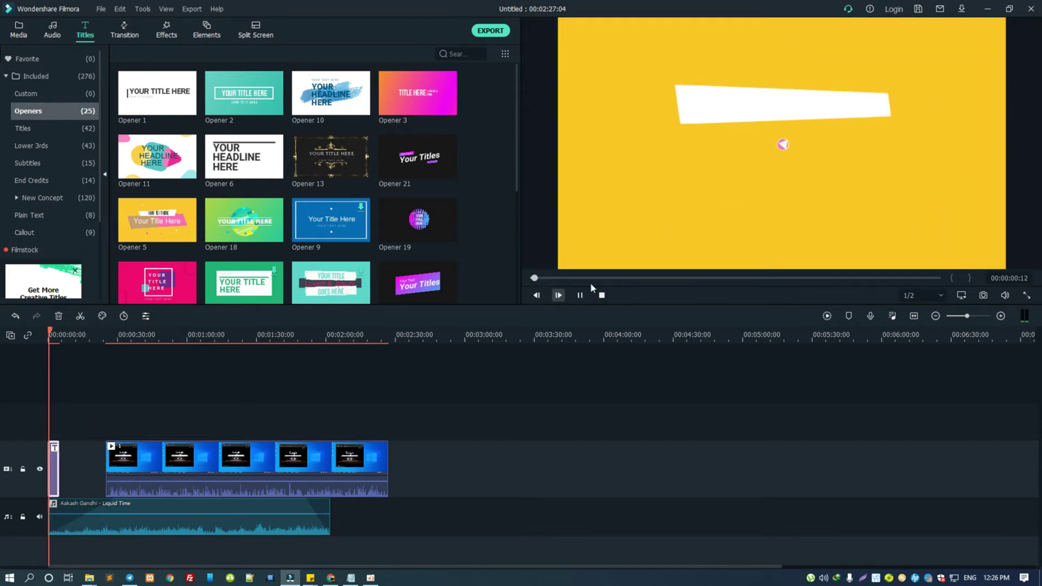
key("space")
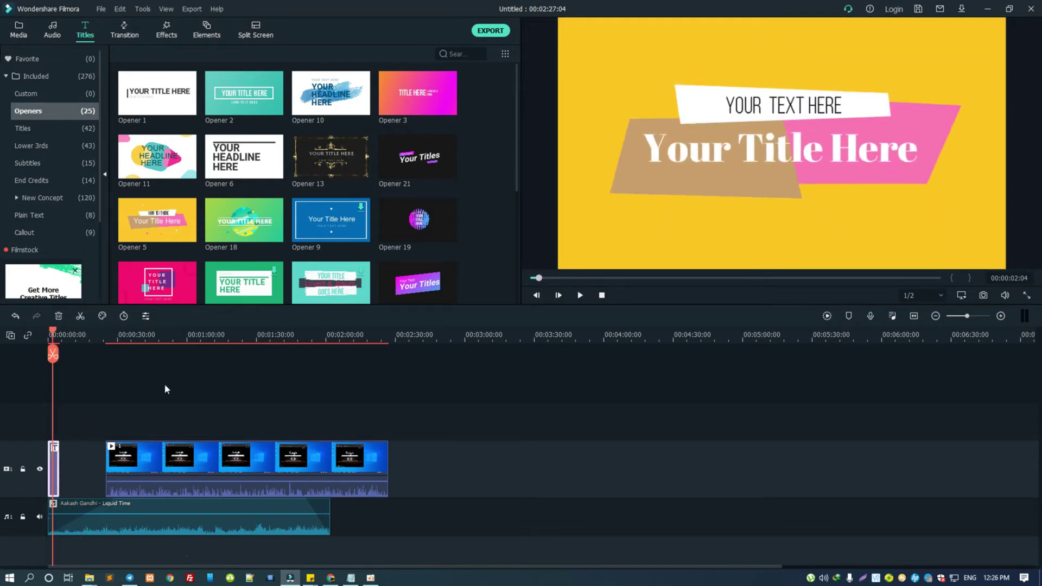
key("Delete")
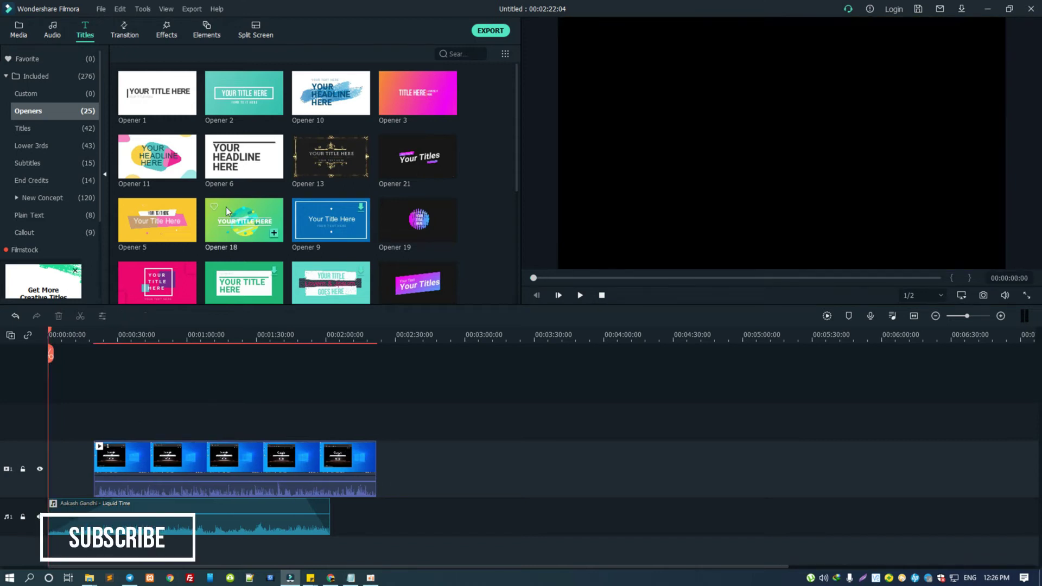
Browse the Titles category presets, then return to the Openers templates.
scroll(177, 249, "down", 5)
scroll(220, 229, "up", 5)
left_click(34, 125)
scroll(232, 164, "down", 3)
scroll(245, 177, "down", 5)
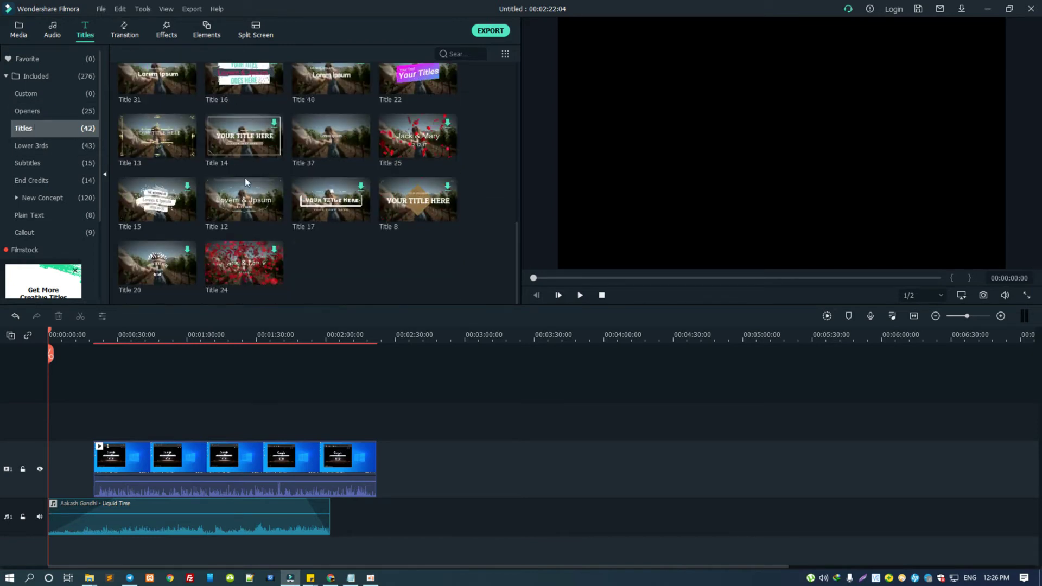
scroll(245, 178, "up", 8)
left_click(49, 110)
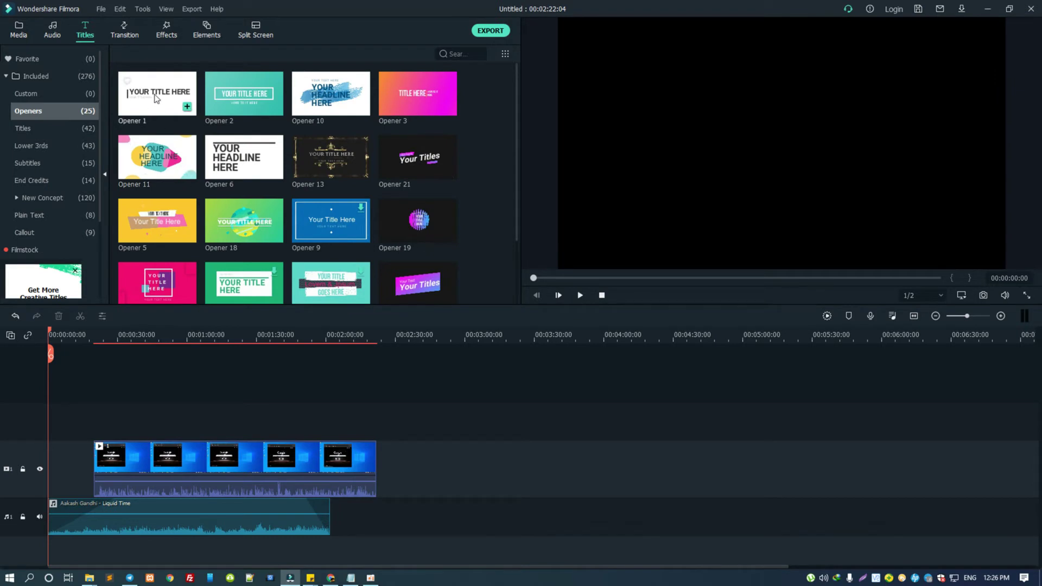
Place Opener 10 at the timeline start, preview it, then delete it.
left_click(326, 99)
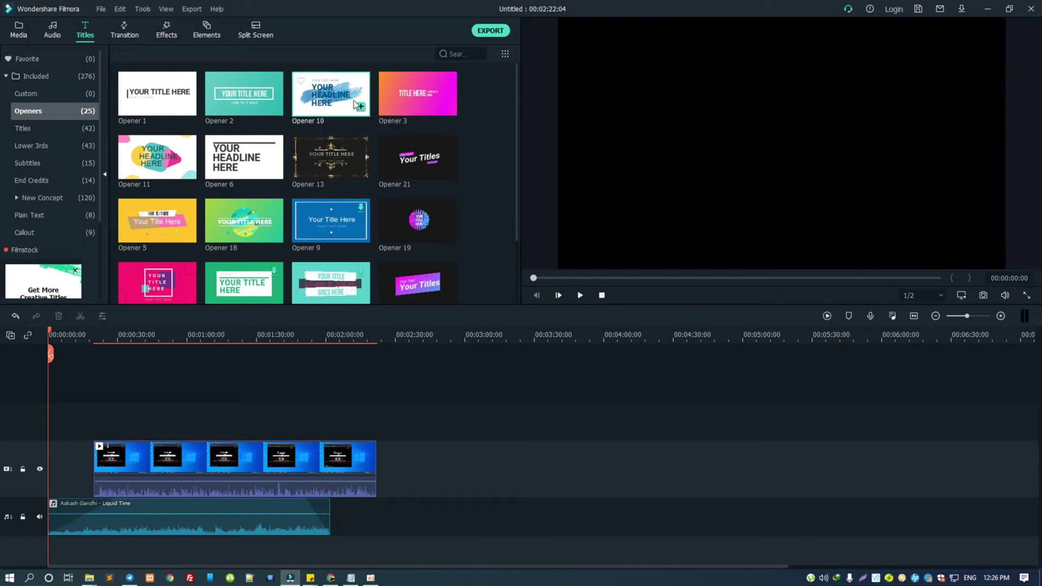
left_click_drag(320, 205, 83, 484)
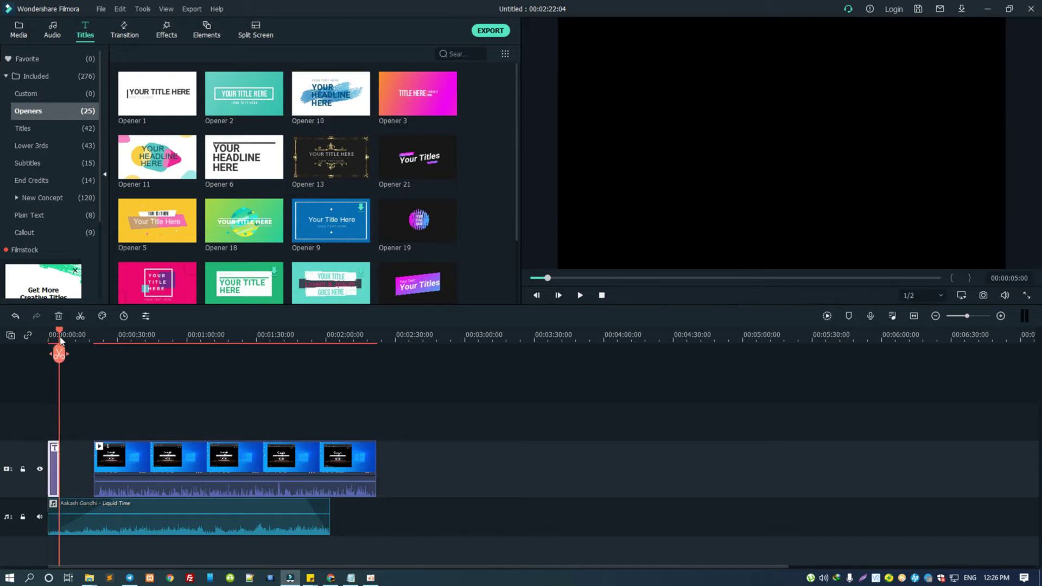
key("space")
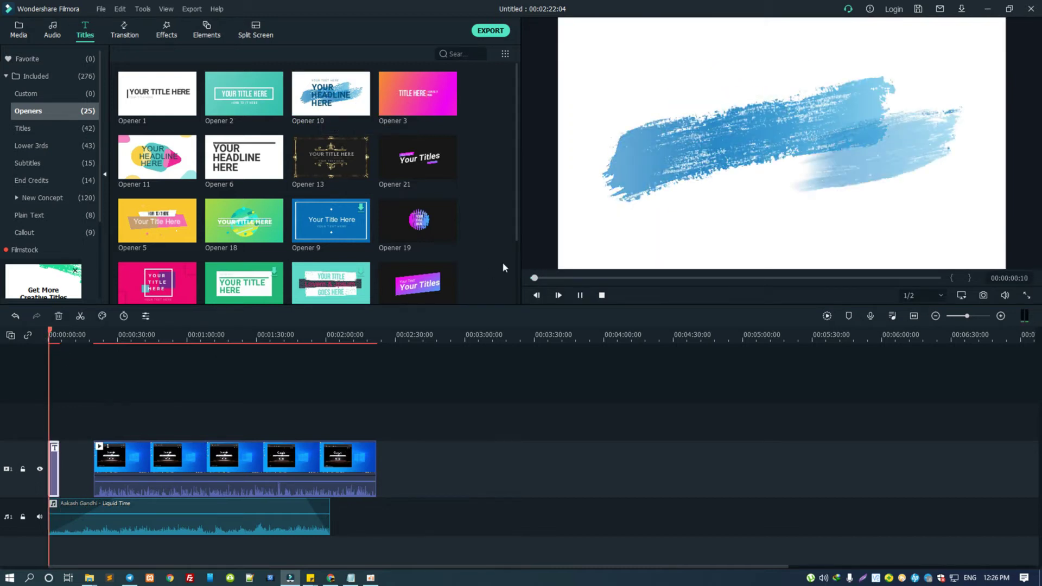
key("space")
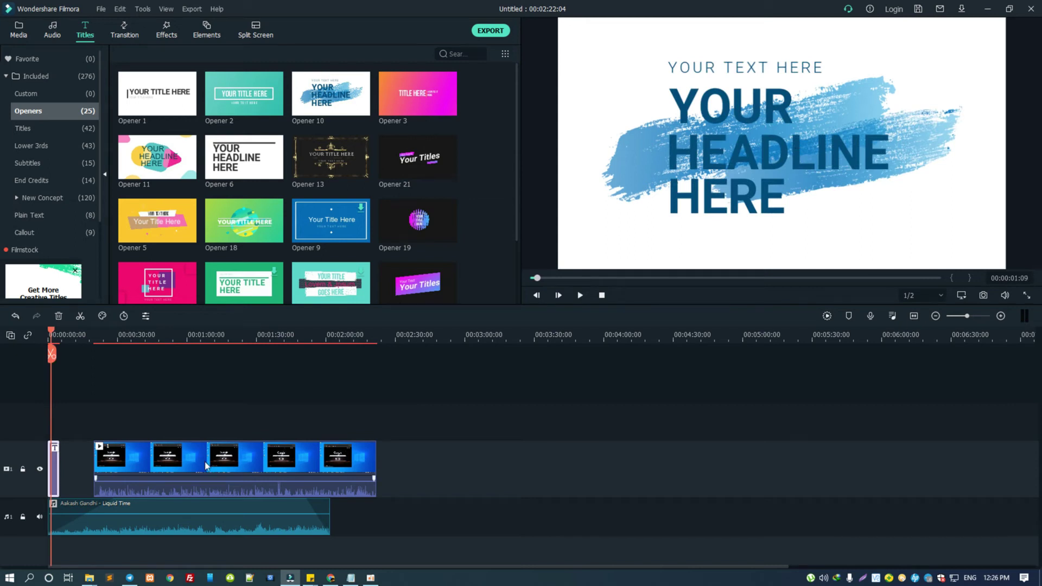
key("Delete")
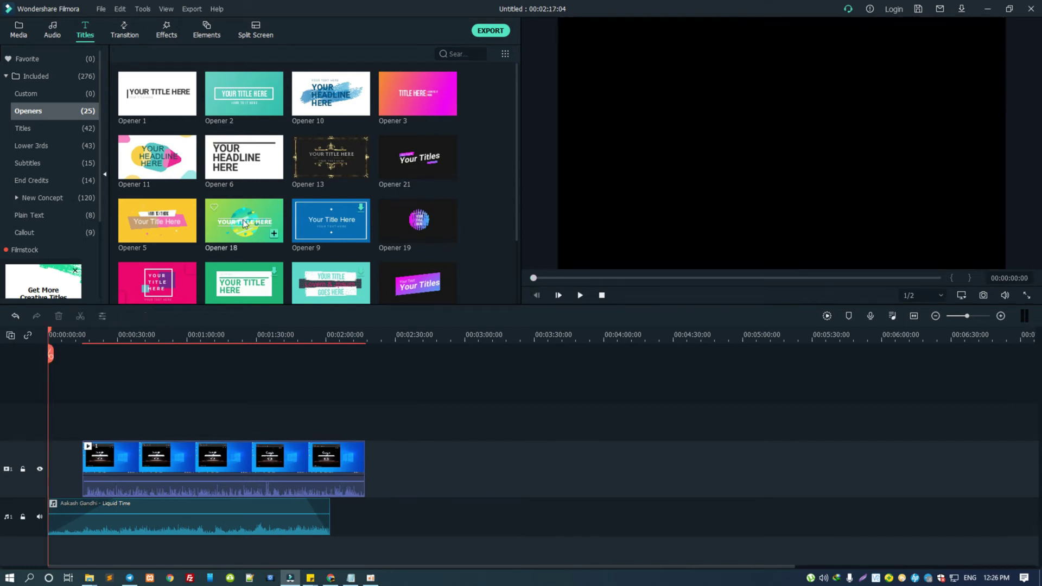
Browse the Titles presets and move the video clip back to 00:00:00:00.
left_click(32, 134)
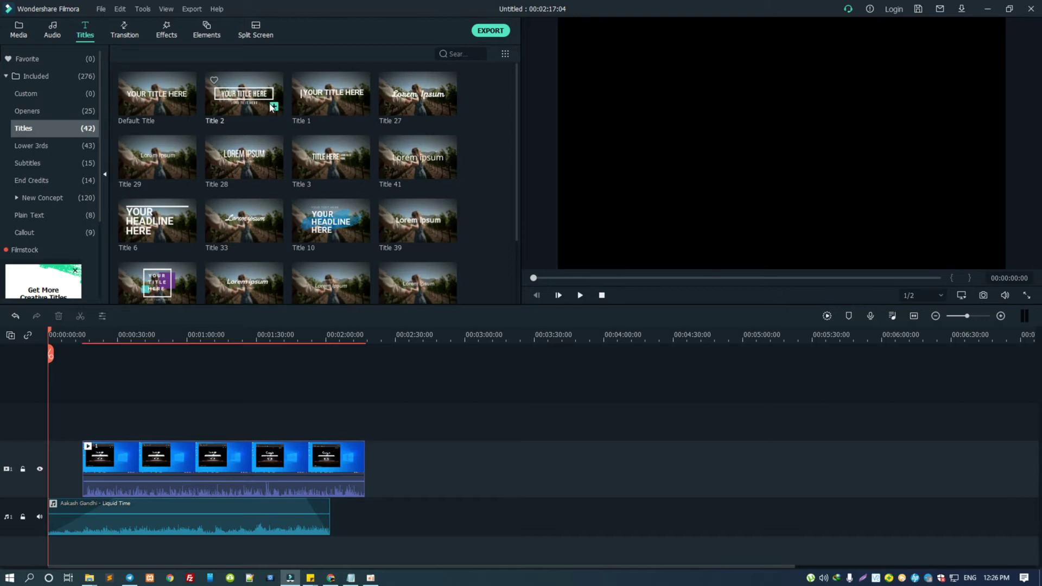
scroll(339, 192, "down", 2)
scroll(338, 193, "down", 5)
scroll(340, 186, "down", 3)
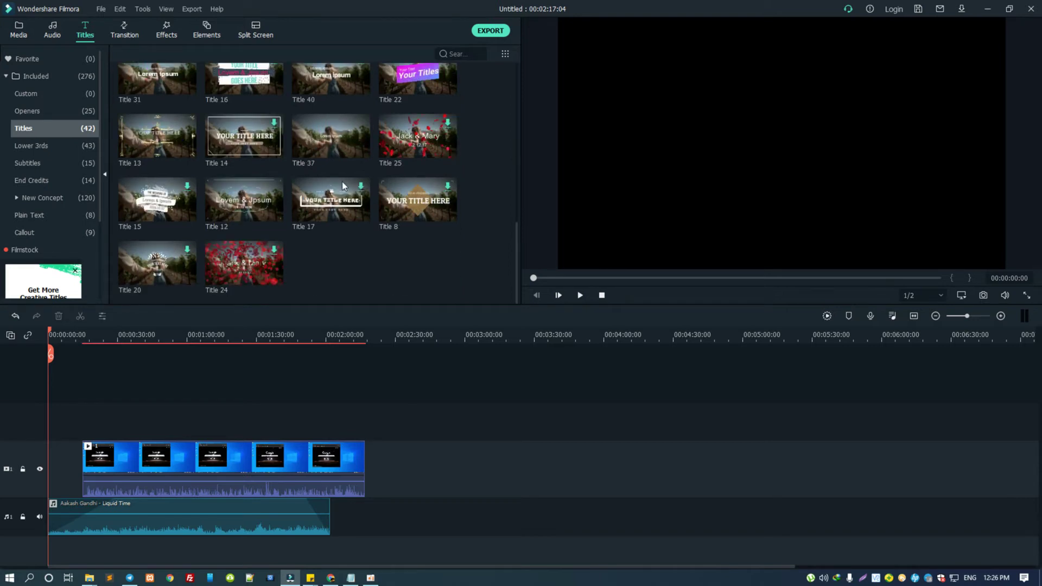
left_click_drag(168, 456, 101, 461)
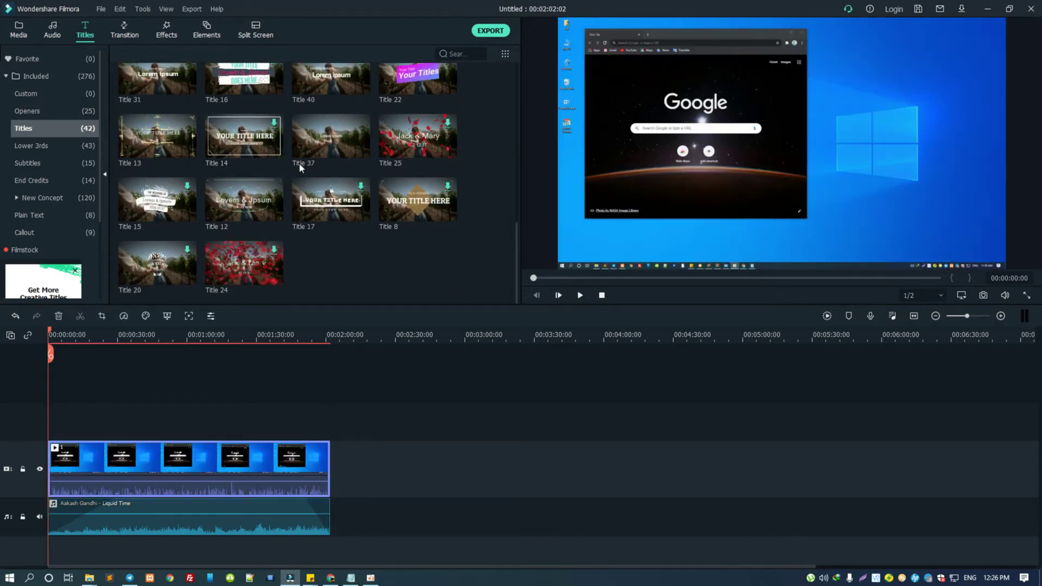
Browse the Lower 3rds title presets.
scroll(230, 268, "up", 5)
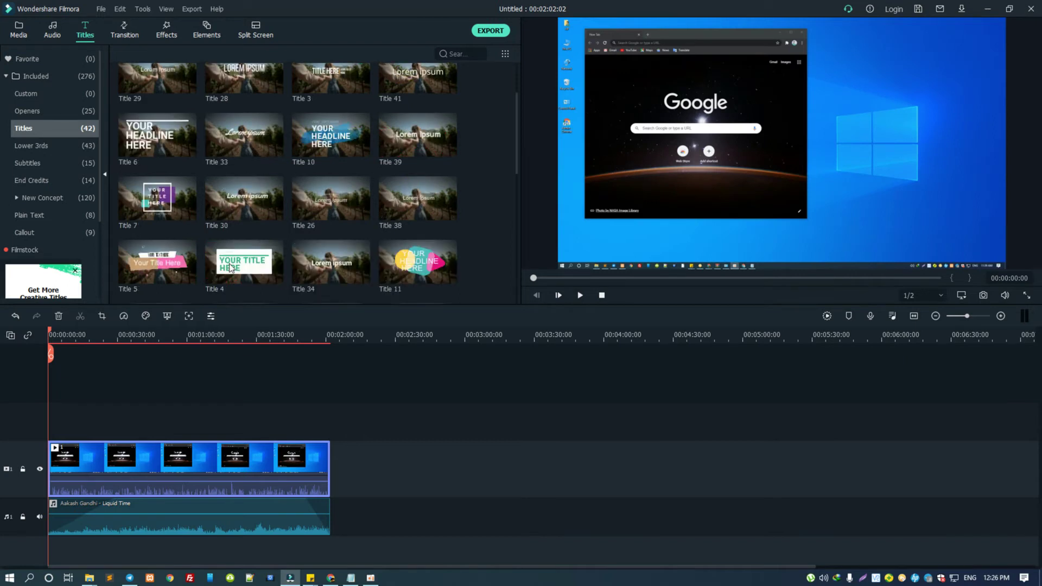
scroll(336, 206, "up", 2)
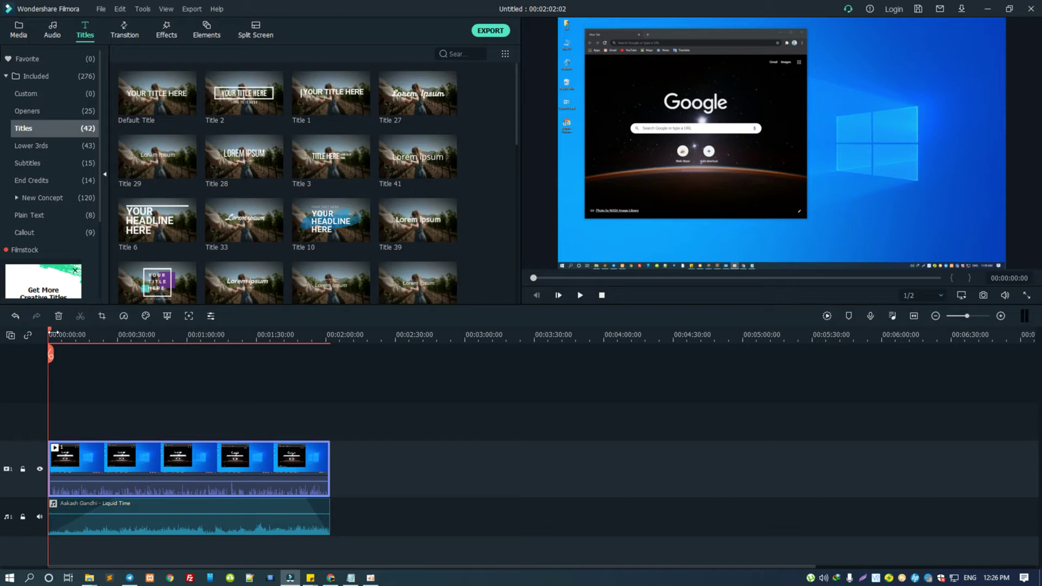
scroll(338, 143, "down", 5)
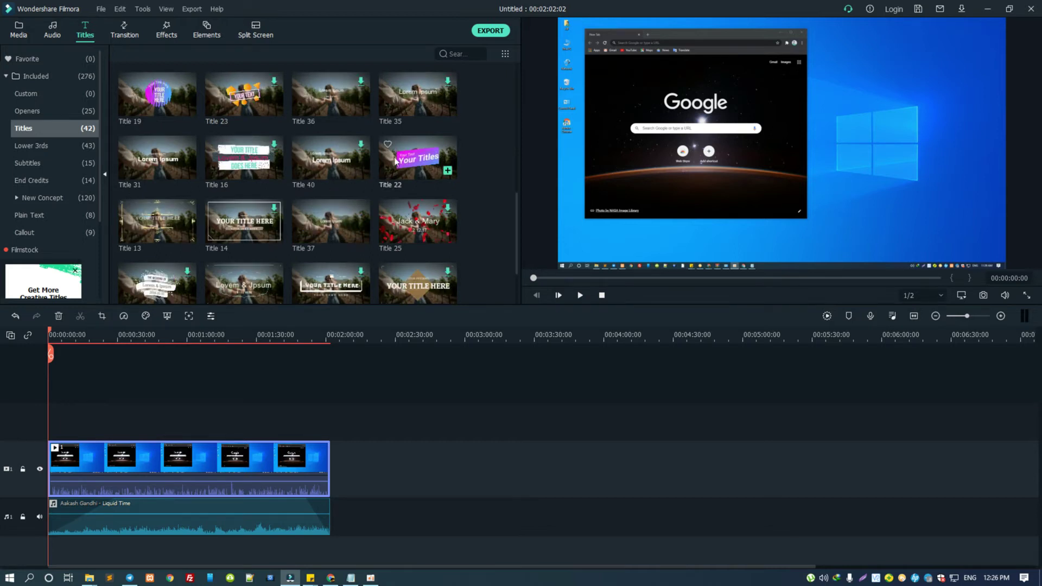
left_click(42, 150)
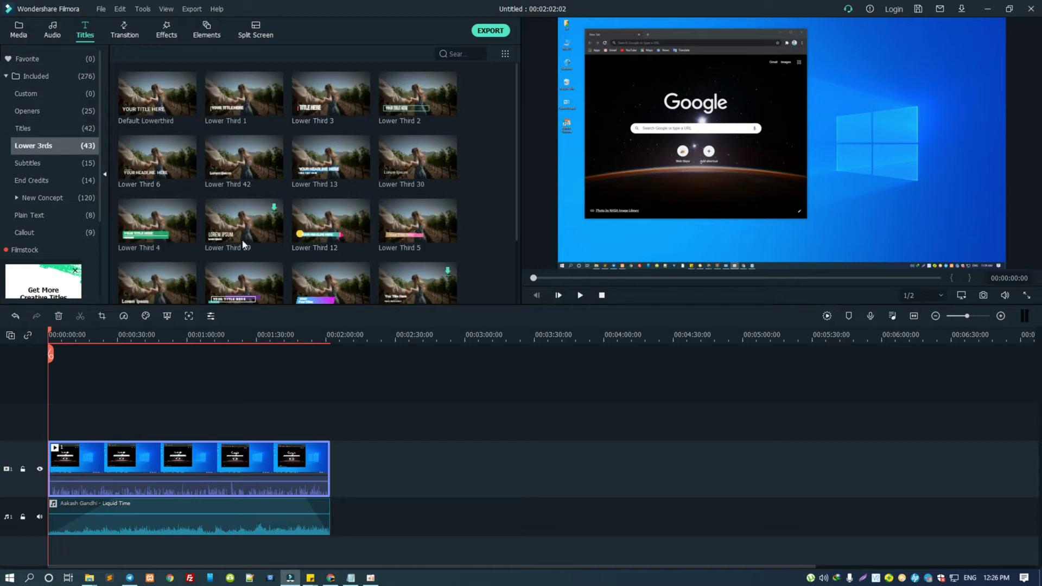
scroll(352, 206, "down", 2)
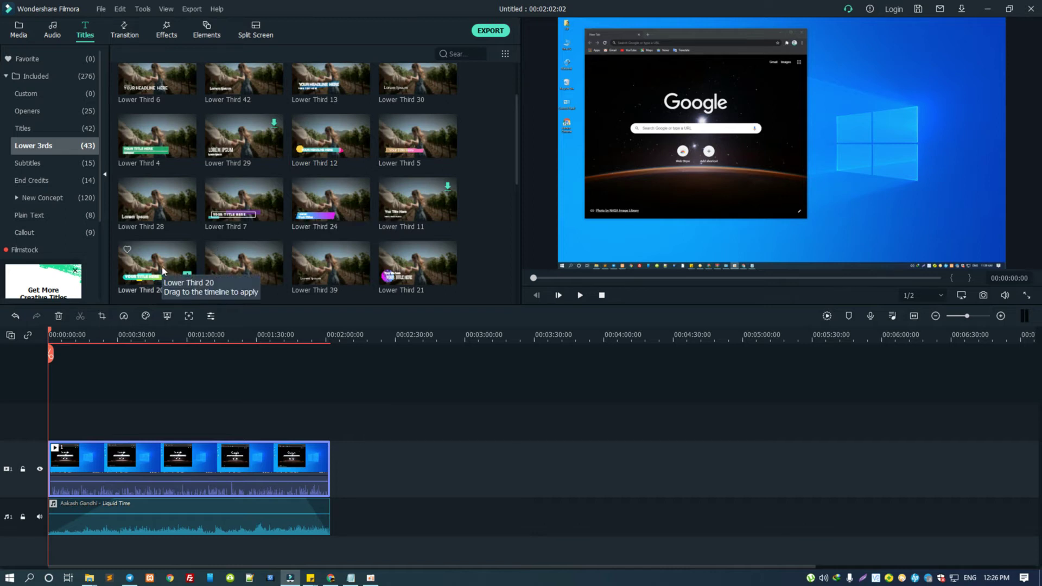
scroll(306, 192, "down", 5)
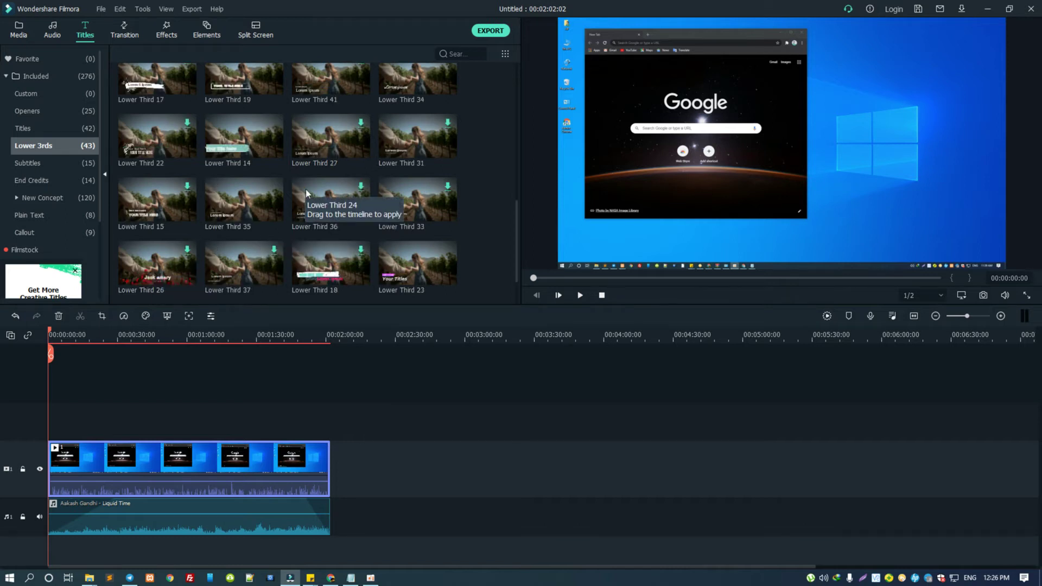
scroll(306, 192, "up", 10)
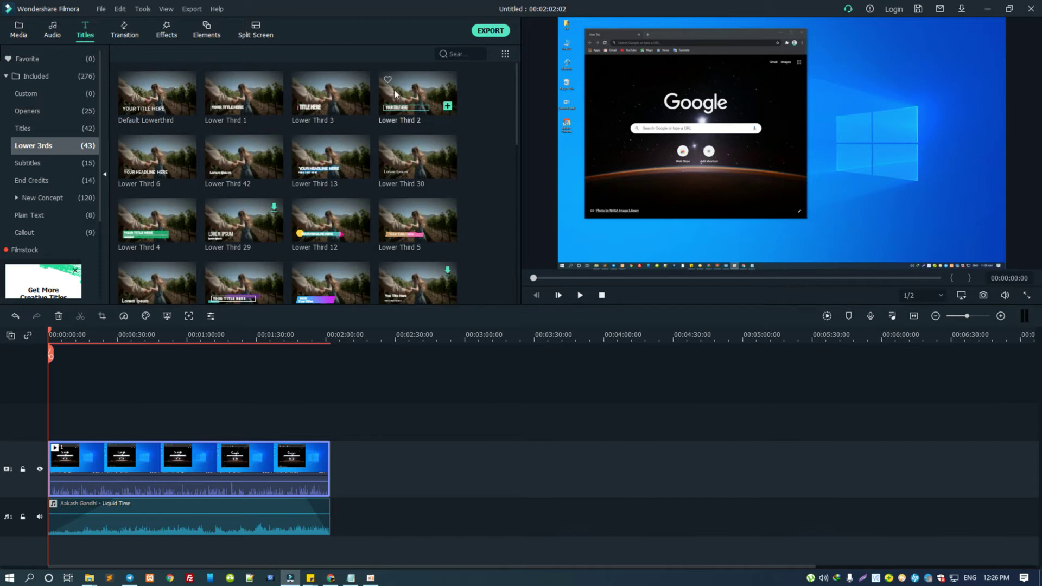
Try Lower Third 3 from the timeline start, delete it, then browse Subtitles and Openers presets.
left_click(360, 106)
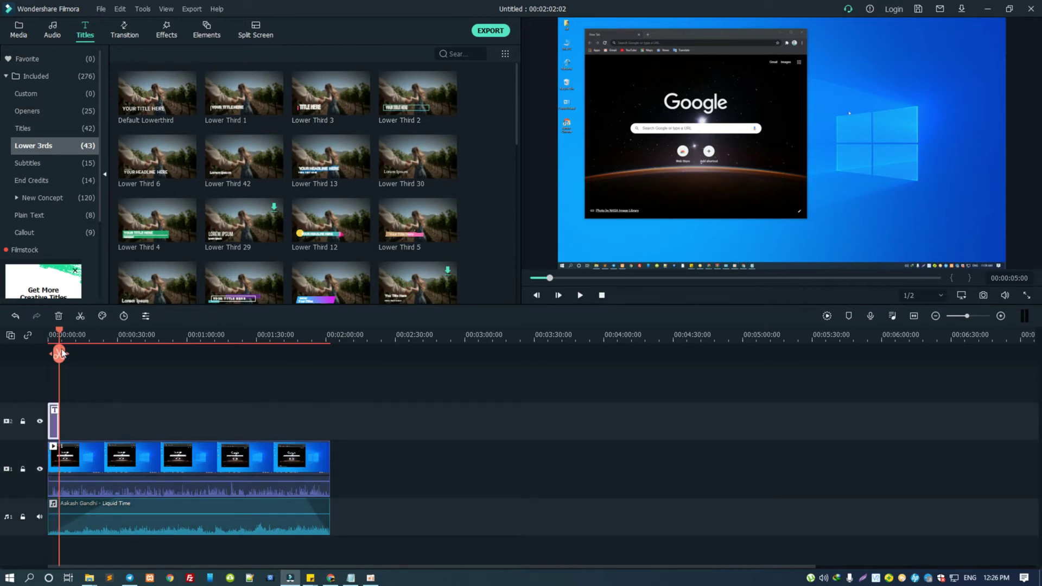
left_click(50, 334)
key("space")
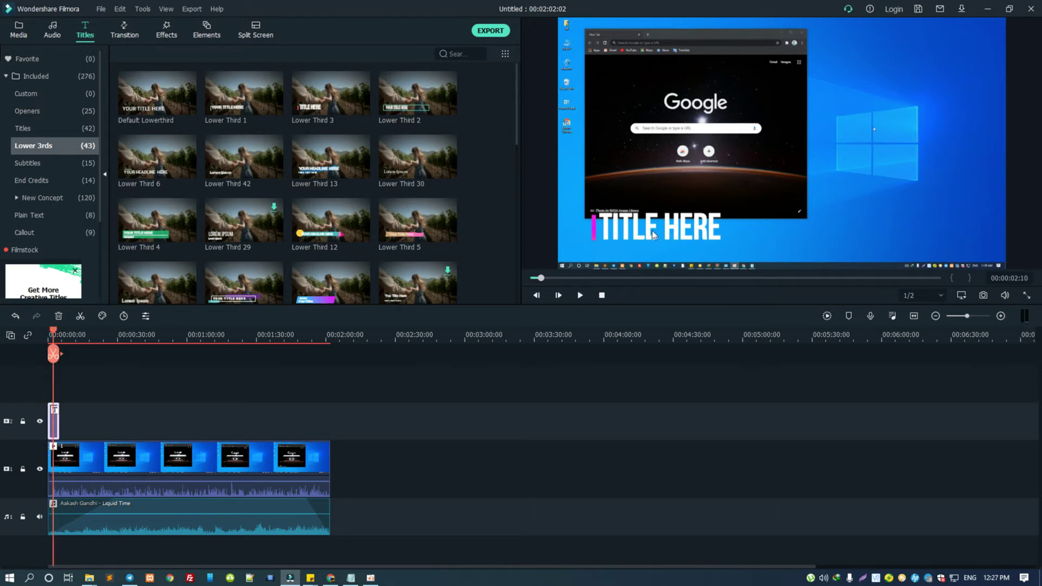
key("space")
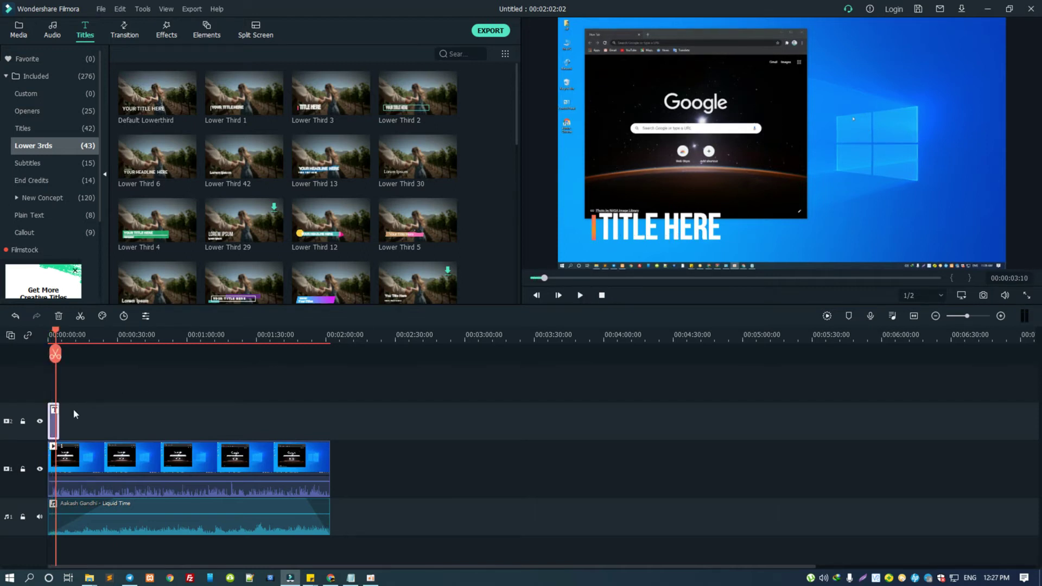
key("Delete")
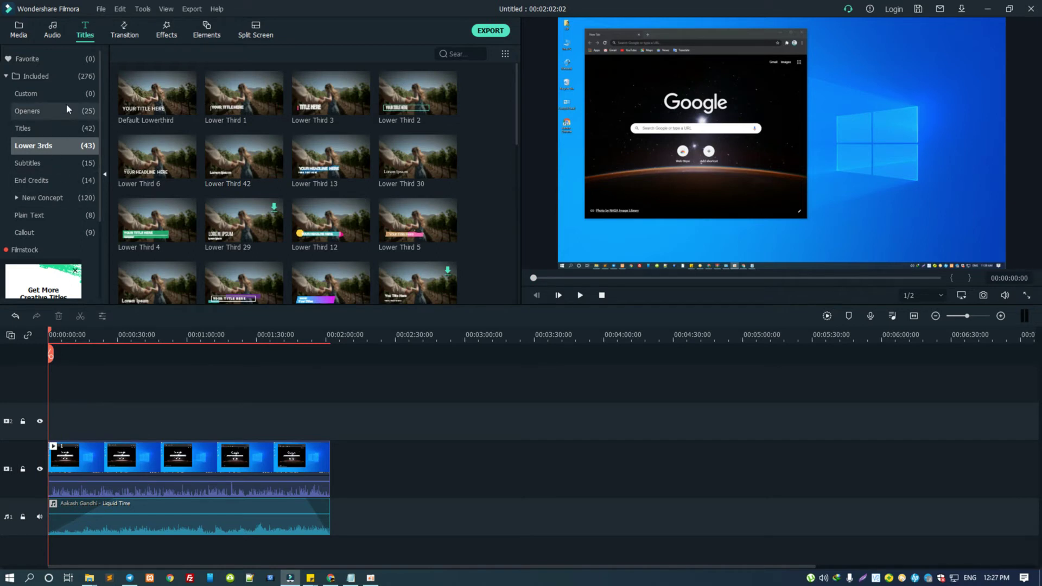
left_click(40, 165)
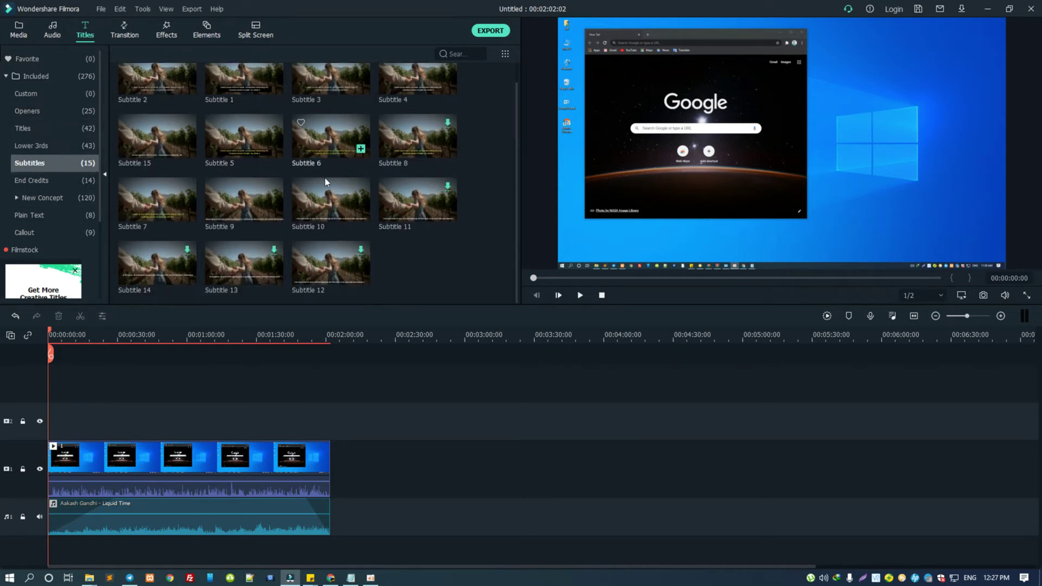
left_click(35, 110)
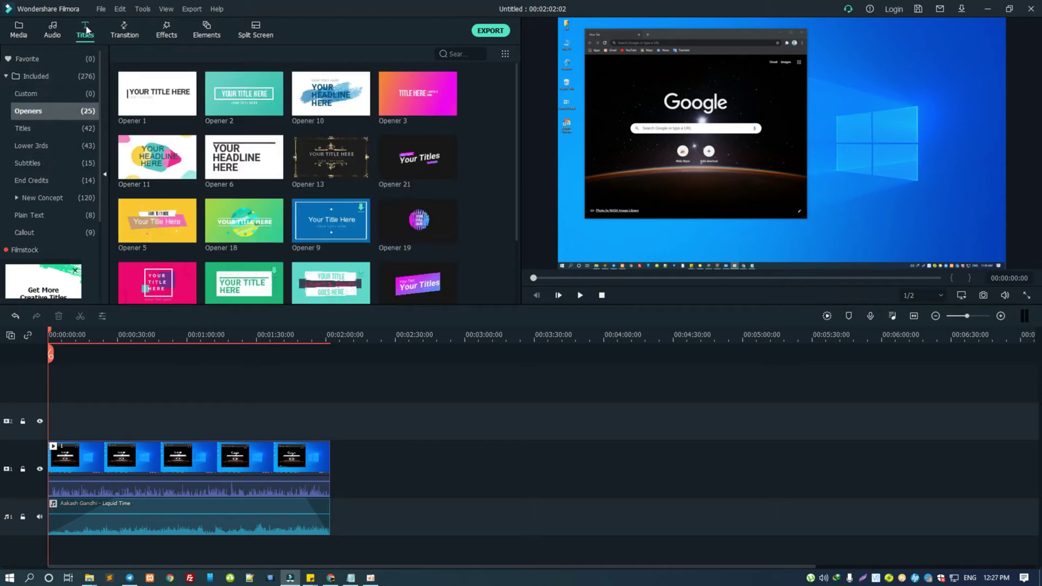
Browse Titles, Lower 3rds, Plain Text and Callout presets, then download and add Callout 4.
left_click(24, 127)
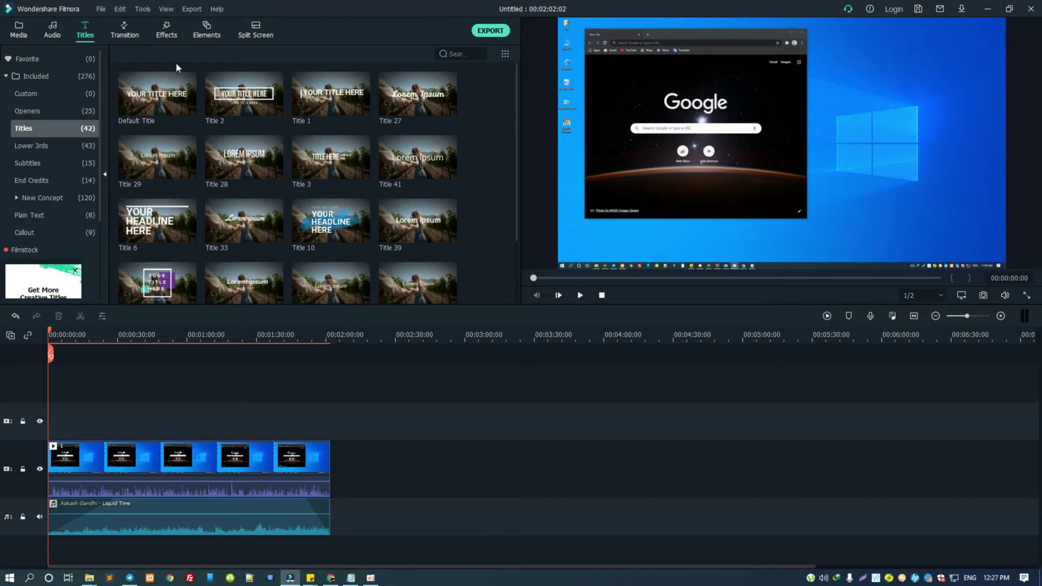
left_click(31, 146)
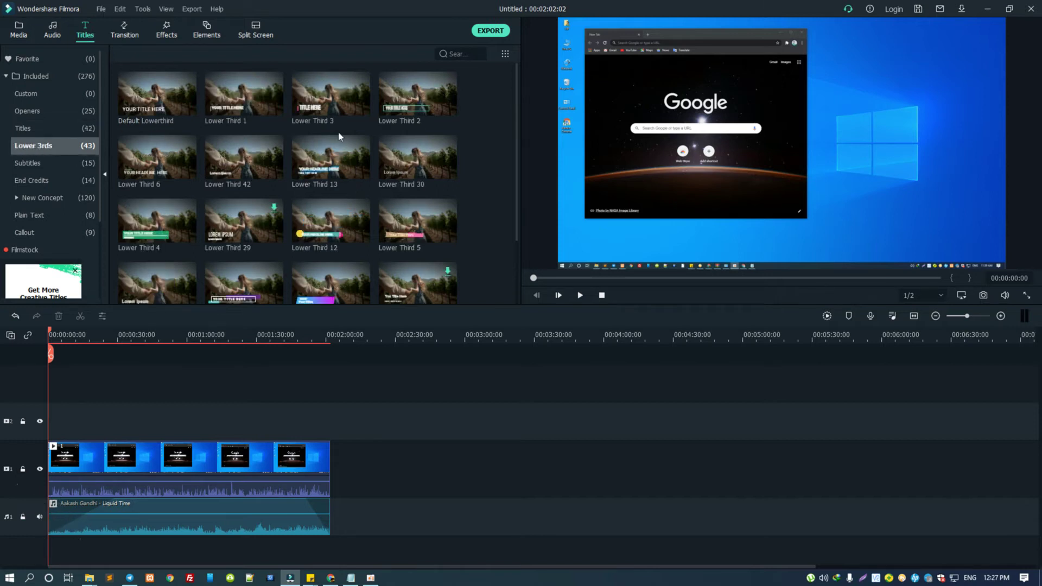
scroll(69, 145, "down", 2)
left_click(73, 145)
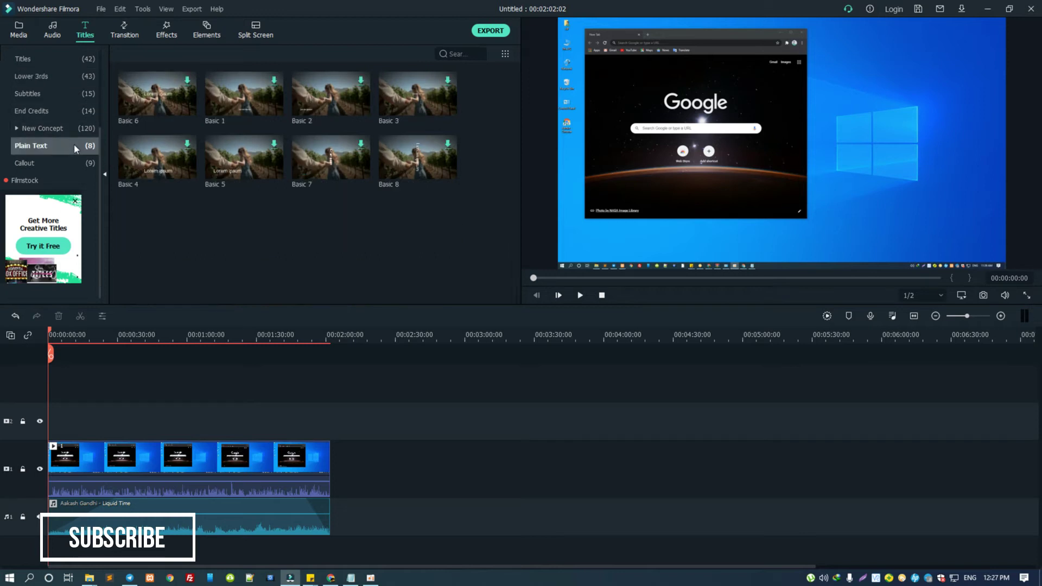
left_click(36, 163)
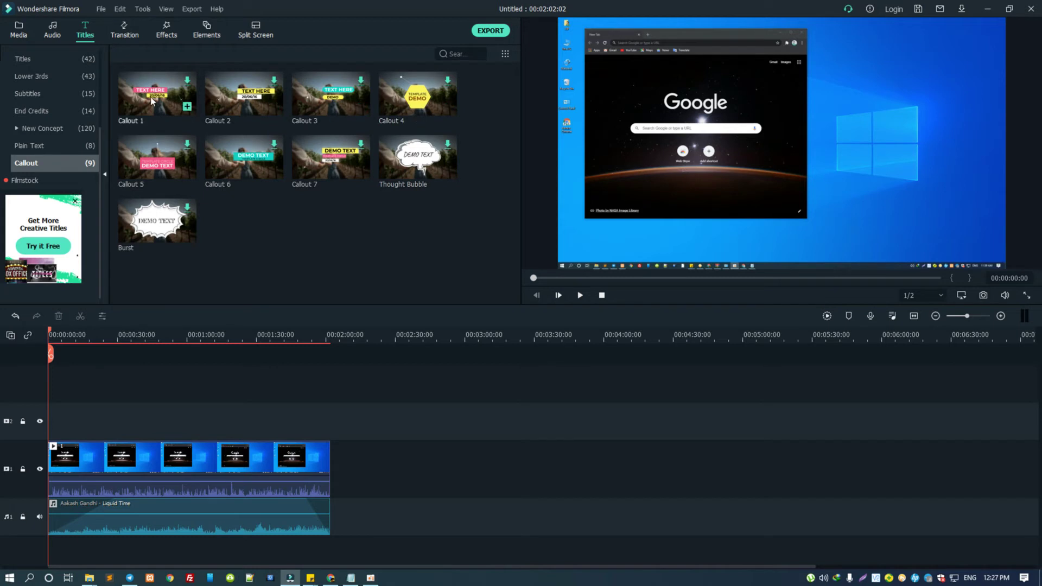
scroll(60, 109, "up", 2)
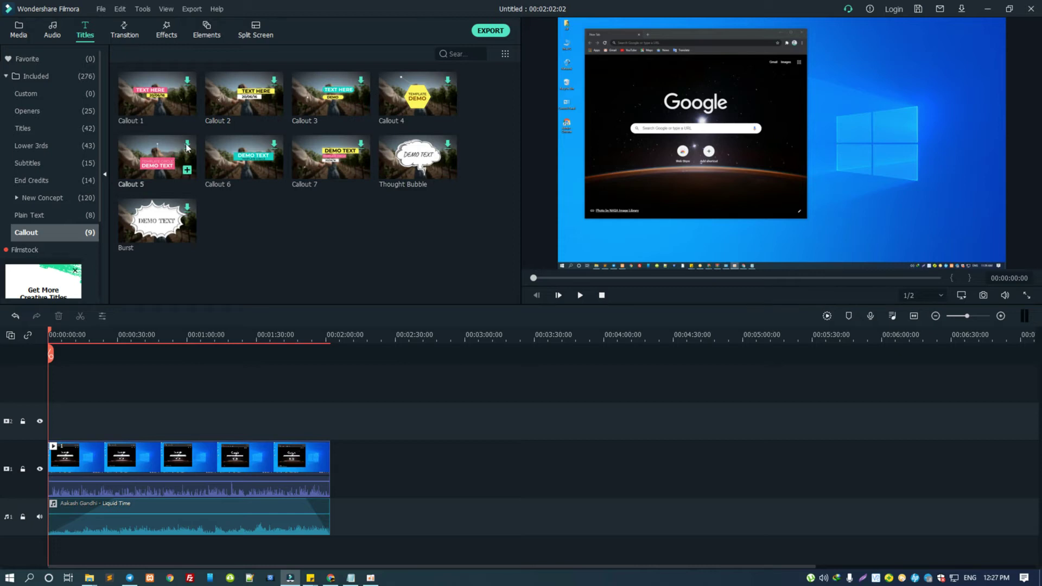
left_click(447, 107)
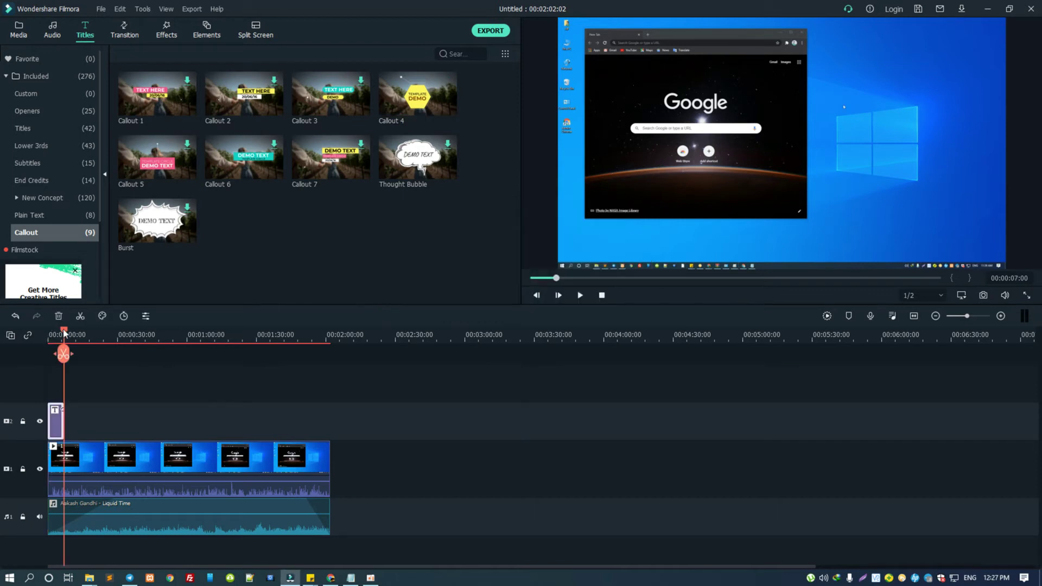
Replace the callout's TEMPLATE text with 'Neak Rean Code'.
left_click_drag(63, 332, 53, 332)
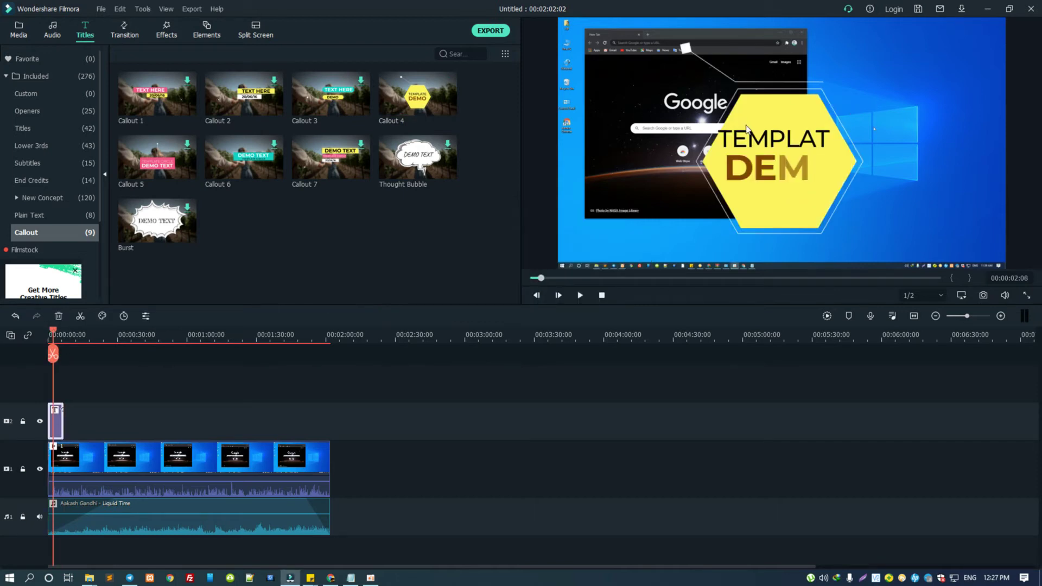
double_click(59, 431)
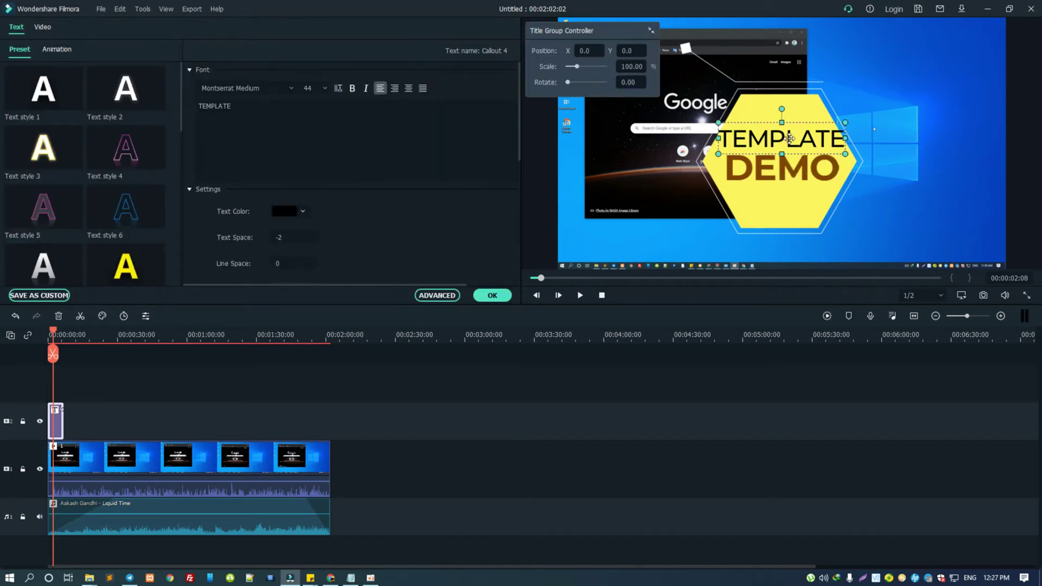
triple_click(272, 120)
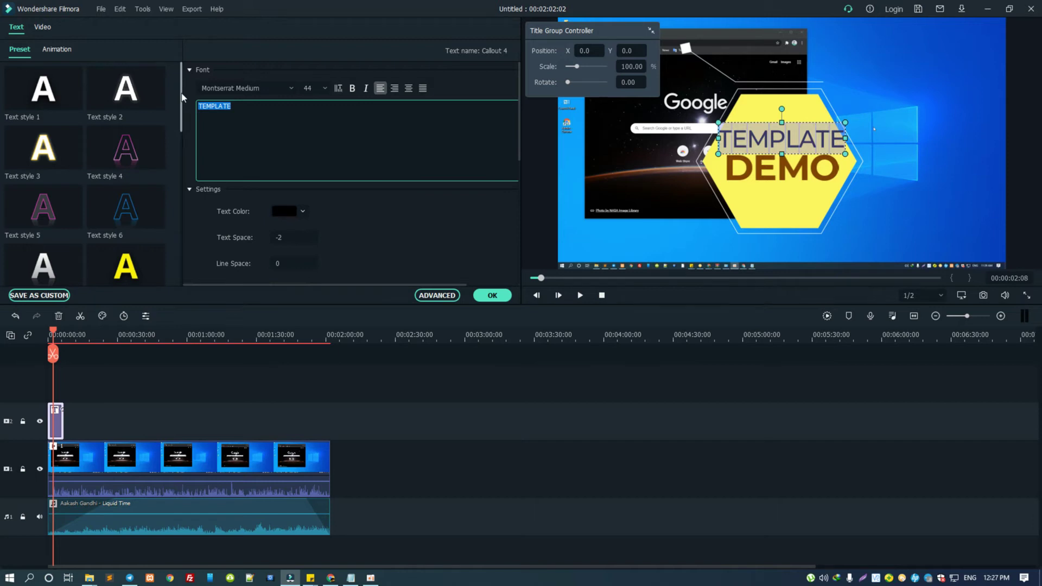
type("Neak d")
key("BackSpace")
type("Rean d")
key("BackSpace")
type("Code")
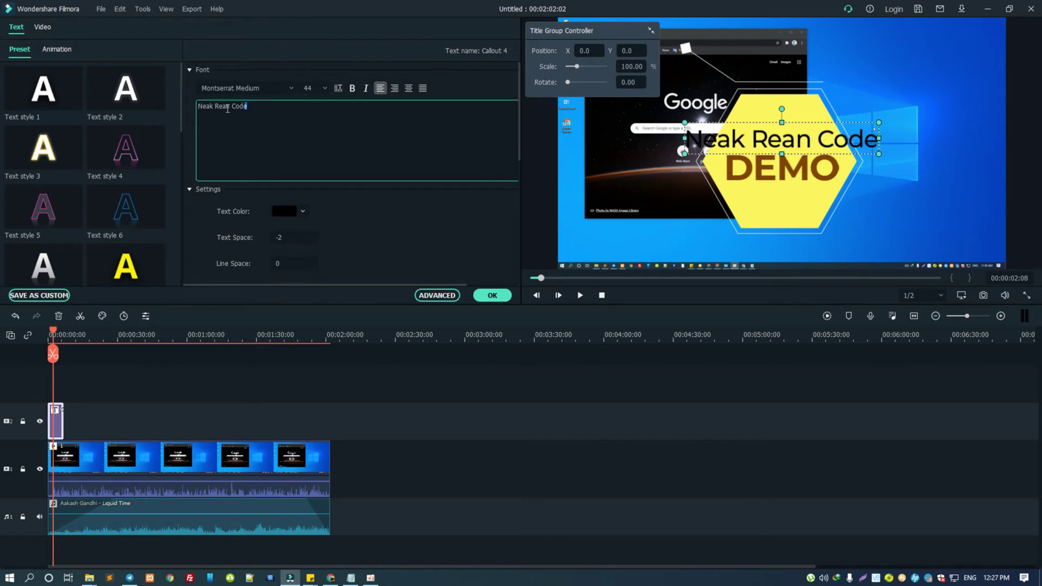
Set the Neak Rean Code text to size 32 and position it just above DEMO.
key("ctrl+a")
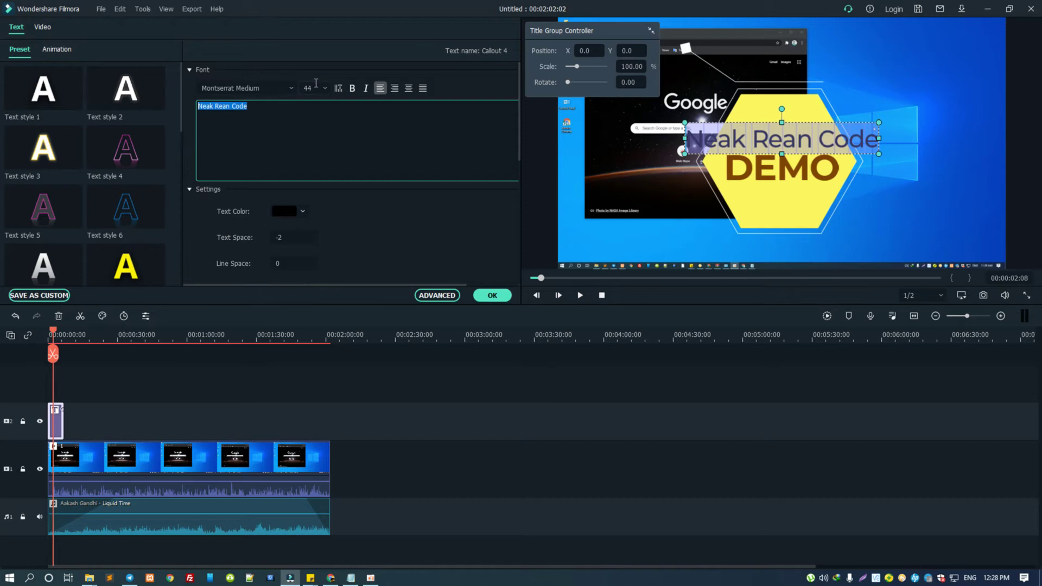
left_click(324, 88)
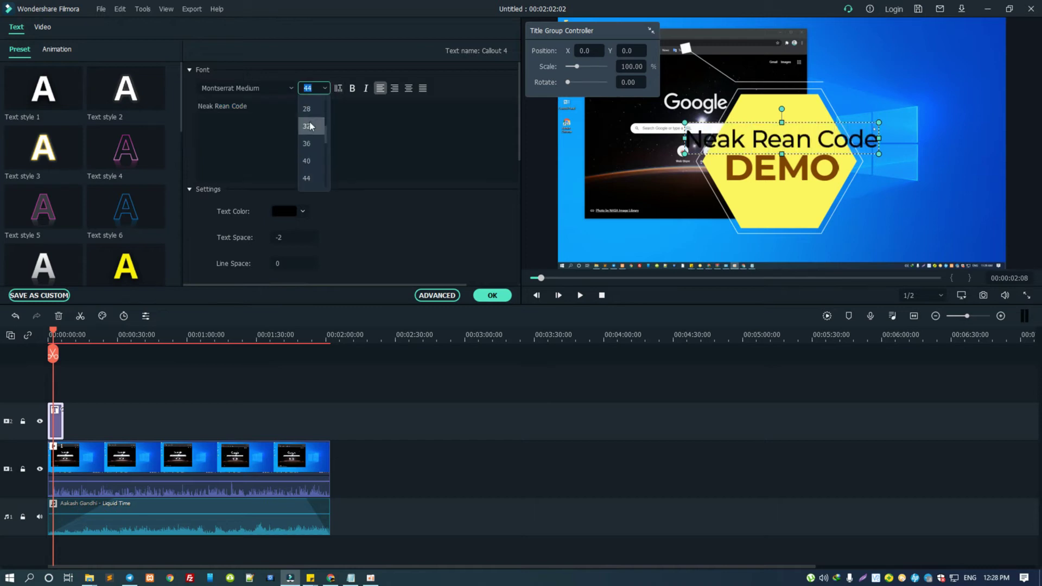
left_click(310, 111)
left_click(324, 90)
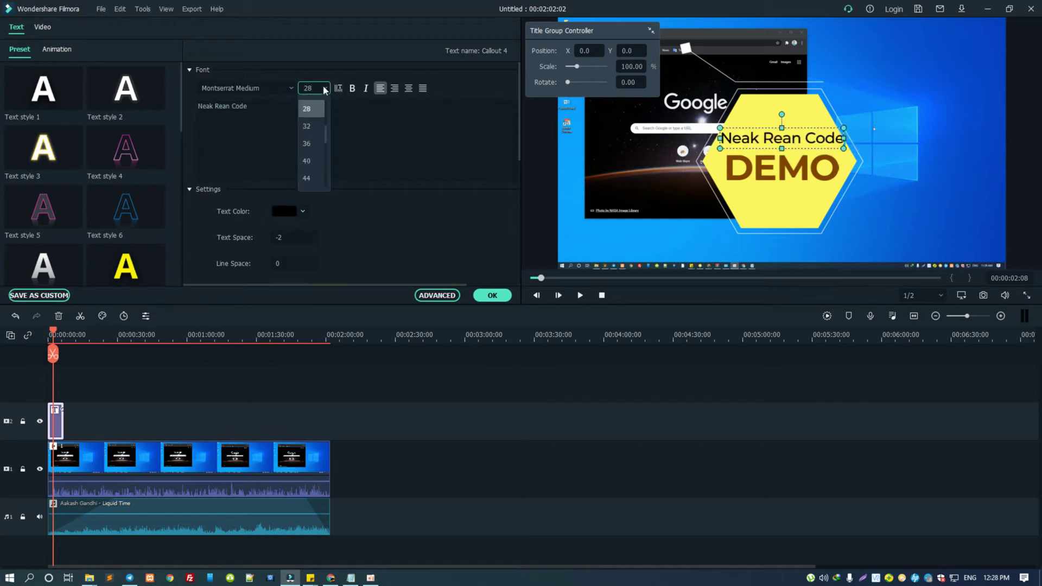
left_click(317, 110)
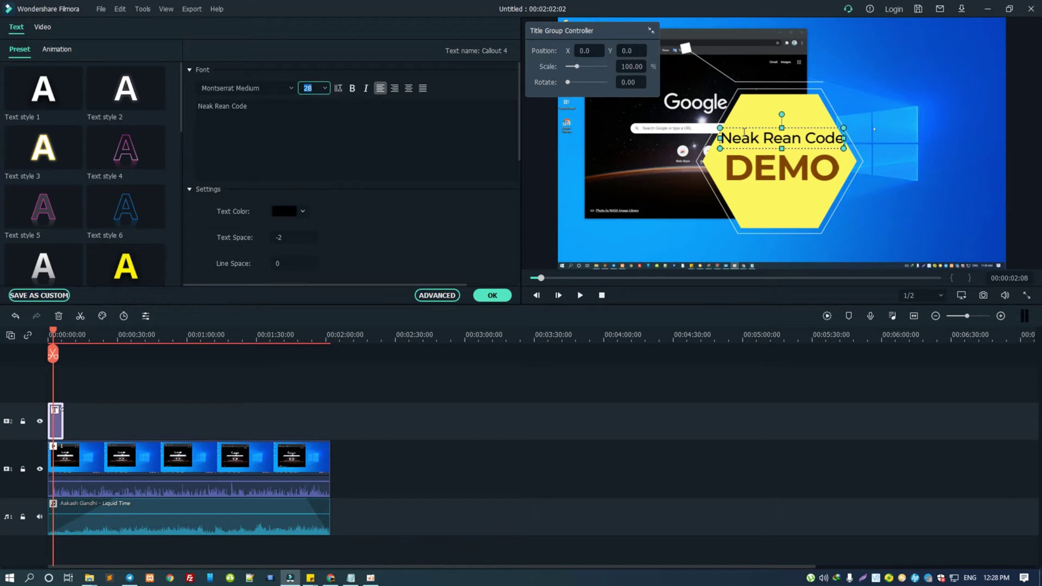
left_click_drag(712, 130, 728, 135)
left_click(313, 87)
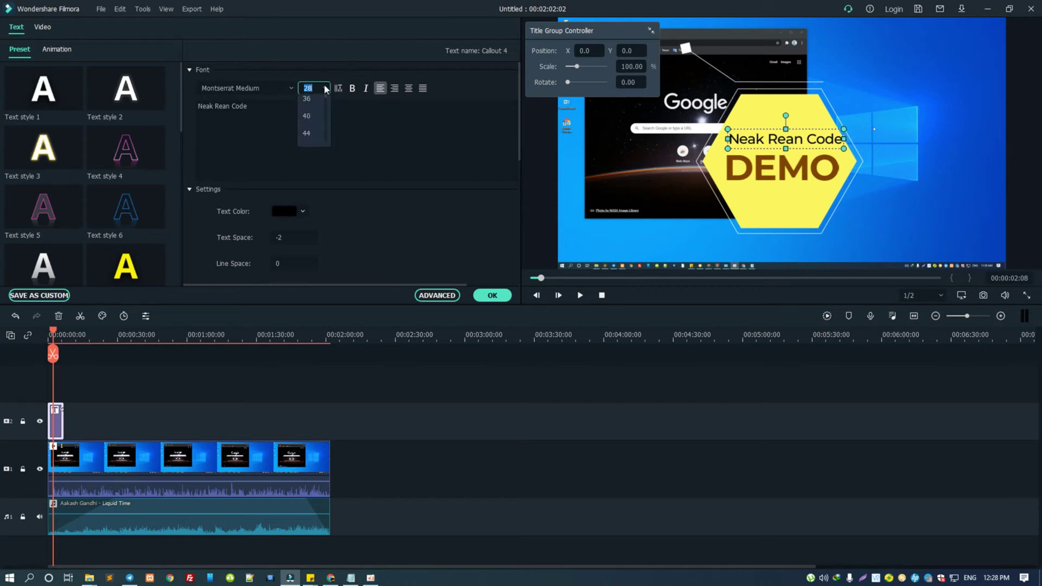
left_click(317, 118)
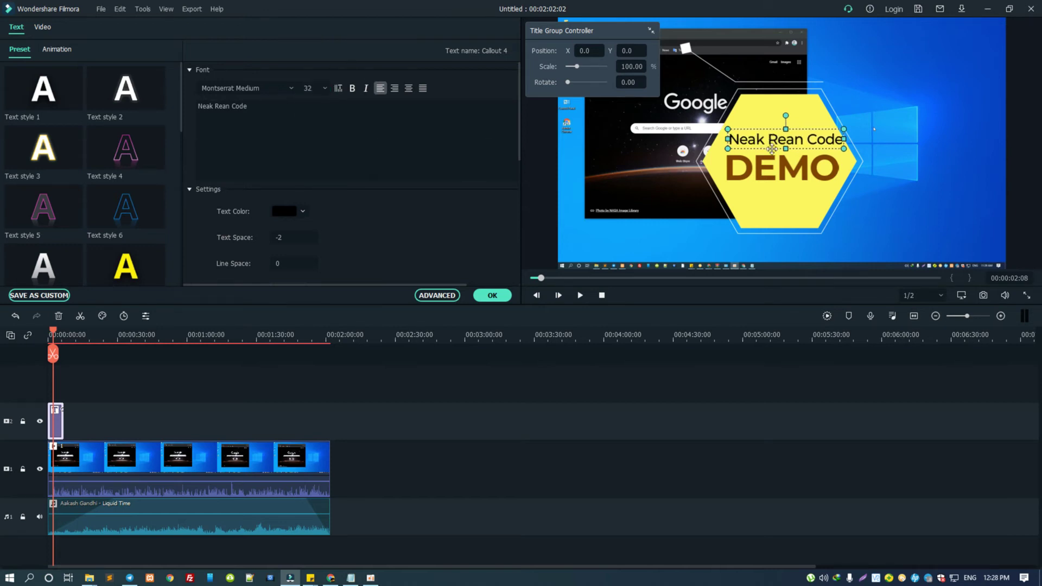
left_click_drag(770, 134, 766, 136)
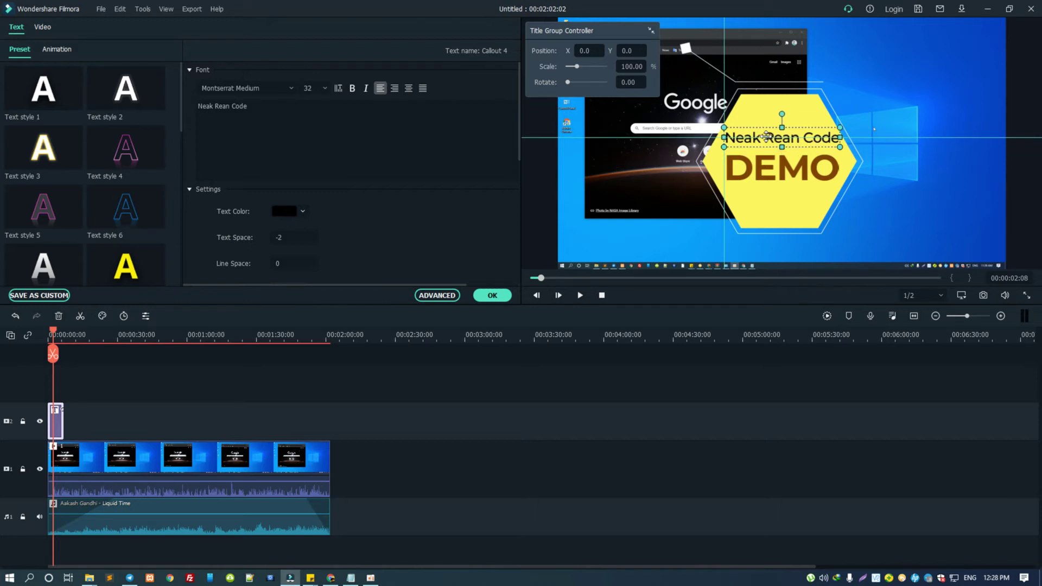
Shrink the callout title group and move it up-right beside the browser window.
left_click(786, 205)
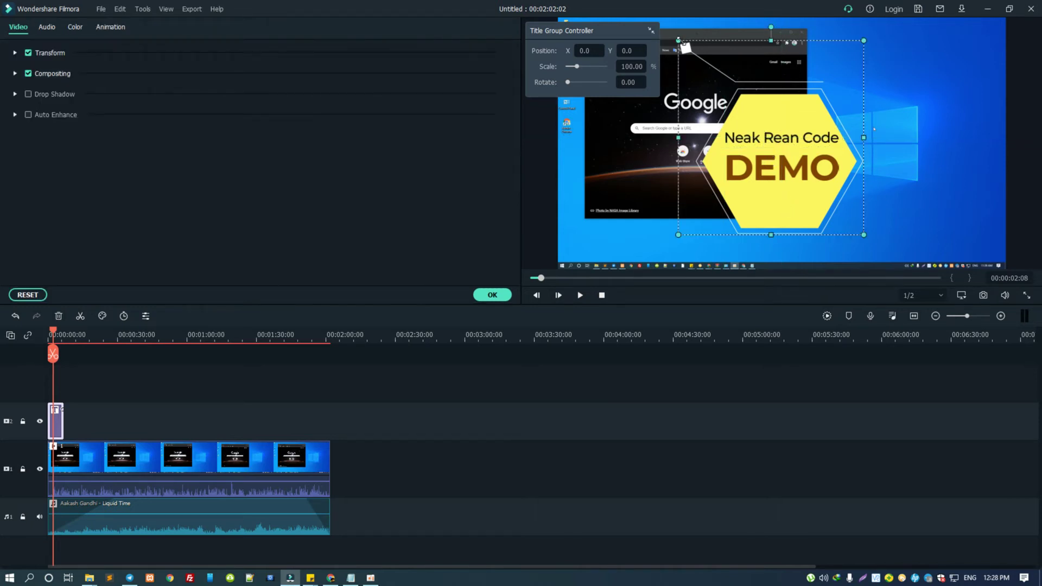
left_click_drag(682, 43, 747, 114)
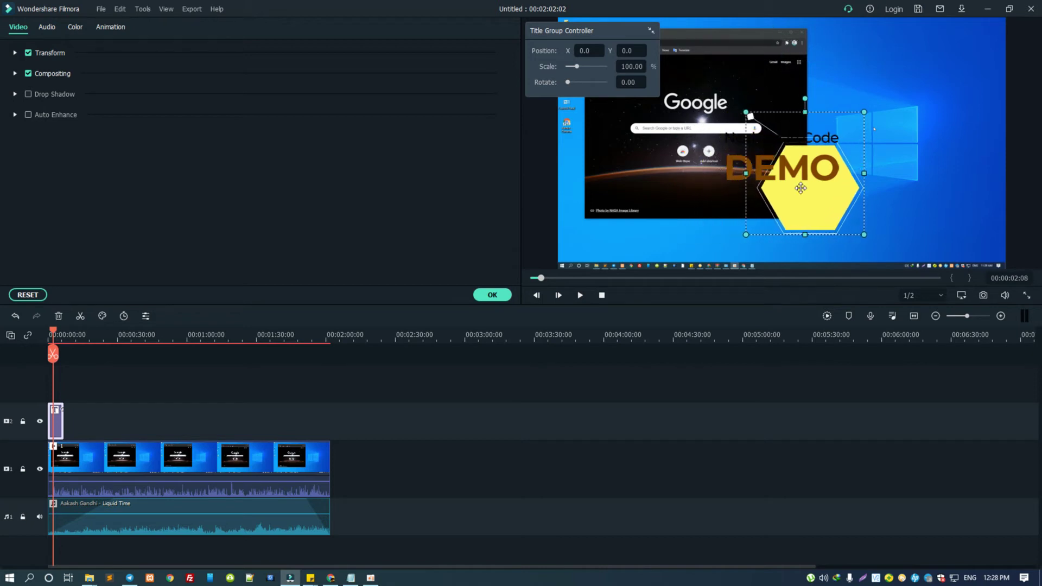
mouse_move(807, 198)
left_mouse_down()
mouse_move(903, 133)
mouse_move(823, 153)
left_mouse_up()
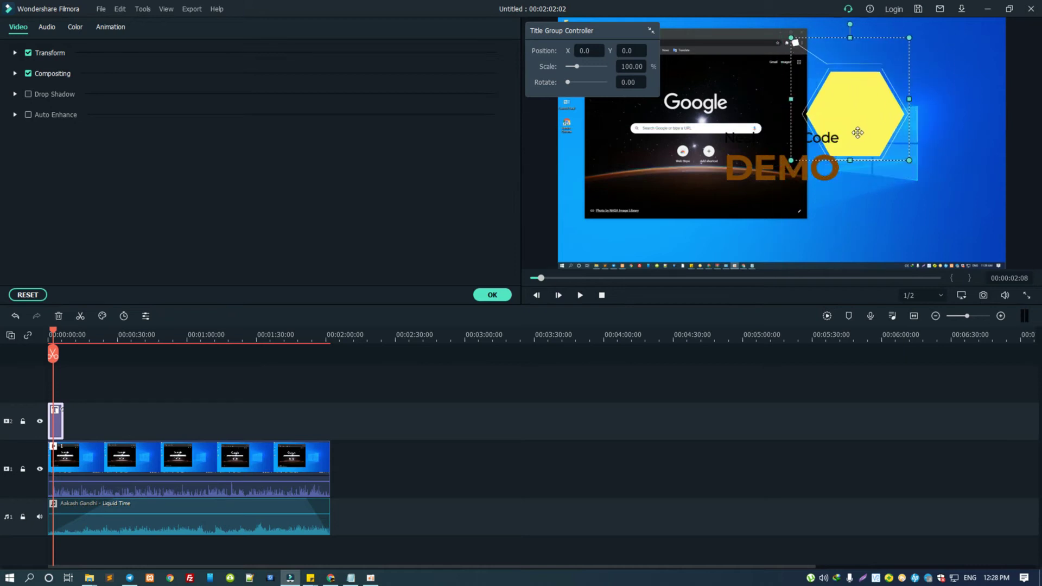
Drag the Neak Rean Code and DEMO lines back inside the yellow hexagon.
double_click(823, 153)
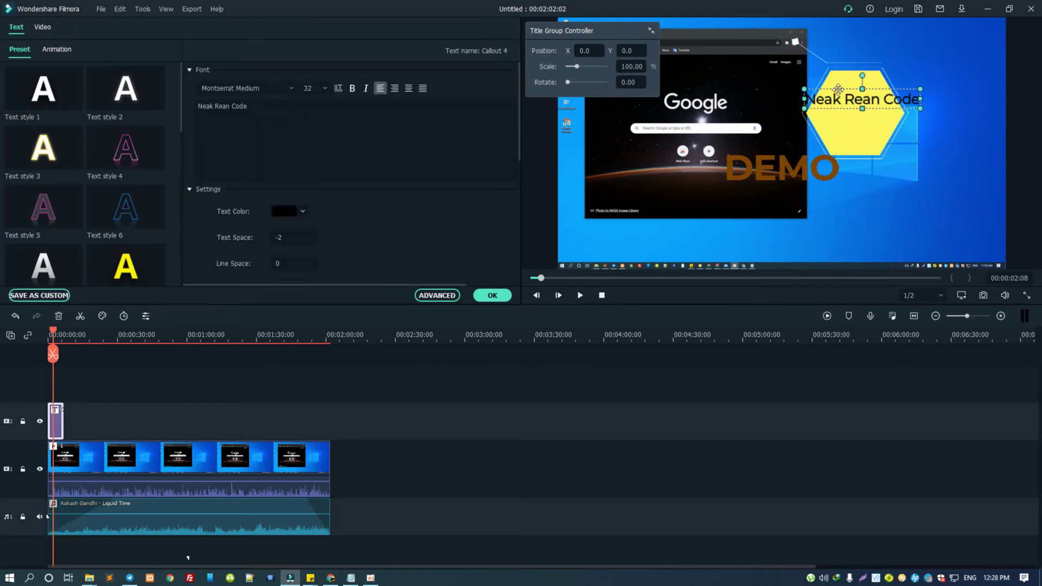
mouse_move(819, 96)
left_mouse_down()
mouse_move(854, 104)
mouse_move(840, 94)
left_mouse_up()
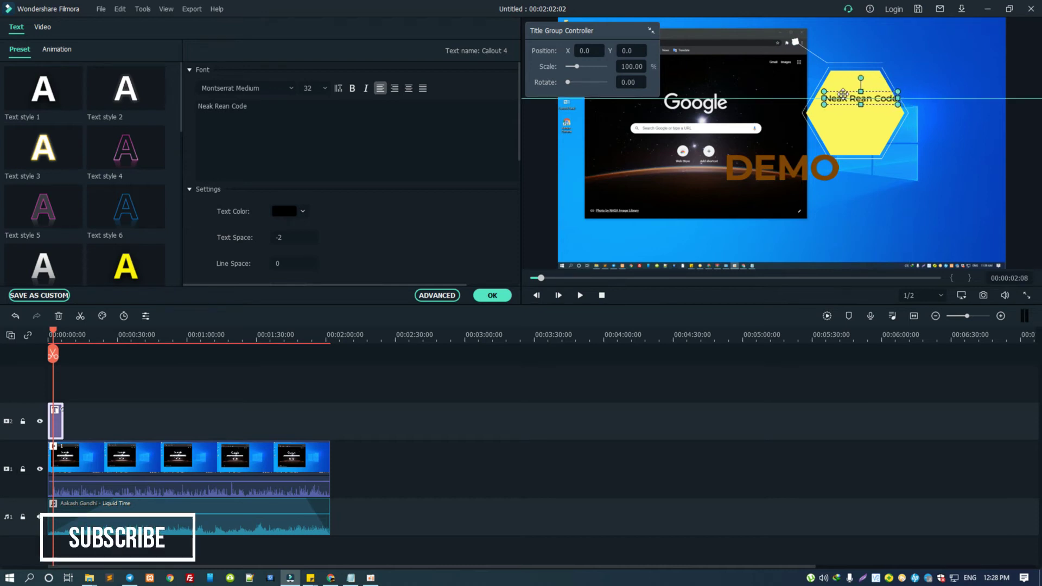
mouse_move(732, 144)
left_mouse_down()
mouse_move(815, 101)
mouse_move(863, 124)
mouse_move(846, 119)
left_mouse_up()
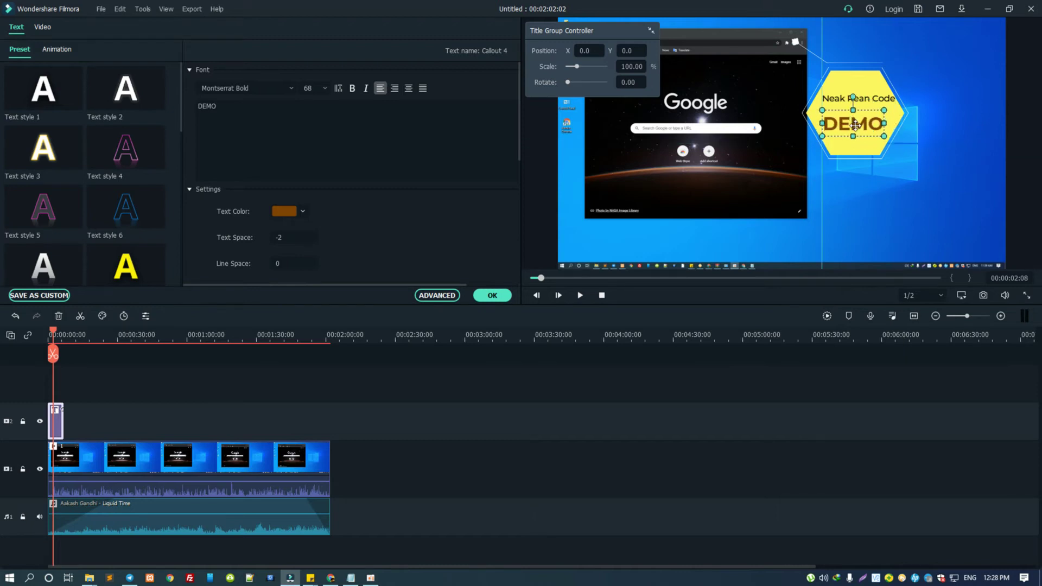
Colour the Neak Rean Code line pink (#ff007f) using the full colour picker.
left_click(836, 100)
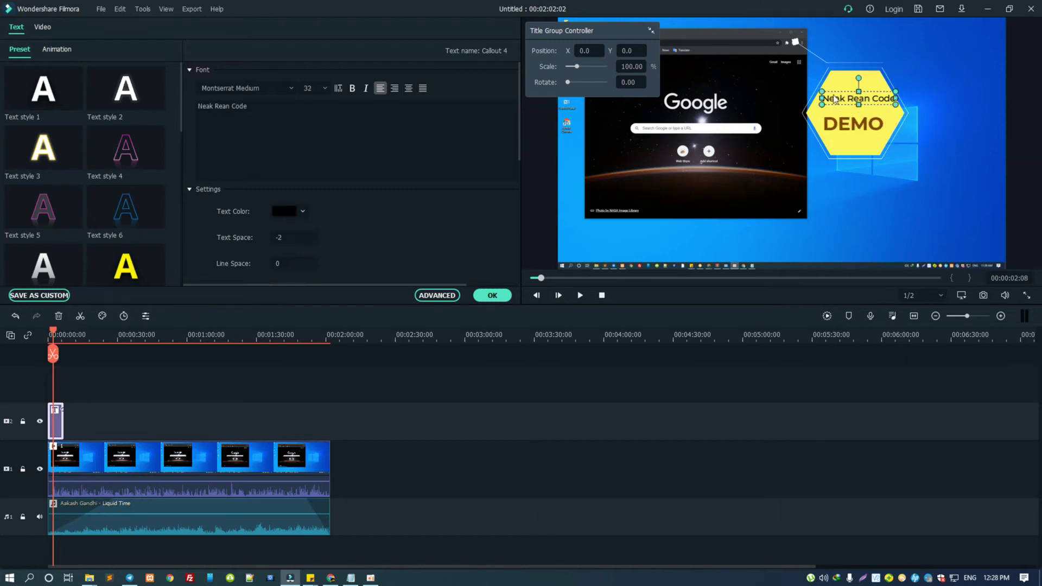
left_click_drag(268, 113, 186, 106)
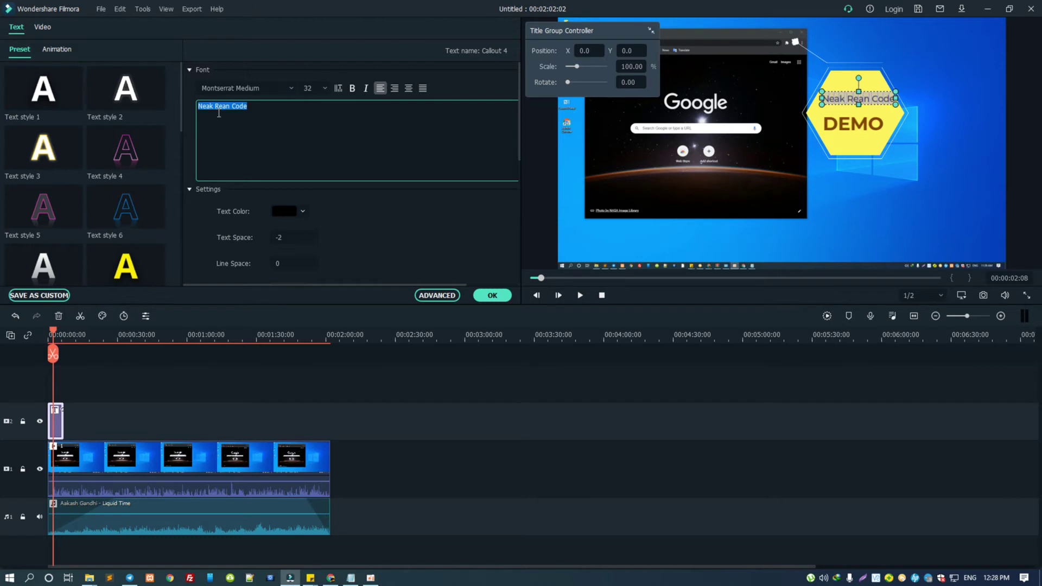
left_click(302, 210)
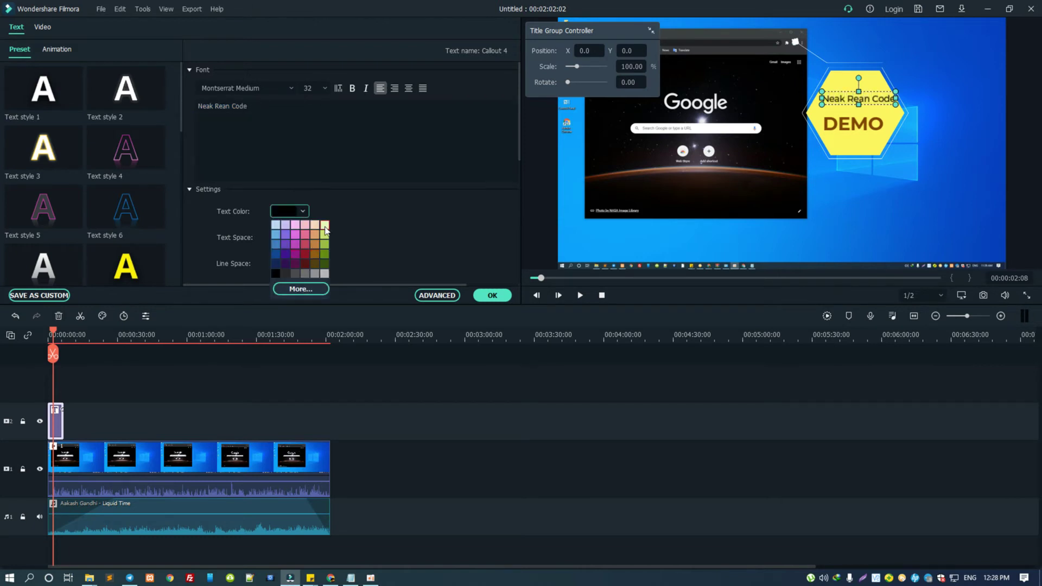
left_click(298, 289)
left_click_drag(336, 187, 353, 223)
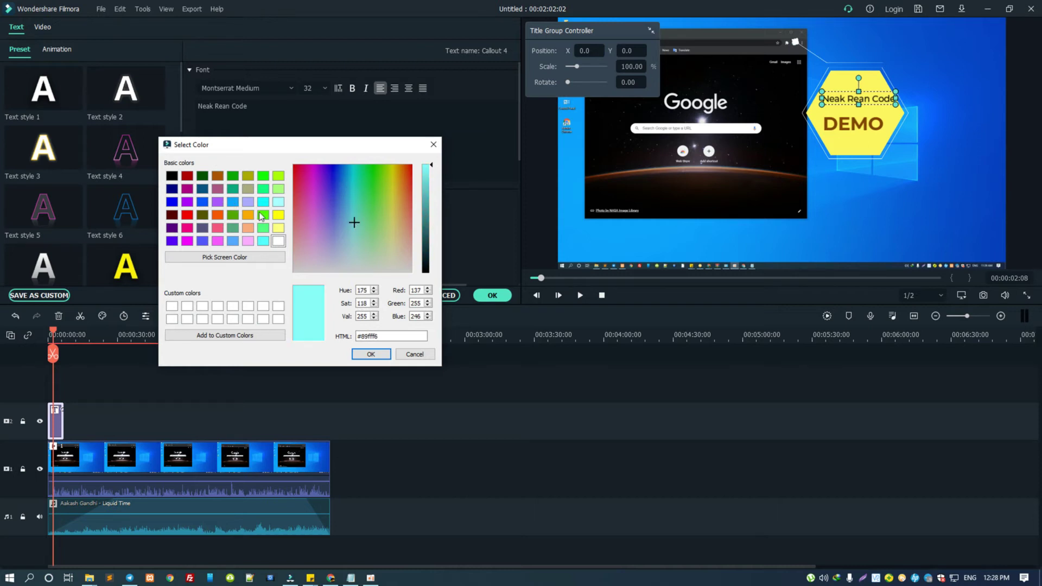
left_click(187, 228)
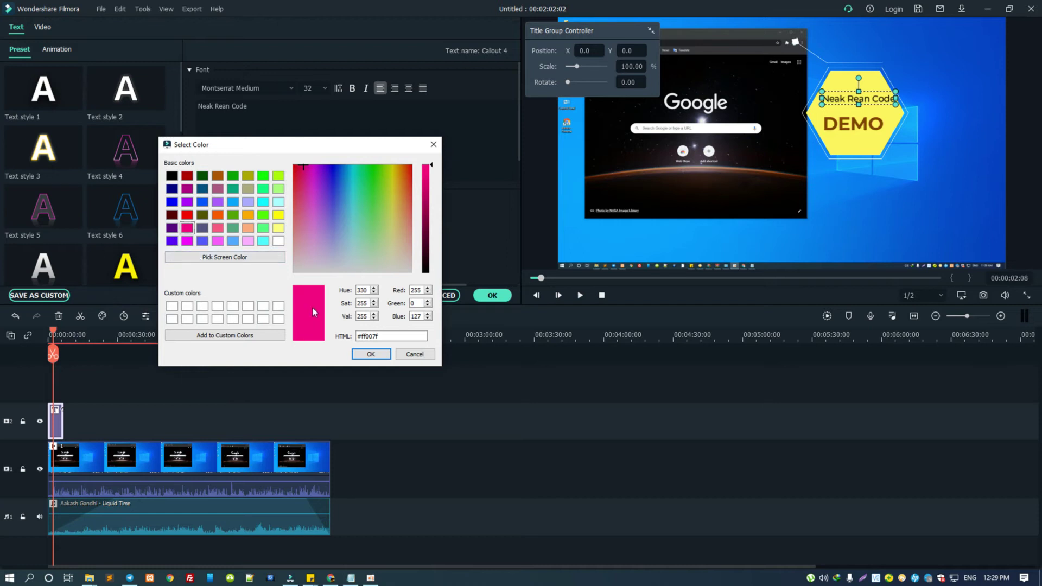
left_click(358, 356)
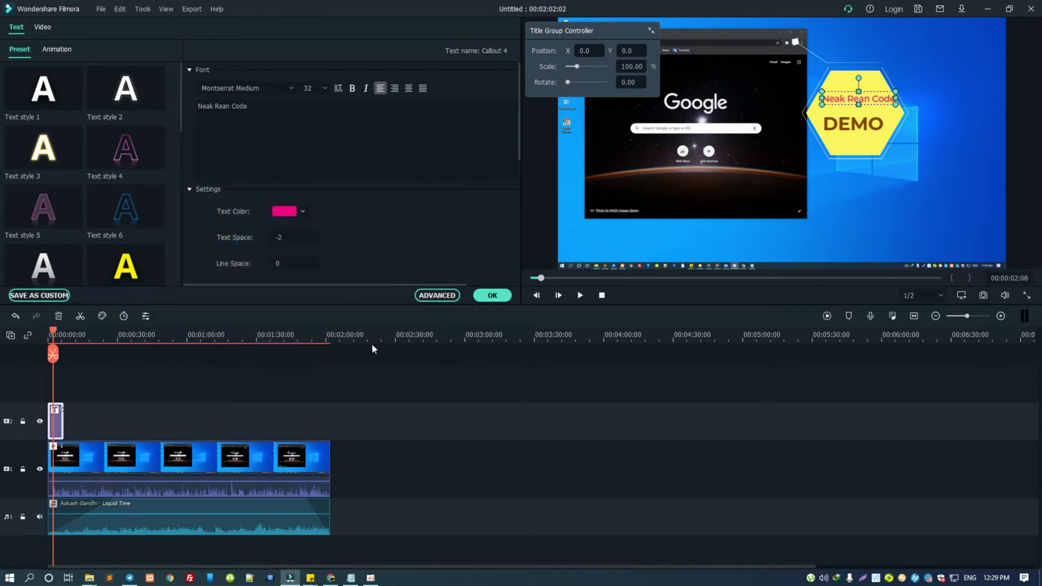
Change the DEMO line's text colour to blue.
left_click(858, 126)
left_click(277, 215)
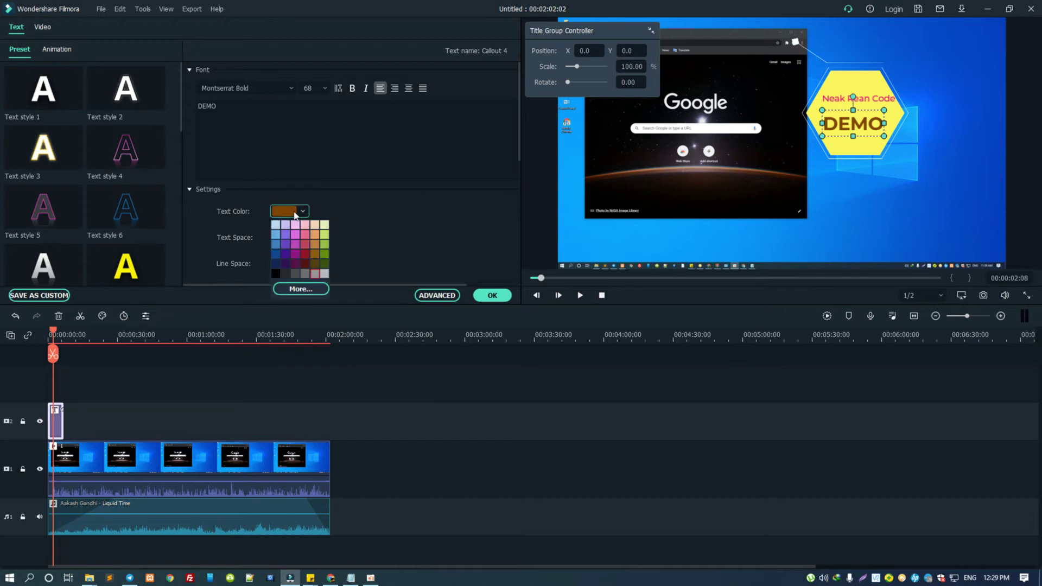
left_click(325, 235)
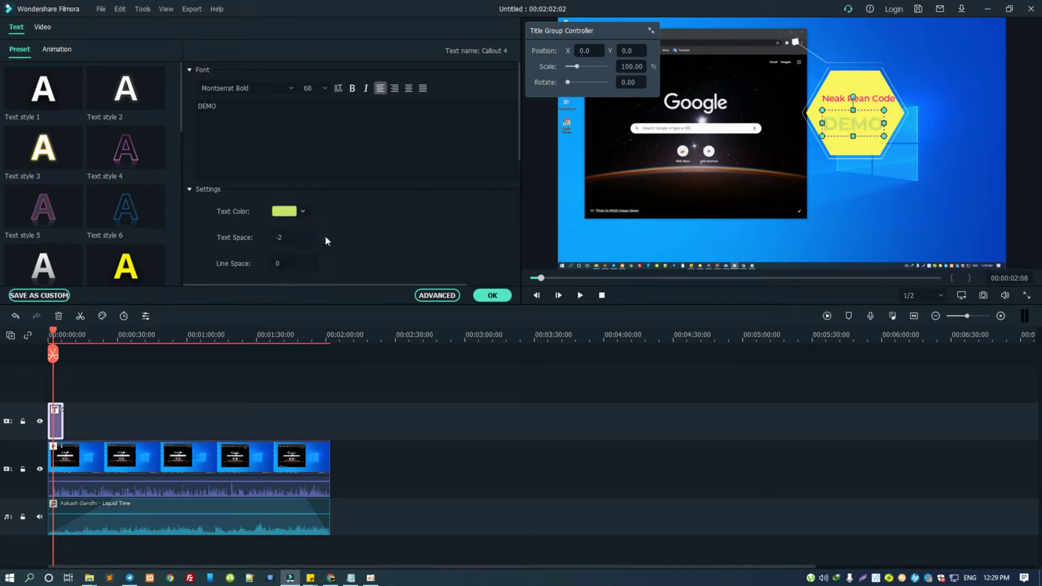
left_click(284, 212)
left_click(301, 289)
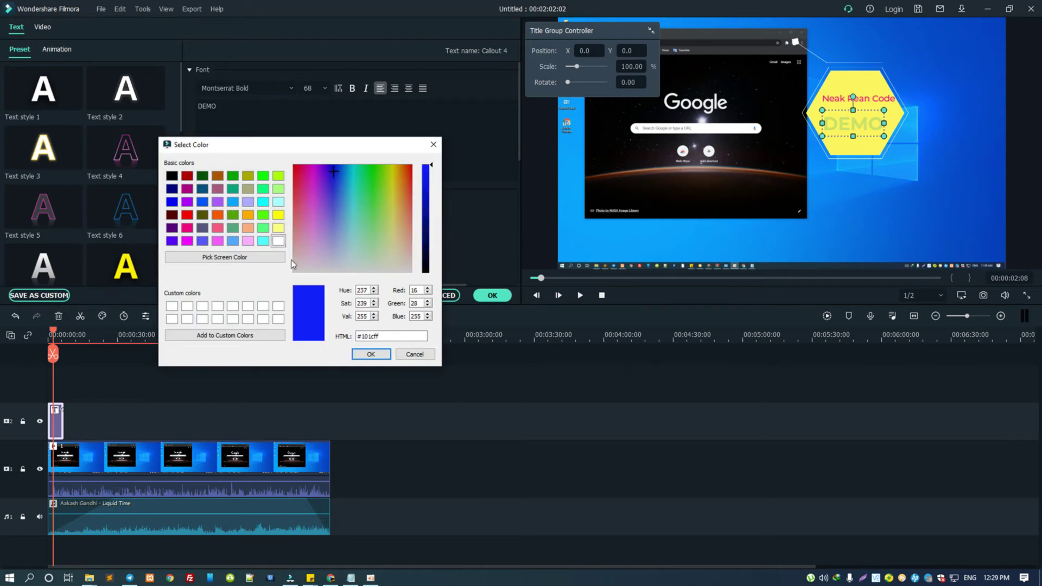
left_click(381, 357)
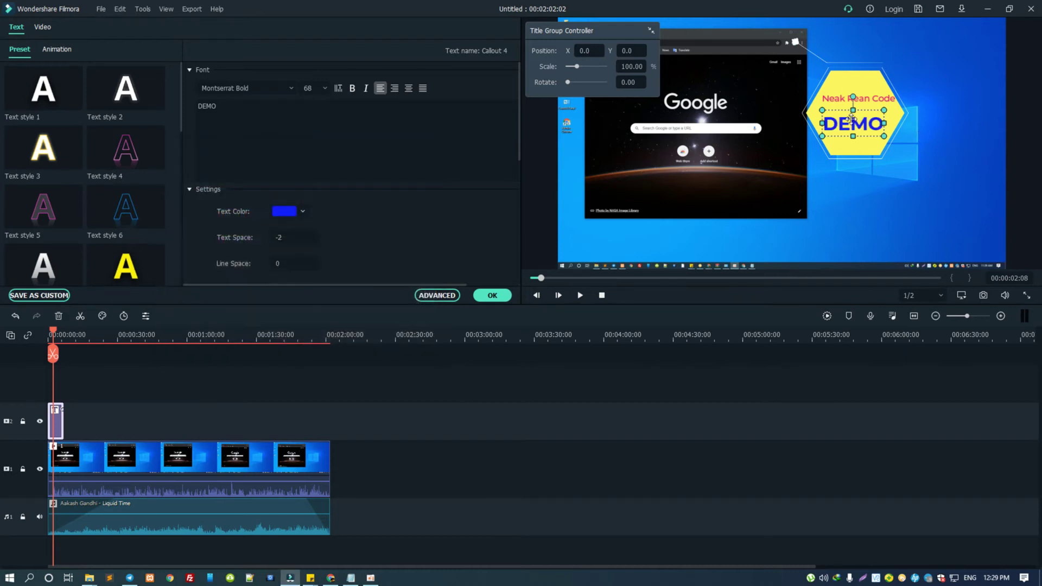
Retype the lower line as 'Filmpra Test' and close the title editor.
type("Filma")
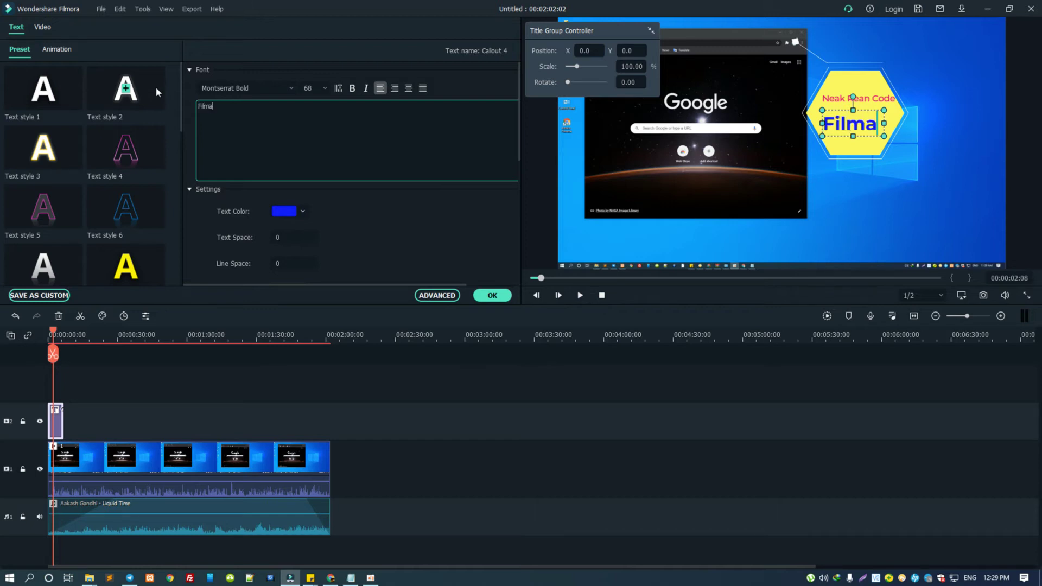
type("r")
key("BackSpace")
key("BackSpace")
type("pra")
type(" T")
type("r")
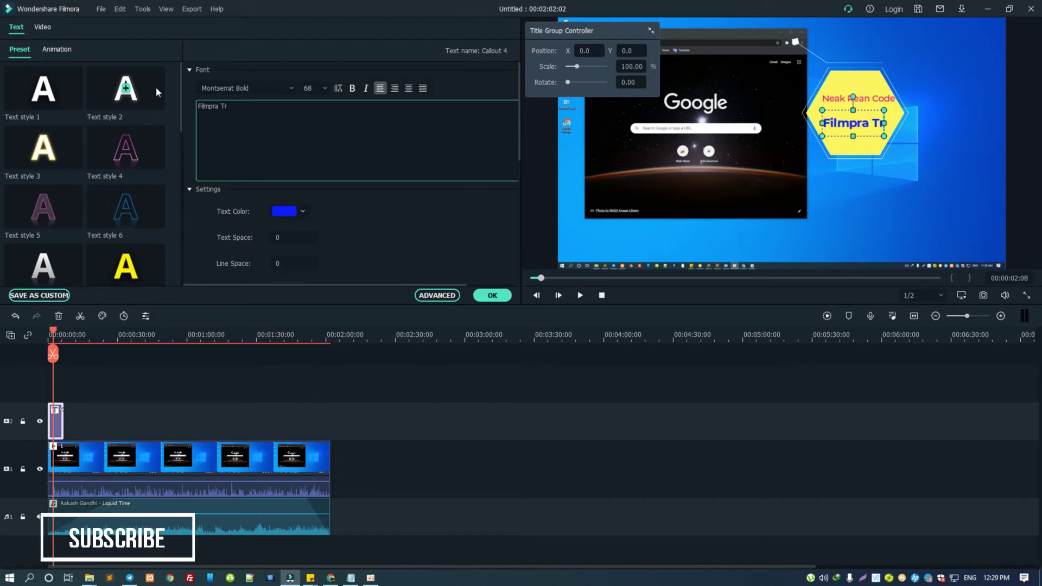
key("BackSpace")
type("est")
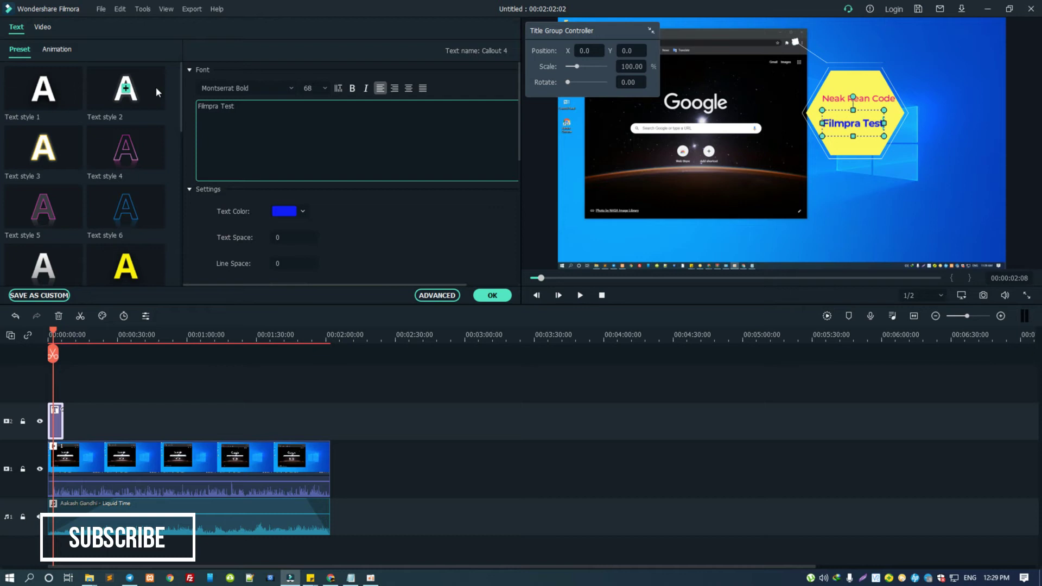
left_click(605, 212)
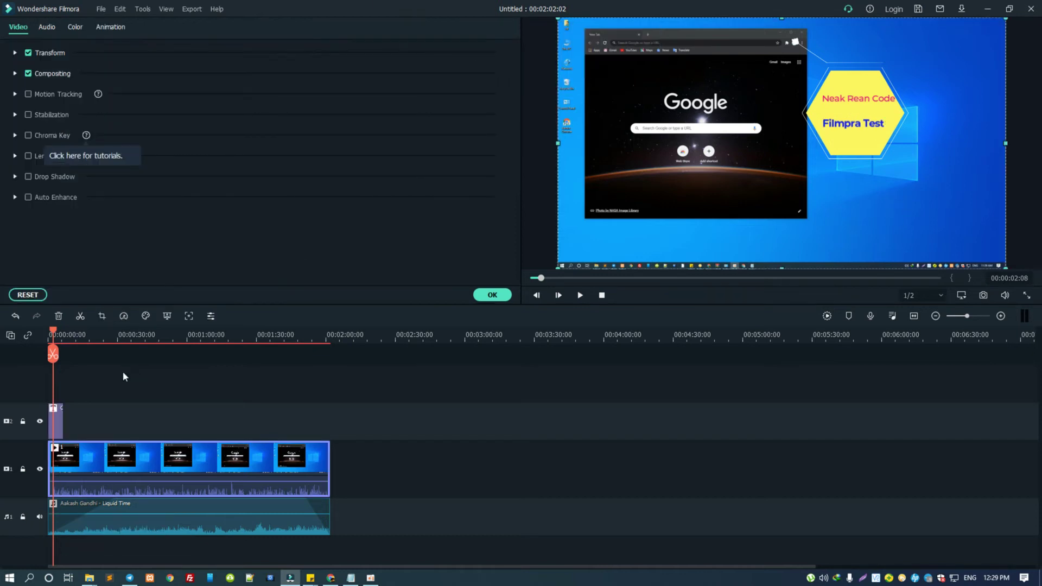
left_click_drag(53, 336, 48, 337)
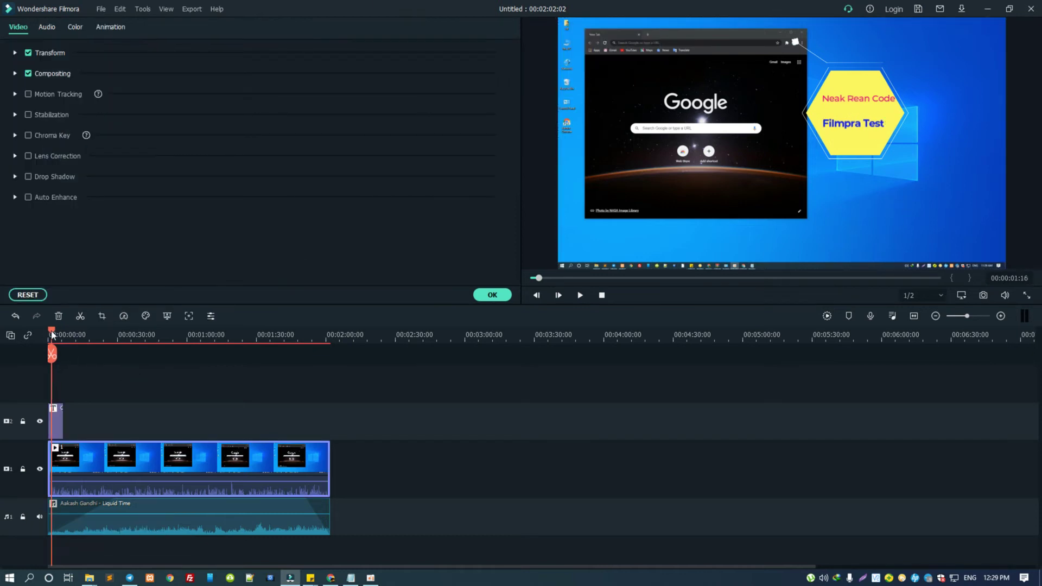
double_click(53, 422)
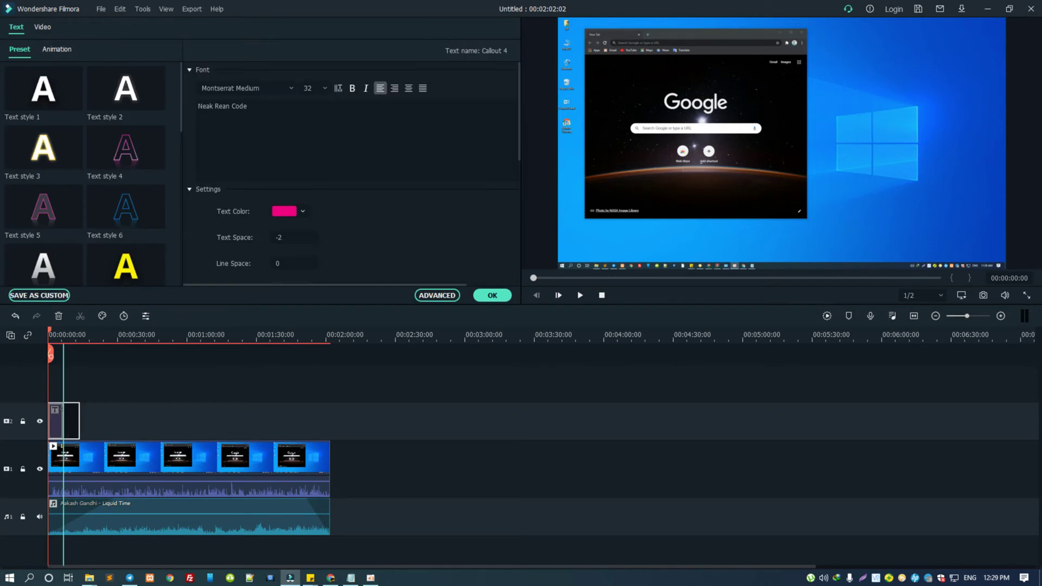
left_click_drag(54, 422, 69, 422)
left_click_drag(966, 316, 975, 316)
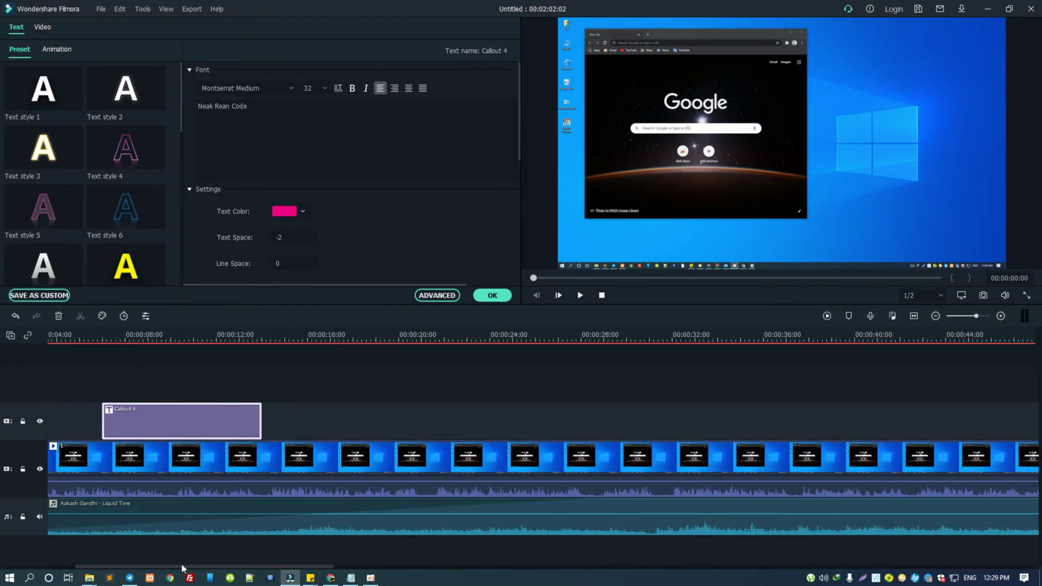
left_click_drag(182, 568, 85, 568)
left_click_drag(230, 433, 119, 423)
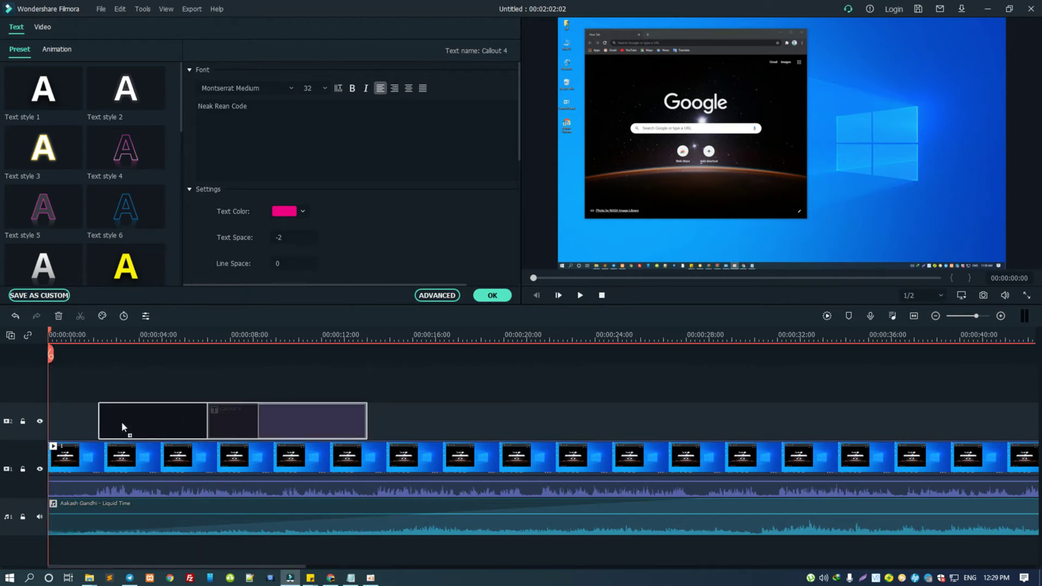
key("space")
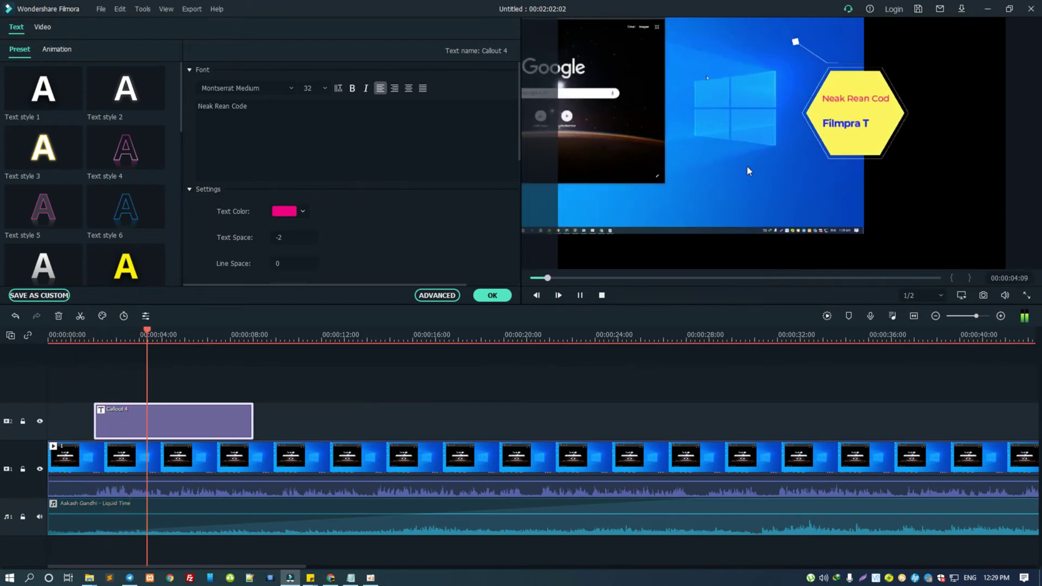
key("space")
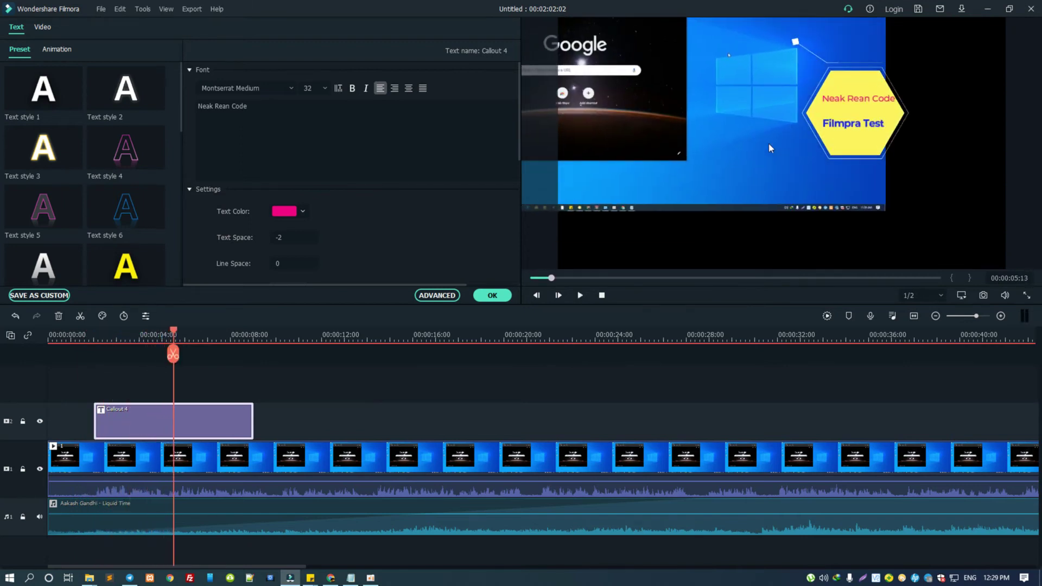
key("space")
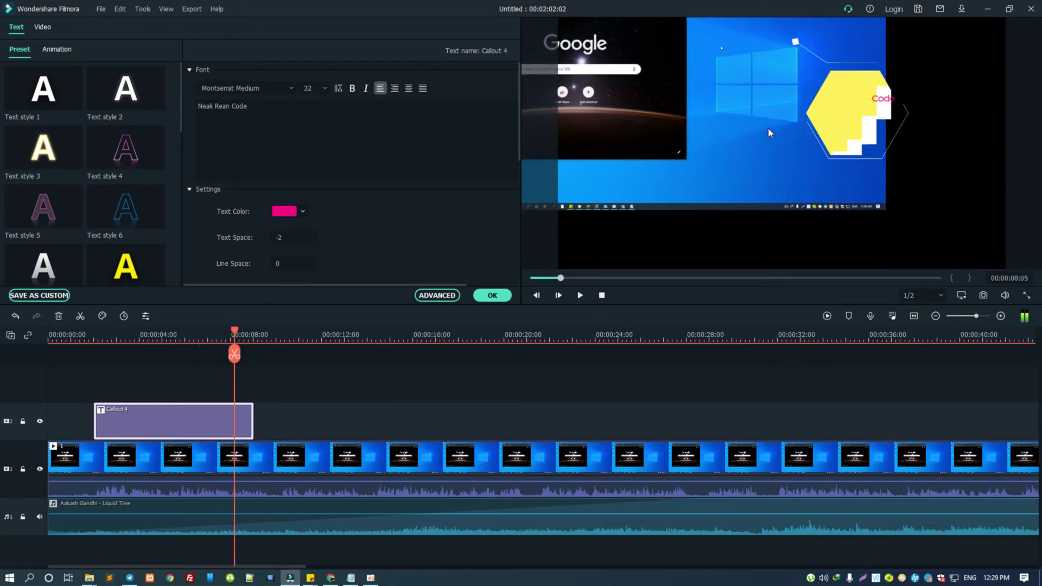
key("space")
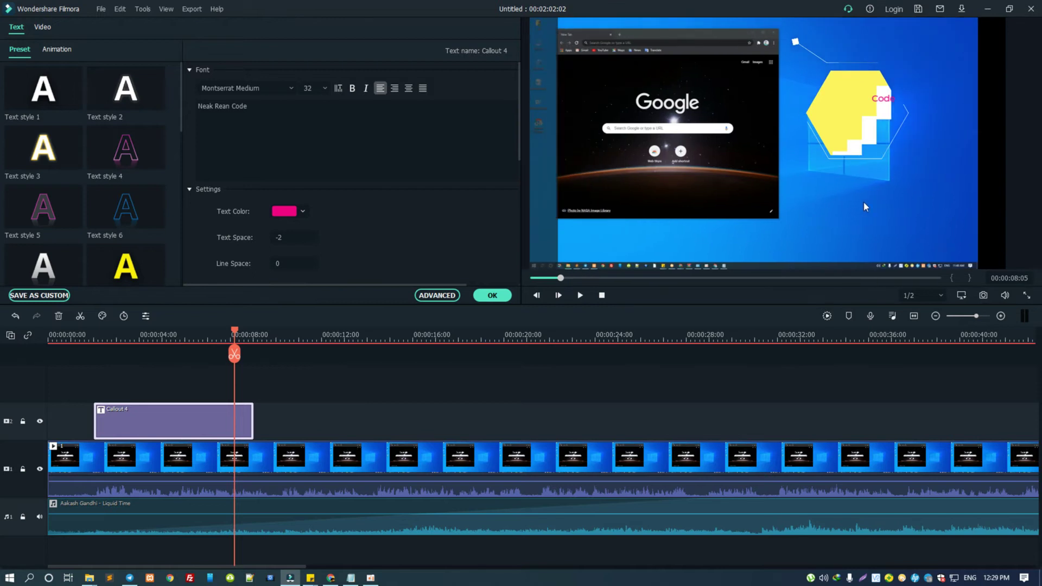
Nudge the screen recording right in the frame, replay from the start, and apply with OK.
double_click(865, 201)
left_click_drag(731, 133, 755, 133)
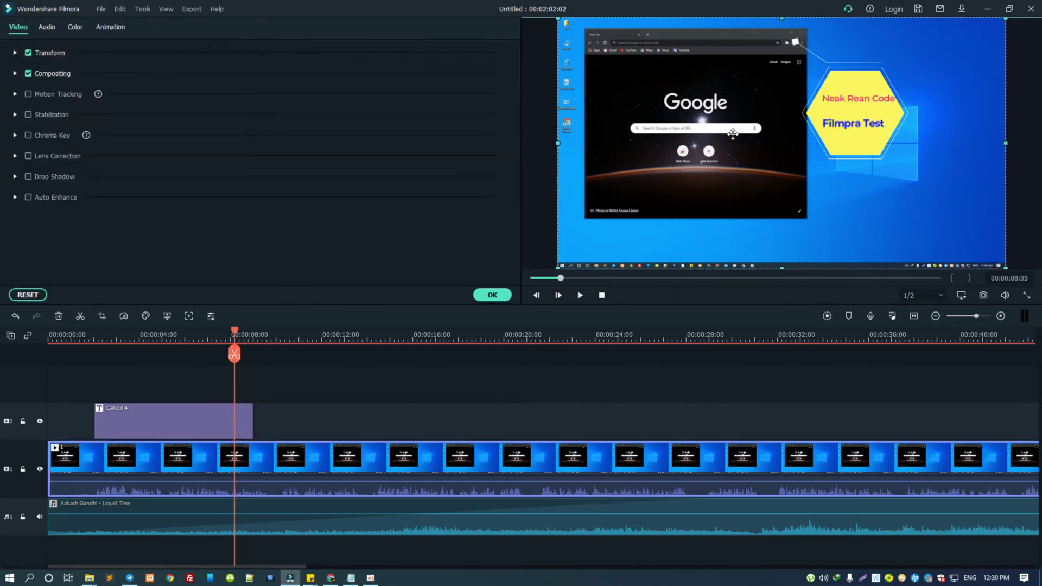
left_click(75, 331)
left_click(52, 334)
key("space")
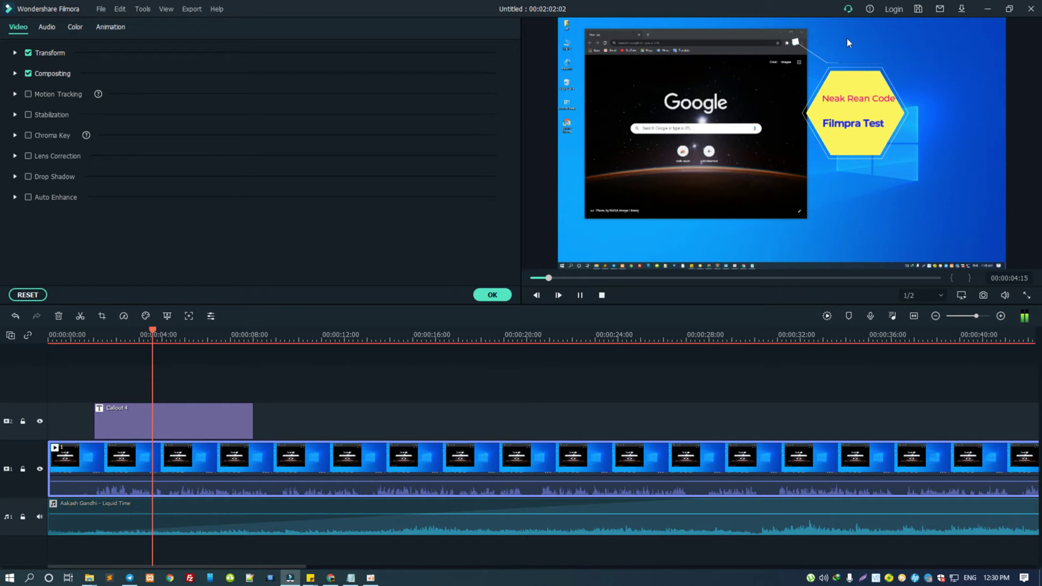
left_click(844, 132)
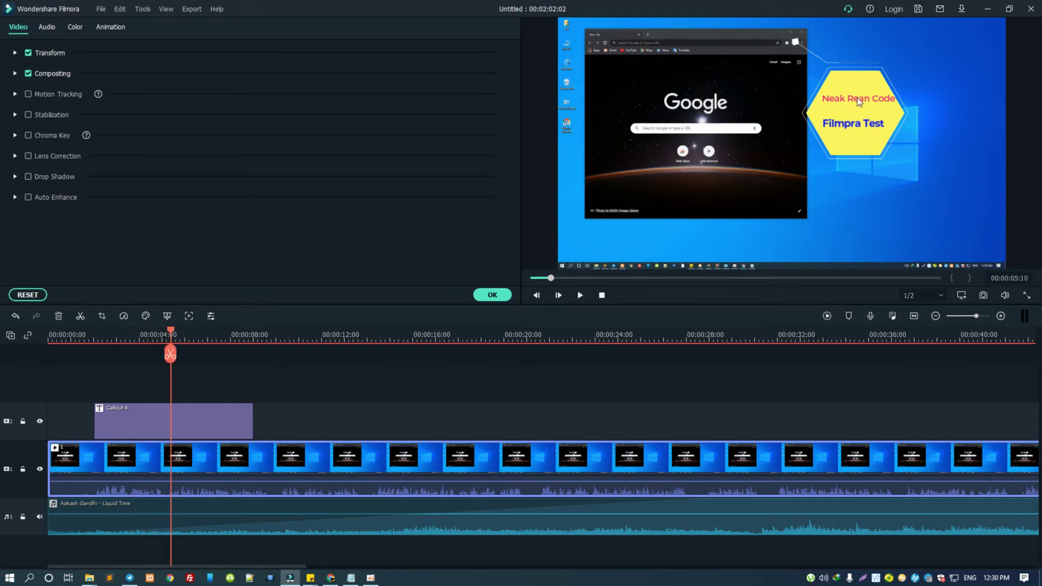
left_click(501, 296)
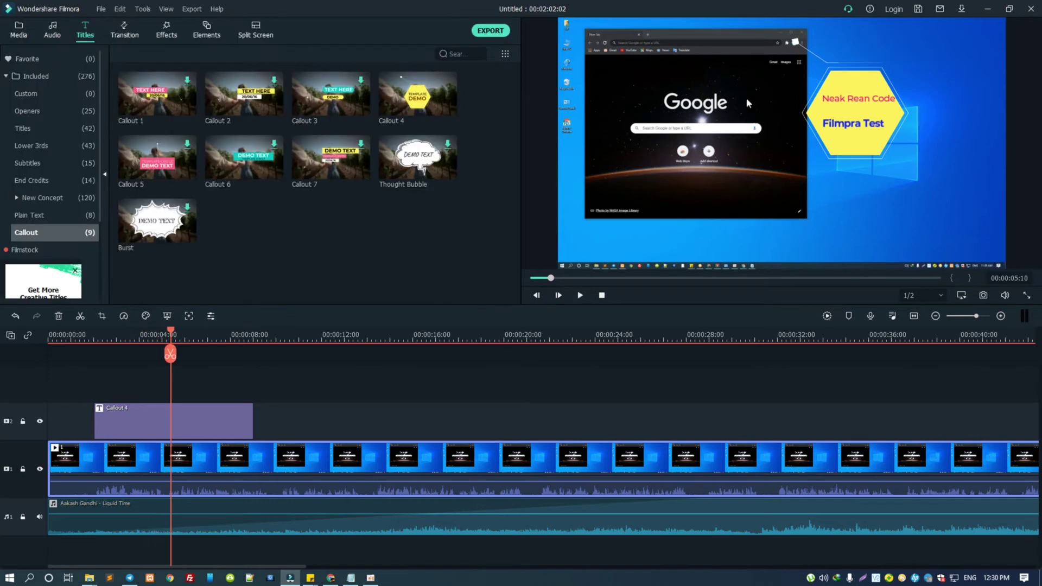
Select the Callout 4 title clip and bring up the Transitions library.
left_click(125, 426)
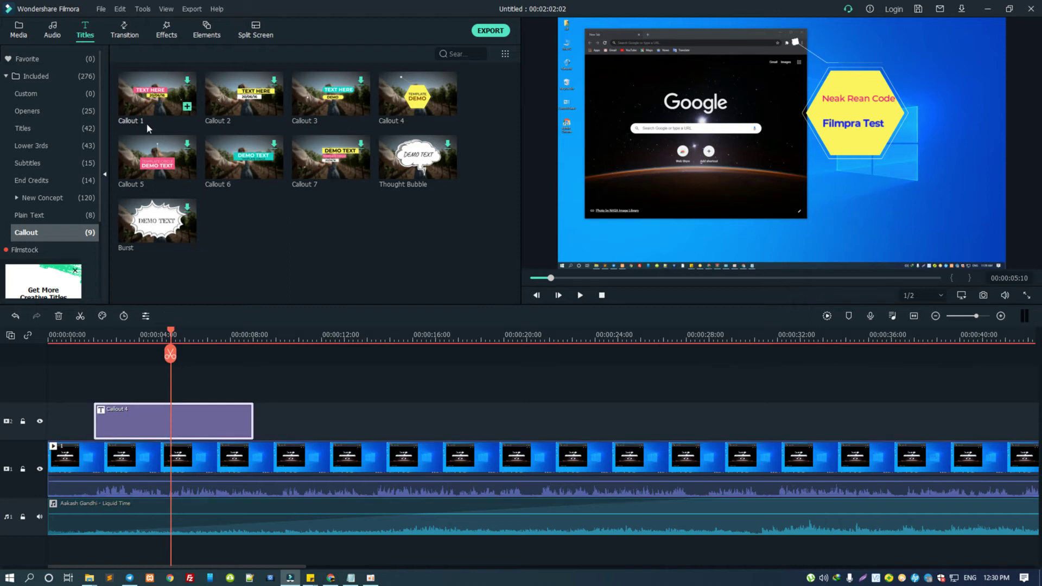
left_click(119, 34)
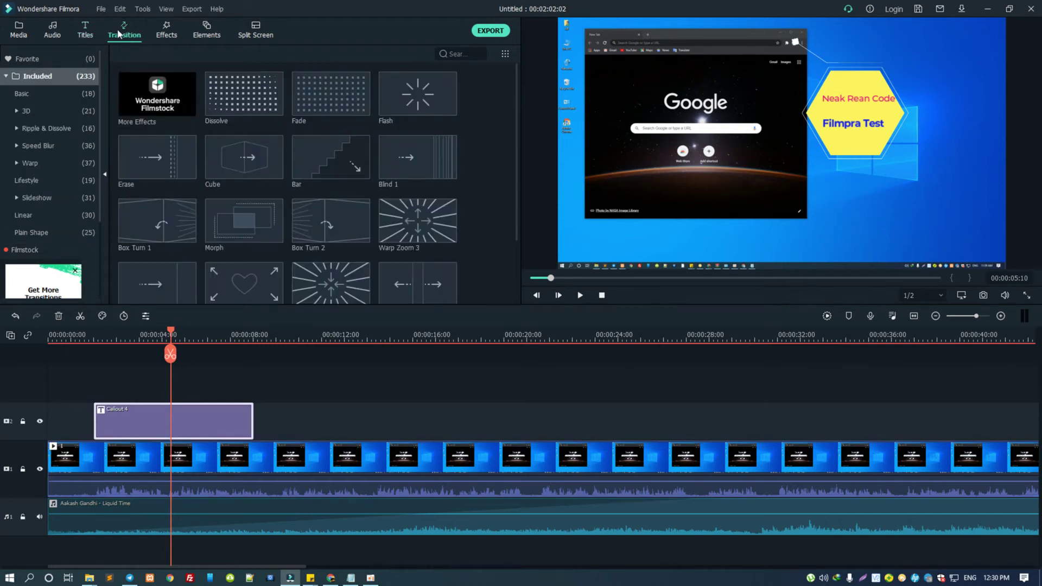
scroll(303, 188, "down", 5)
scroll(304, 188, "down", 5)
scroll(303, 187, "down", 5)
scroll(304, 187, "down", 5)
scroll(304, 188, "down", 5)
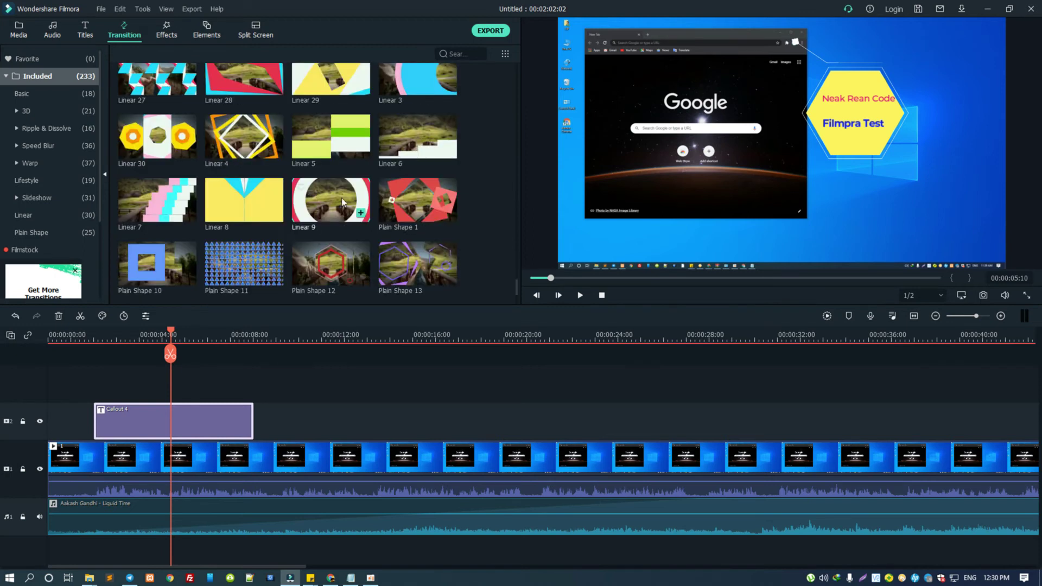
scroll(392, 199, "down", 5)
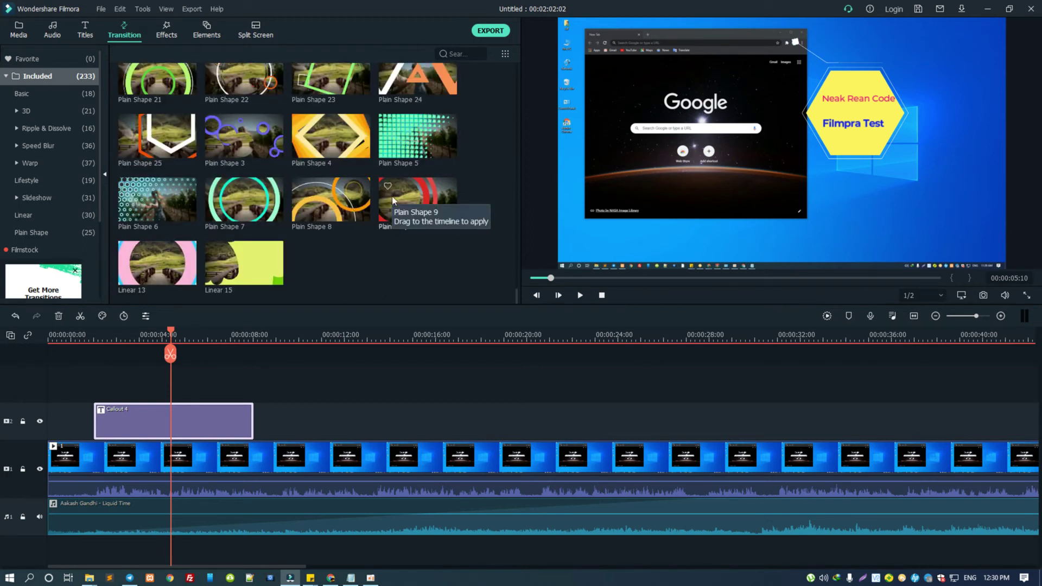
Split the screen recording and music at about 11 s and 23 s.
left_click(300, 337)
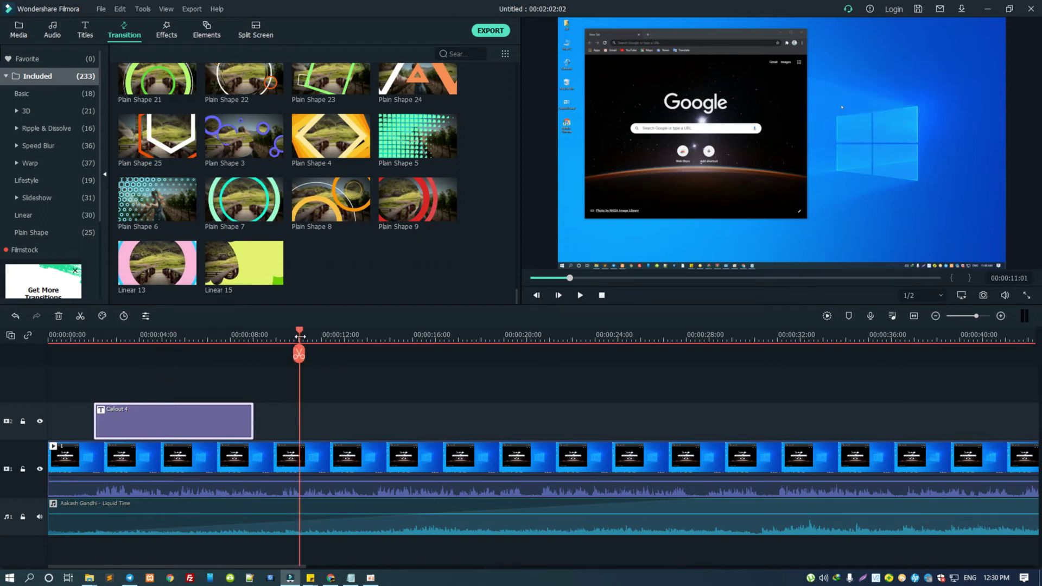
left_click(299, 355)
left_click(581, 338)
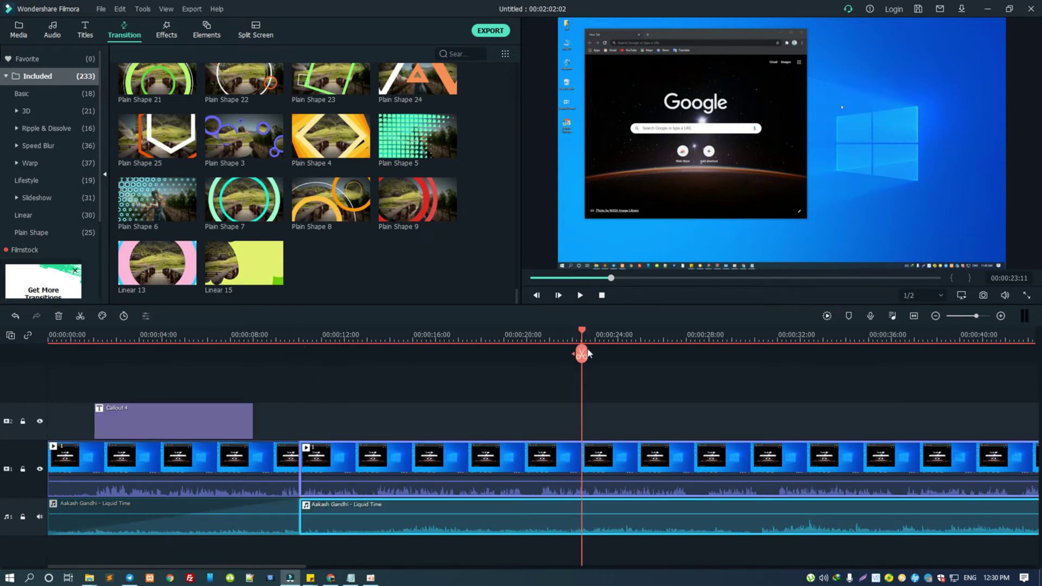
left_click(580, 356)
scroll(226, 214, "up", 5)
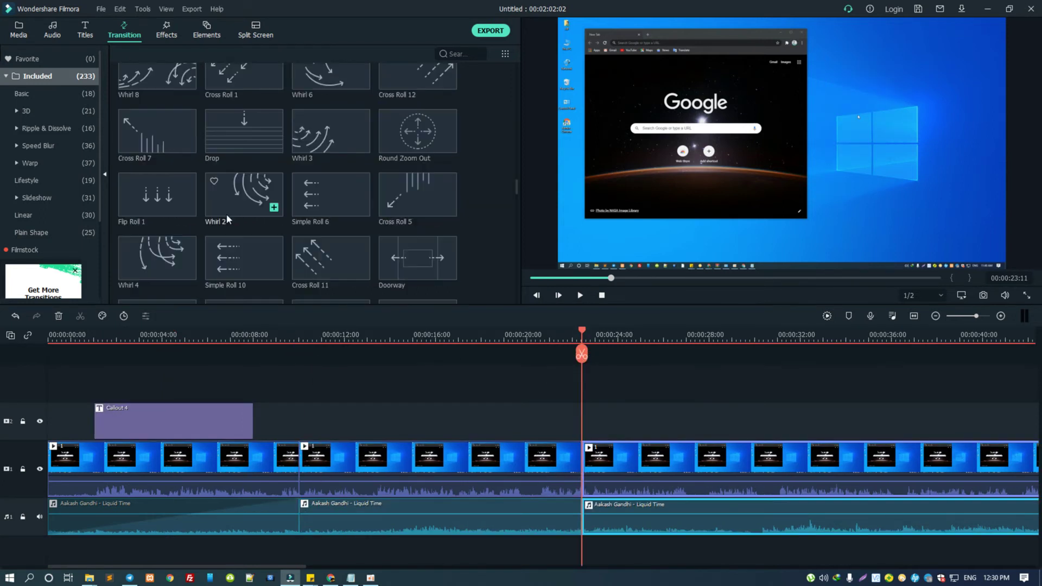
scroll(252, 184, "down", 5)
mouse_move(247, 191)
left_mouse_down()
mouse_move(316, 434)
mouse_move(312, 458)
left_mouse_up()
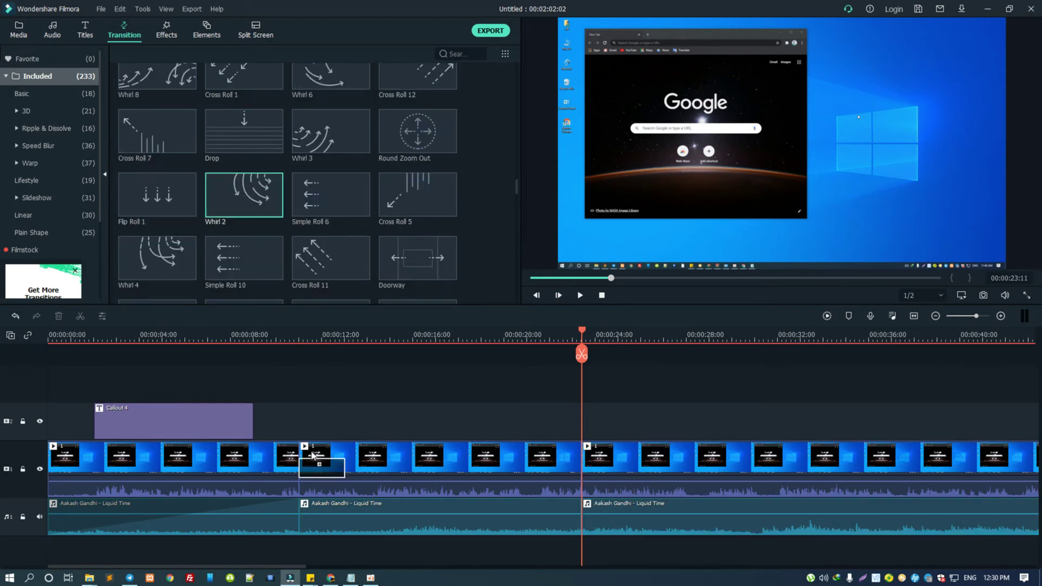
left_click(288, 331)
key("space")
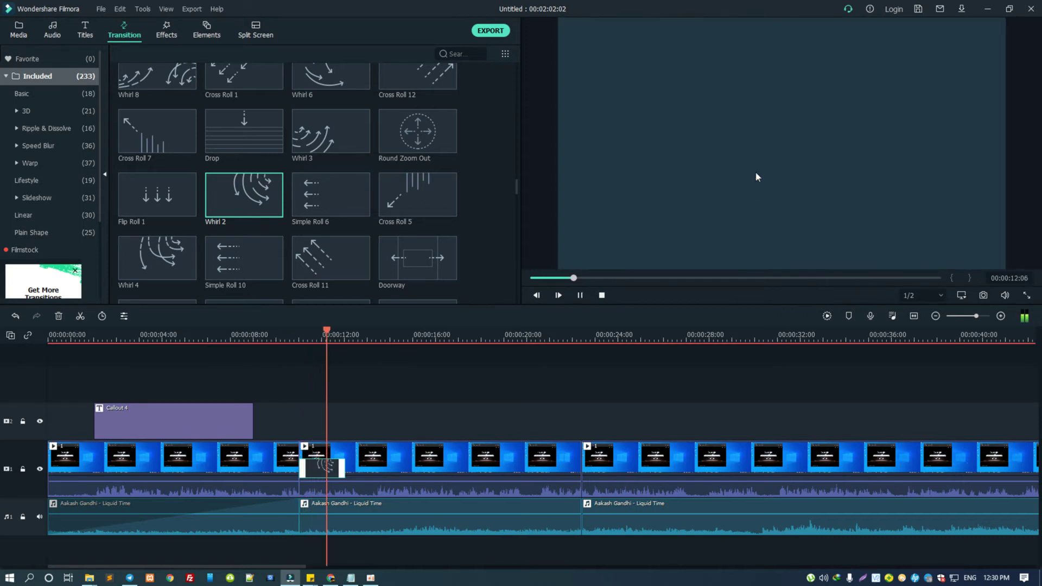
key("space")
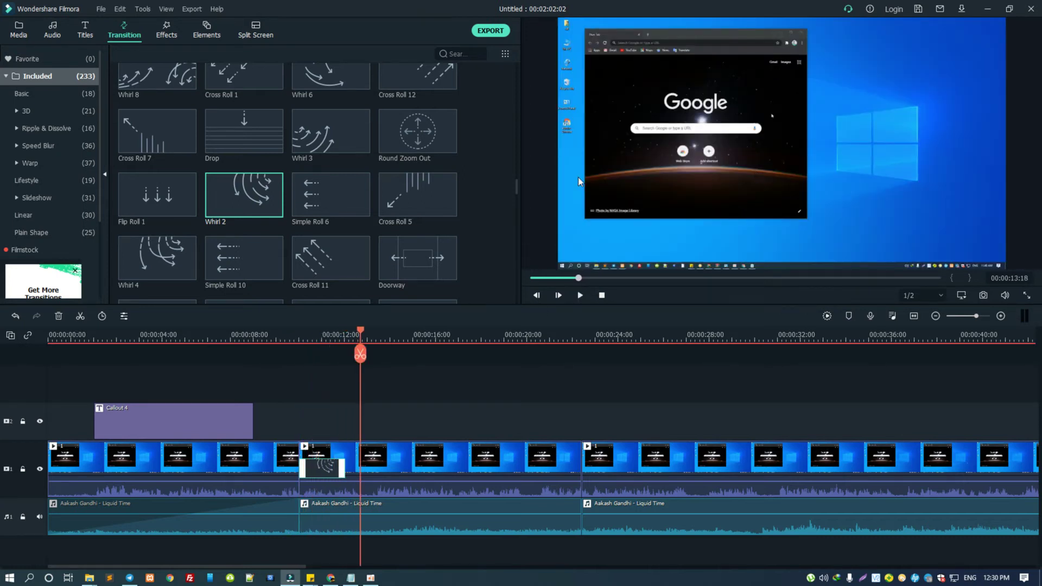
double_click(324, 472)
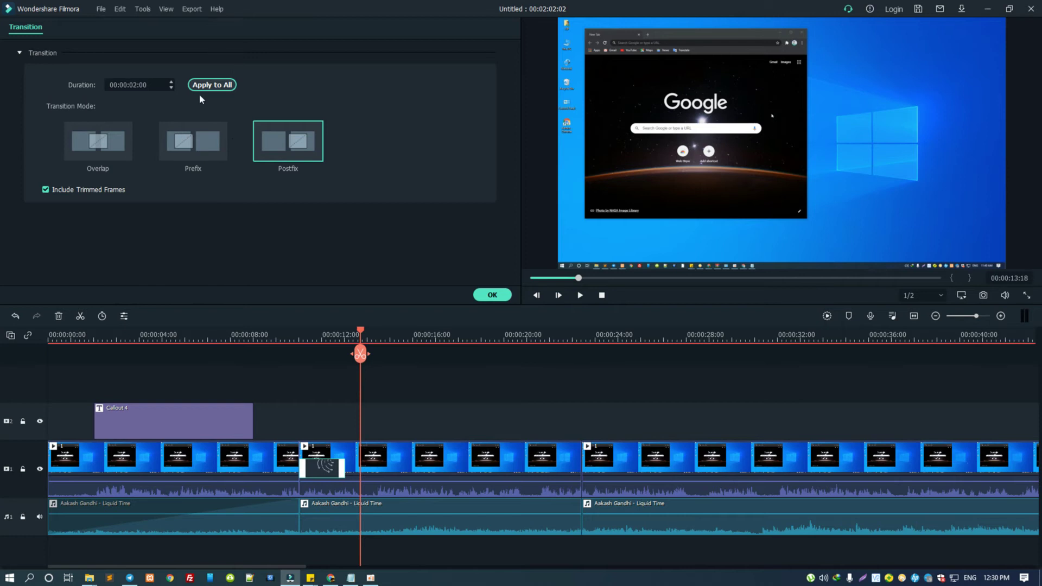
left_click(171, 82)
left_click(171, 87)
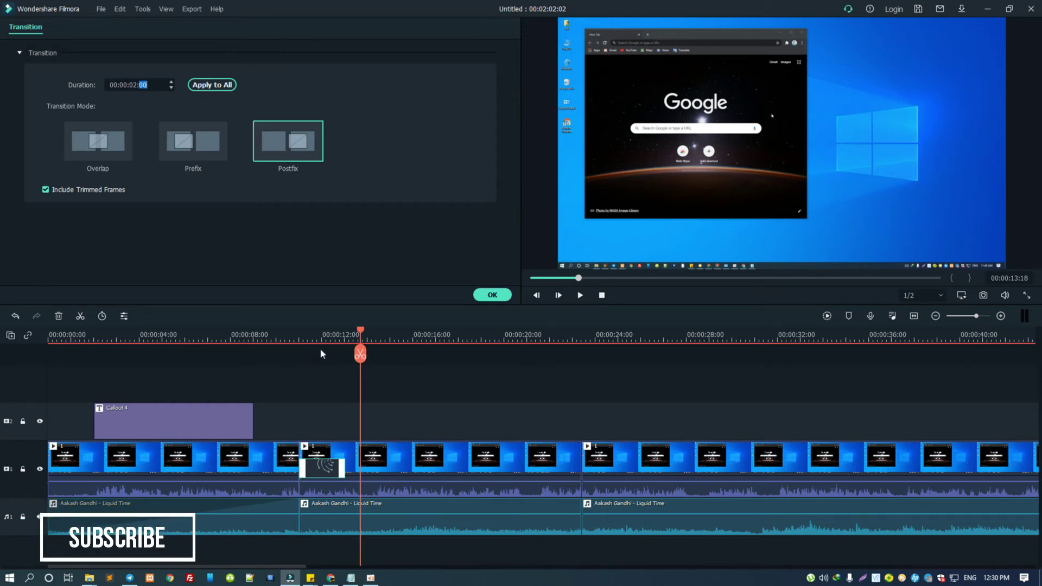
left_click(315, 335)
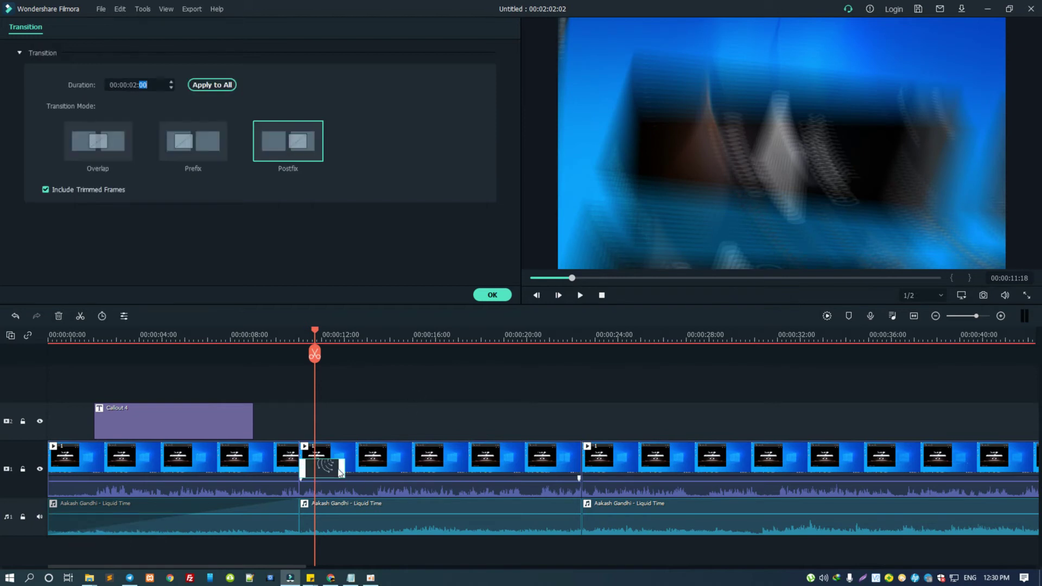
key("Delete")
left_click(489, 295)
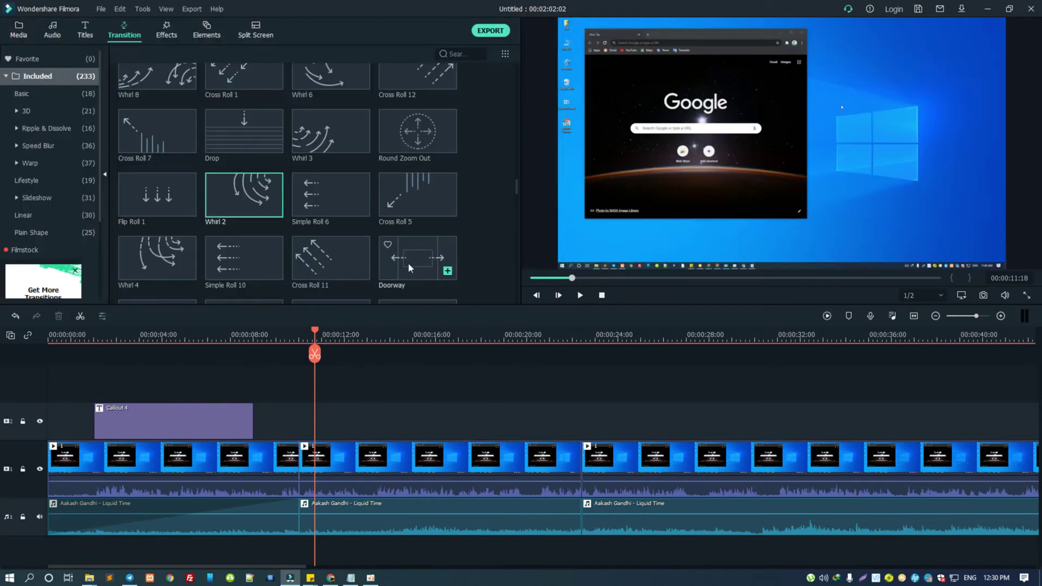
Drop Plain Shape 8 onto the 11-second cut and play it back to check the orange rings.
scroll(307, 196, "down", 10)
scroll(307, 197, "down", 10)
scroll(307, 199, "down", 5)
left_click_drag(330, 199, 325, 451)
left_click(285, 336)
key("space")
key("space")
left_click(298, 333)
key("space")
key("space")
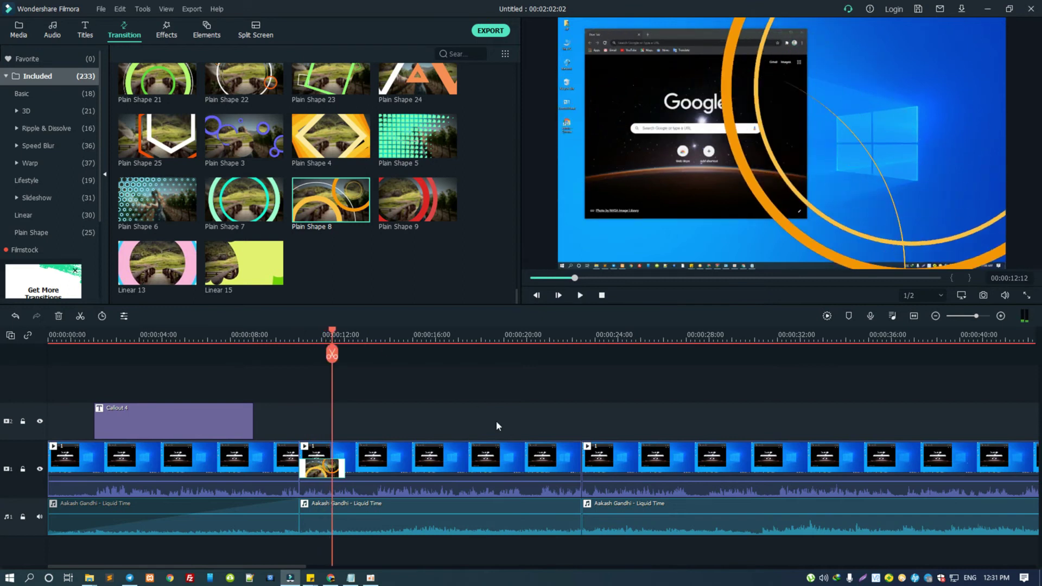
Select the third recording piece and browse the 3D, Plain Shape and Lifestyle transitions.
left_click(585, 463)
scroll(201, 175, "up", 10)
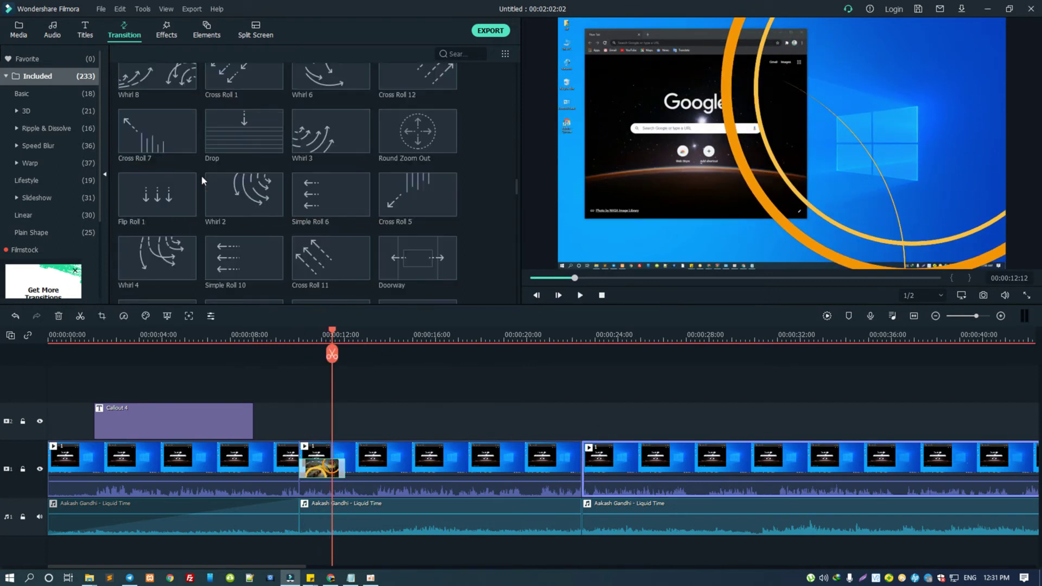
scroll(304, 169, "up", 5)
scroll(345, 175, "up", 5)
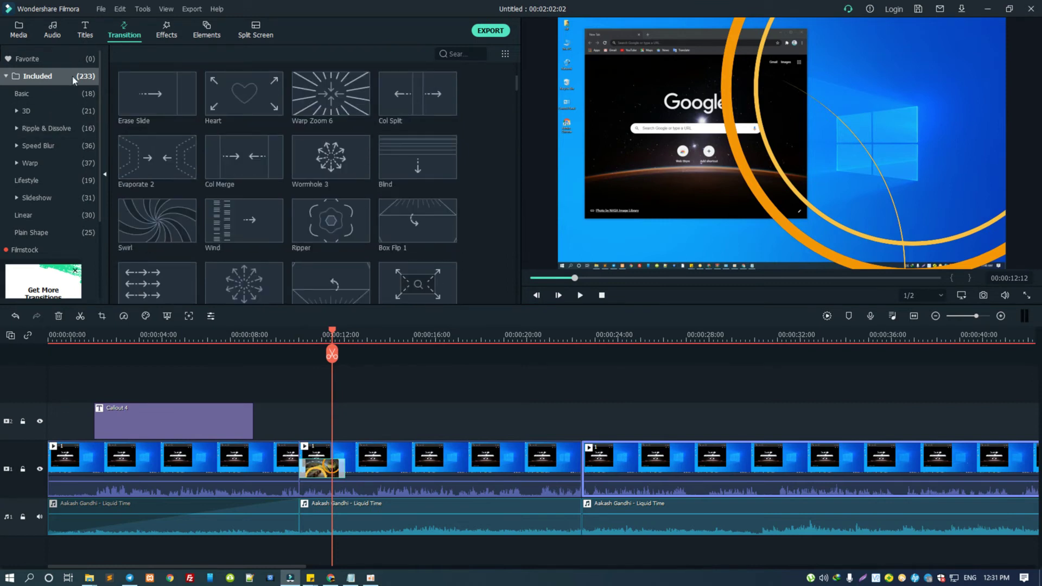
left_click(50, 93)
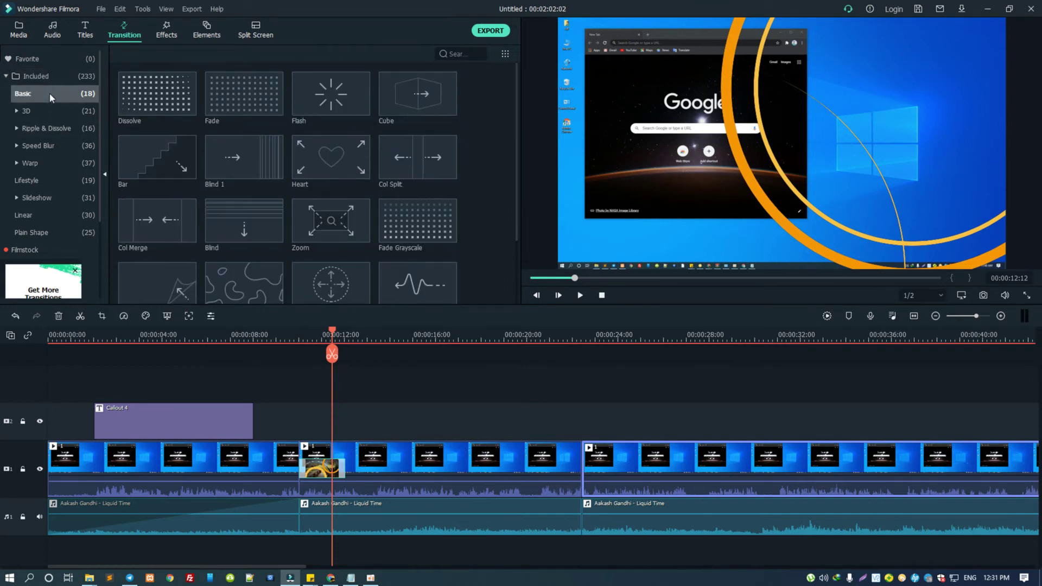
left_click(51, 112)
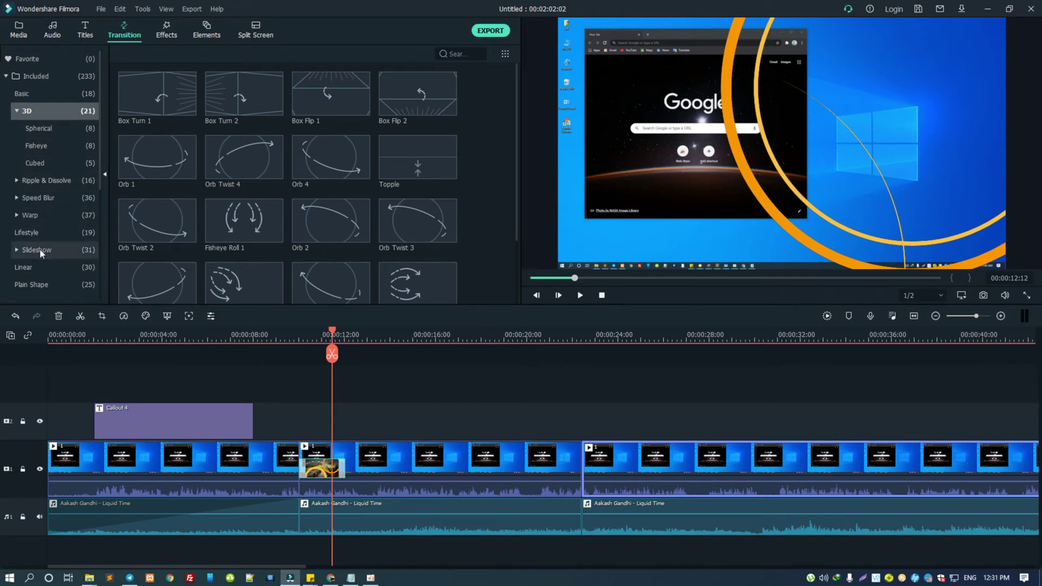
scroll(46, 184, "down", 3)
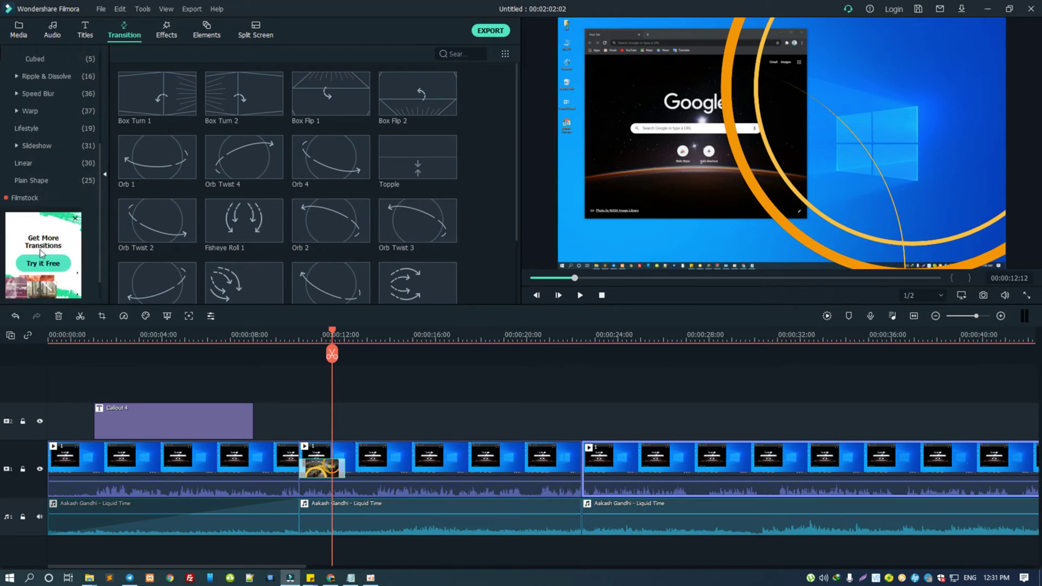
left_click(62, 177)
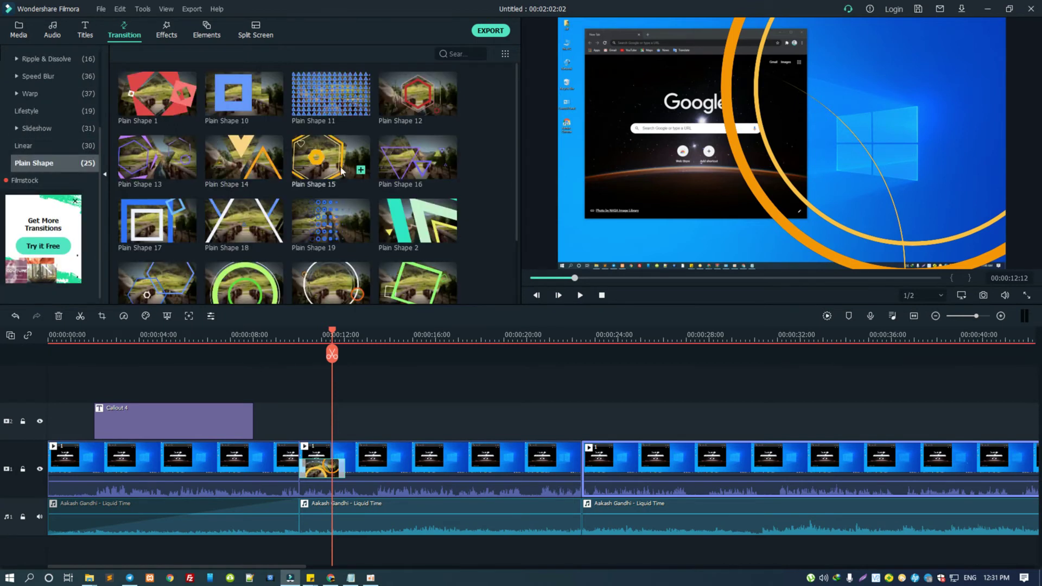
scroll(347, 168, "down", 5)
scroll(346, 167, "up", 1)
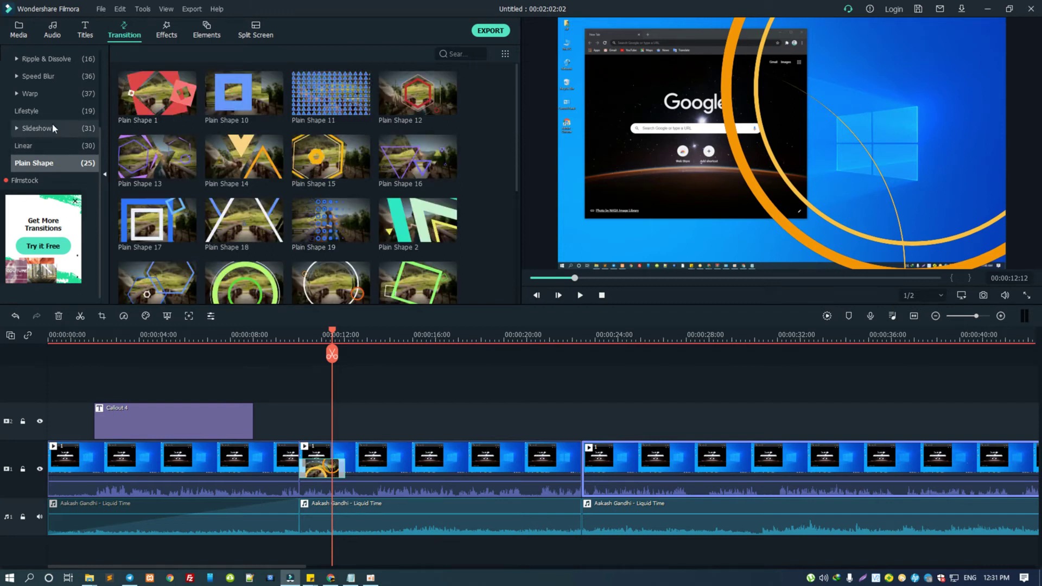
left_click(52, 113)
Place Row Cos Slide on the 23-second clip junction, preview it, and return to Titles.
left_click_drag(331, 216, 592, 461)
left_click(574, 331)
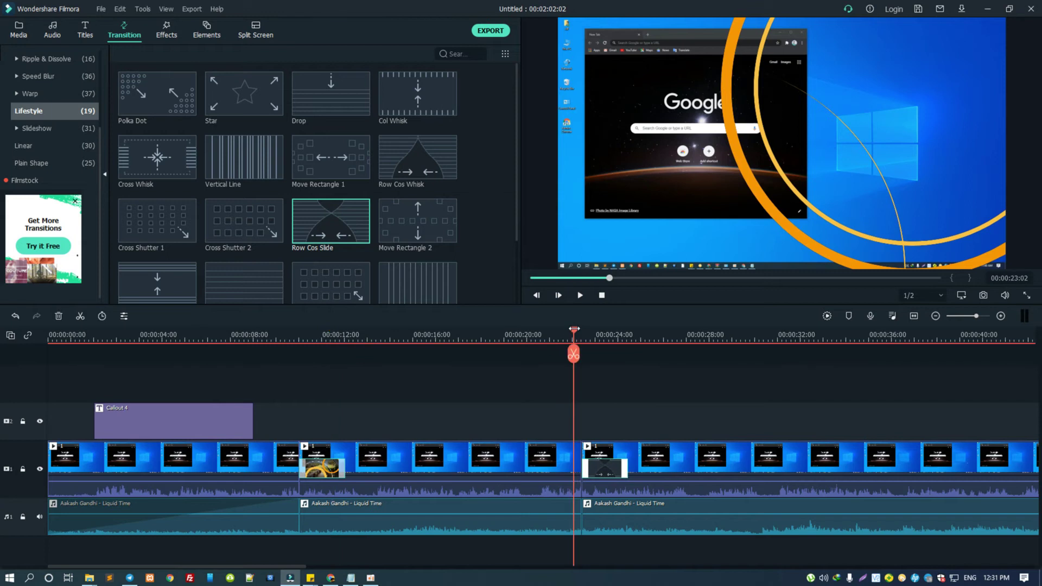
key("space")
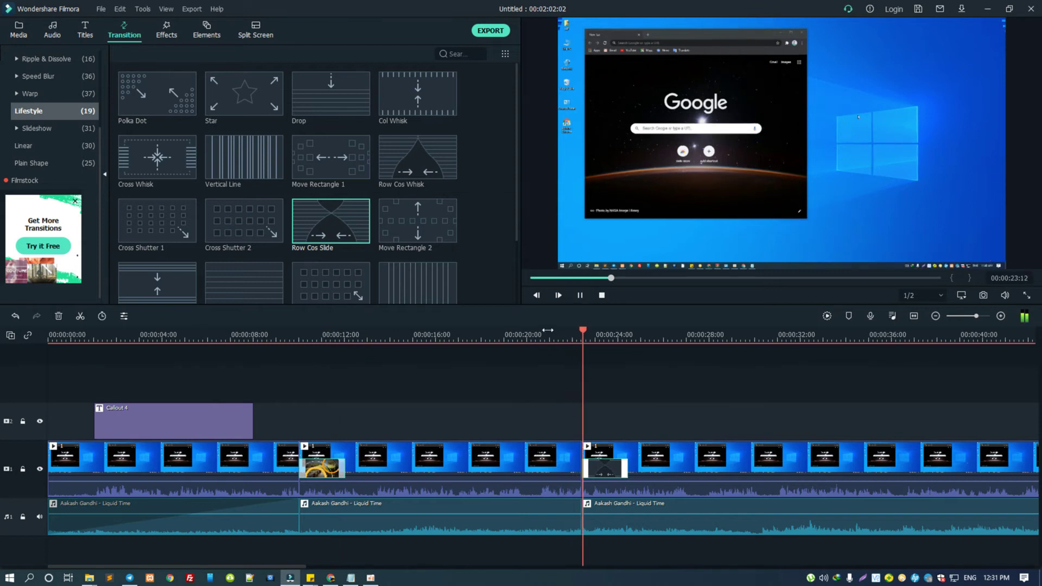
key("space")
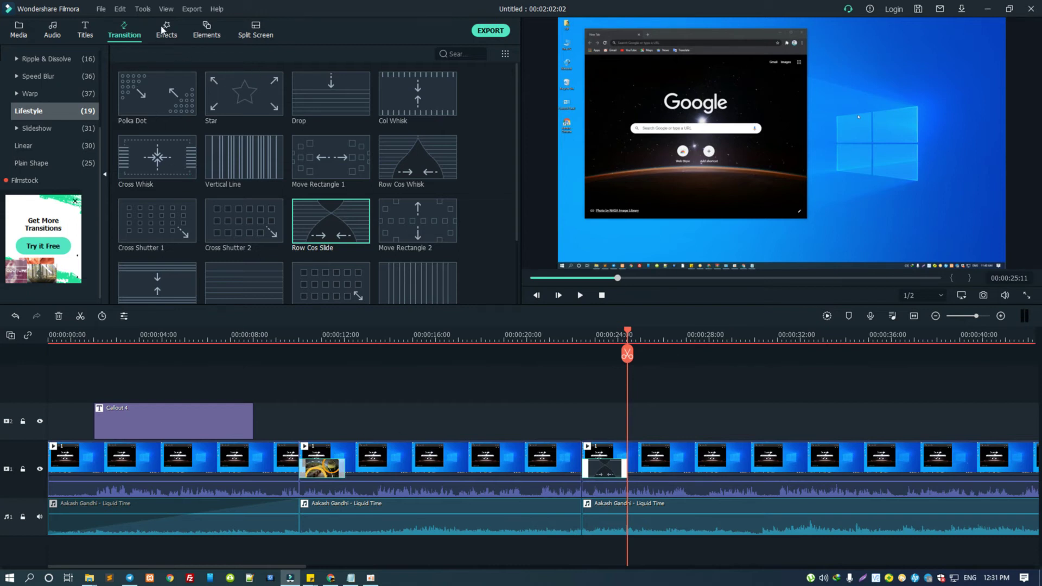
left_click(87, 30)
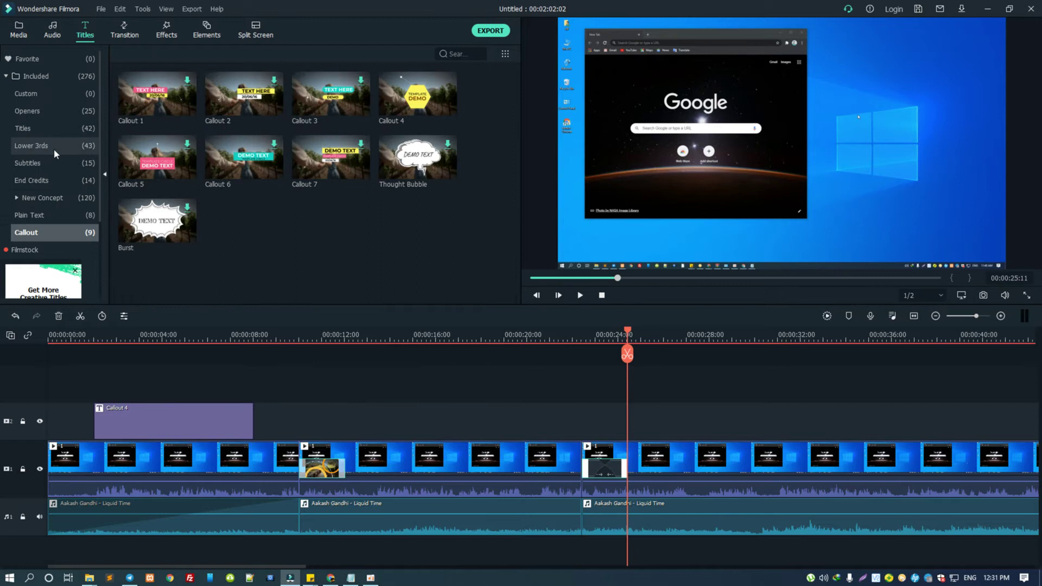
Switch the library panel to the Effects filters.
left_click(125, 34)
left_click(158, 33)
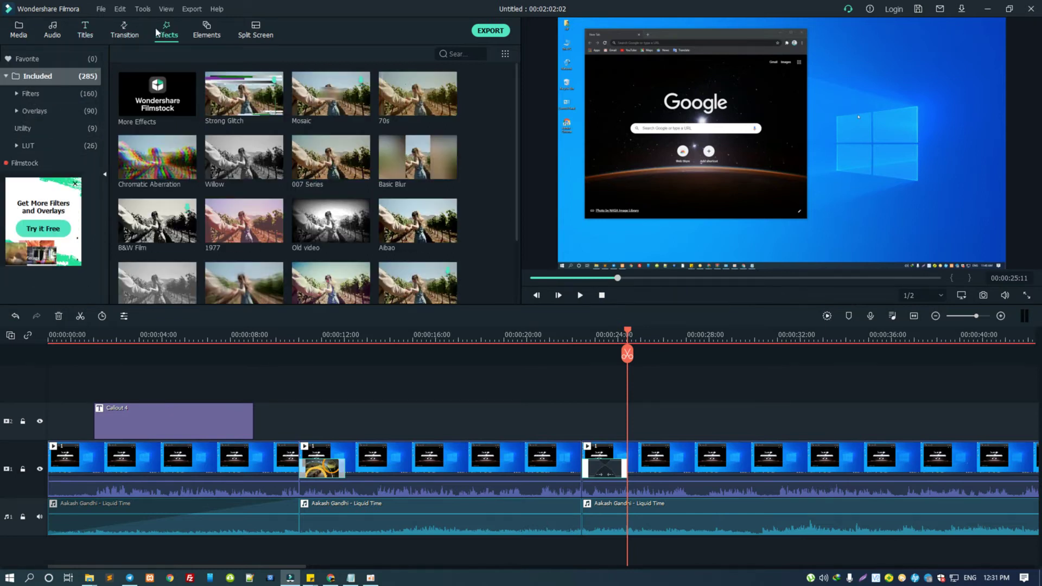
scroll(205, 142, "down", 5)
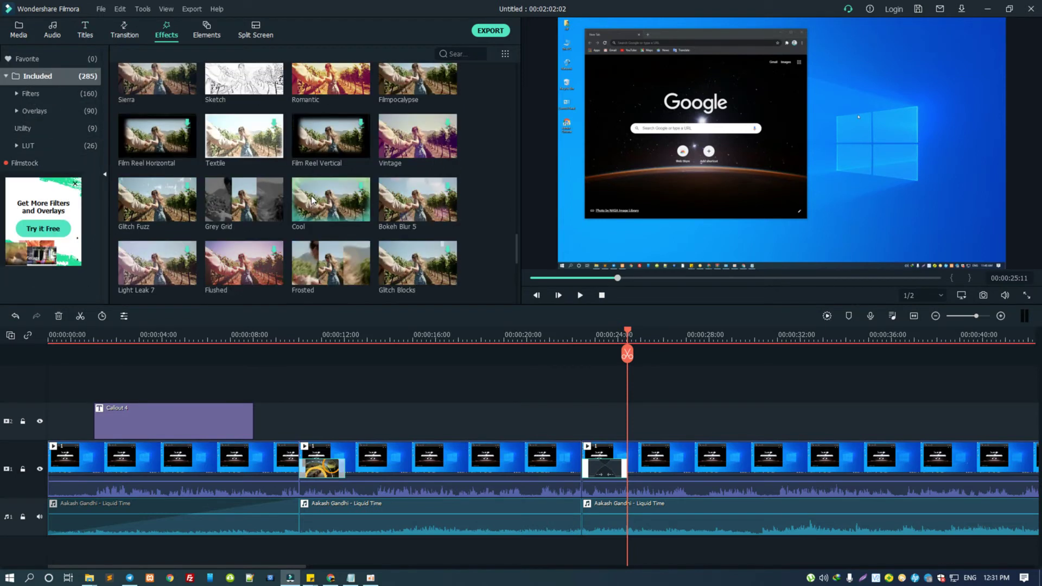
scroll(292, 87, "up", 5)
Scrub to about 00:00:16, preview briefly, and zoom the timeline out to the whole project.
left_click(207, 465)
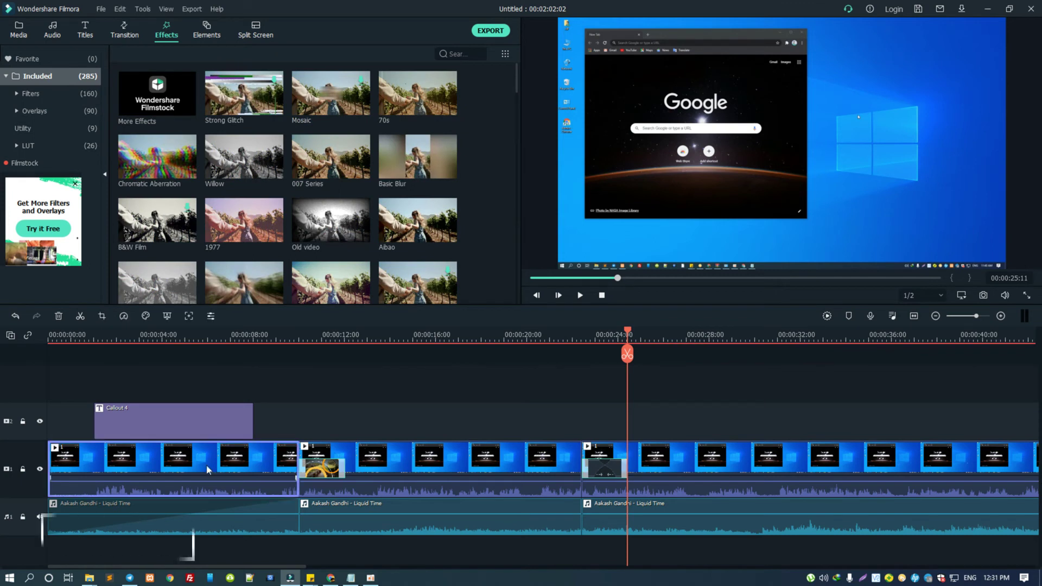
left_click(385, 355)
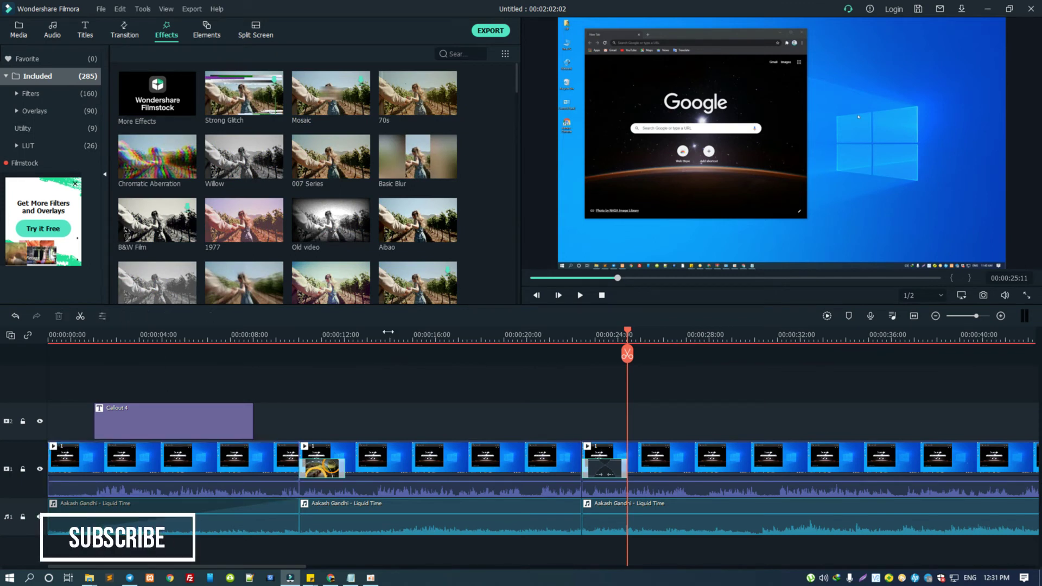
left_click_drag(386, 332, 458, 335)
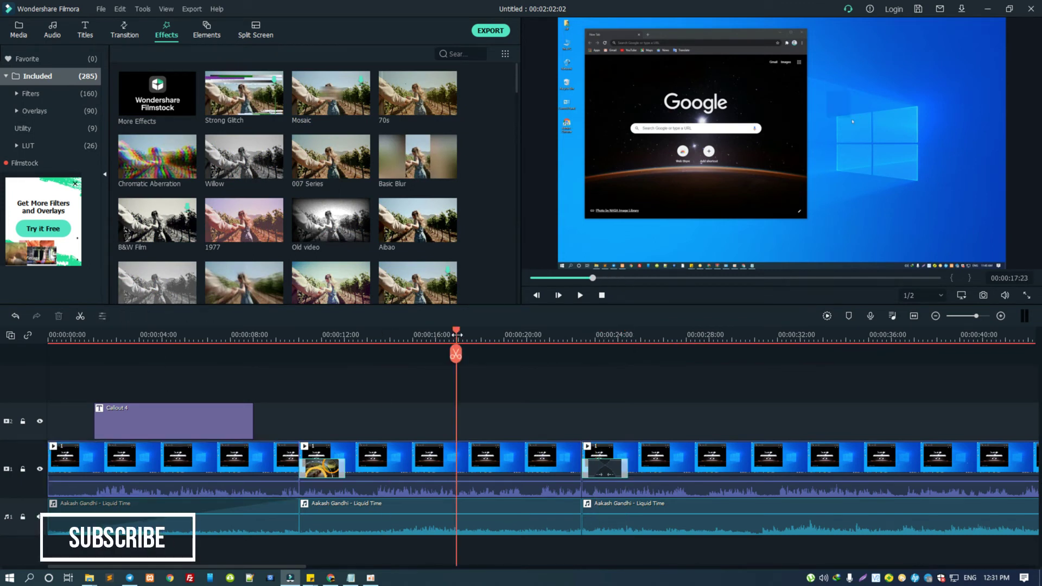
key("space")
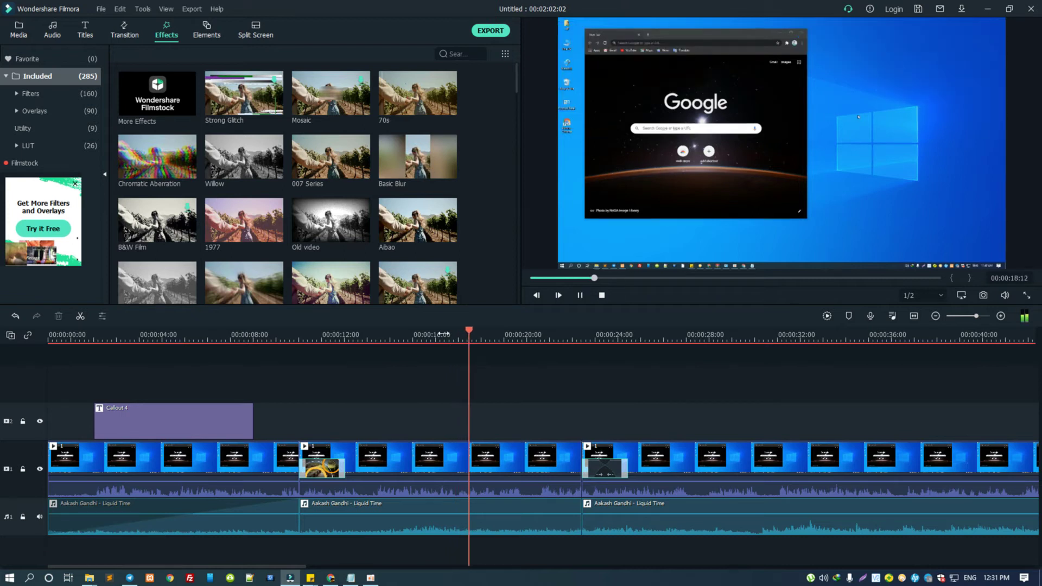
key("space")
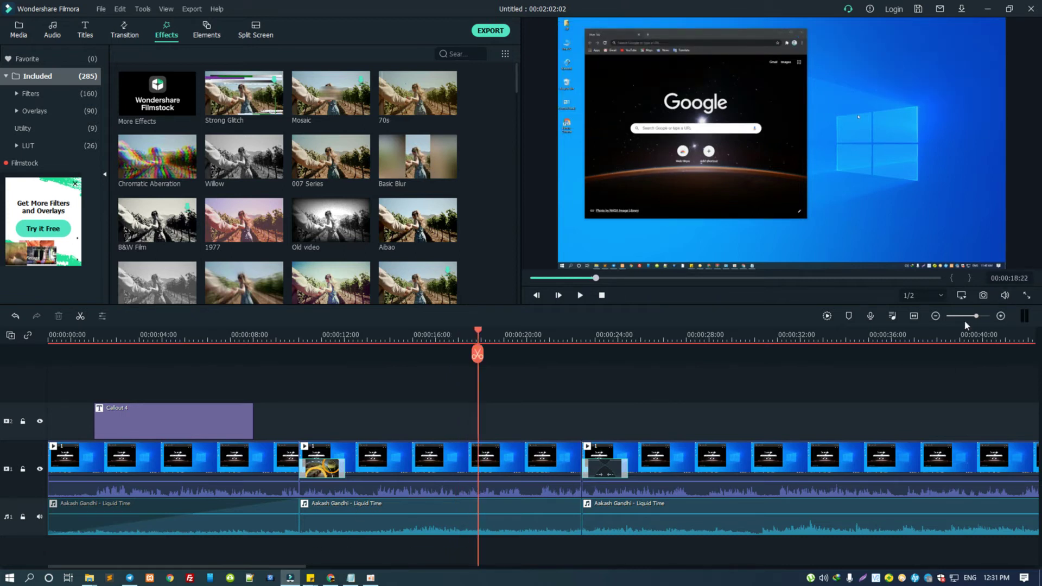
left_click_drag(975, 318, 969, 318)
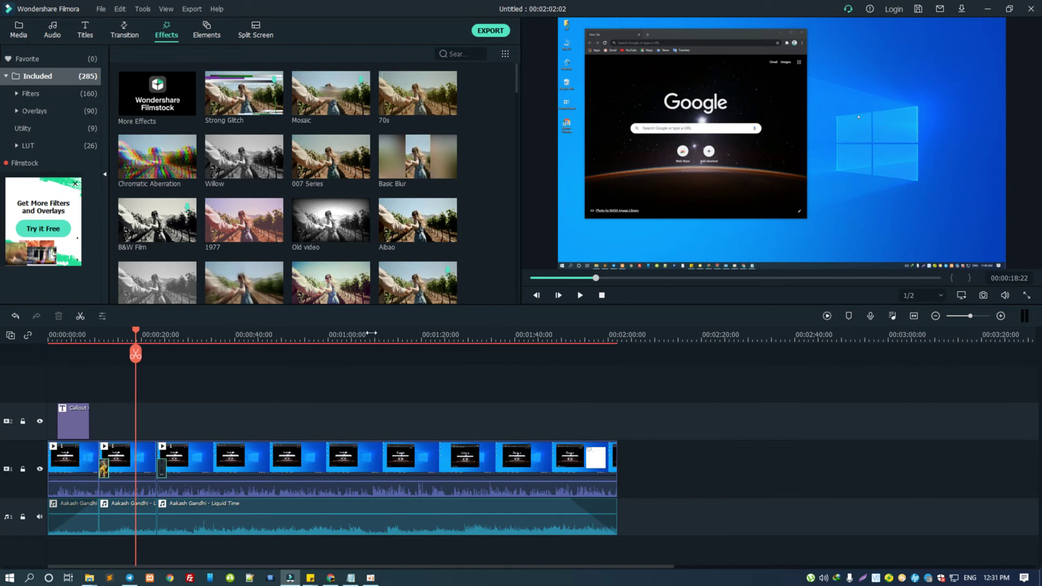
Split the screen recording and music at about 00:01:02, keeping the pieces together.
left_click(338, 335)
left_click(342, 335)
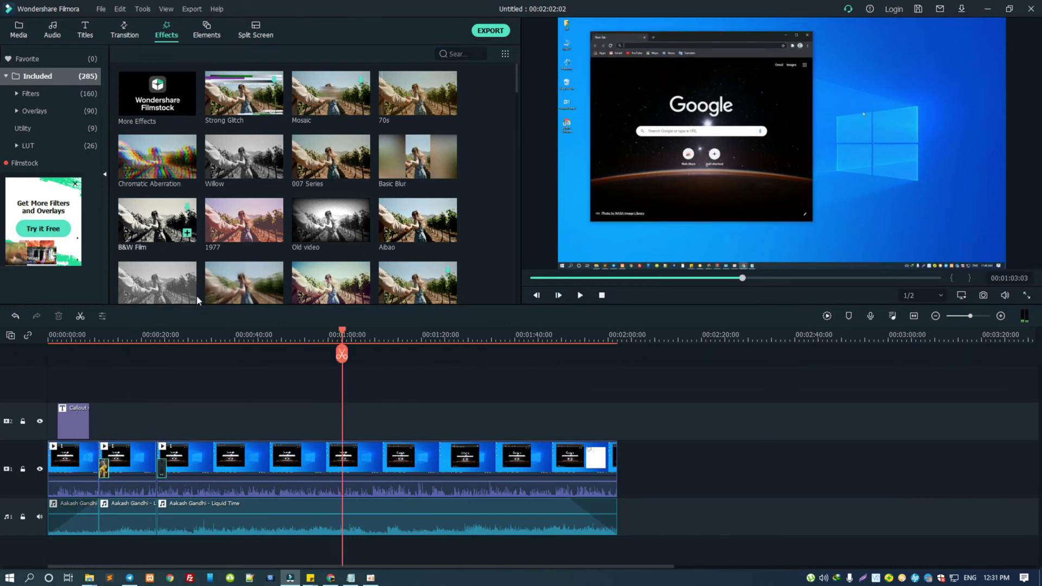
left_click(342, 355)
left_click_drag(388, 456, 556, 460)
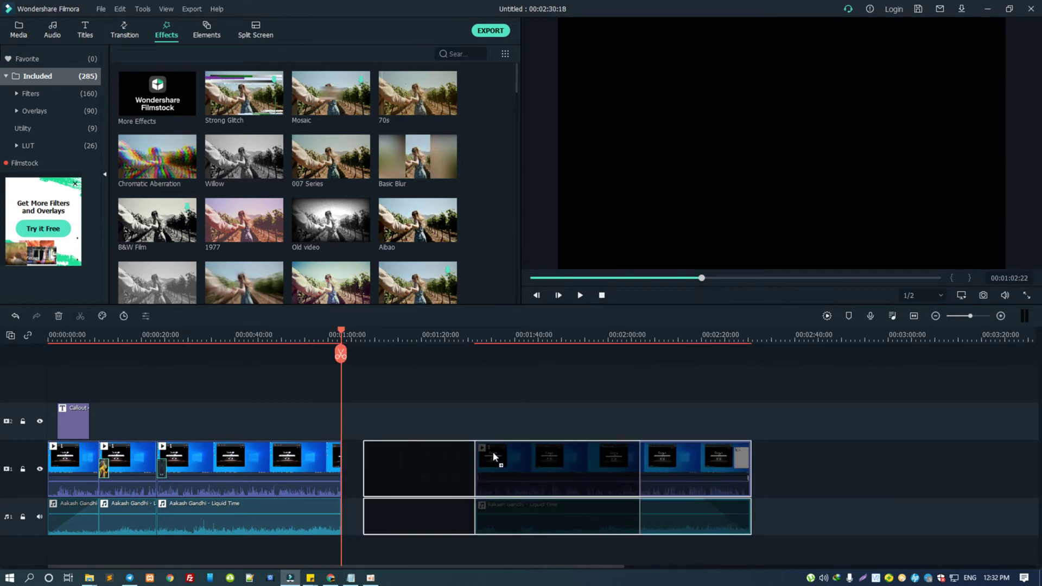
left_click_drag(556, 460, 479, 457)
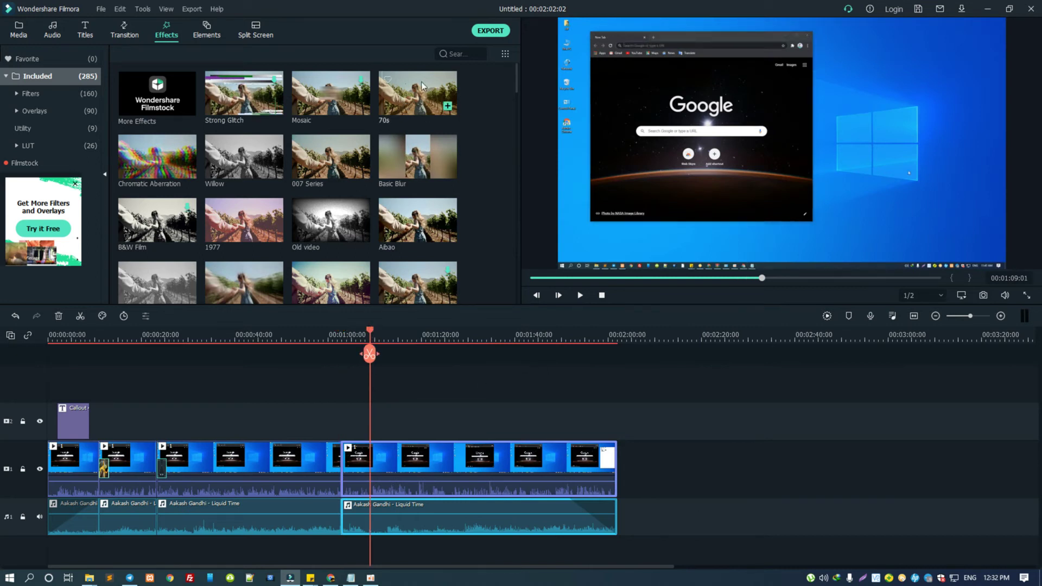
Preview the 70s, 007 Series and 1977 effects.
left_click(439, 115)
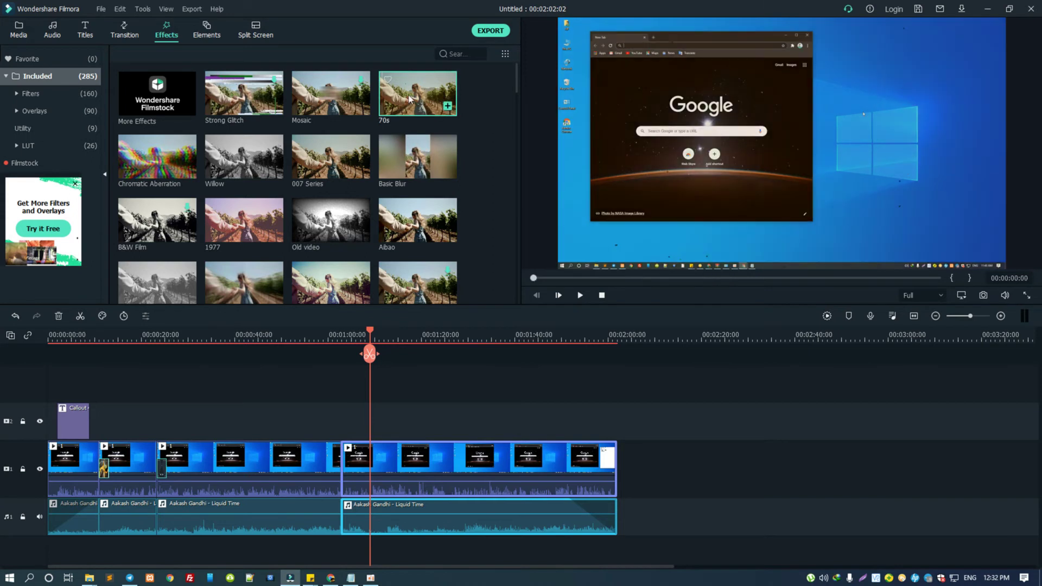
left_click(410, 383)
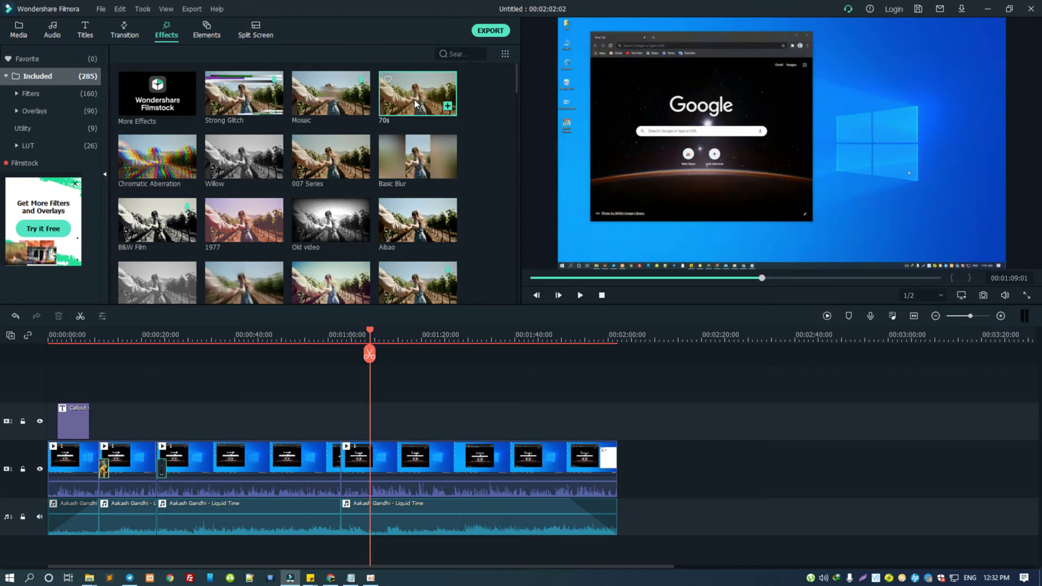
left_click(415, 100)
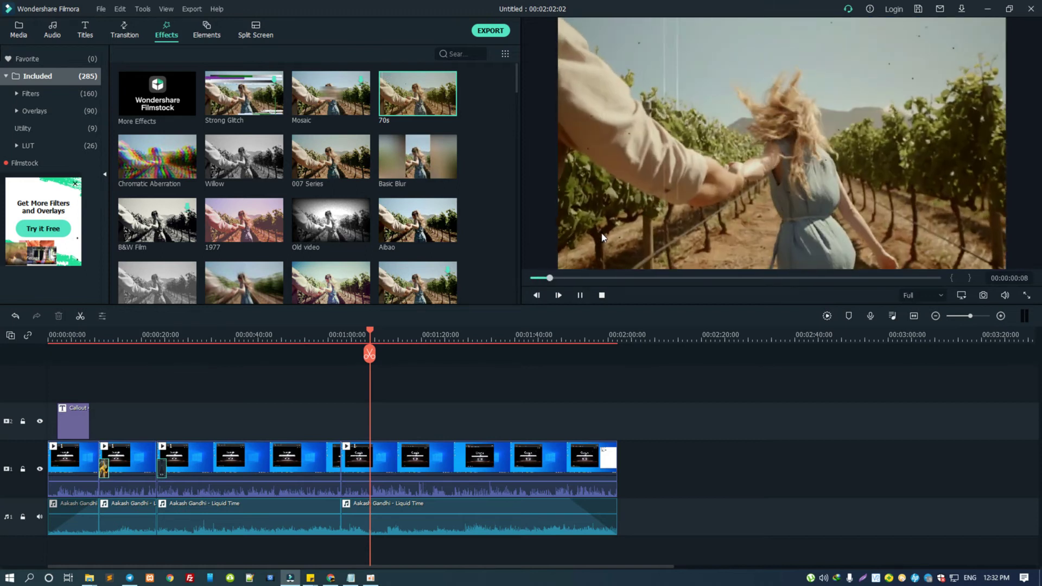
left_click(331, 156)
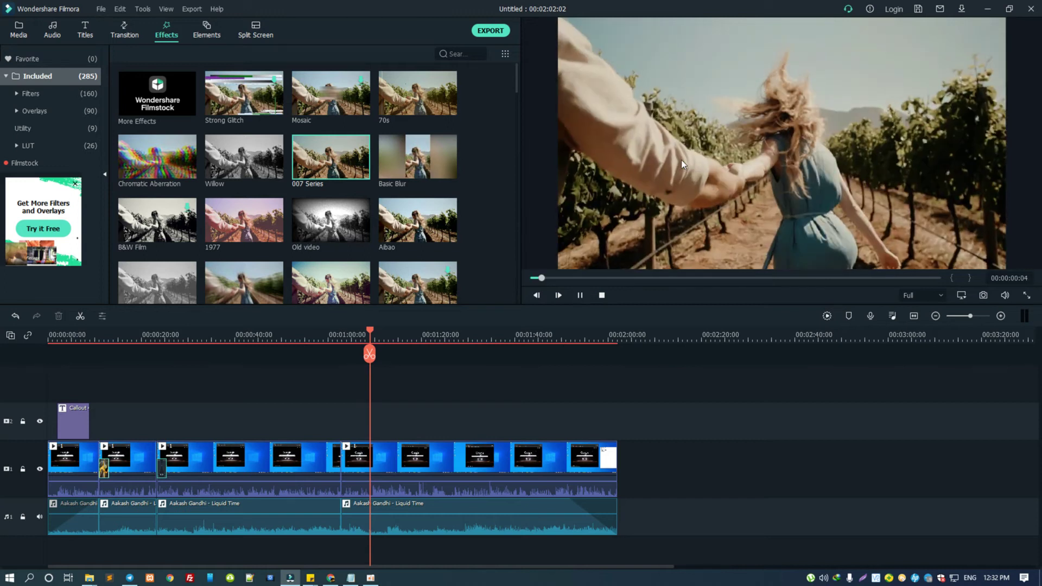
left_click(247, 225)
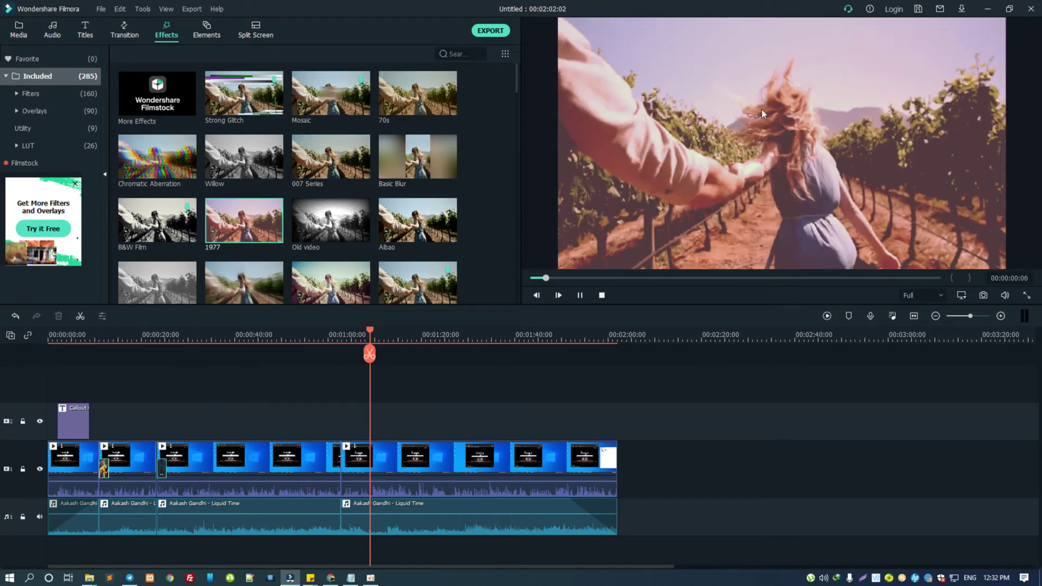
scroll(388, 177, "down", 10)
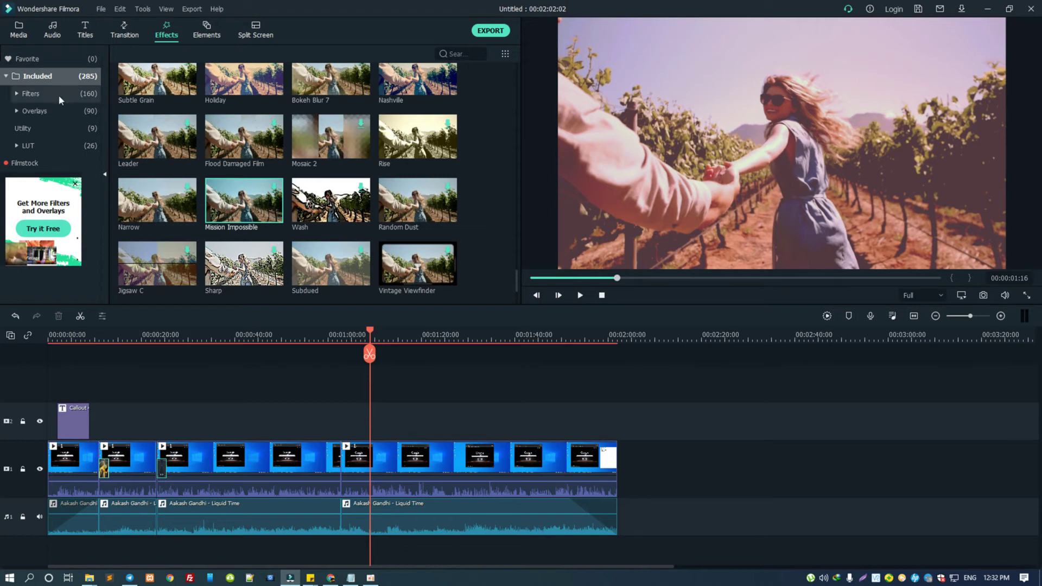
Show the Filters category, preview Chromatic Aberration and drop it on the second video clip.
left_click(32, 94)
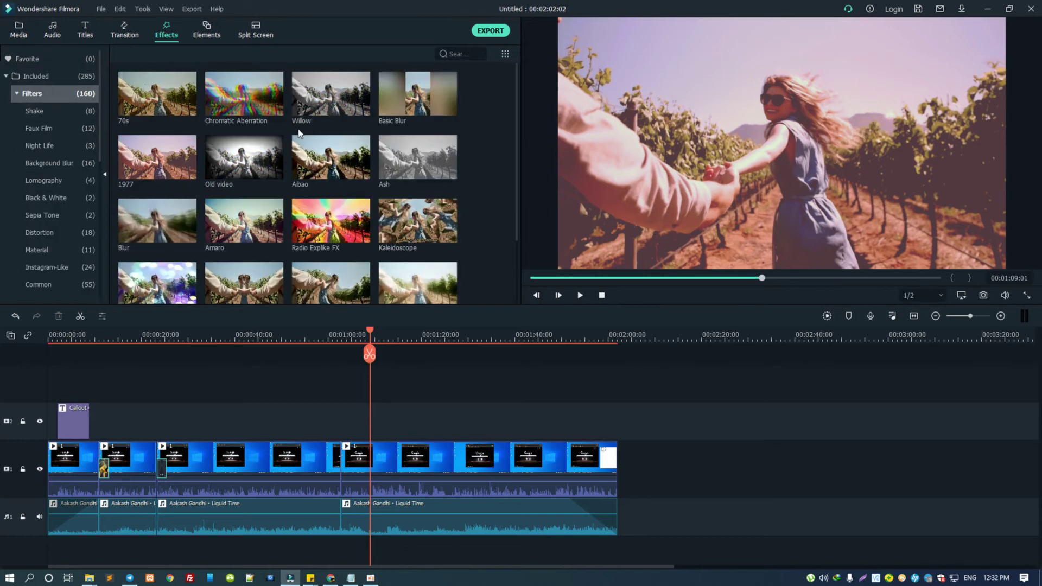
left_click(251, 104)
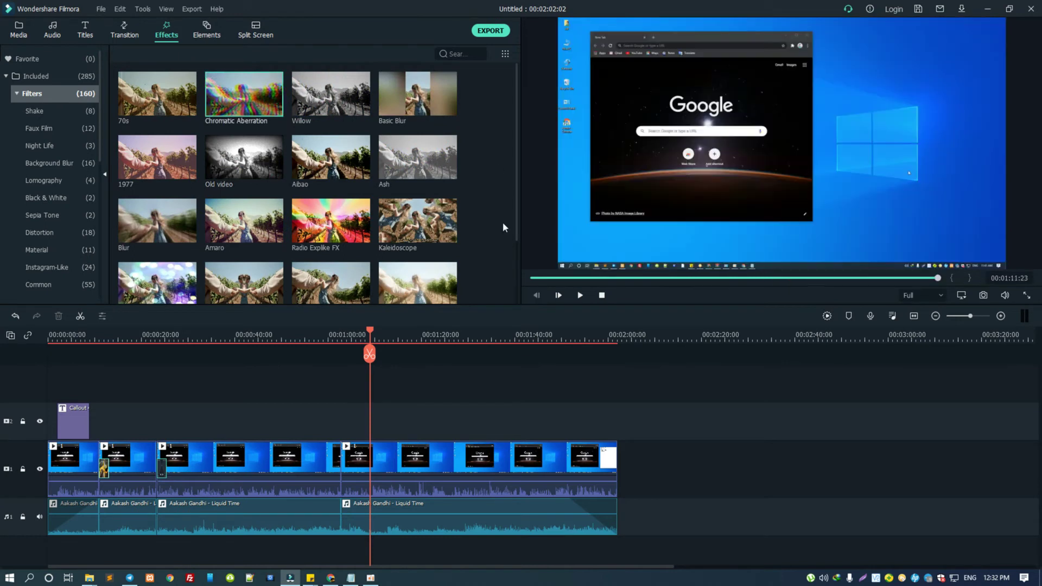
left_click(723, 113)
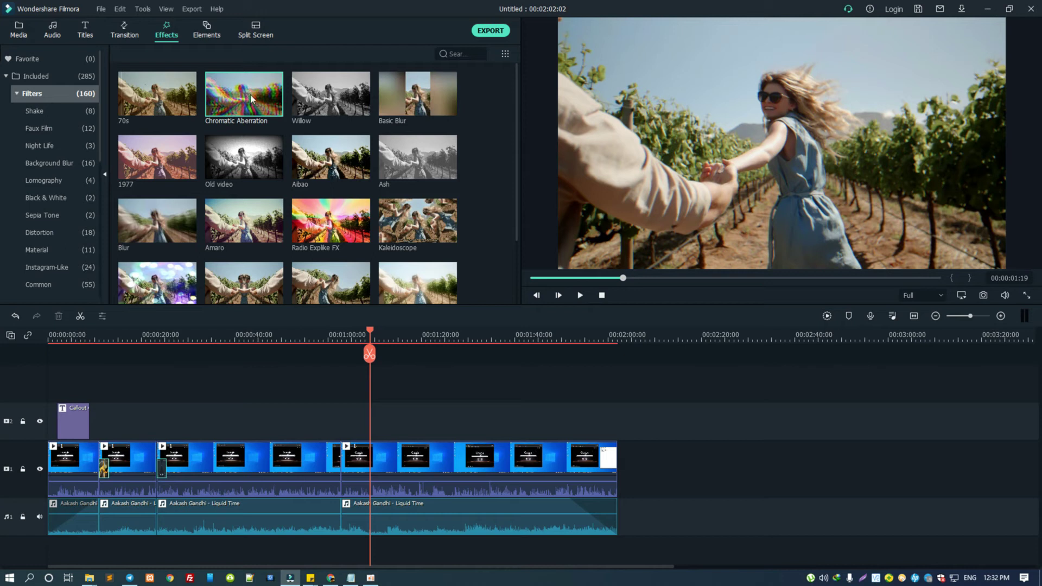
mouse_move(248, 96)
left_mouse_down()
mouse_move(417, 509)
mouse_move(392, 456)
left_mouse_up()
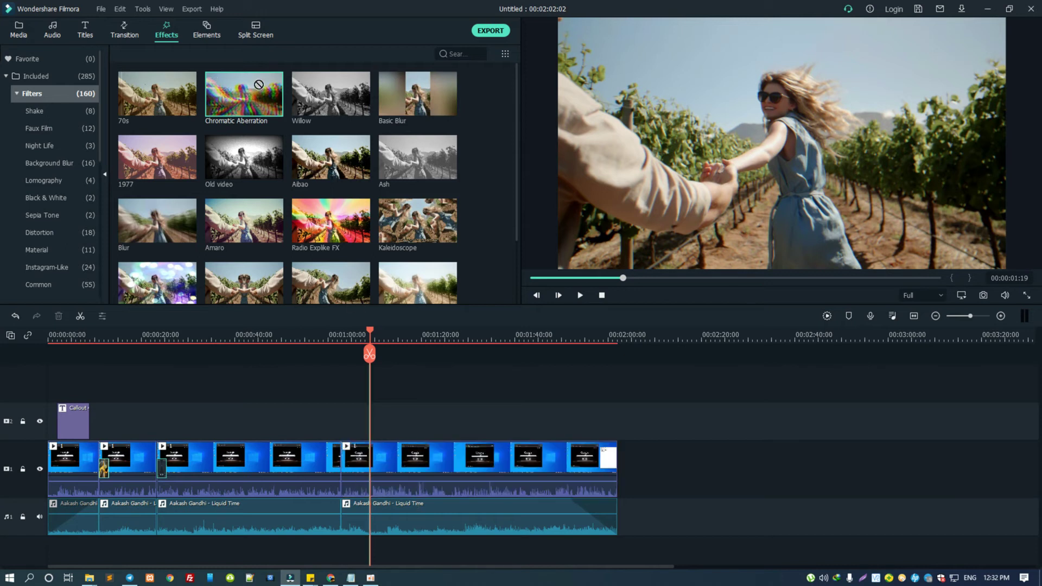
Split the second clip at the playhead, add Chromatic Aberration near 00:01:00, and preview it.
left_click(406, 460)
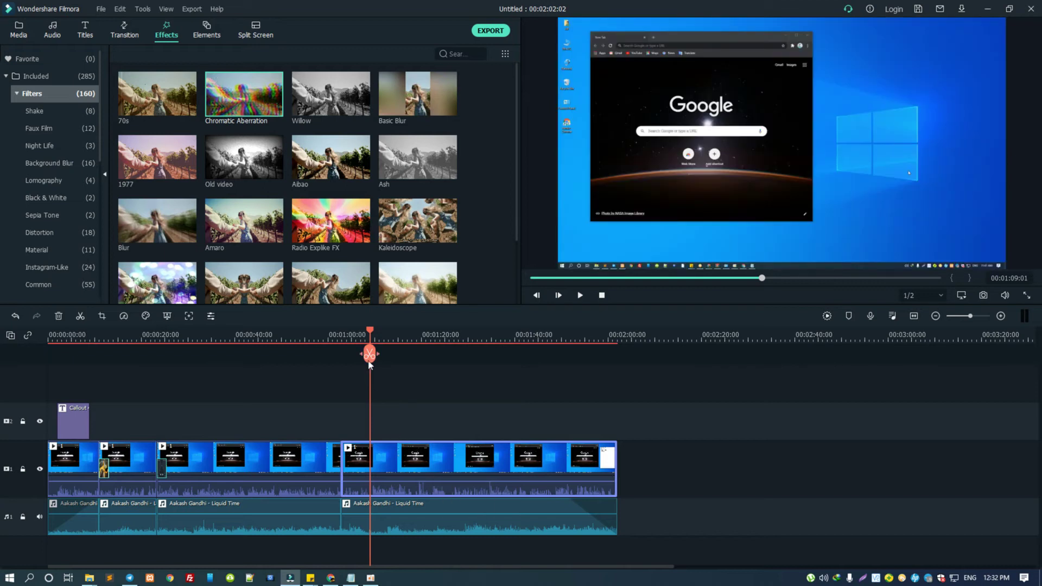
left_click(369, 352)
left_click(360, 455)
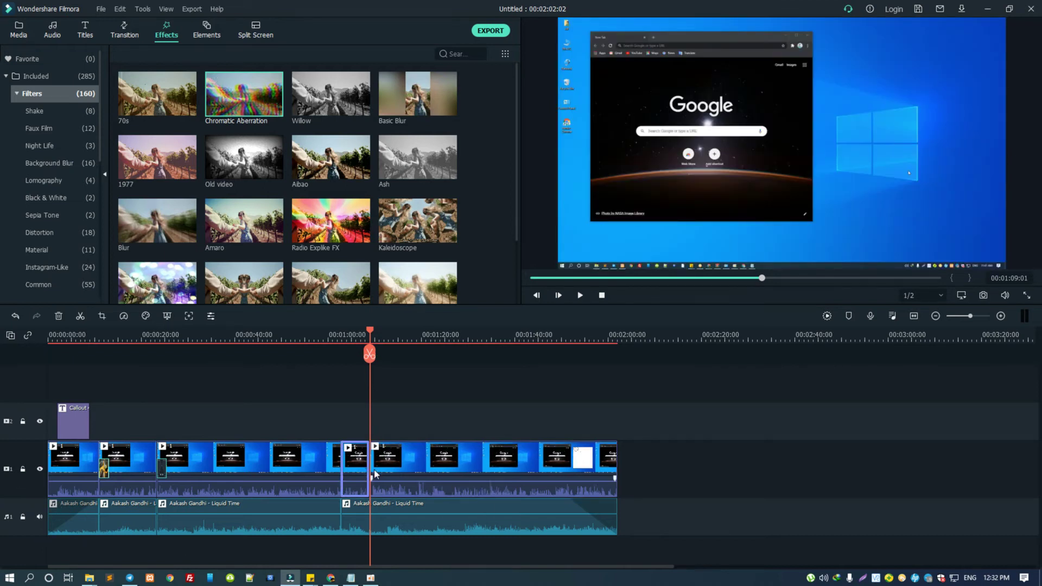
left_click(274, 107)
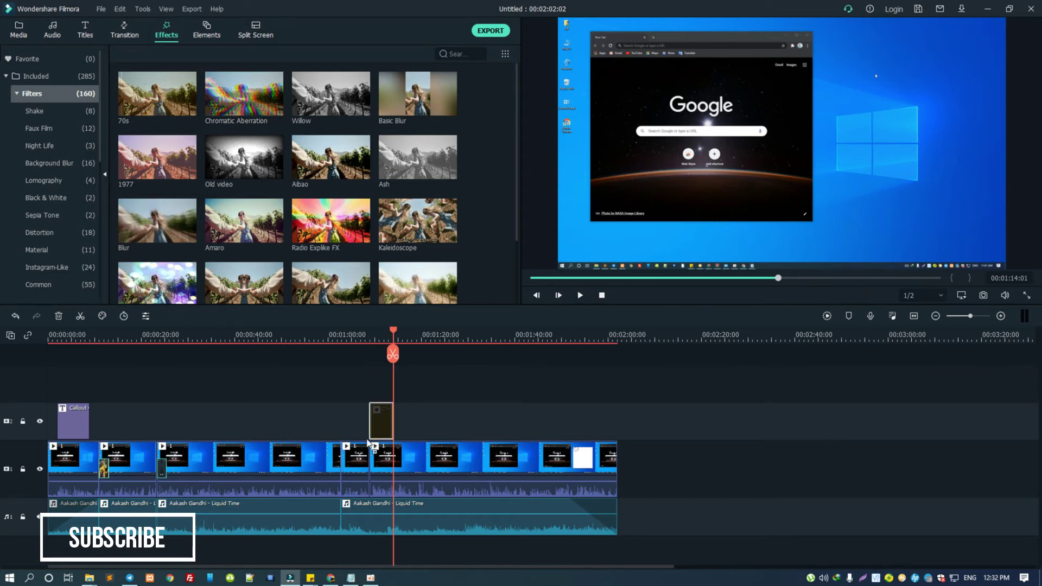
left_click_drag(381, 416, 358, 467)
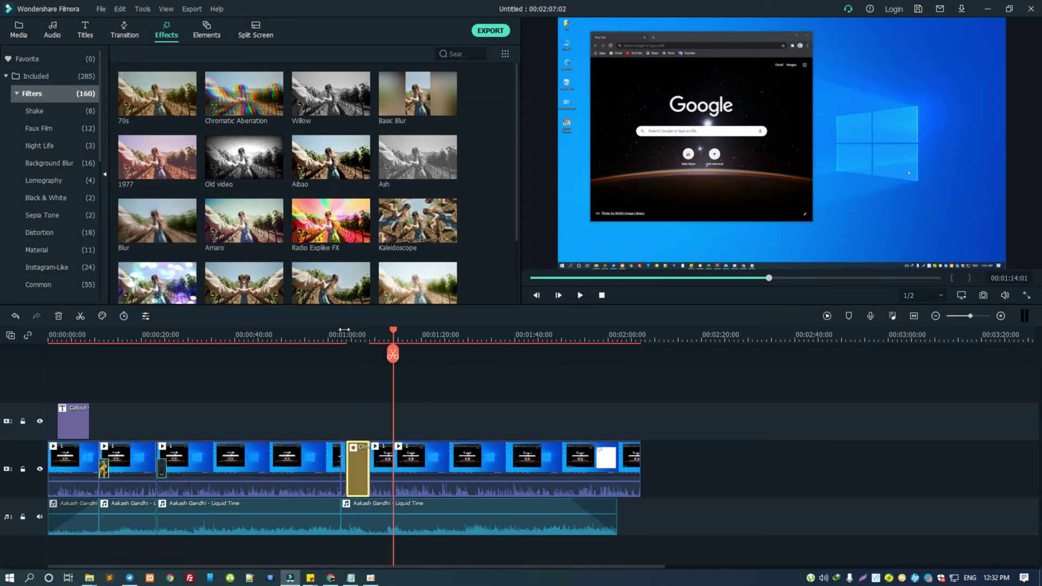
left_click(335, 332)
key("space")
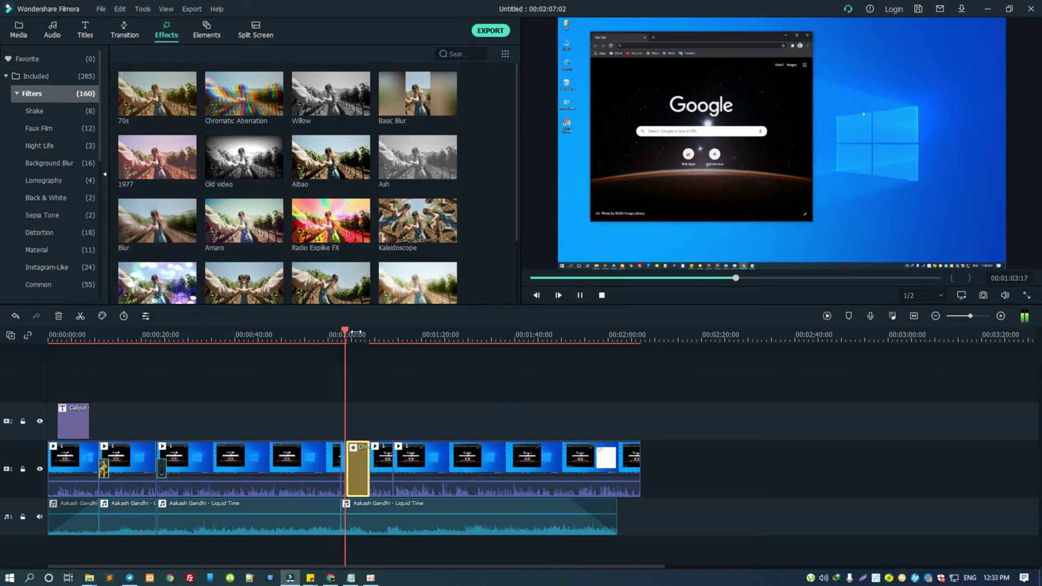
key("space")
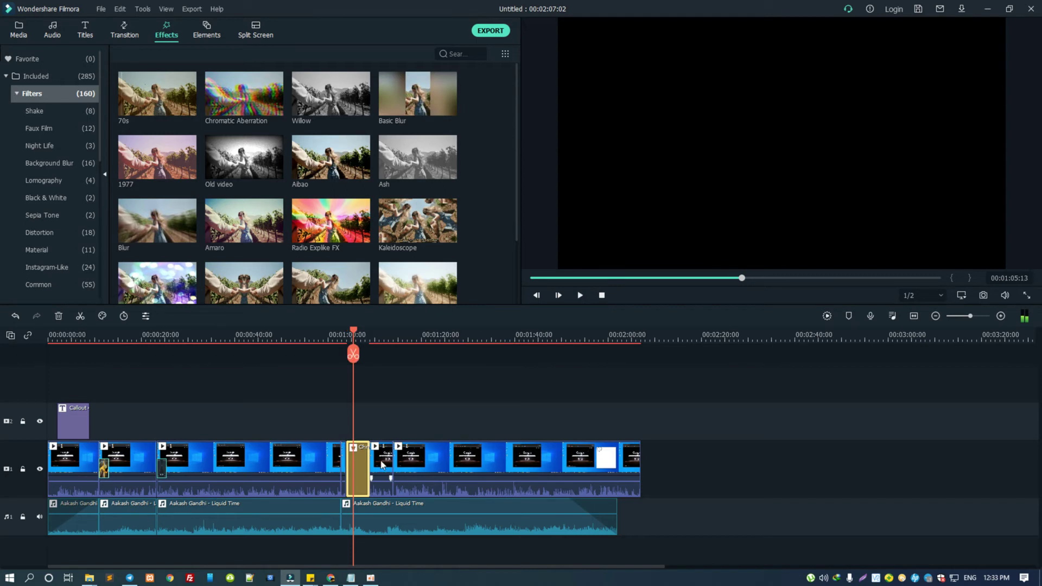
Undo the misplaced filter clip, apply Chromatic Aberration to the short clip, and preview it.
left_click(358, 463)
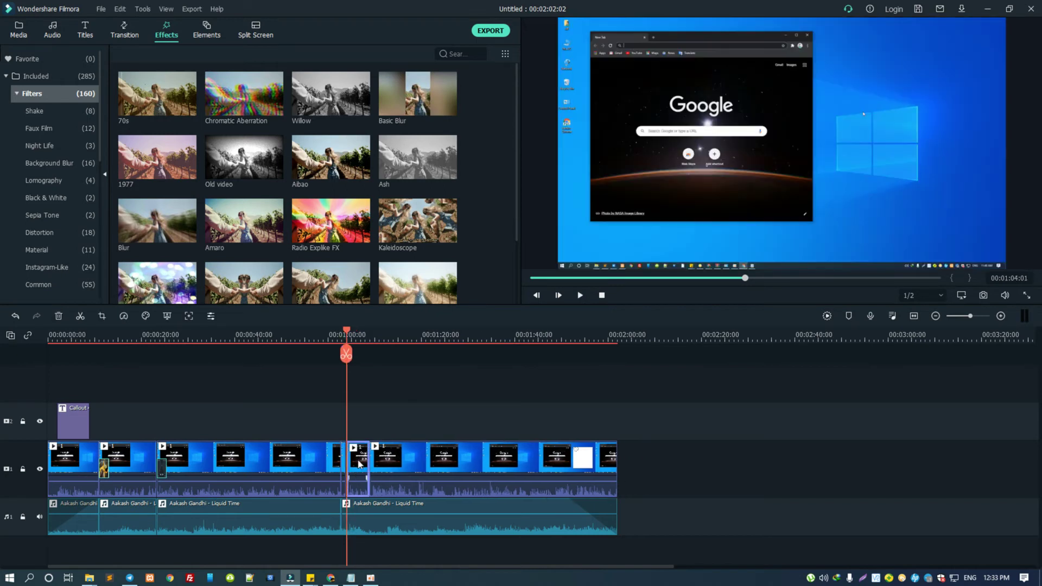
key("ctrl+v")
left_click_drag(358, 461, 382, 422)
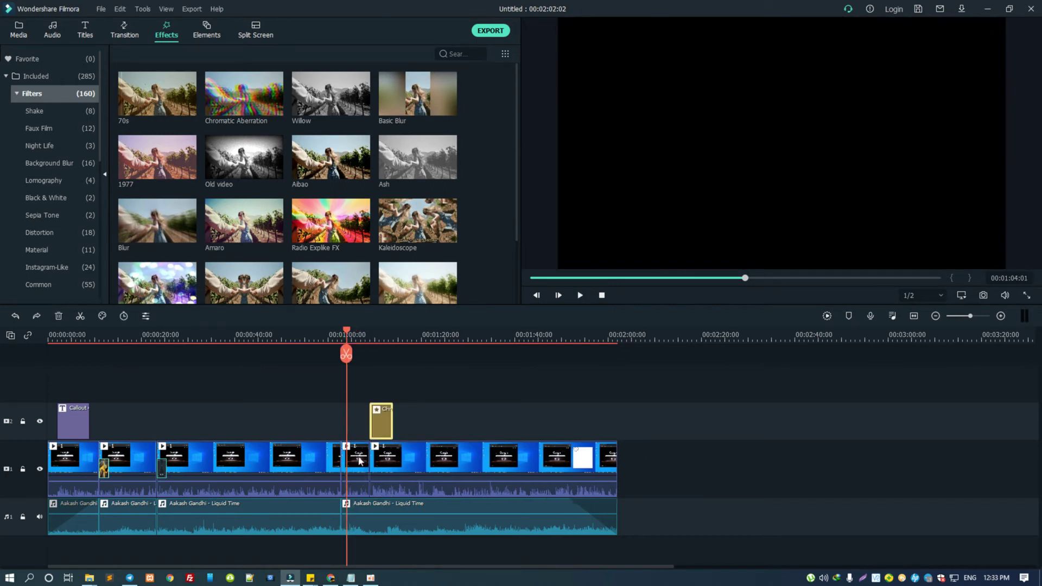
key("ctrl+z")
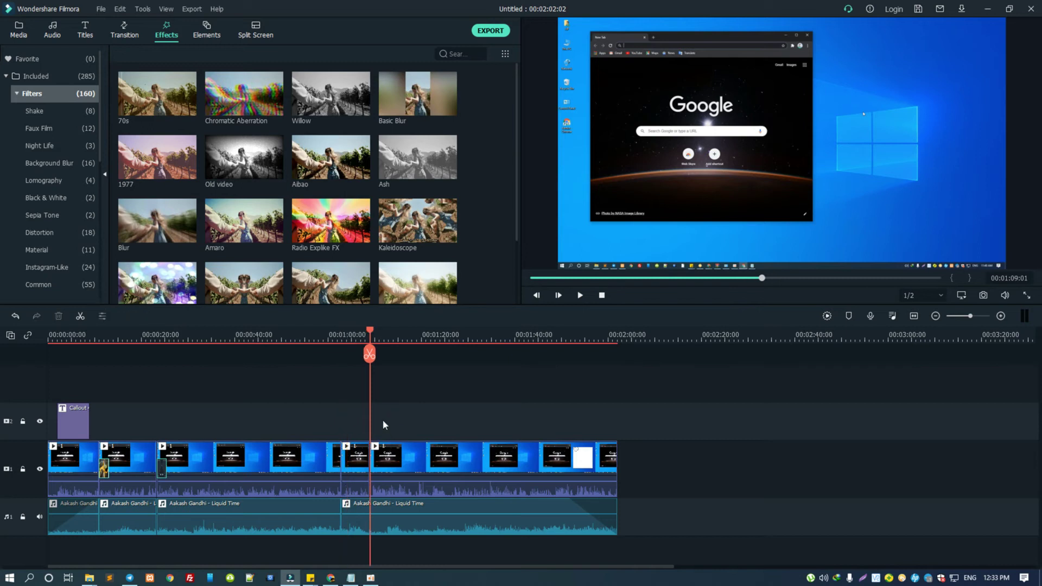
key("ctrl+z")
left_click_drag(244, 93, 355, 462)
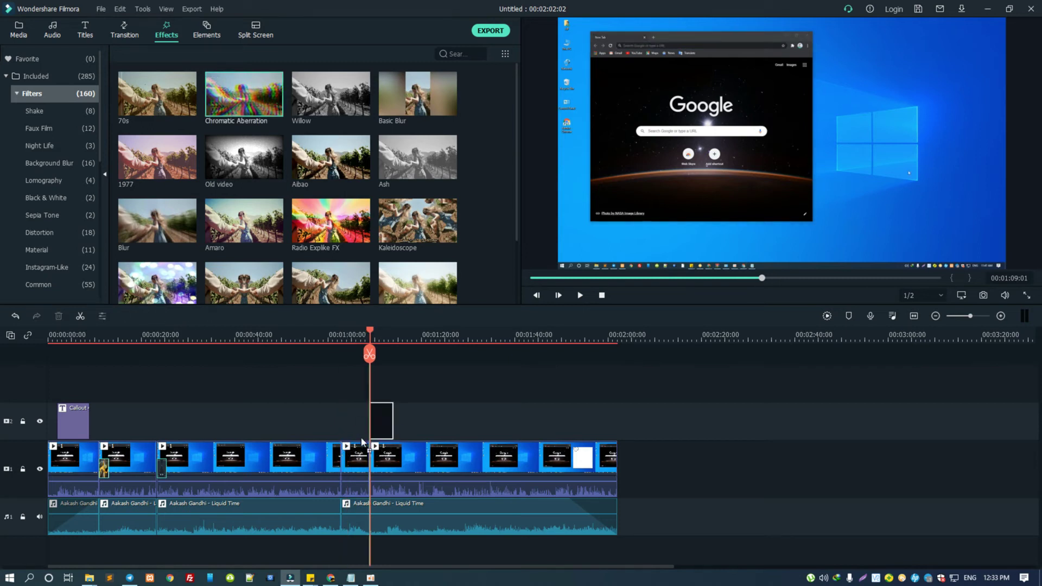
left_click(340, 330)
key("space")
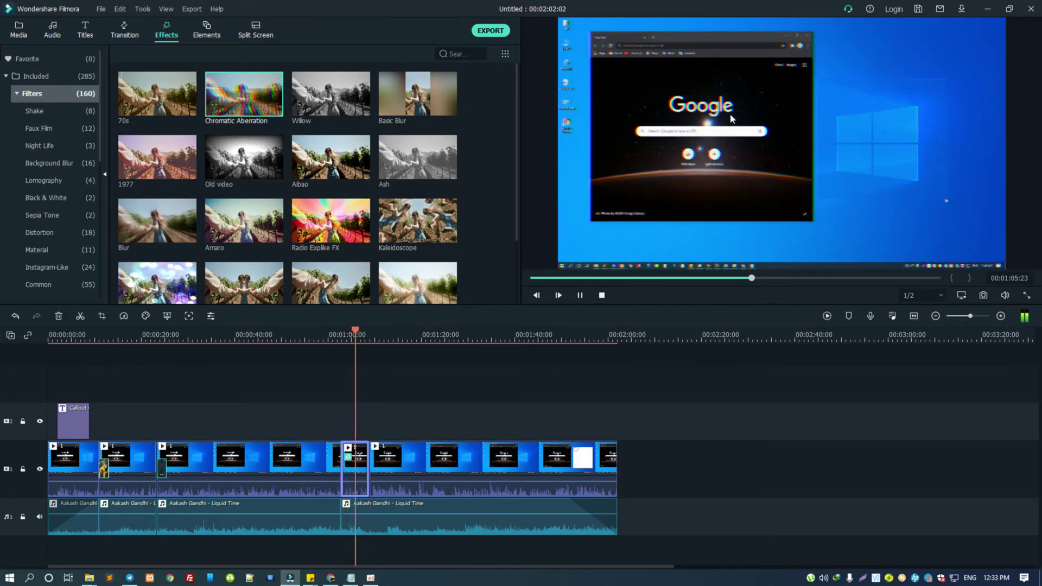
key("space")
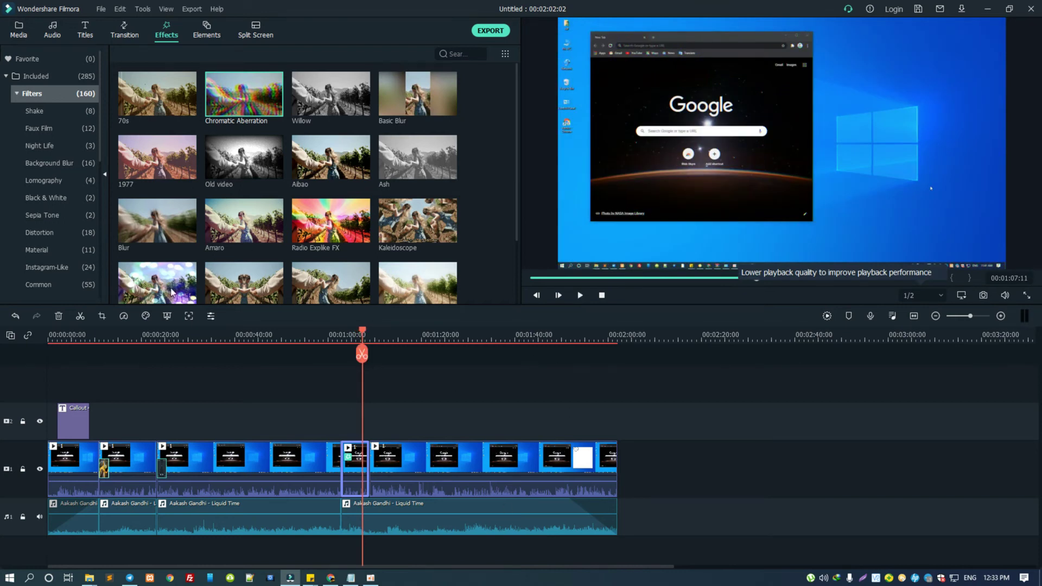
Play the long clip from about 01:13 to preview its bokeh lights.
left_click(391, 337)
left_click(409, 458)
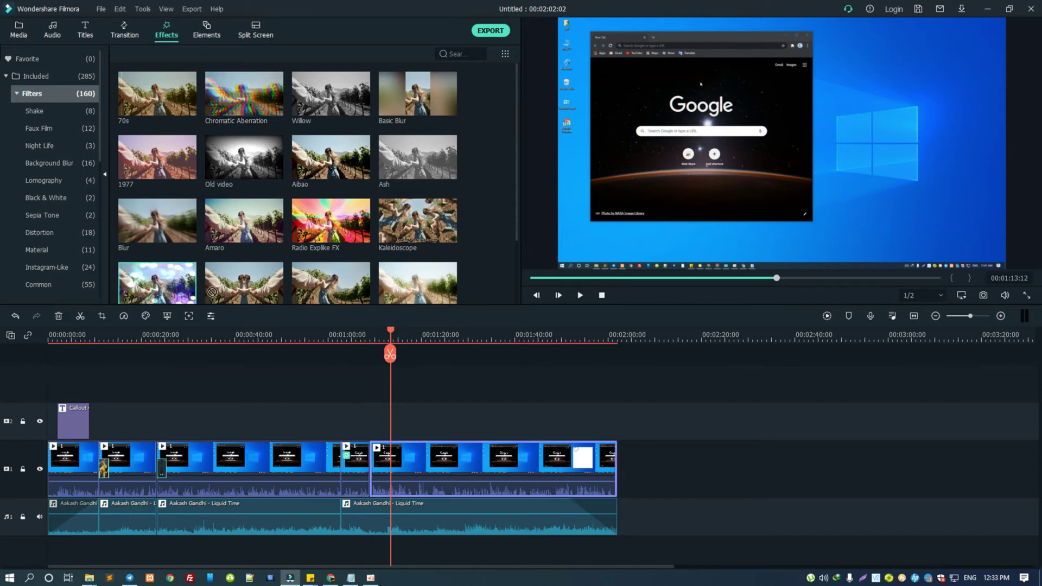
key("space")
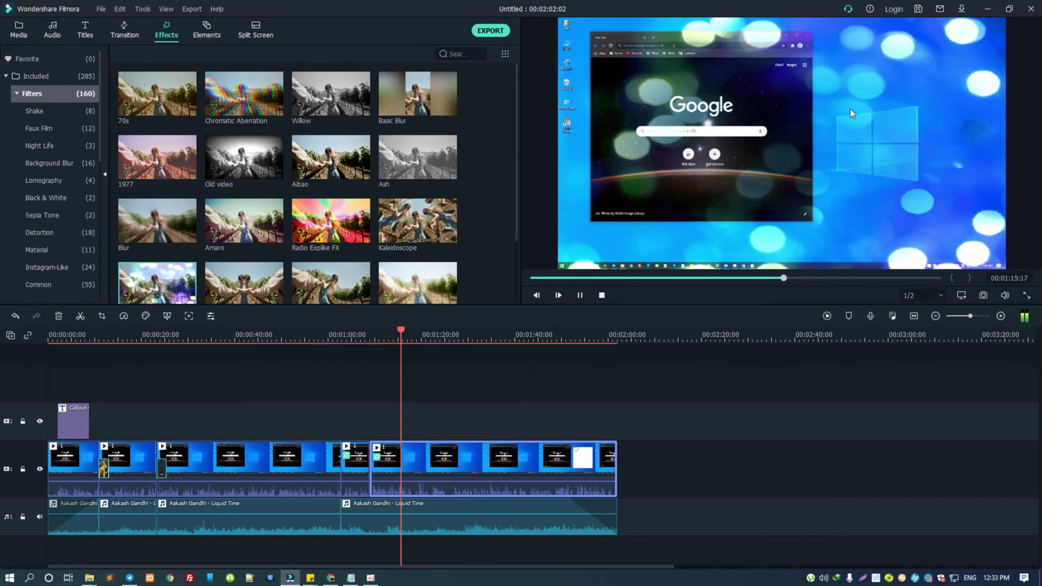
key("space")
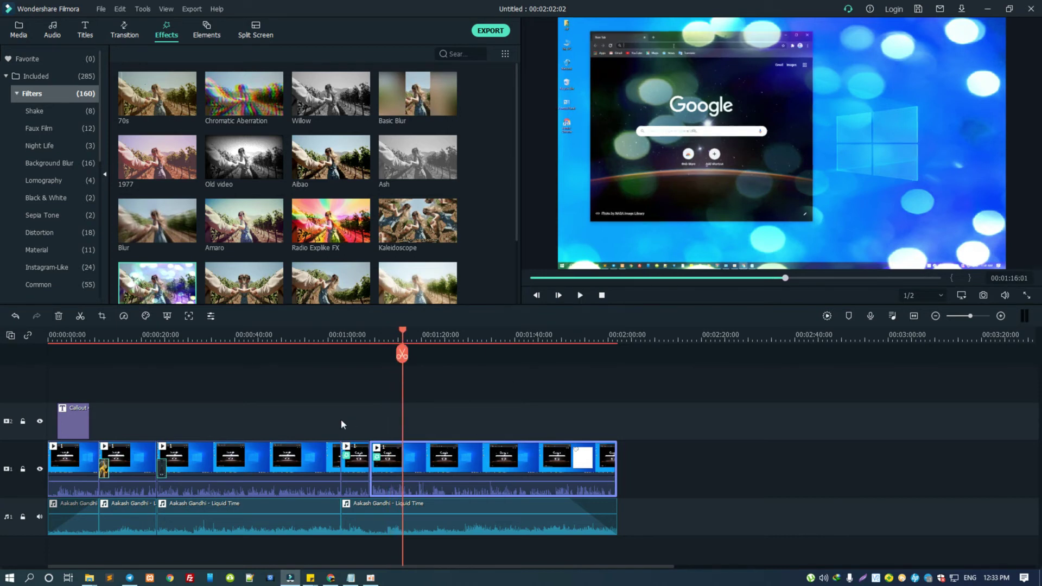
Browse the Faux Film, Night Life, Background Blur, Sepia Tone and Material filter categories.
left_click(38, 132)
left_click(42, 149)
left_click(43, 170)
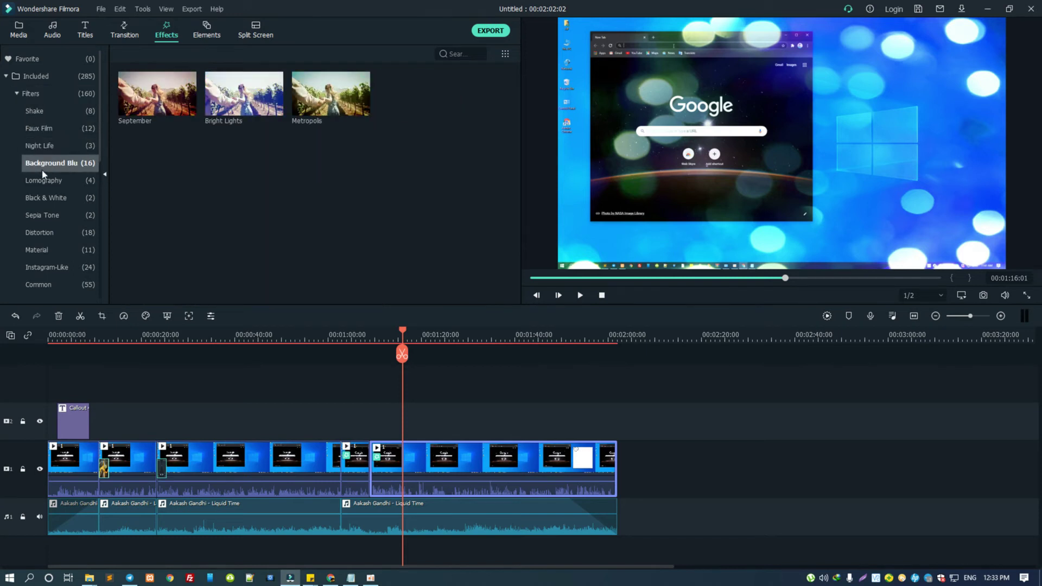
left_click(47, 214)
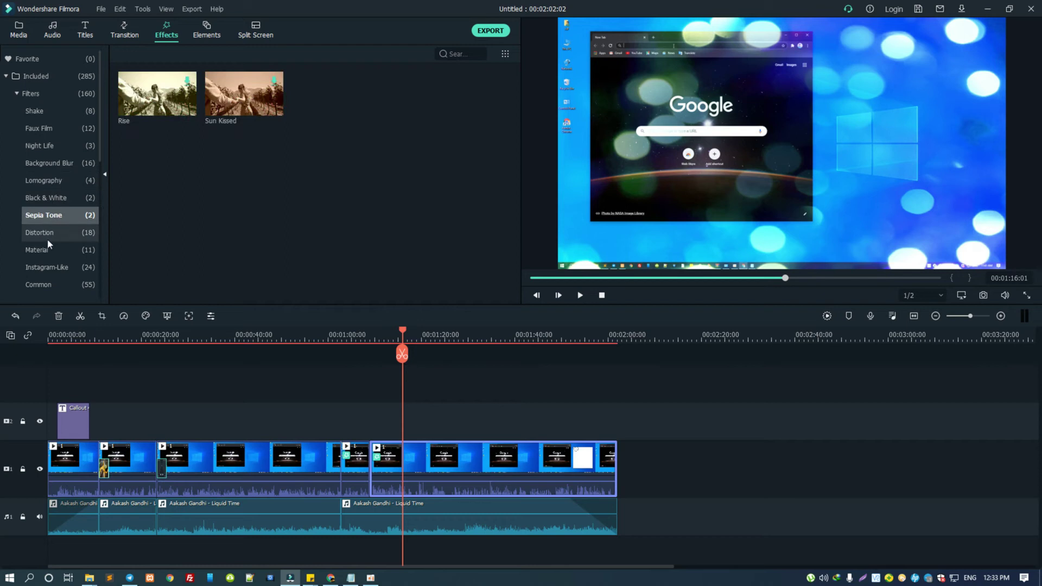
left_click(47, 248)
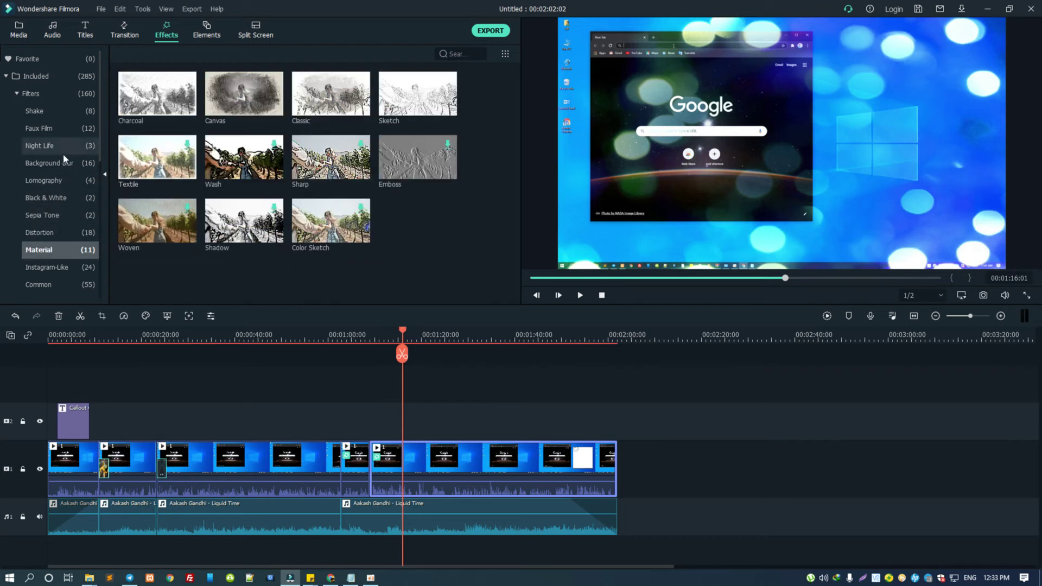
Browse the Elements library's Love and Journey categories, settle on Shapes, and park the playhead near 01:28.
left_click(212, 33)
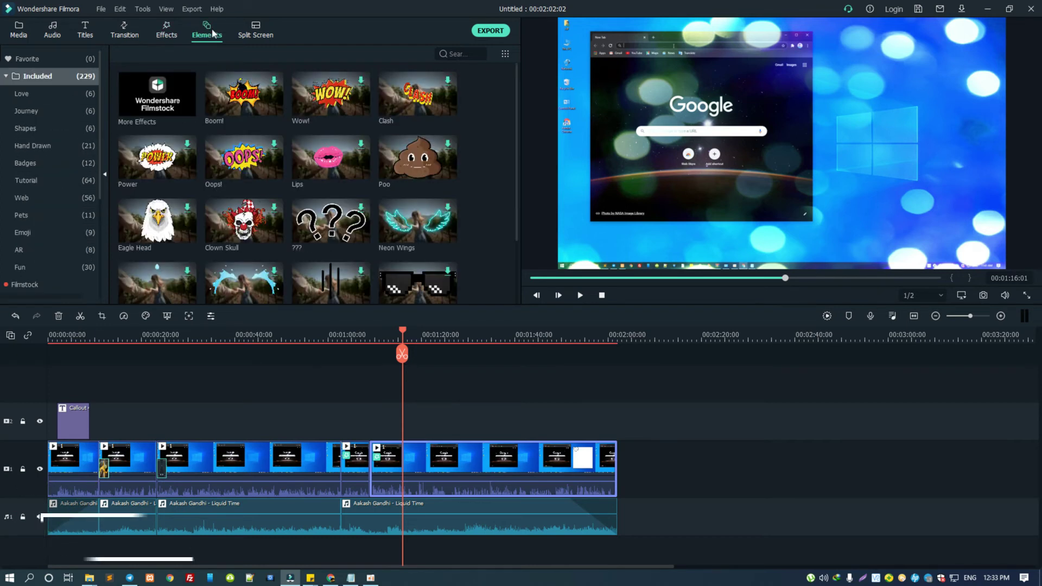
scroll(287, 151, "down", 10)
scroll(287, 150, "down", 5)
scroll(288, 149, "down", 5)
scroll(288, 150, "down", 5)
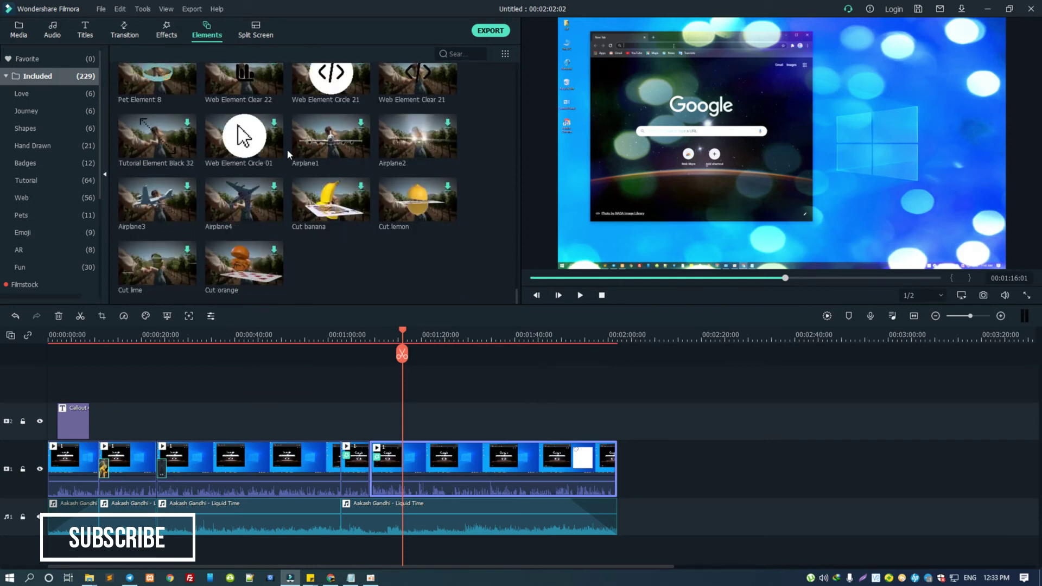
scroll(288, 149, "up", 3)
scroll(287, 150, "up", 3)
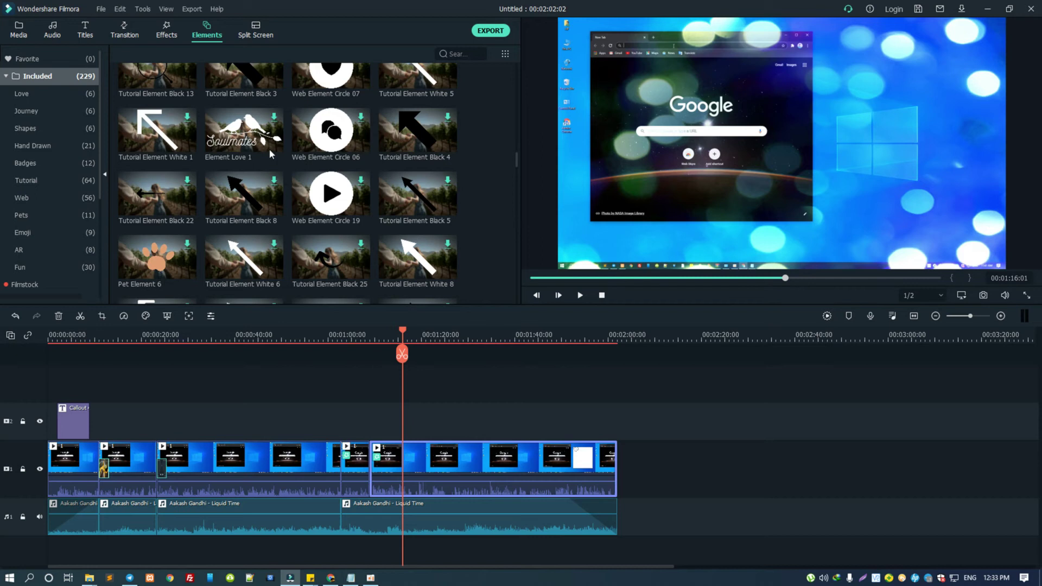
scroll(274, 155, "up", 5)
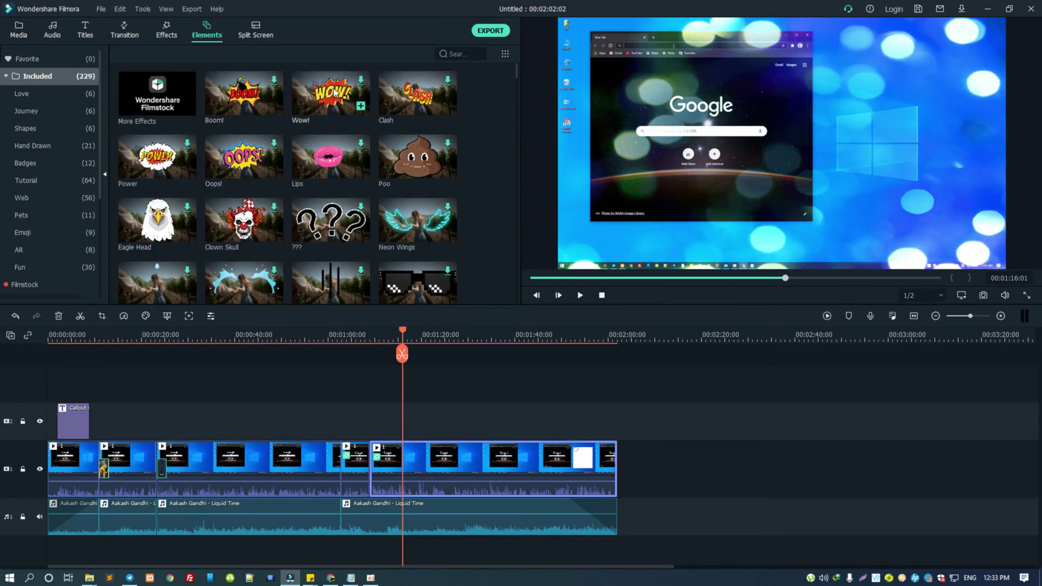
left_click(44, 95)
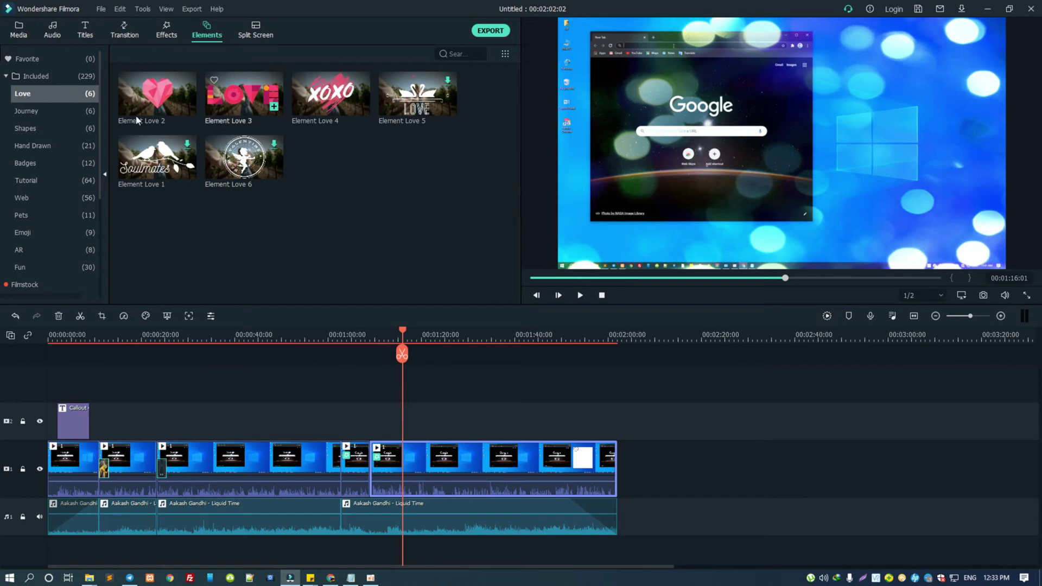
left_click(81, 111)
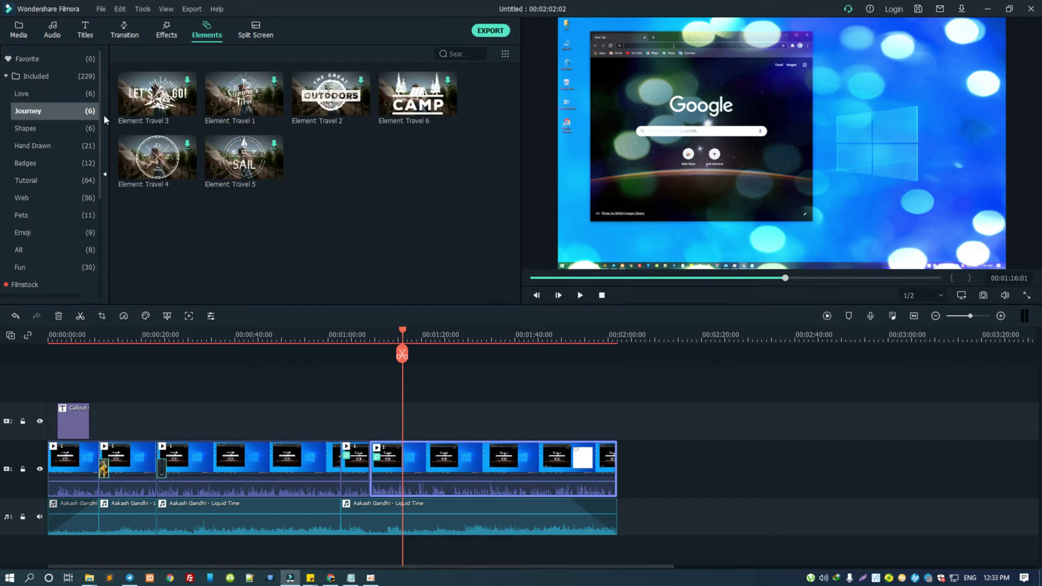
left_click(54, 130)
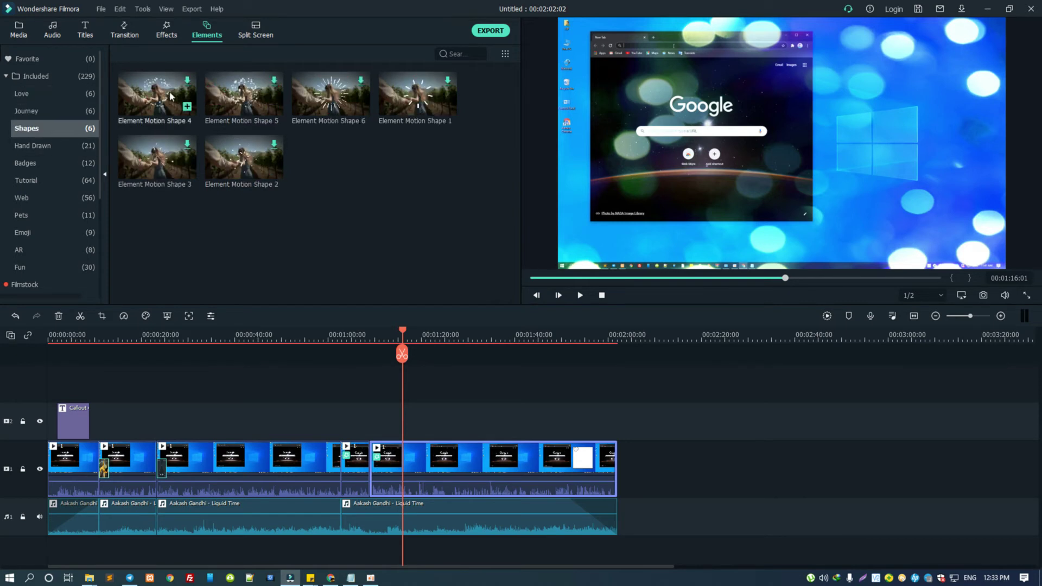
left_click(458, 341)
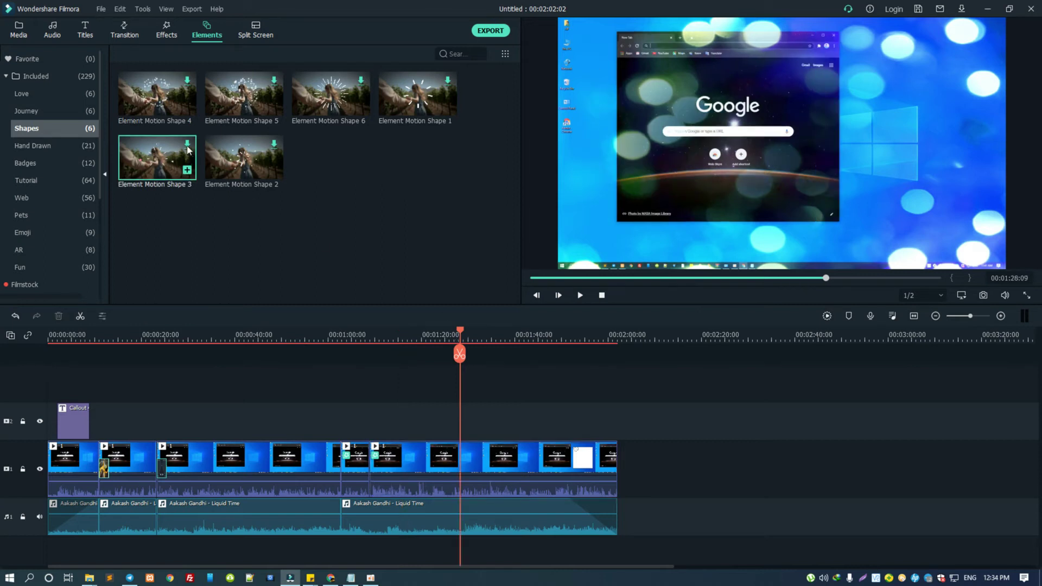
Add Element Motion Shape 3, preview it, and move it to 00:43 on track 2.
left_click(186, 171)
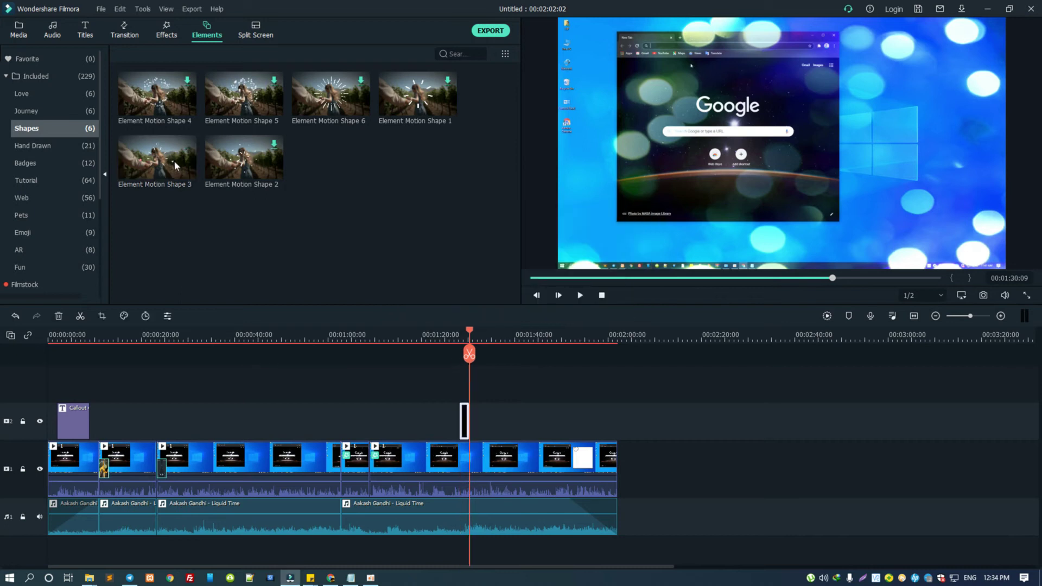
left_click(450, 335)
key("space")
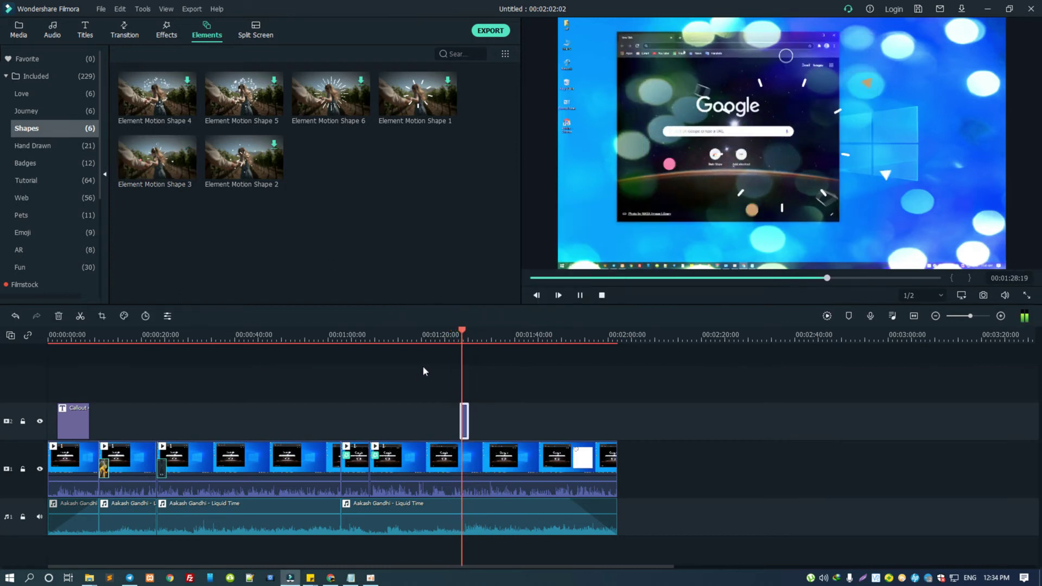
key("space")
left_click(245, 335)
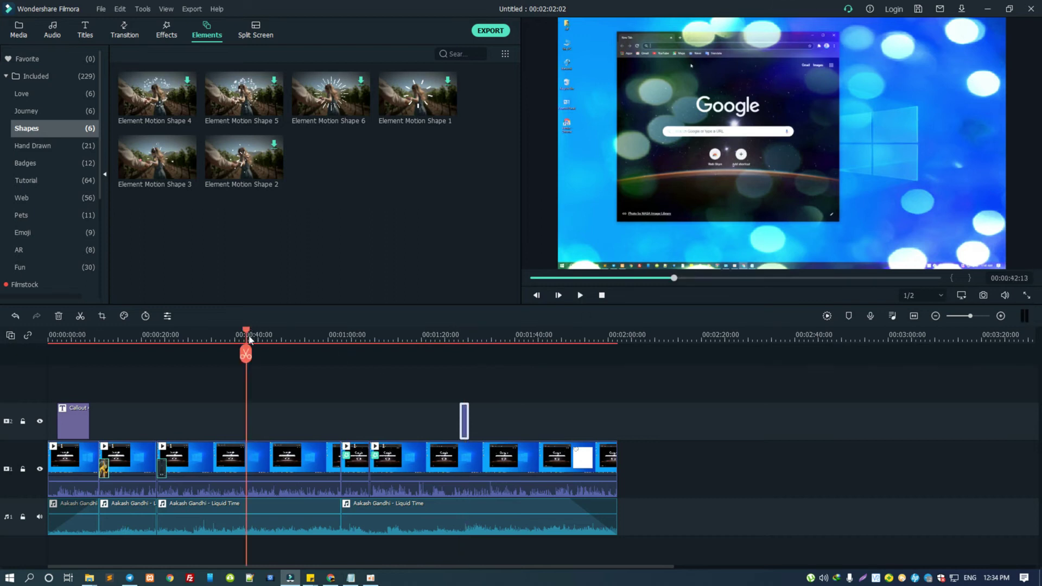
left_click(250, 339)
left_click_drag(465, 426, 257, 422)
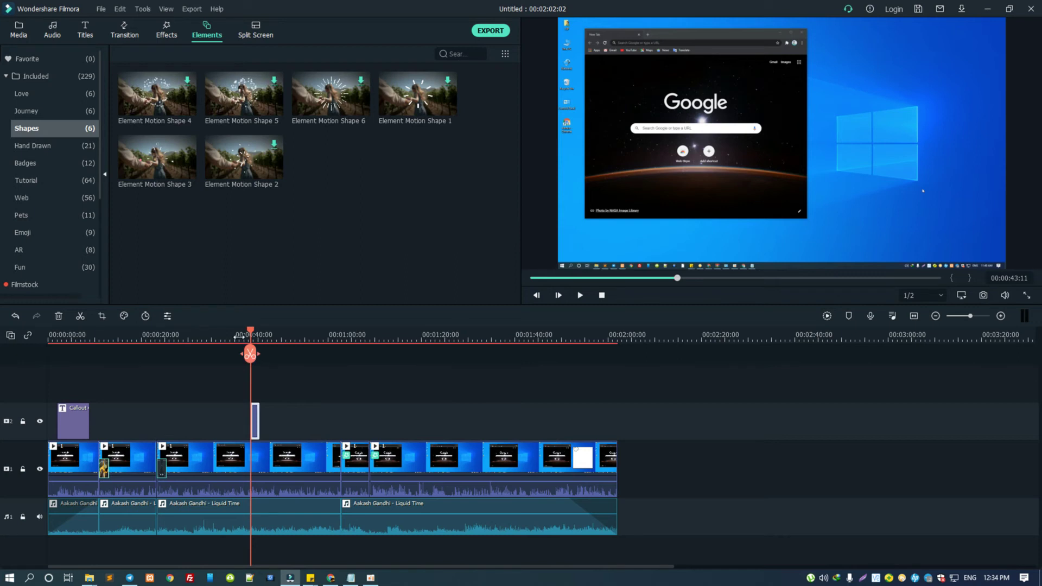
Preview the repositioned shape, then add Element Motion Shape 5 at about 00:50.
left_click(238, 337)
key("space")
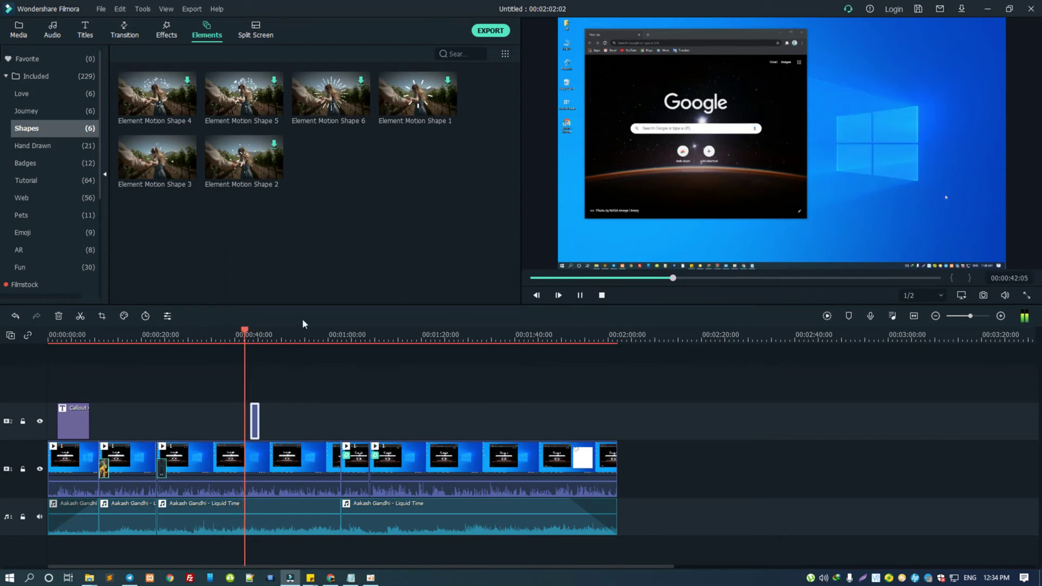
key("space")
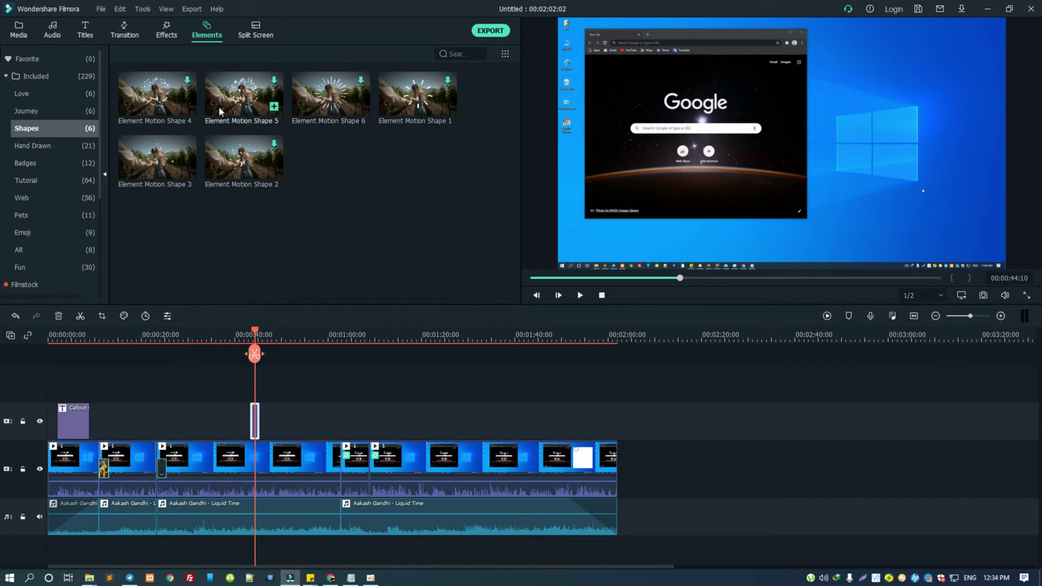
left_click(283, 341)
left_click(274, 107)
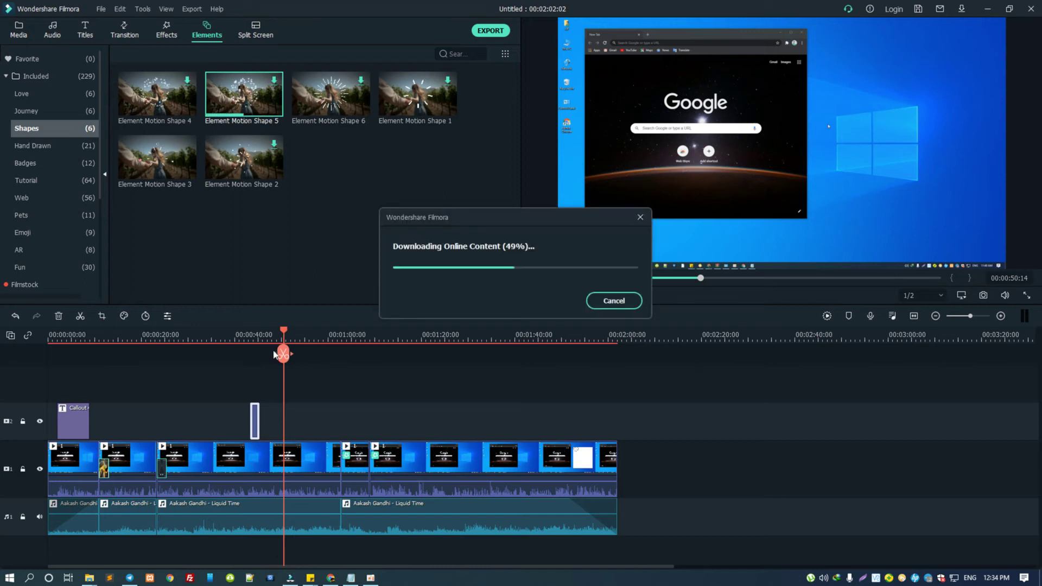
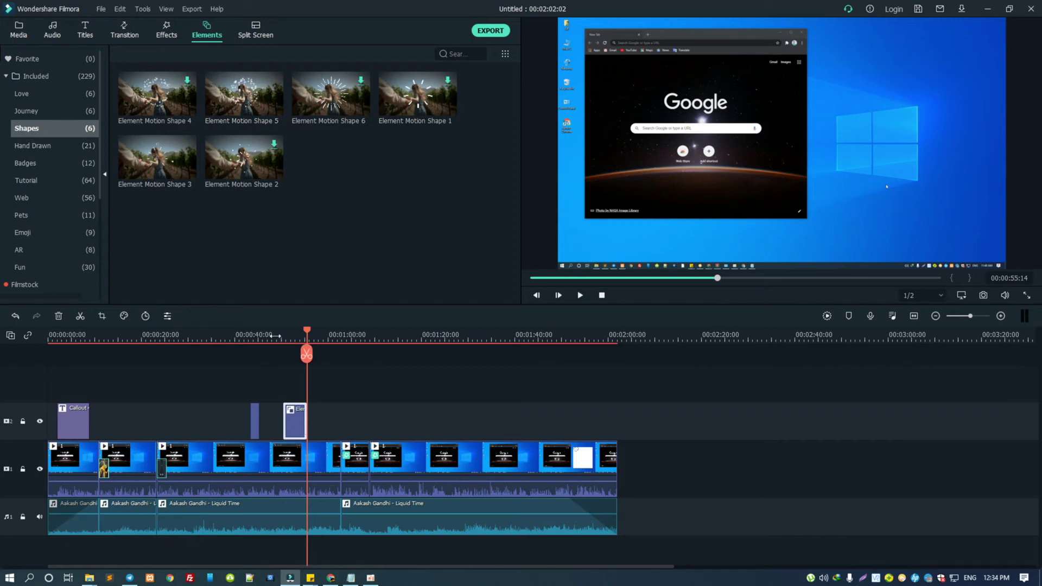
Preview the project from about 48 seconds, then bring up the Split Screen layout library.
left_click(275, 336)
key("space")
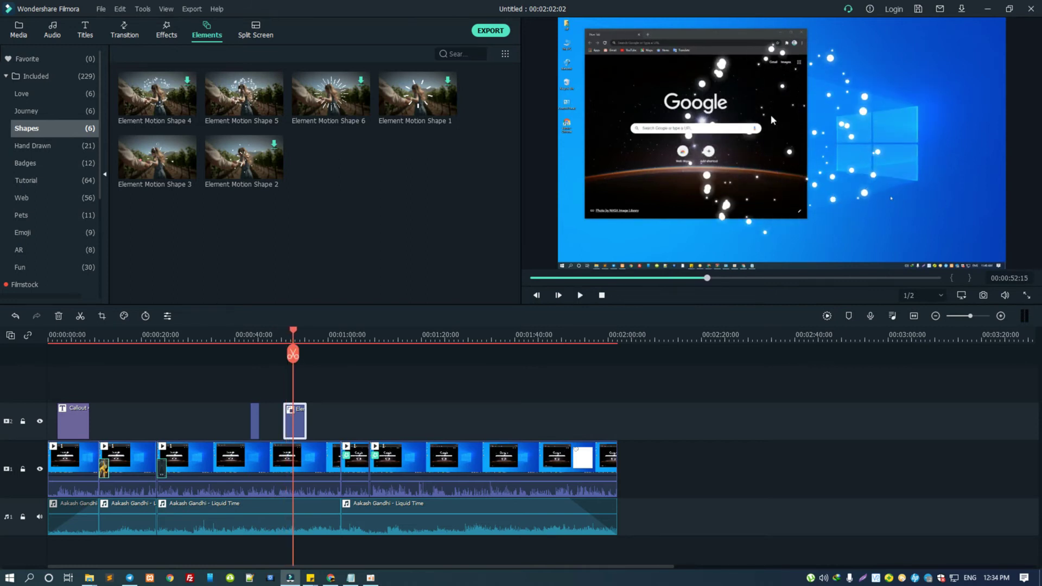
key("space")
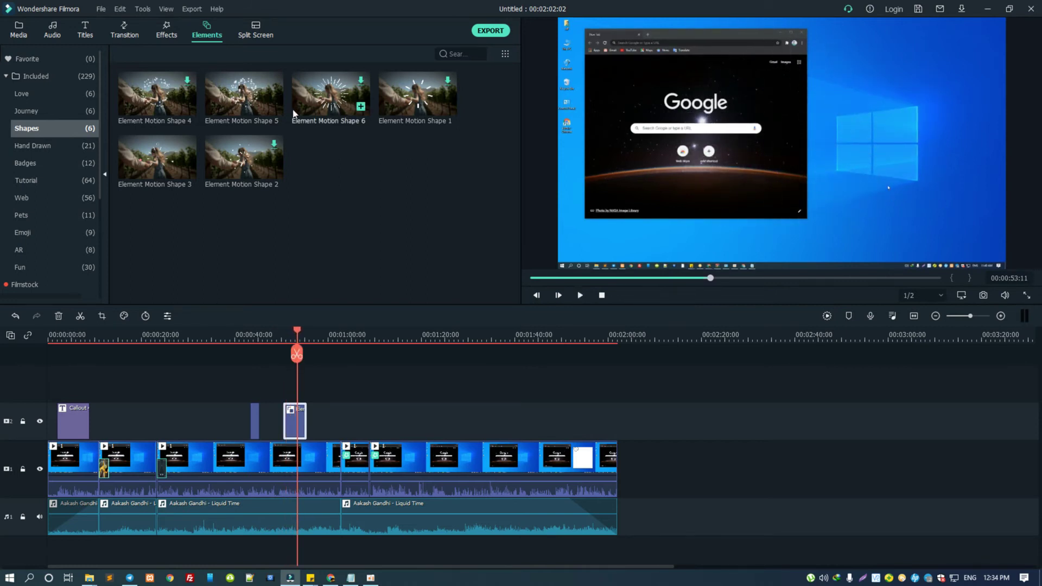
left_click(264, 33)
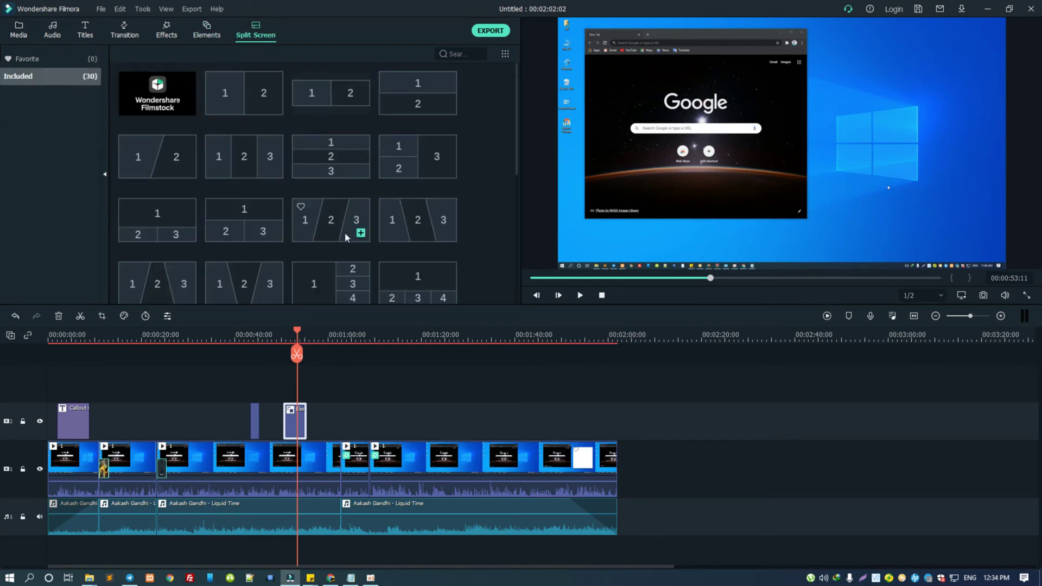
Return the playhead to the start, select all clips and shift them about a minute later.
left_click(334, 335)
left_click(496, 334)
left_click(114, 334)
left_click_drag(103, 335, 52, 335)
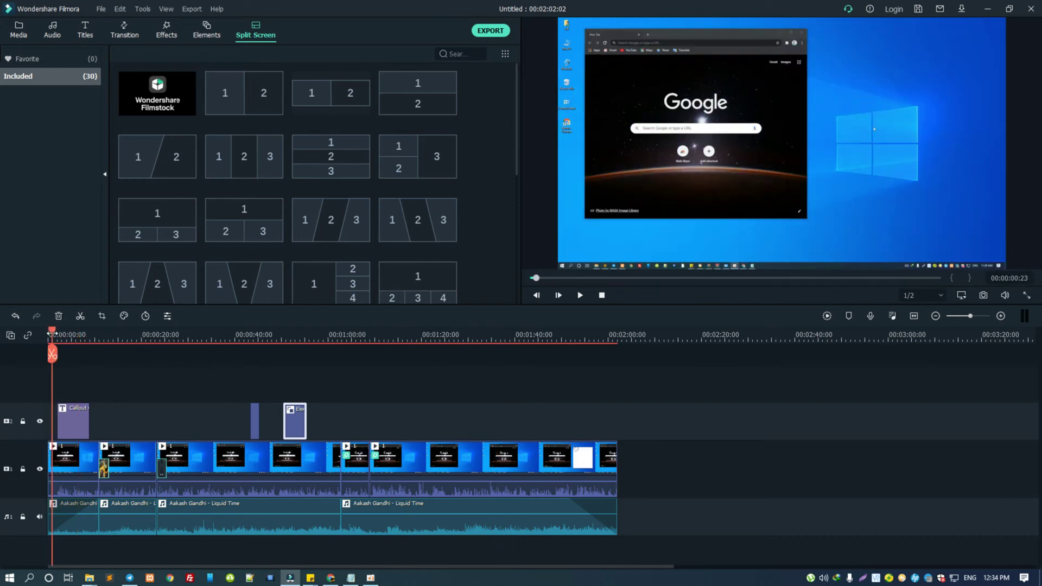
mouse_move(743, 483)
left_mouse_down()
mouse_move(176, 521)
mouse_move(453, 494)
left_mouse_up()
mouse_move(365, 426)
left_mouse_down()
mouse_move(41, 434)
mouse_move(414, 416)
left_mouse_up()
left_click(198, 425)
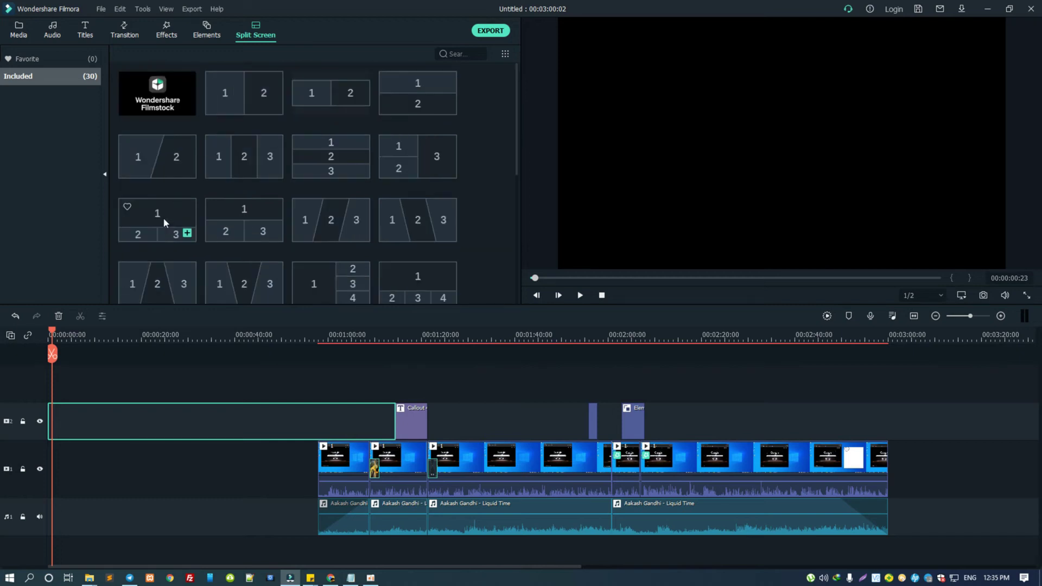
Add the curved three-zone 1-2-3 split-screen layout at the timeline start and preview its animation.
scroll(227, 205, "down", 5)
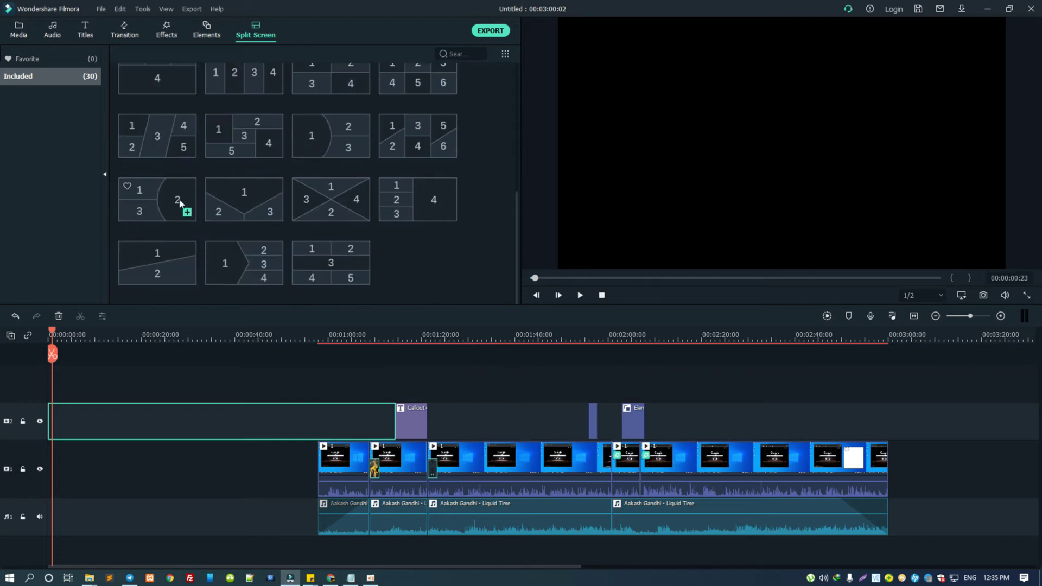
left_click(187, 212)
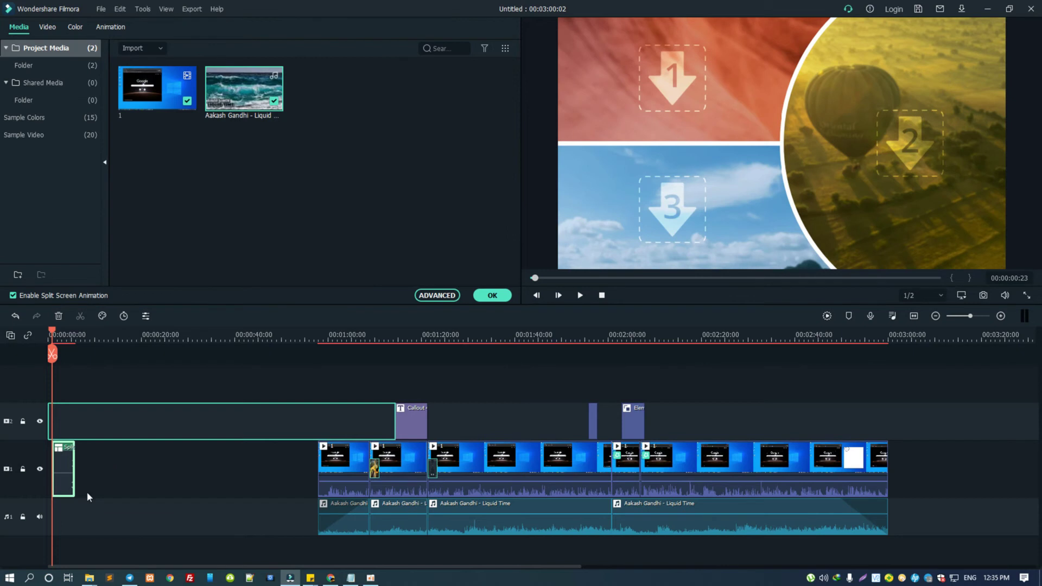
key("space")
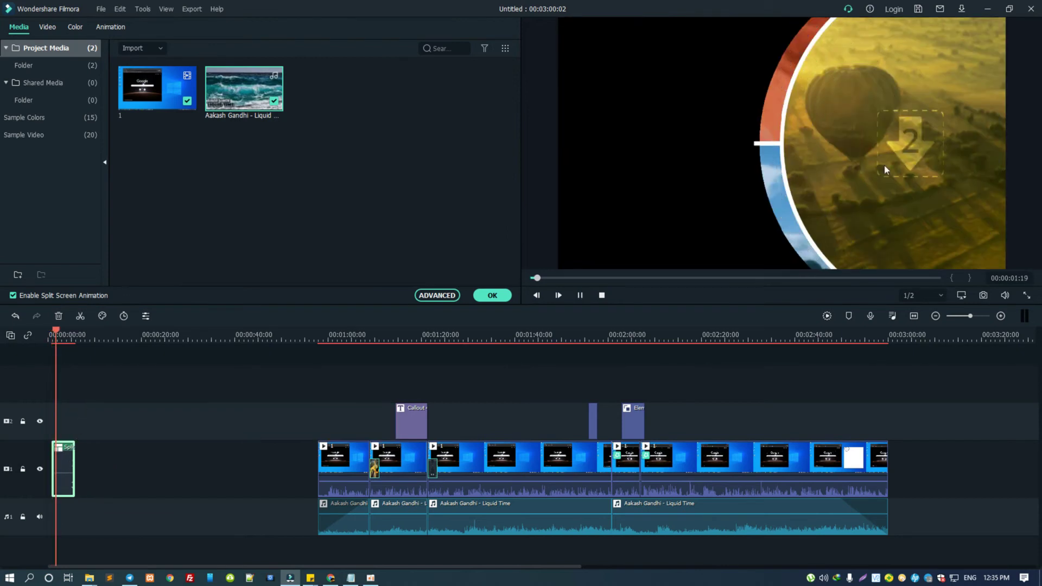
key("space")
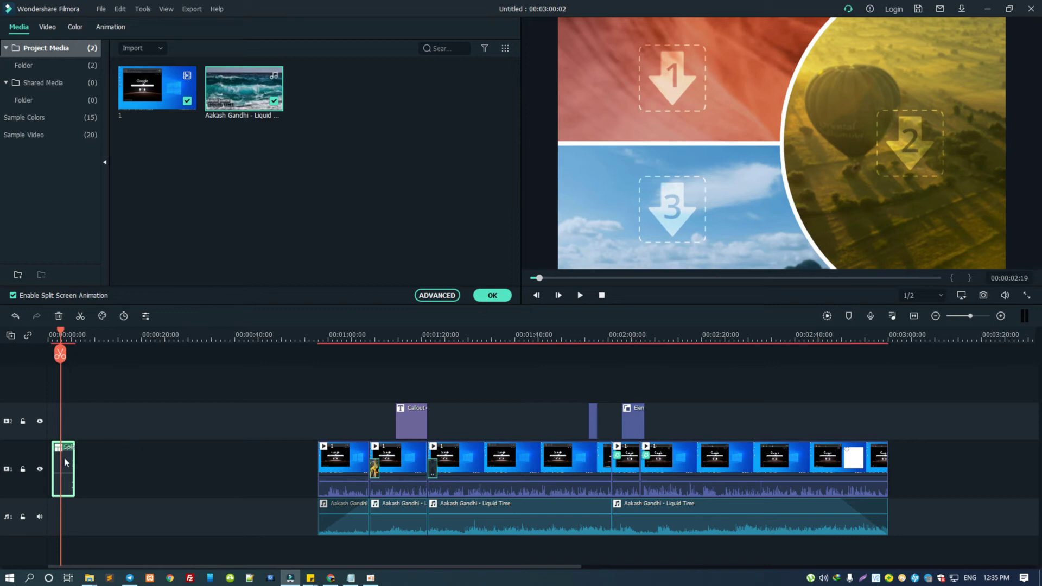
left_click(804, 143)
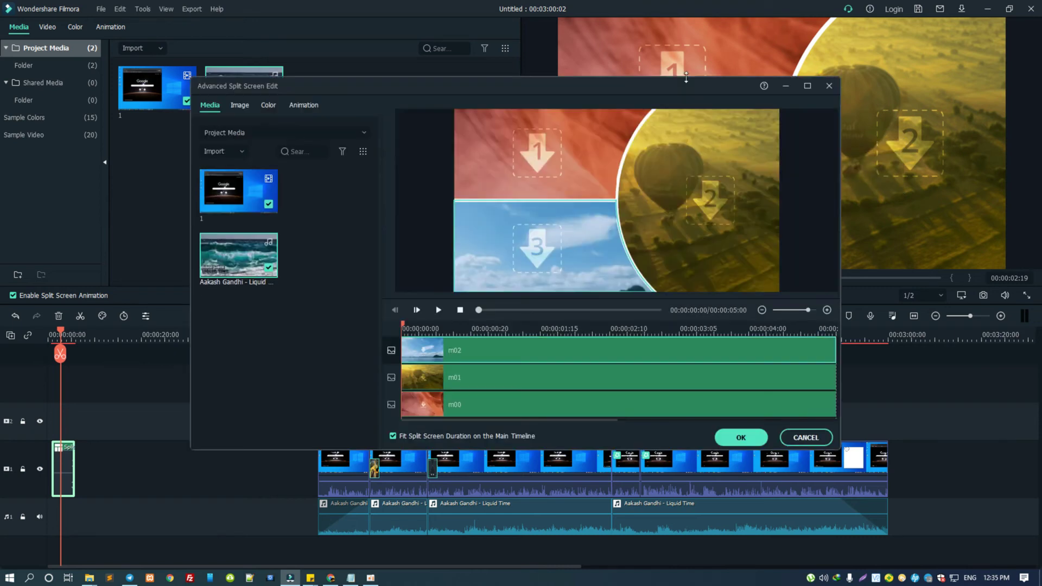
In the advanced split-screen editor, fill zones 1, 2 and 3 with screen-recording clip 1.
left_click_drag(647, 97, 428, 78)
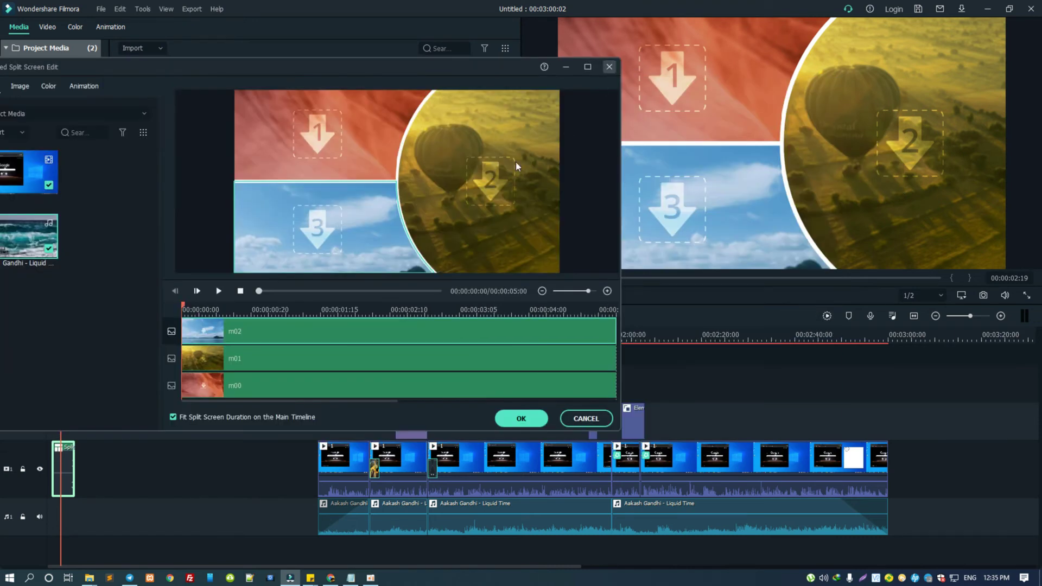
key("Escape")
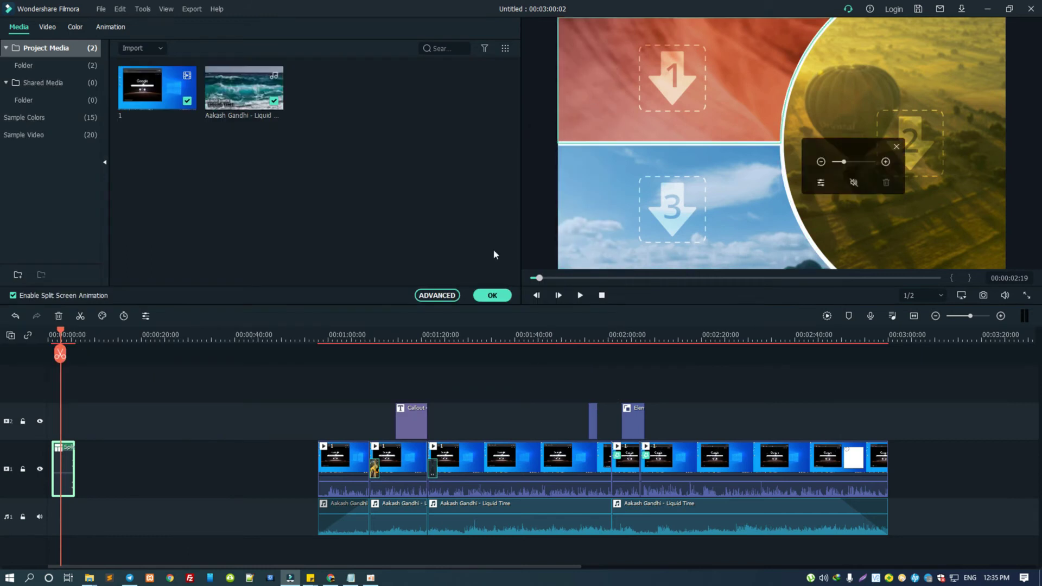
left_click(432, 297)
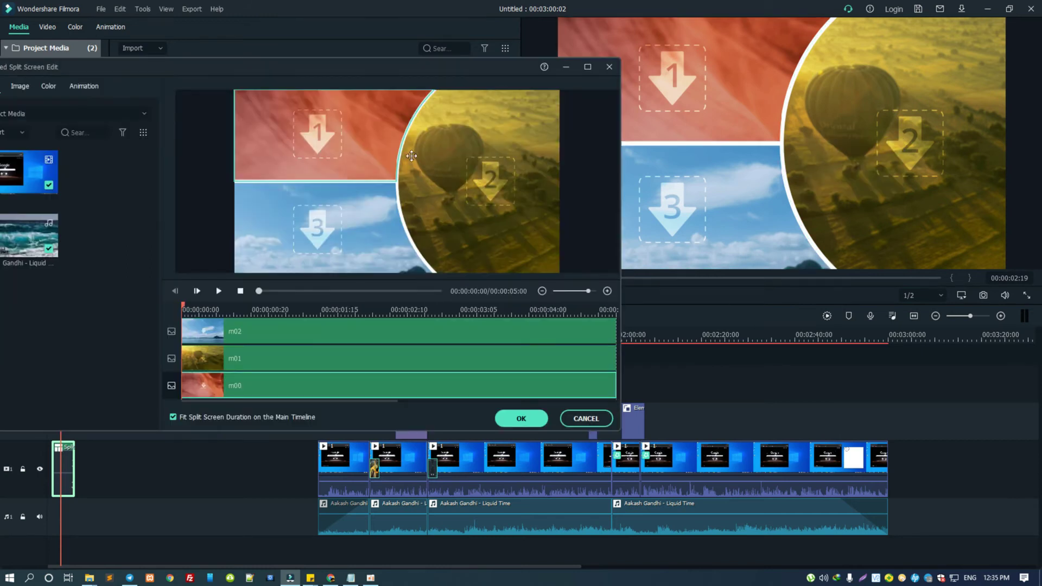
left_click_drag(321, 63, 403, 28)
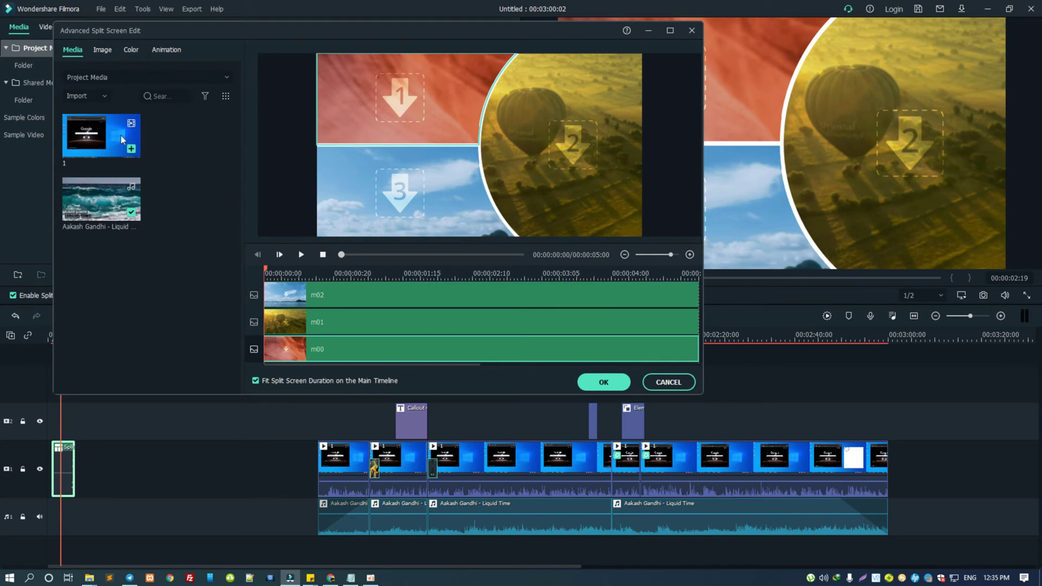
left_click(100, 138)
left_click(381, 88)
left_click_drag(134, 129, 395, 130)
left_click(402, 218)
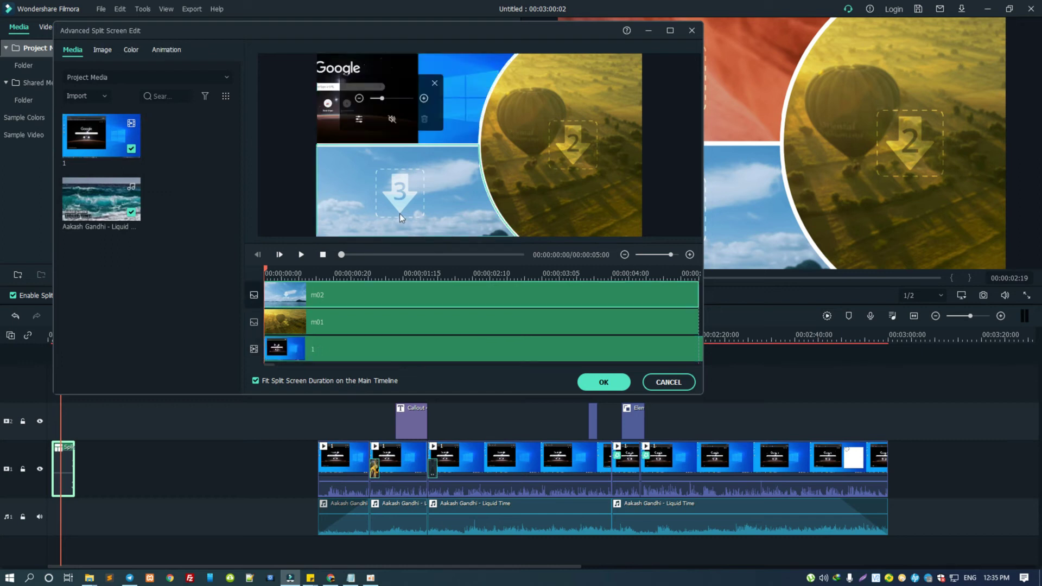
left_click(131, 148)
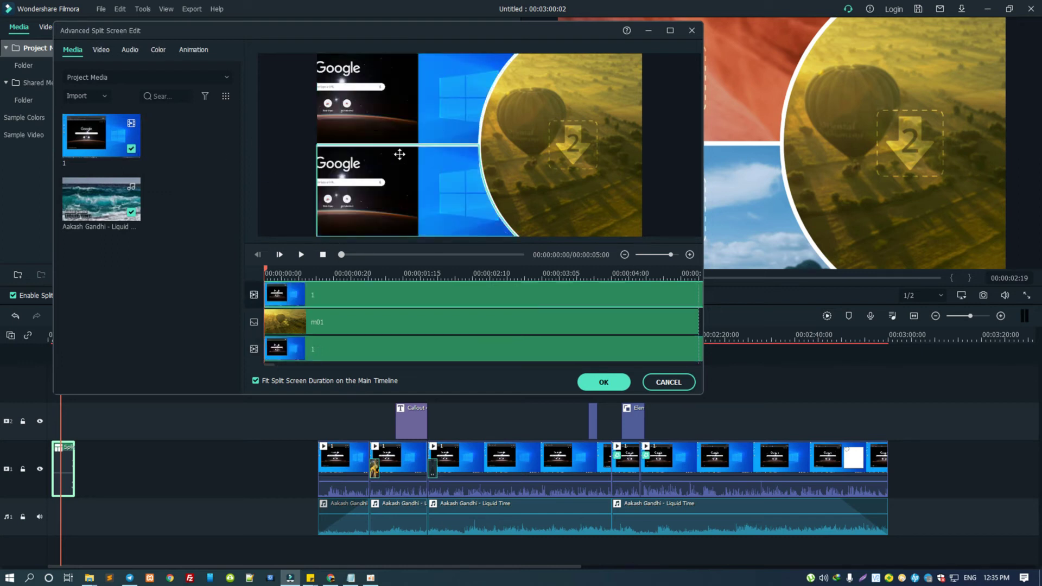
left_click(131, 148)
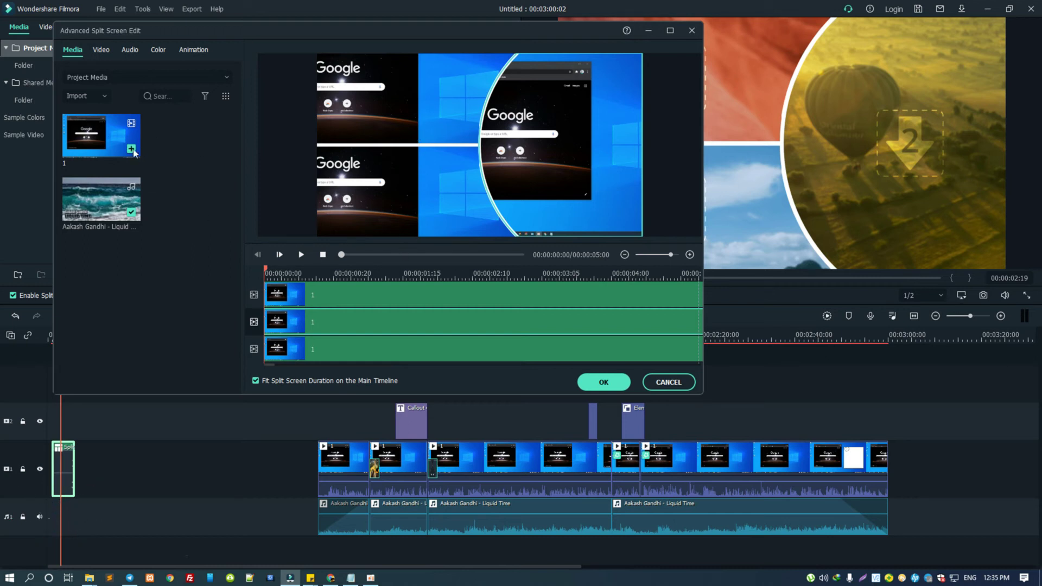
Zoom in the top-left zone, zoom out the bottom-left, pan the curved right zone, and apply.
left_click(389, 187)
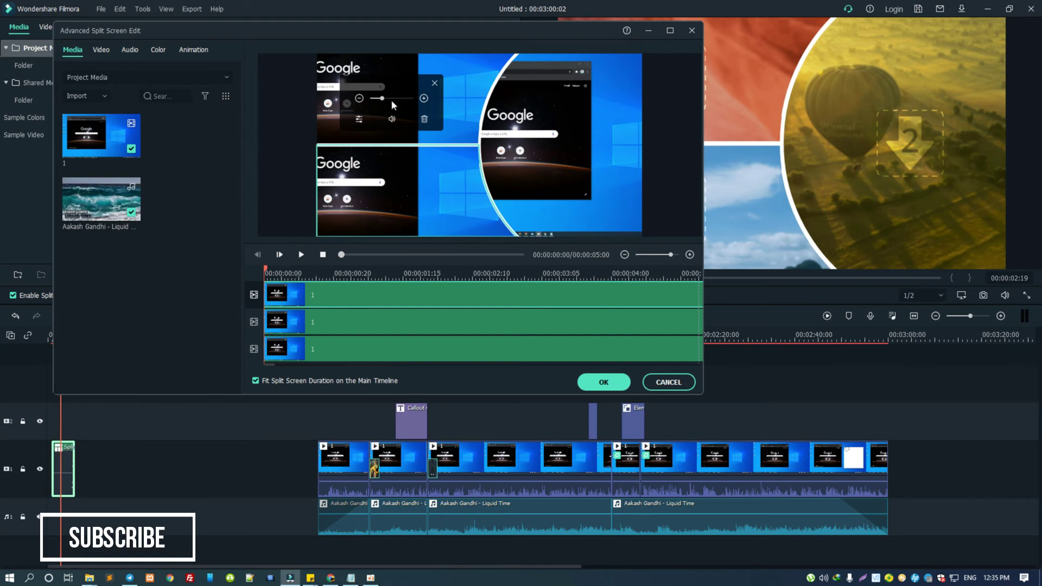
left_click(449, 107)
mouse_move(382, 98)
left_mouse_down()
mouse_move(398, 98)
mouse_move(383, 103)
left_mouse_up()
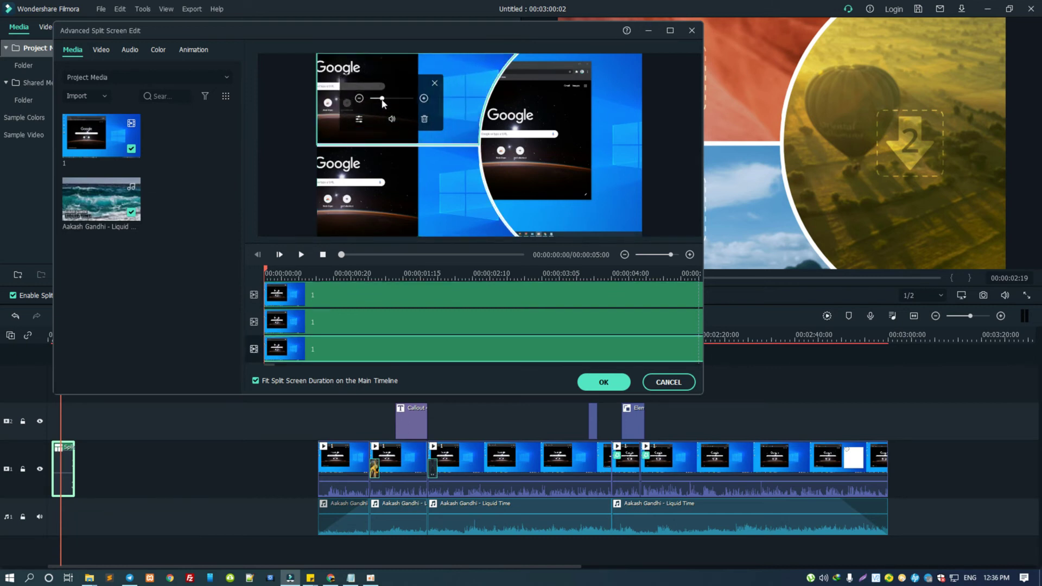
left_click(367, 180)
left_click_drag(382, 99, 380, 100)
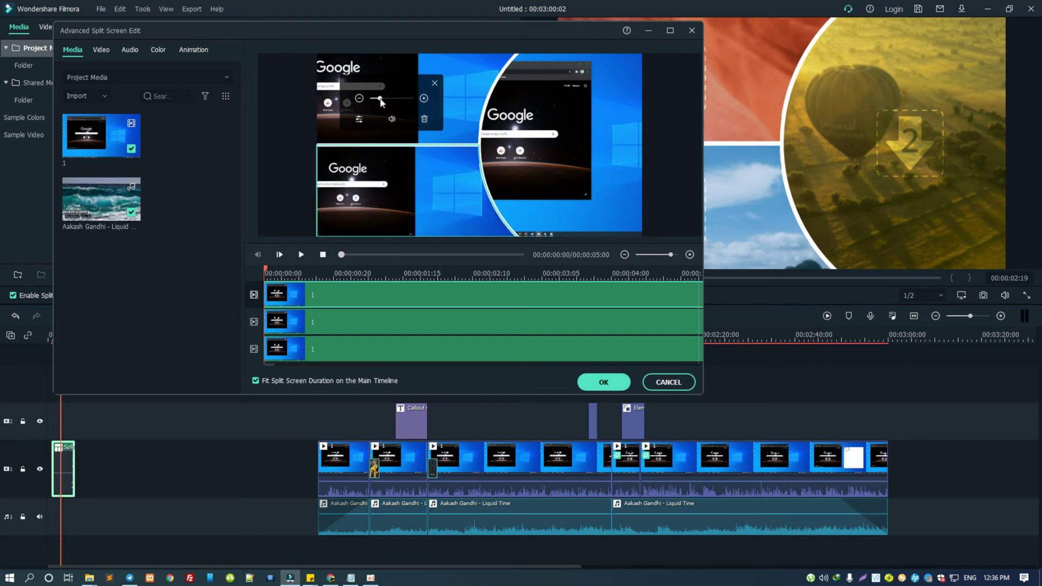
left_click(580, 130)
mouse_move(533, 130)
left_mouse_down()
mouse_move(514, 133)
mouse_move(534, 152)
left_mouse_up()
left_click(605, 383)
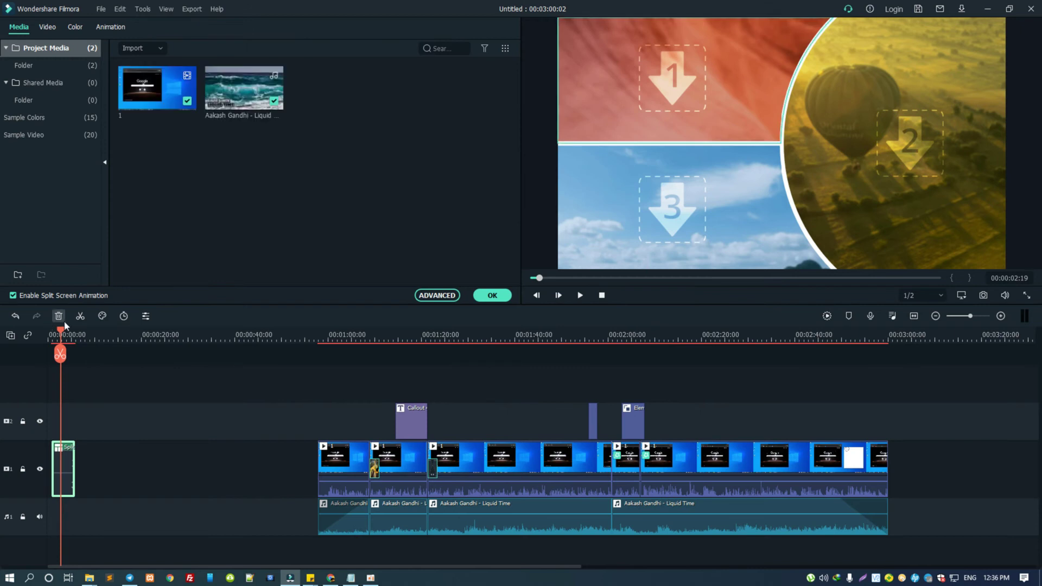
Play the finished split-screen intro from the timeline start.
left_click(48, 332)
key("space")
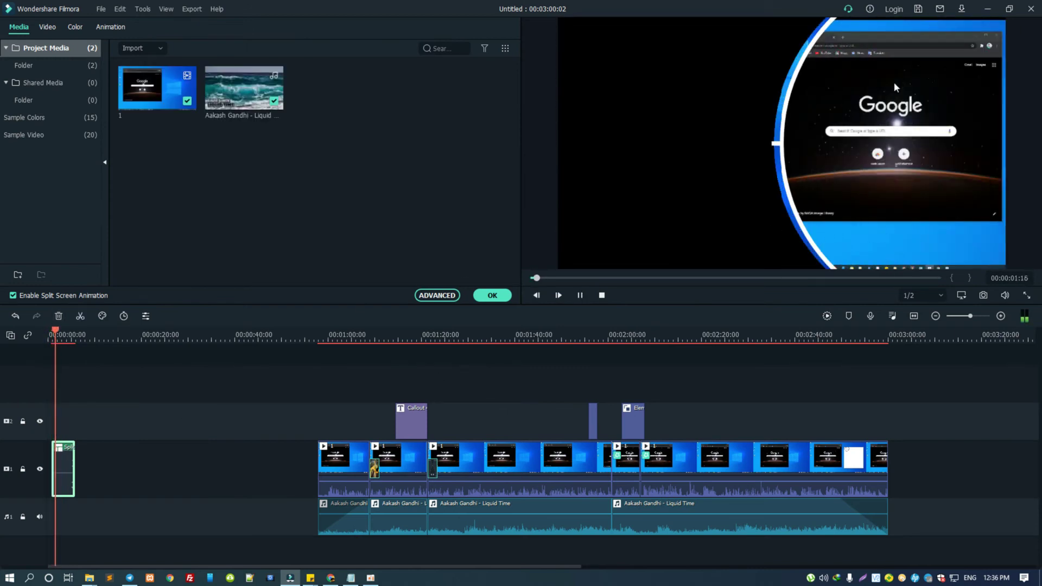
key("space")
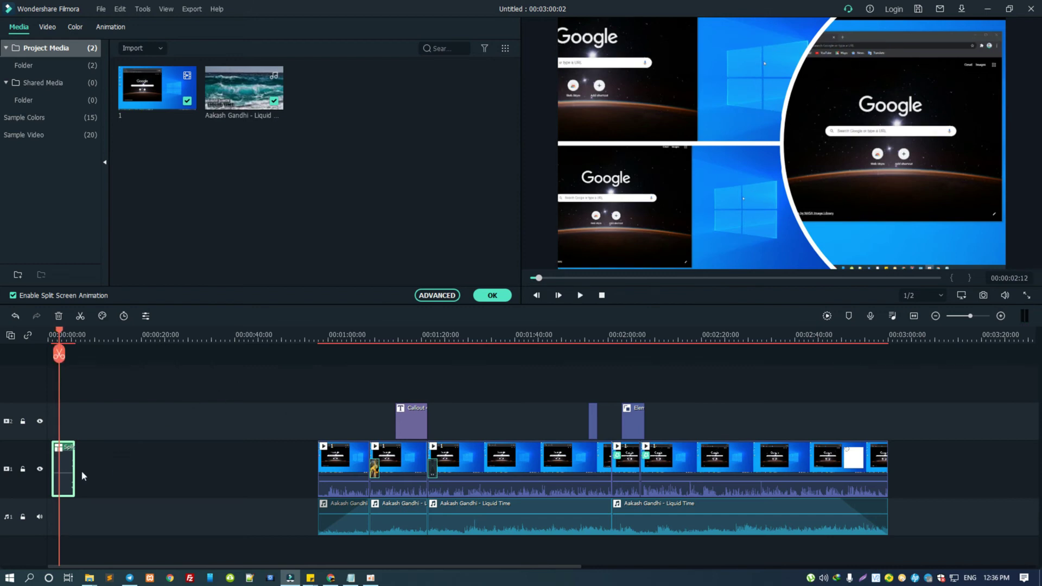
Move all clips left to the timeline start, closing the gap, and play the edited project.
left_click_drag(68, 464, 65, 464)
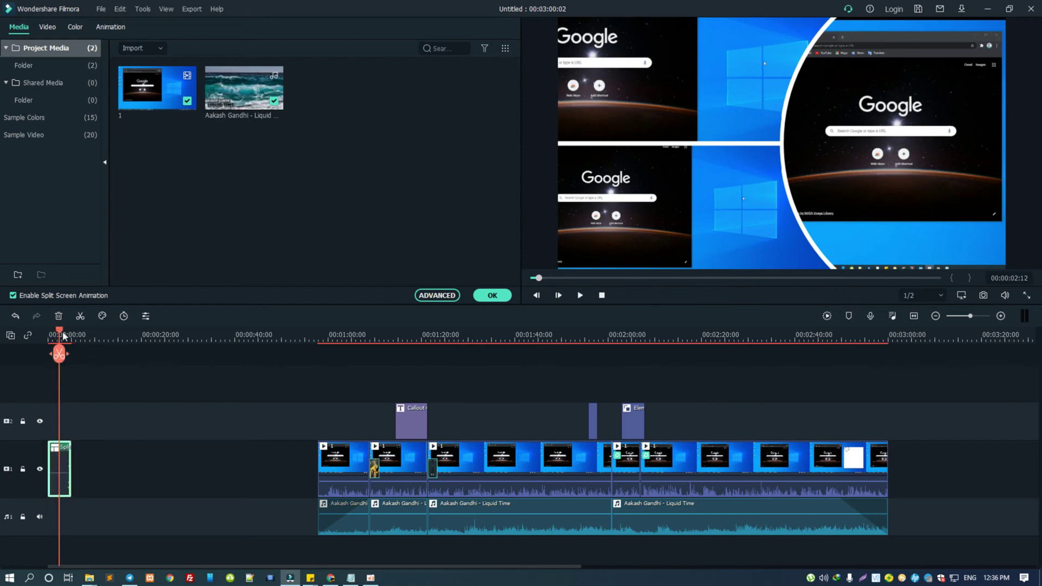
left_click_drag(64, 336, 50, 336)
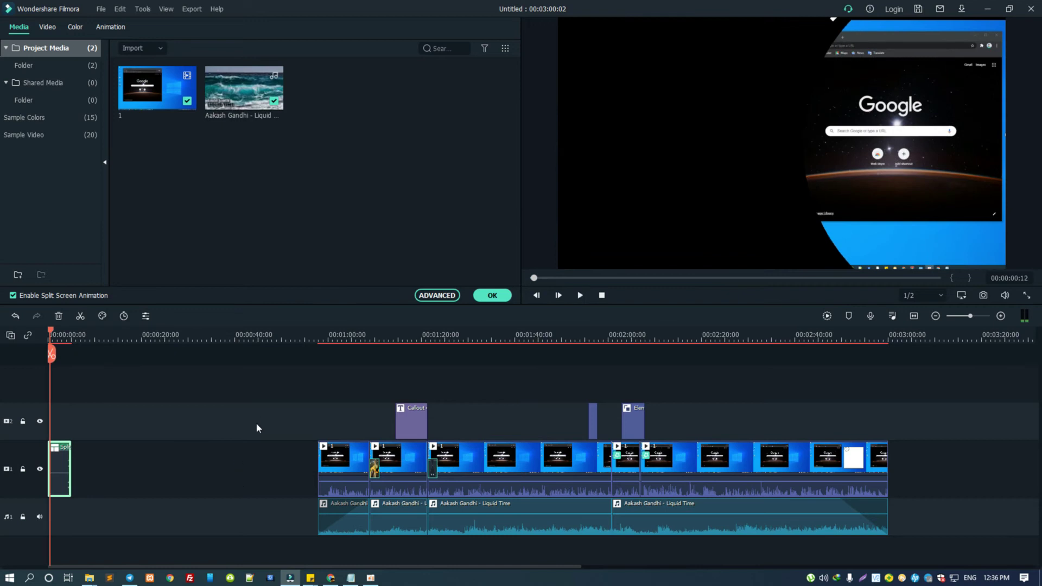
left_click_drag(261, 416, 886, 540)
left_click_drag(939, 539, 939, 540)
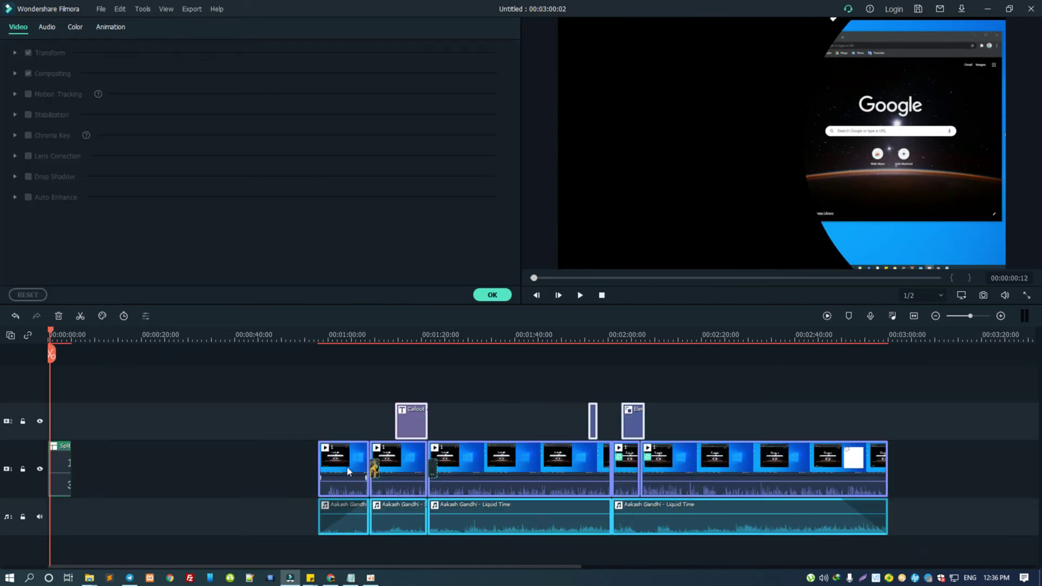
left_click_drag(345, 470, 102, 470)
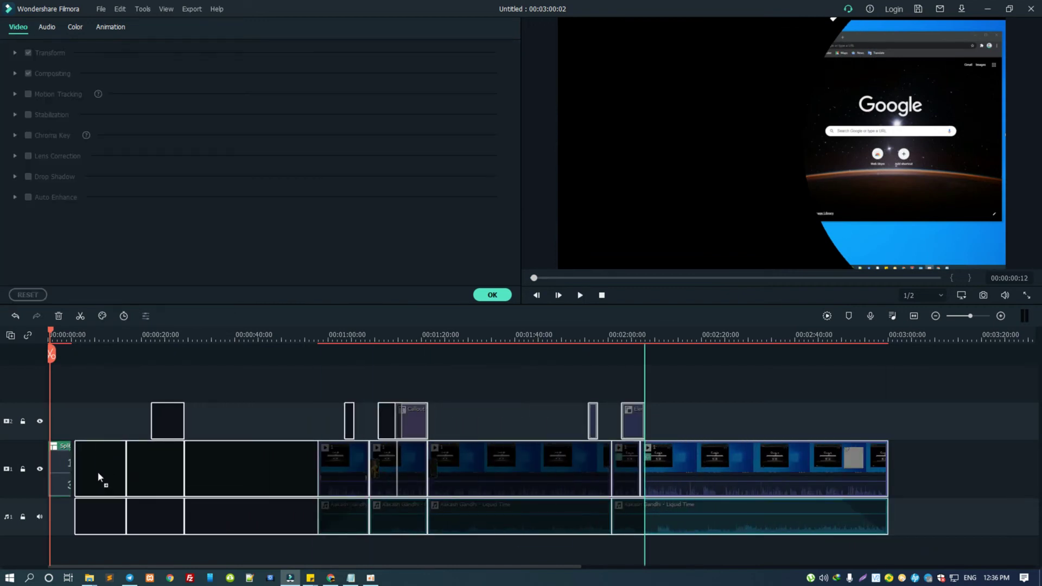
left_click_drag(103, 470, 94, 473)
key("space")
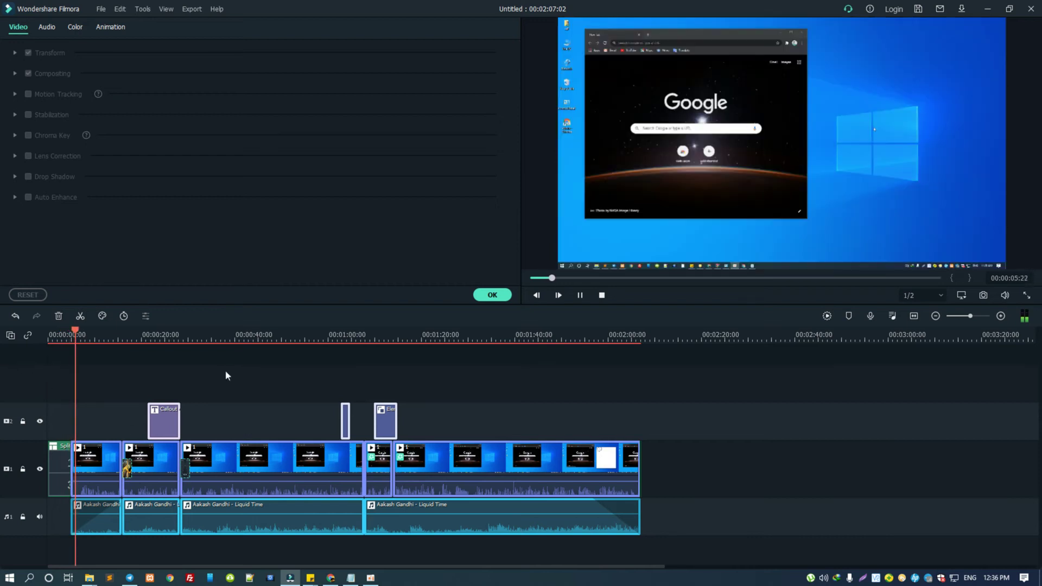
Preview the project from about 14 seconds, then close the clip settings panel.
left_click(142, 332)
left_click(113, 333)
key("space")
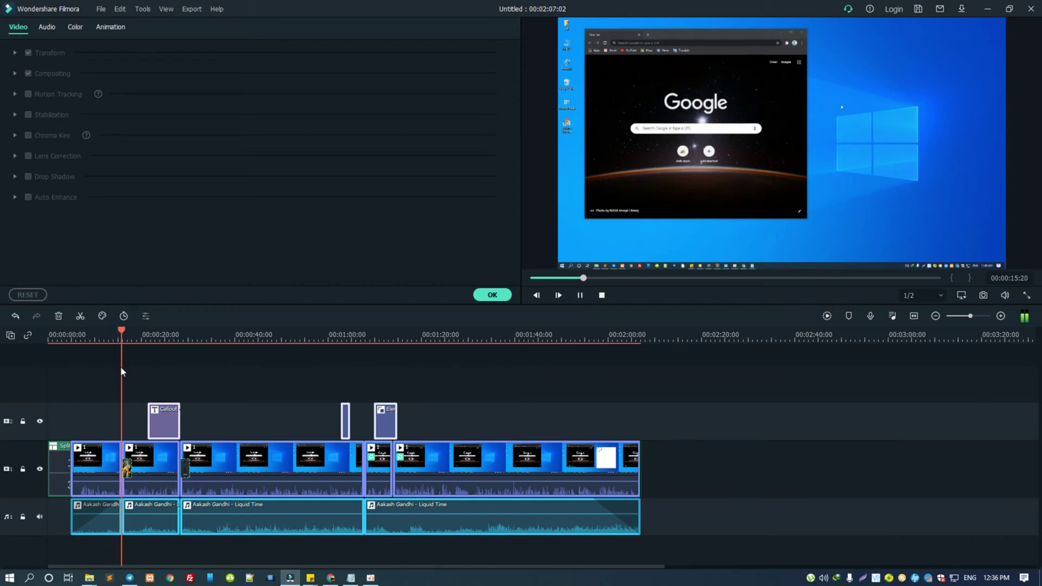
key("space")
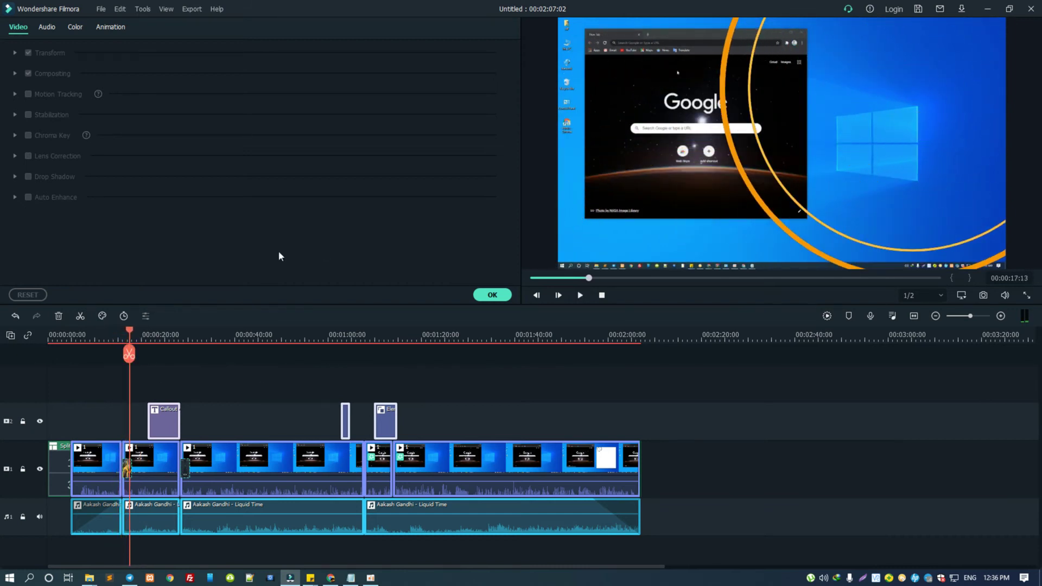
left_click(490, 298)
Scrub through the project from the start to about 49 seconds, then begin saving with Ctrl+S.
left_click(173, 333)
left_click(61, 332)
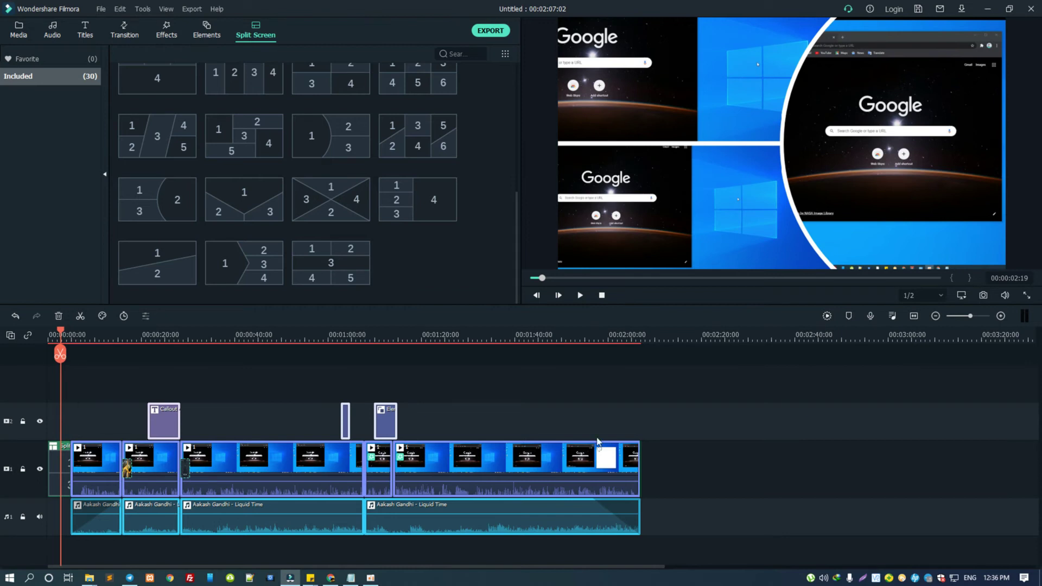
left_click_drag(410, 337, 484, 337)
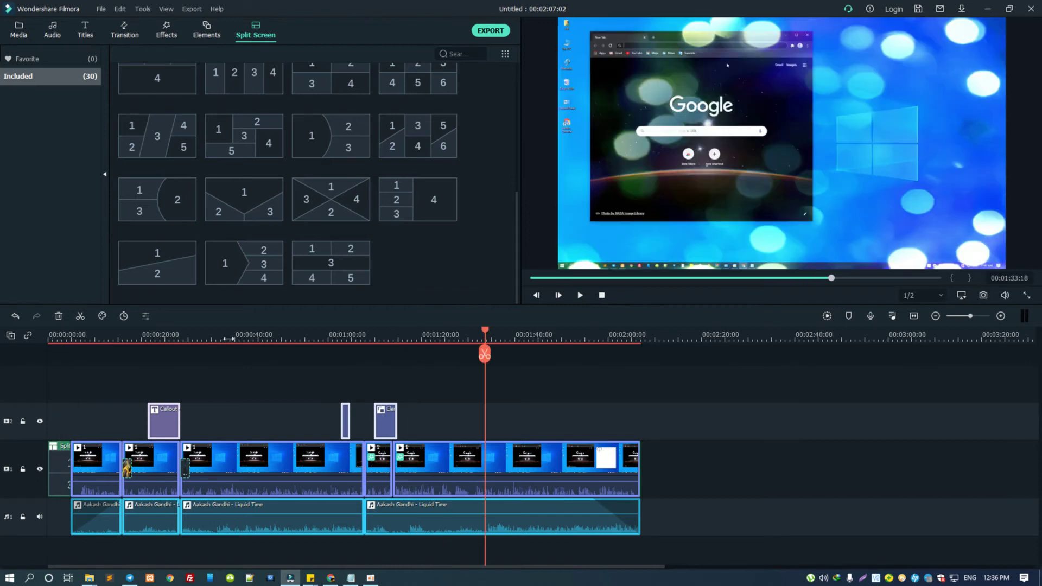
left_click(160, 333)
scroll(165, 413, "up", 3)
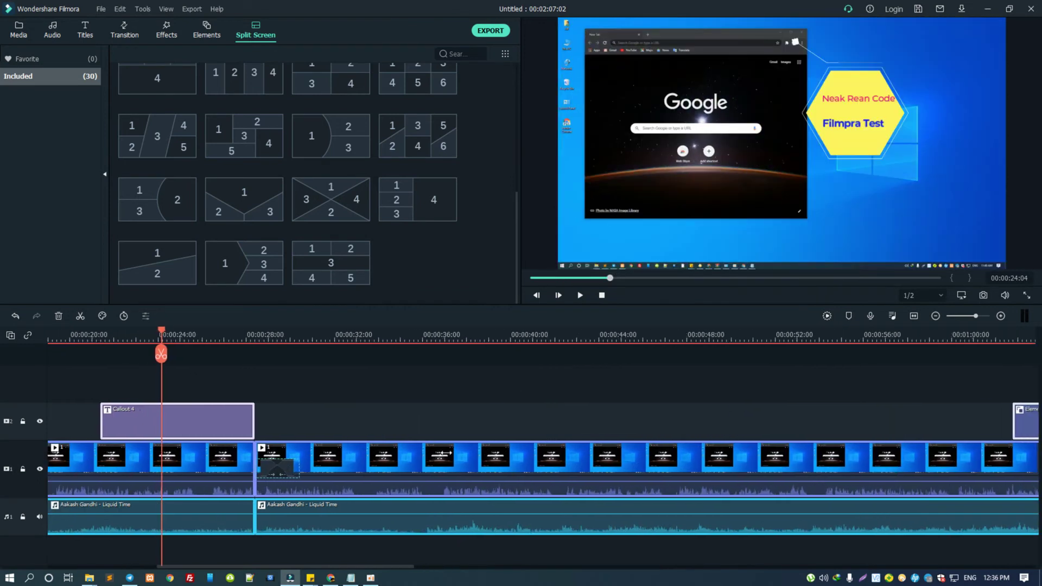
scroll(166, 412, "down", 3)
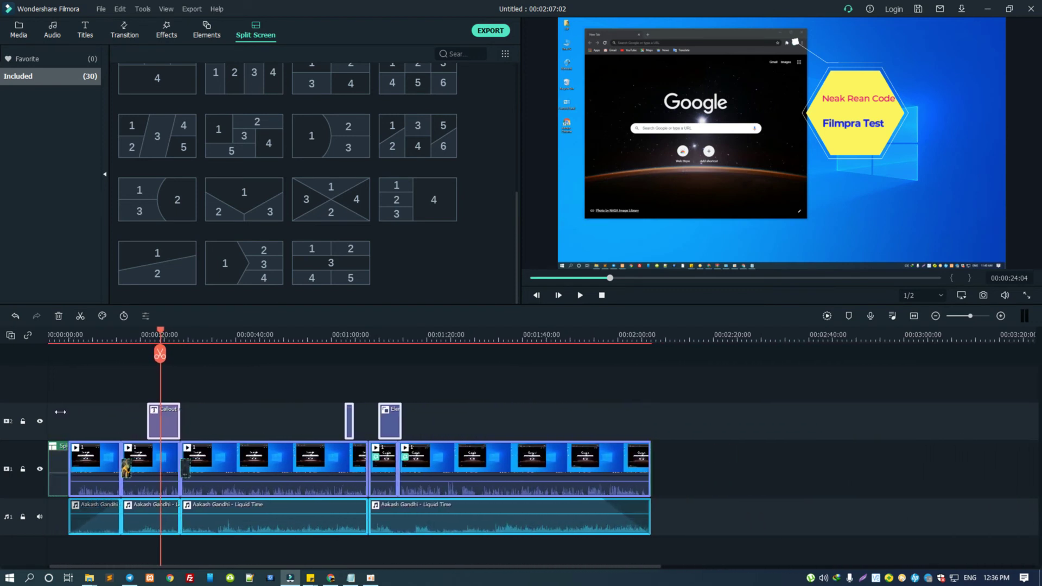
scroll(109, 417, "down", 2)
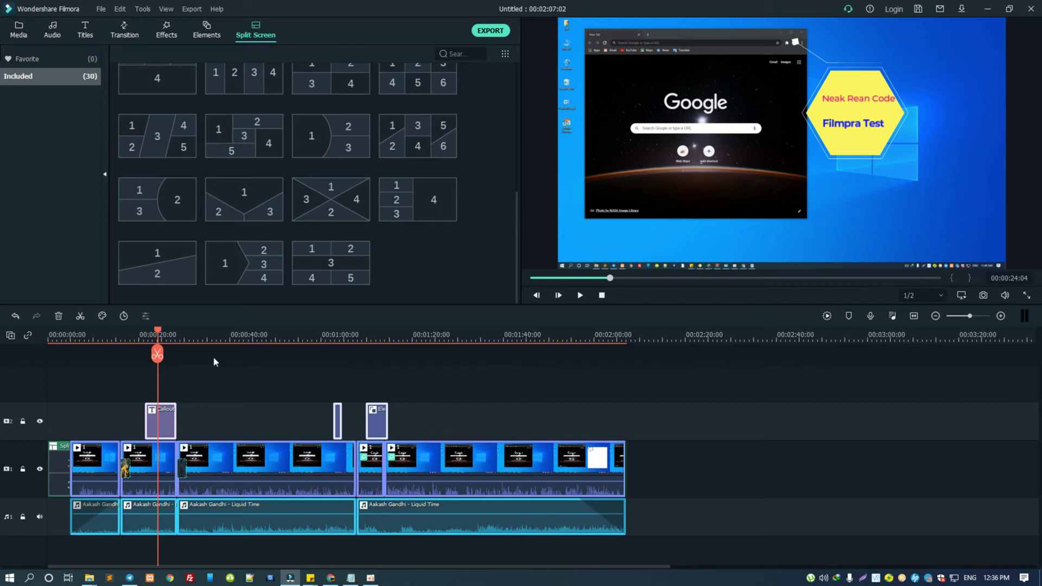
left_click(210, 333)
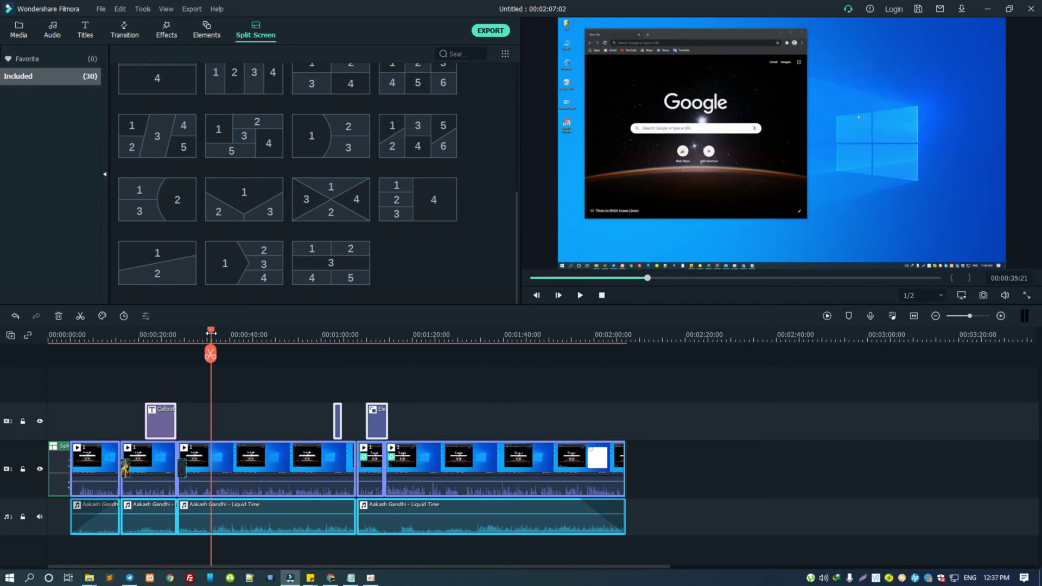
left_click_drag(210, 333, 275, 334)
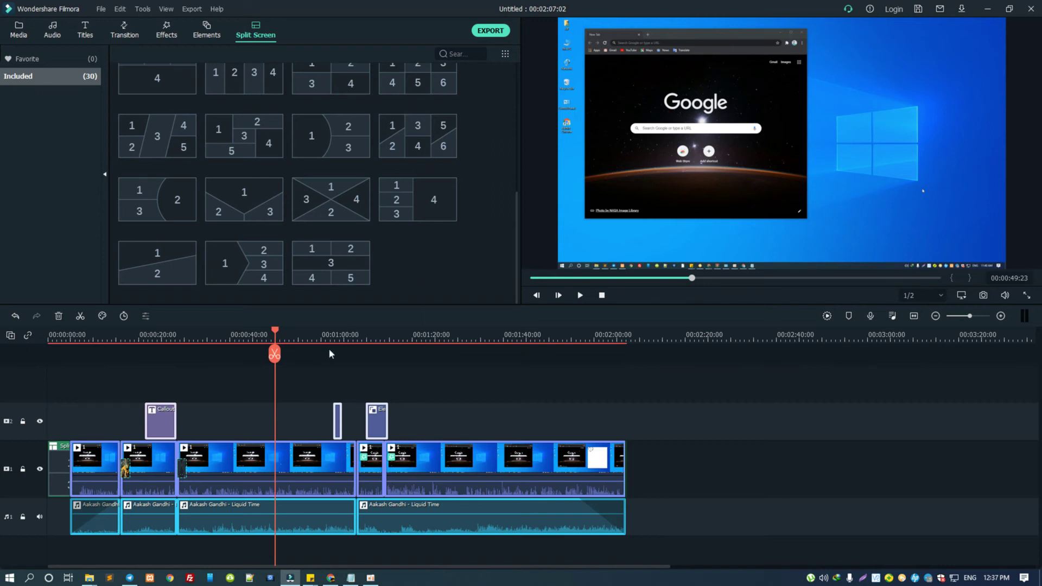
key("ctrl+s")
type("VE Project 1.wfp")
Save the project as VE Project 1 in the Documents folder.
left_click(477, 194)
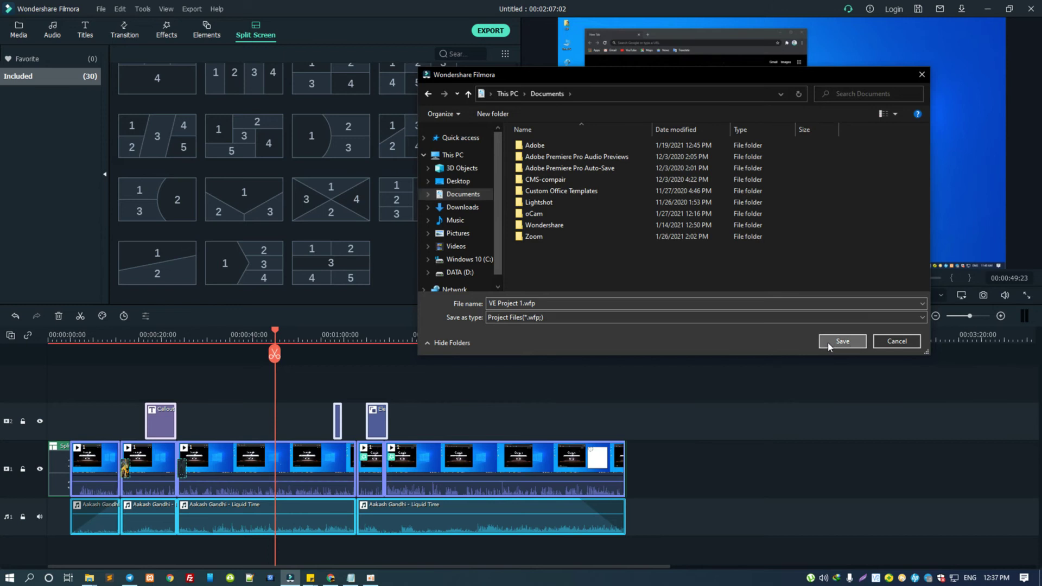
left_click(842, 341)
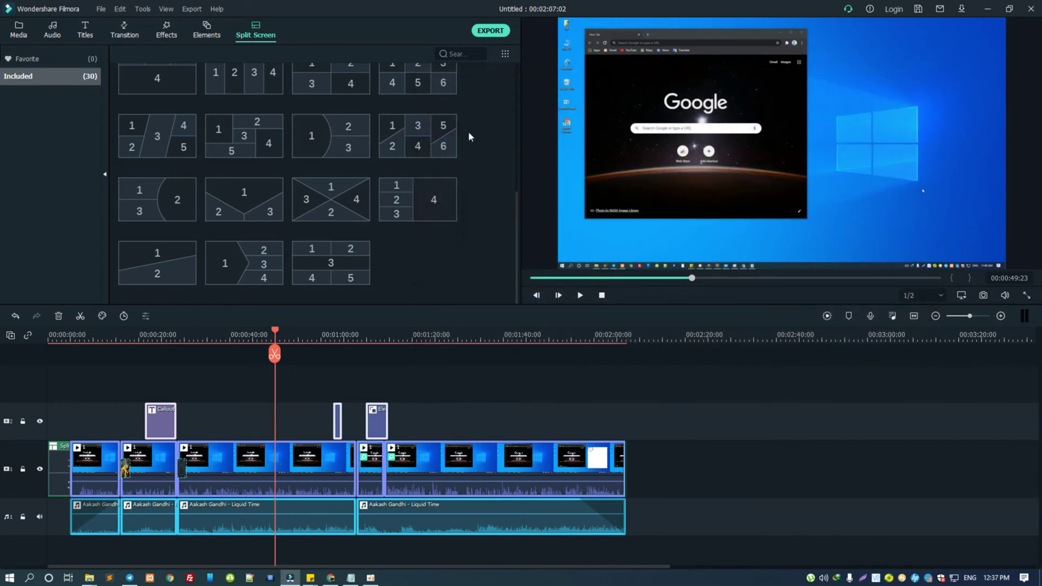
left_click(18, 30)
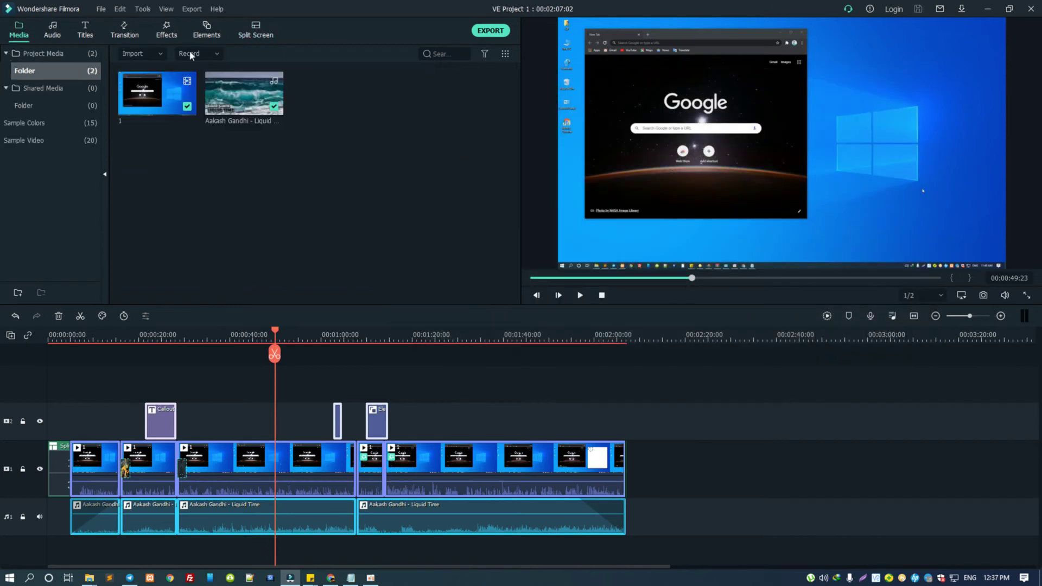
left_click(100, 9)
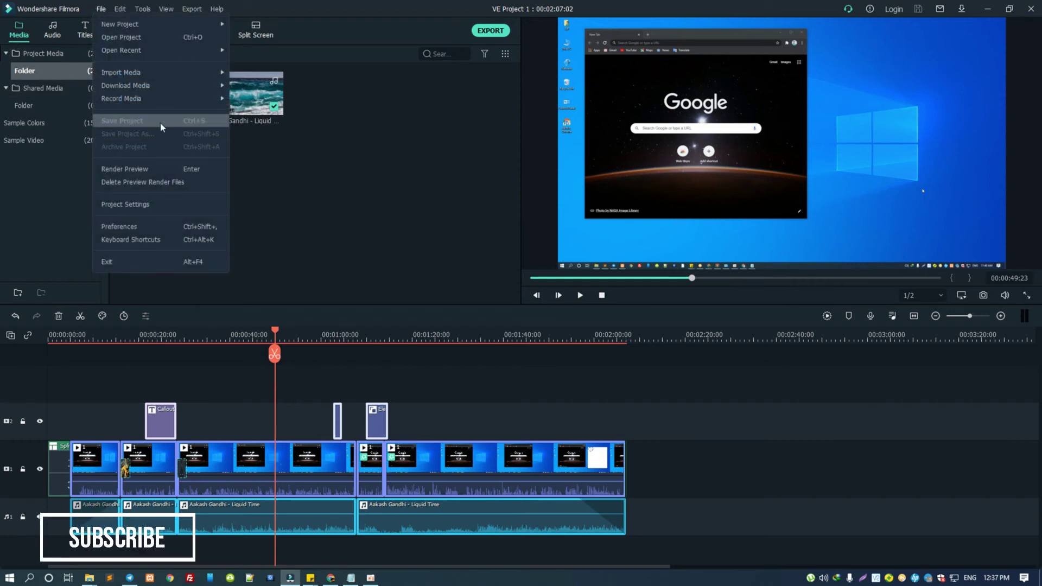
key("Escape")
Scrub the project from about 1:36 to its end and return to the start.
left_click(542, 334)
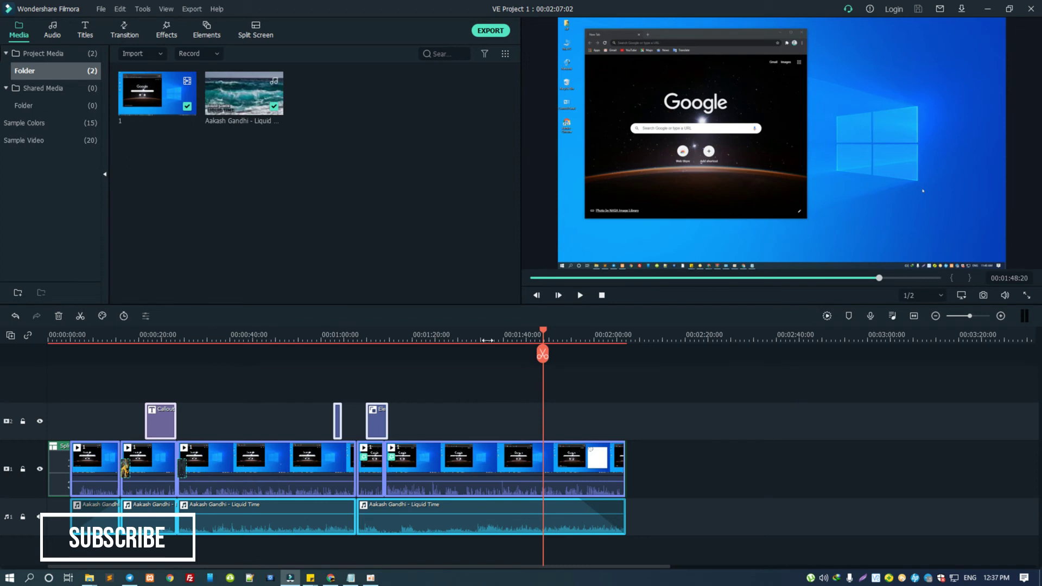
left_click(487, 340)
left_click(636, 340)
key("Home")
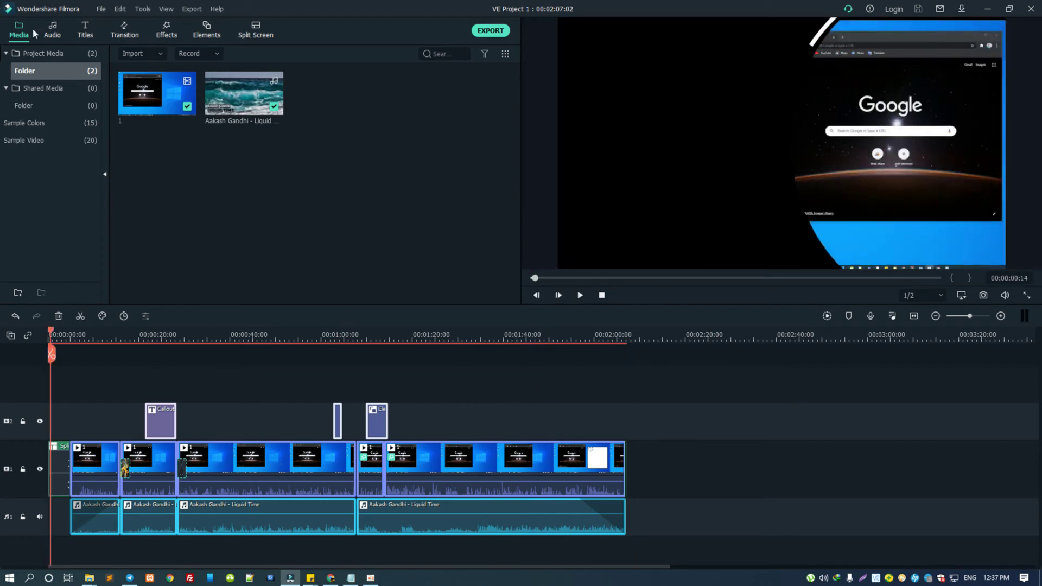
left_click(100, 9)
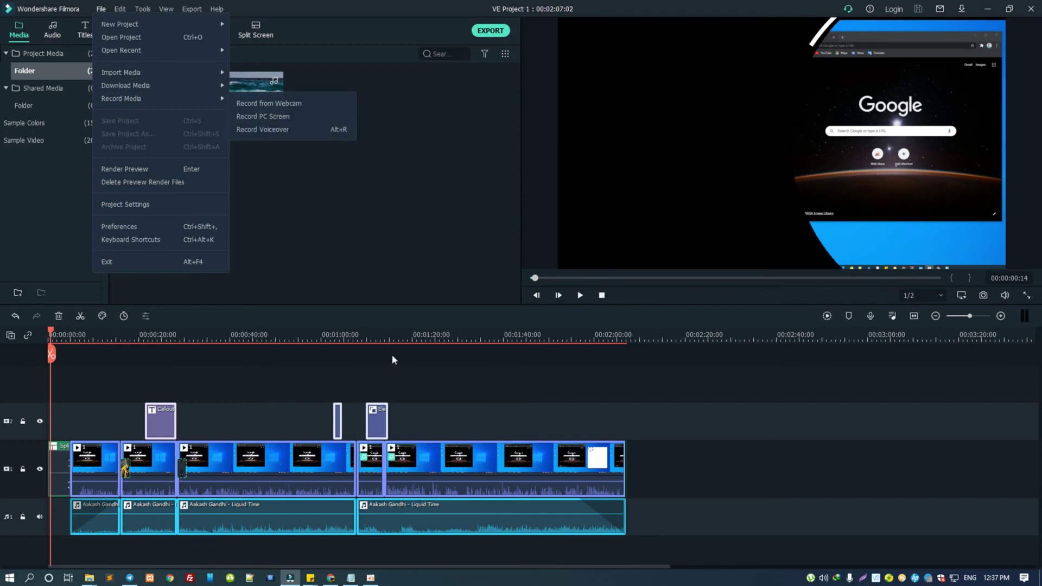
key("Escape")
Undo an accidental clip move and shift the Callout clip slightly later on track 2.
left_click_drag(341, 423, 276, 415)
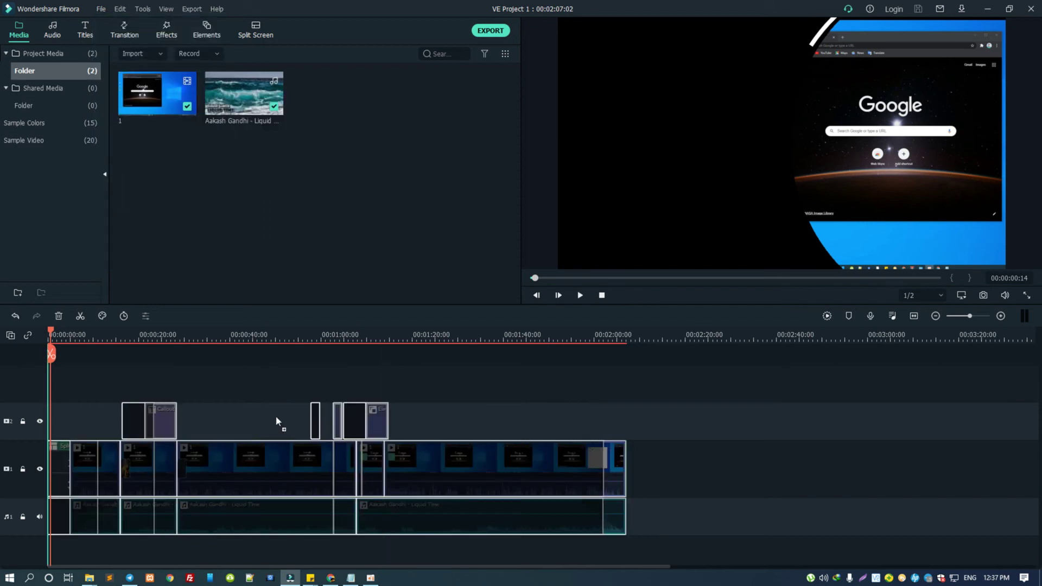
left_click(324, 426)
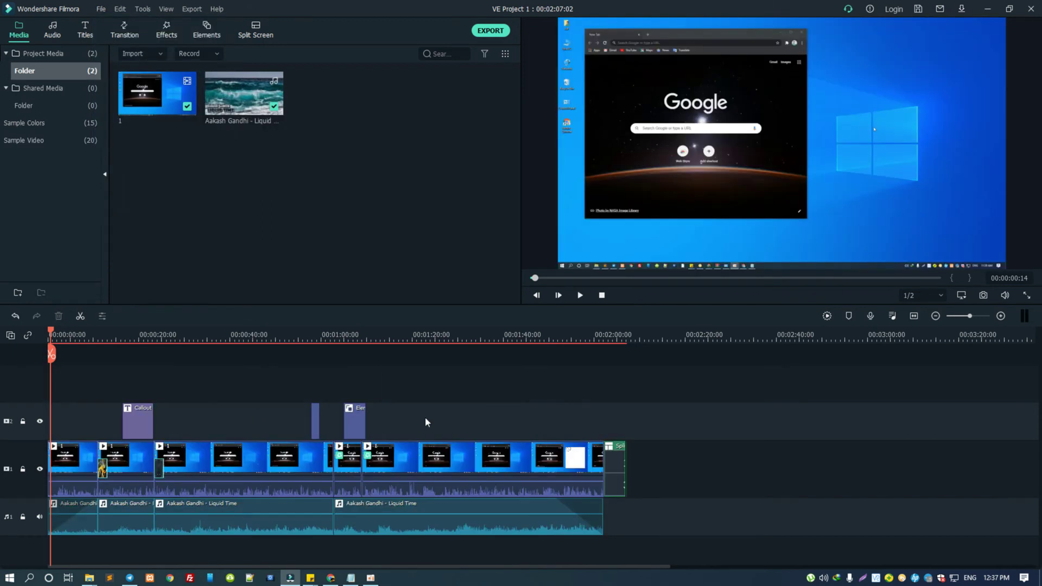
key("ctrl+z")
left_click(272, 340)
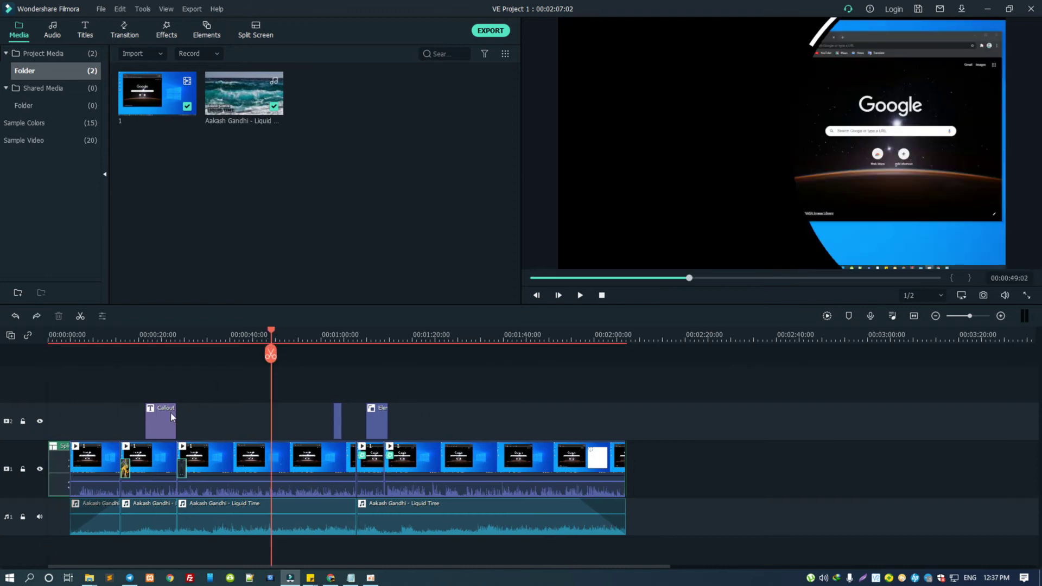
left_click_drag(156, 419, 199, 416)
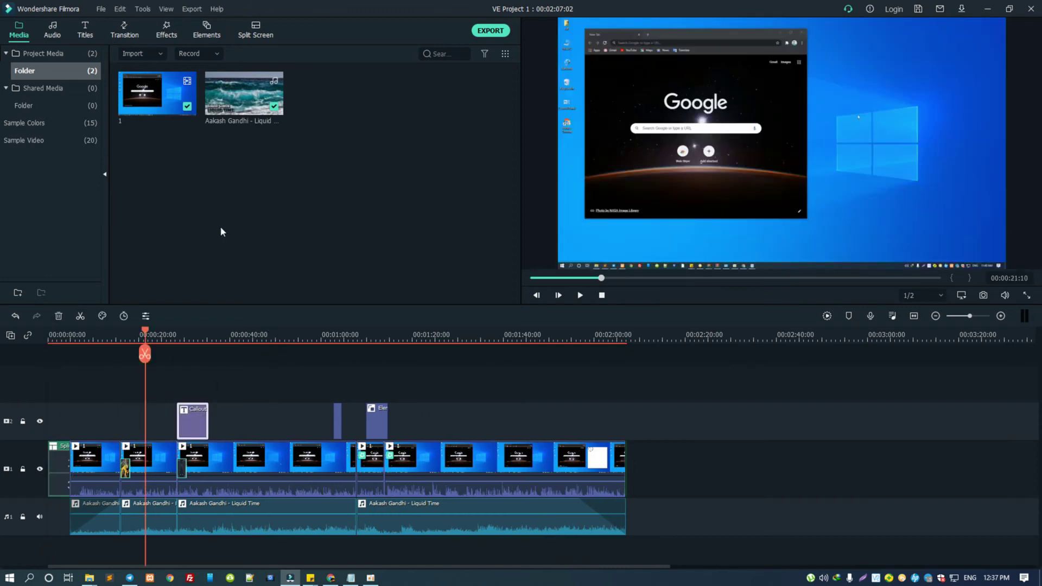
Save the project changes via File > Save Project and preview through to about 1:48.
left_click(101, 8)
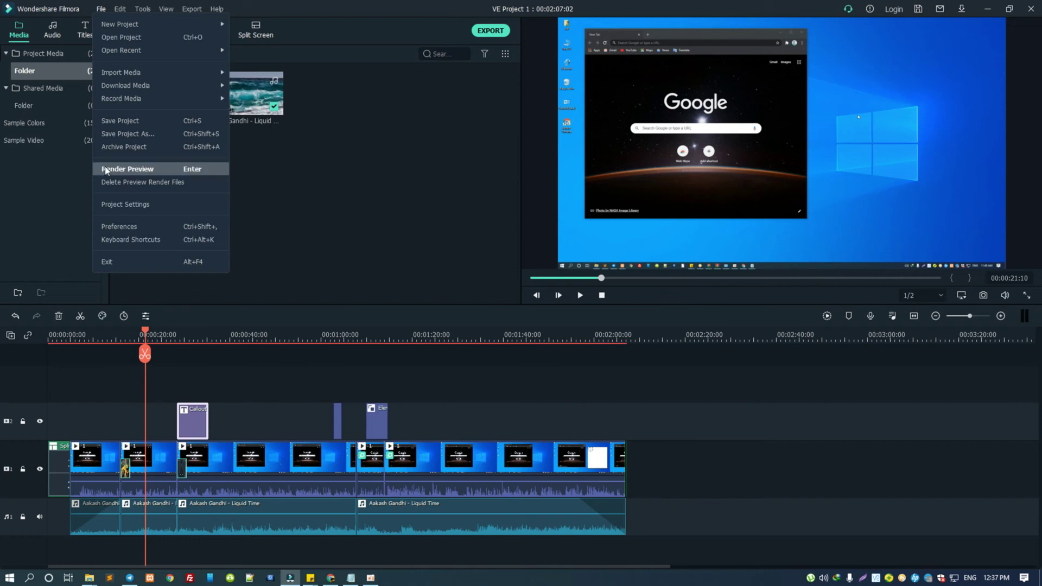
left_click(134, 126)
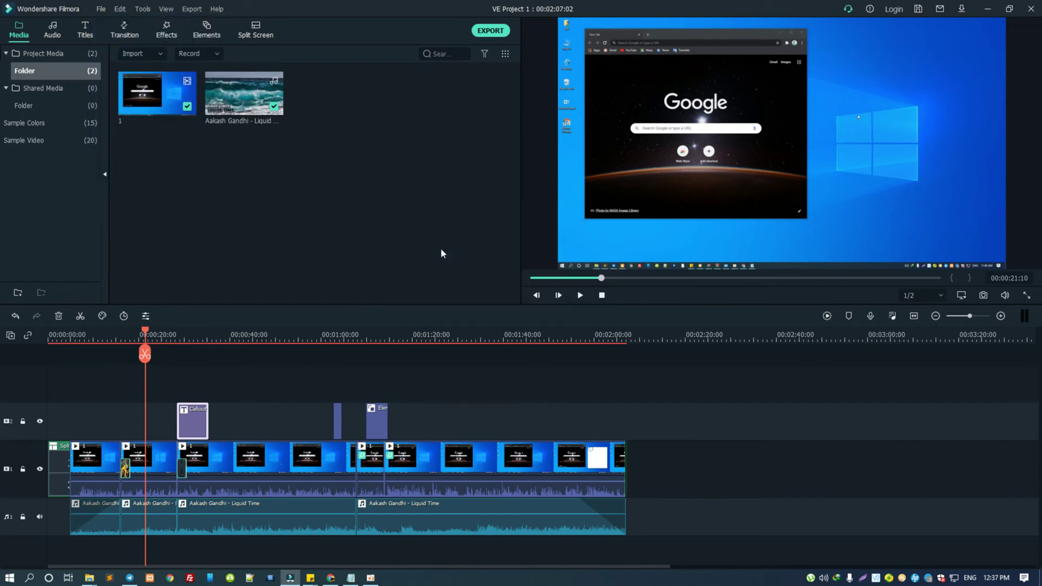
left_click_drag(278, 334, 573, 336)
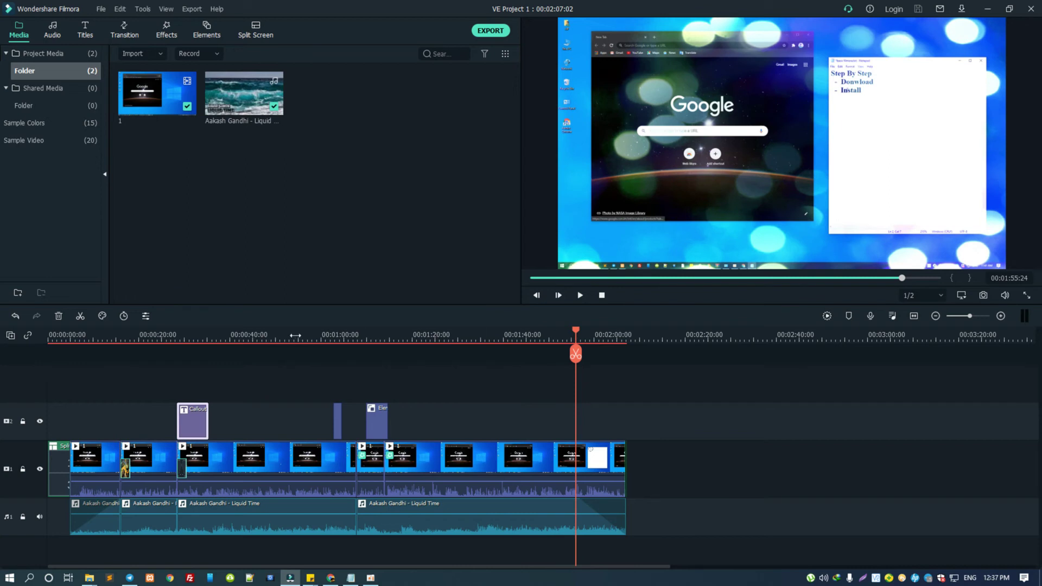
Browse the Titles, Transitions, Effects, Elements and Split Screen libraries, ending back on Audio.
left_click(53, 29)
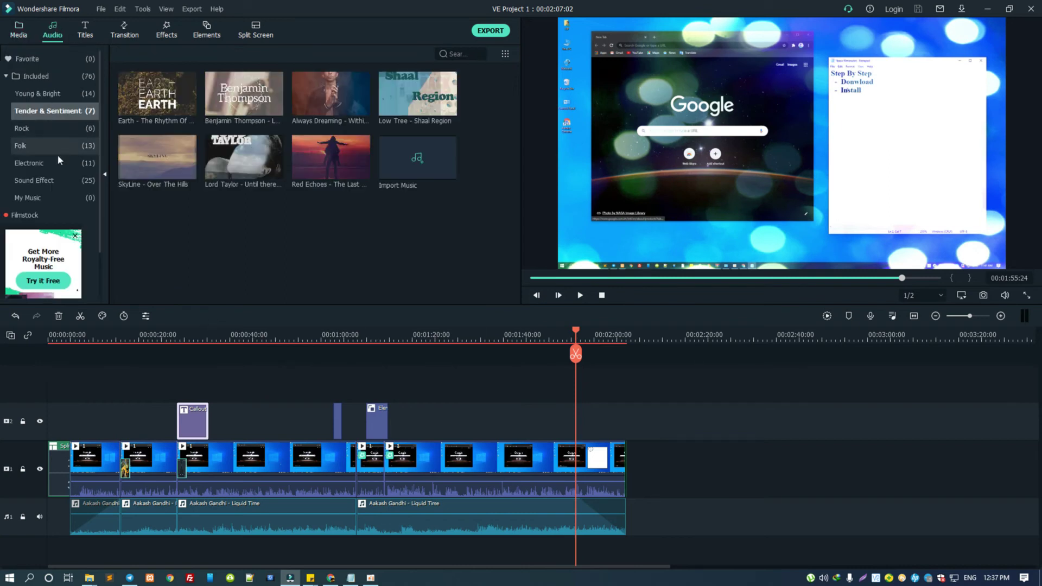
left_click(87, 28)
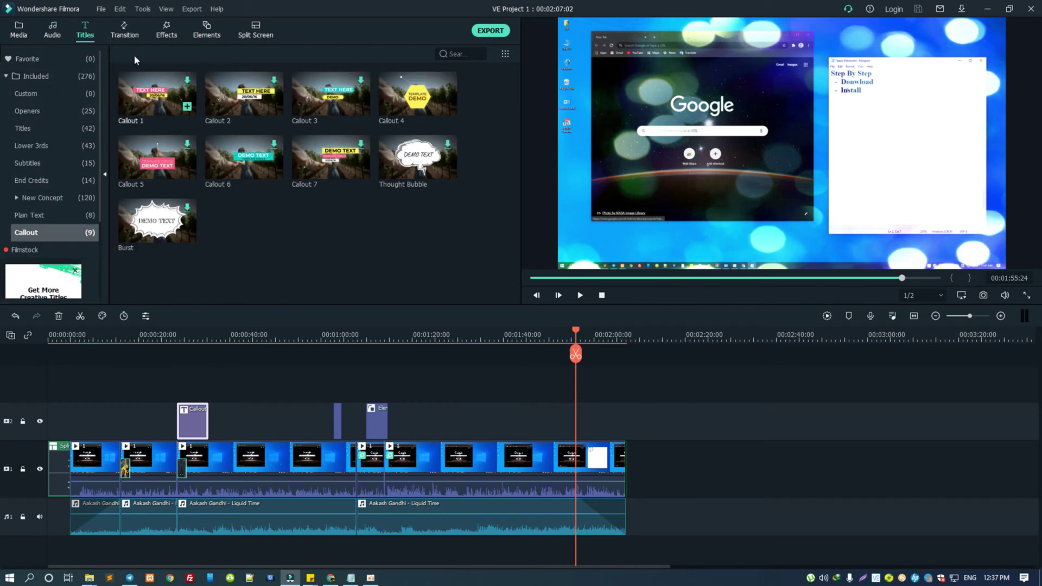
left_click(124, 29)
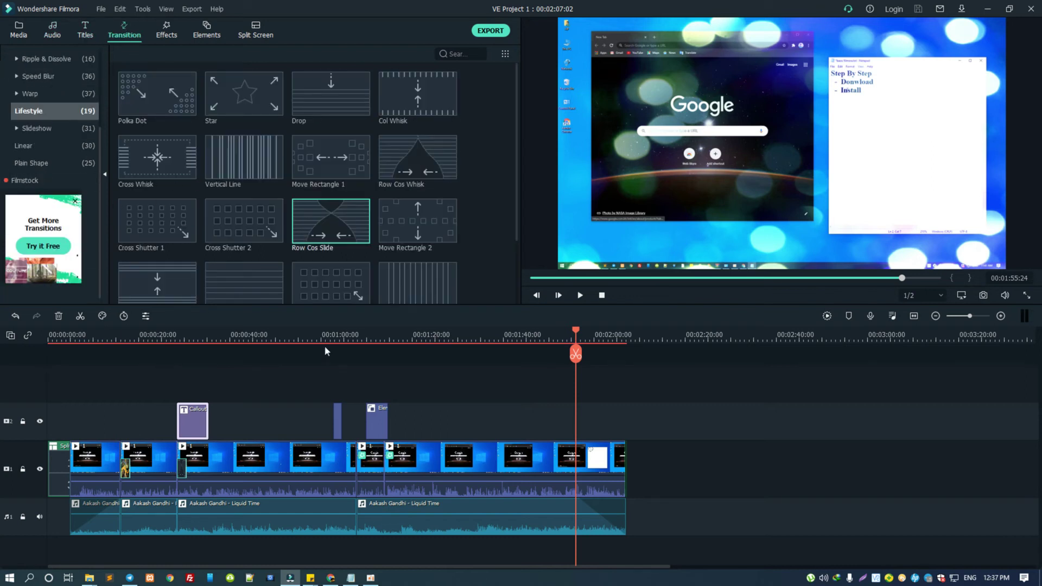
left_click(162, 34)
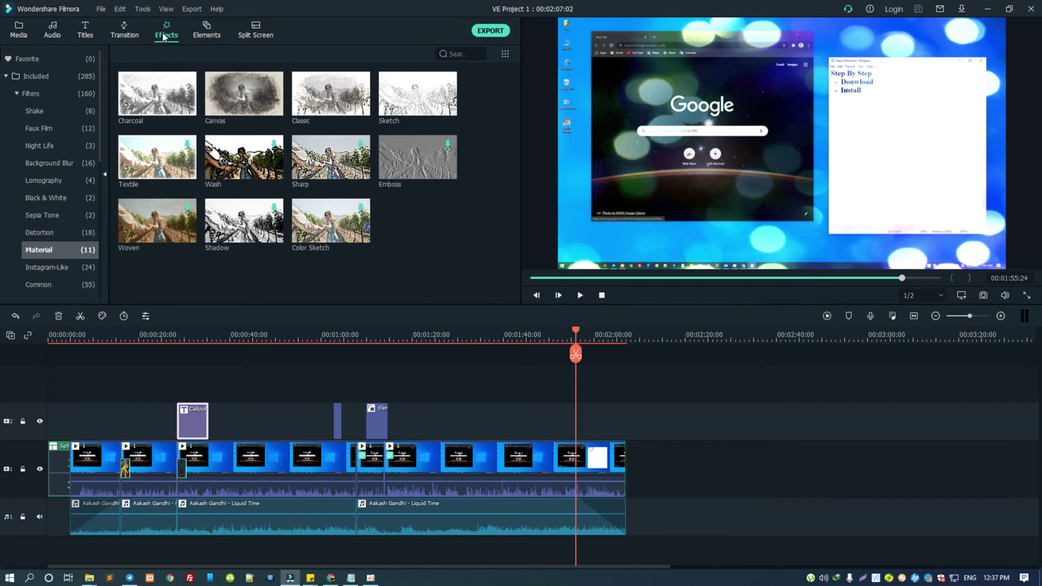
left_click(209, 29)
left_click(257, 30)
left_click(210, 32)
left_click(160, 34)
left_click(87, 30)
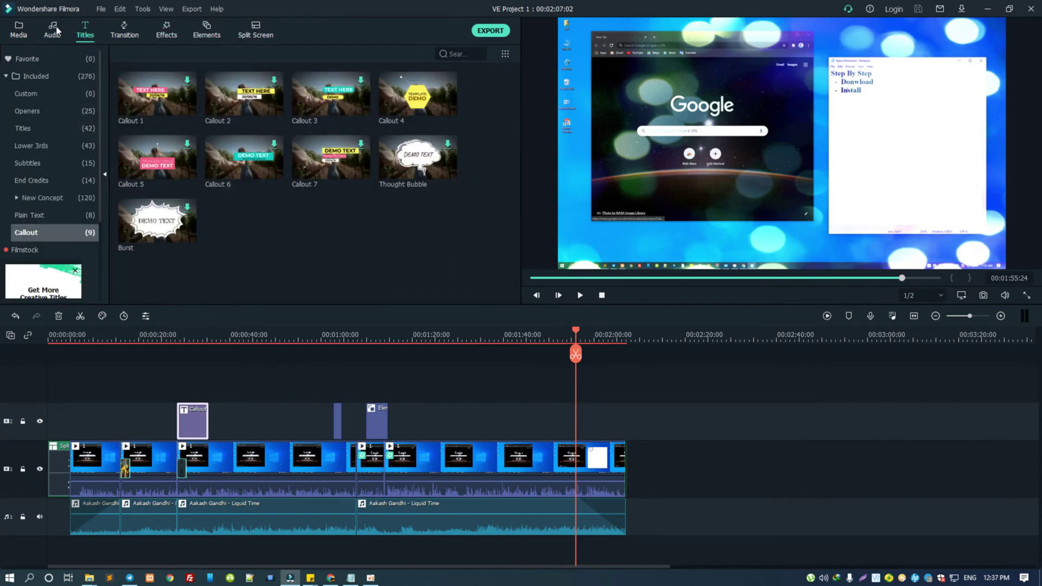
left_click(54, 29)
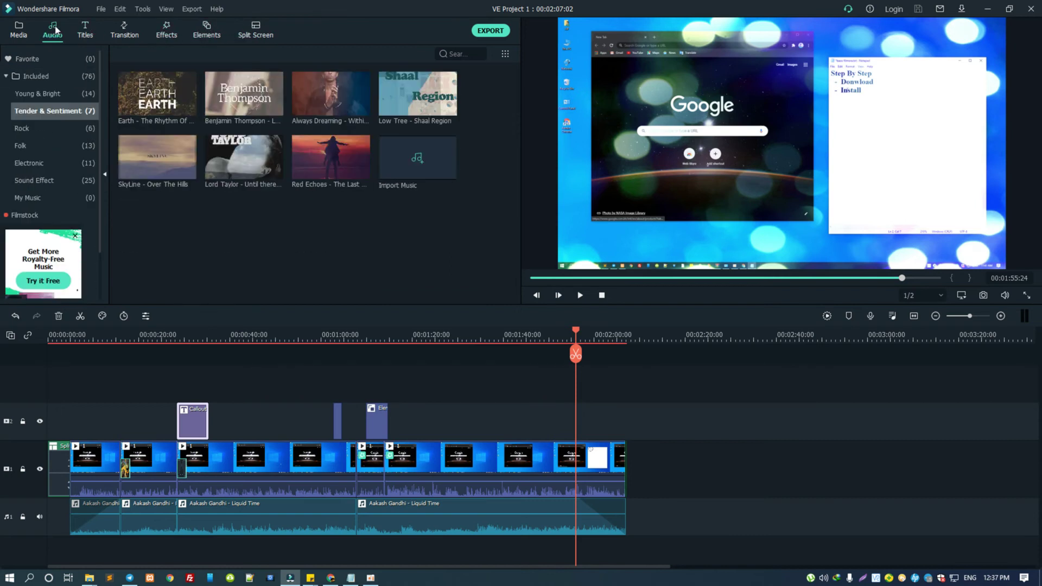
Select the first video clip and move the playhead to about 0:10.
left_click(150, 459)
left_click(100, 453)
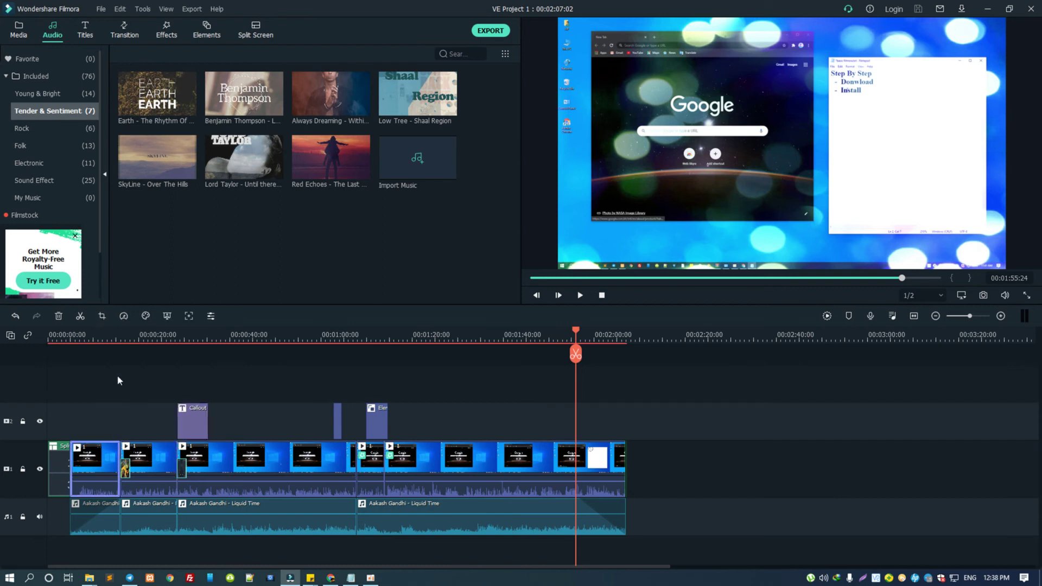
left_click(97, 332)
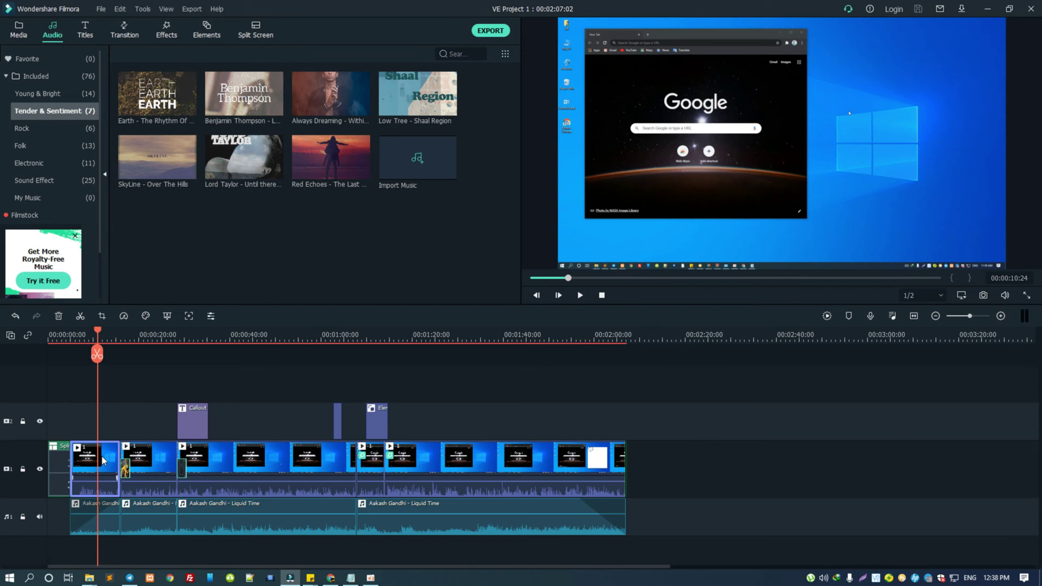
Open the first video clip's colour settings and try temperature and tint values before returning them to neutral.
double_click(109, 460)
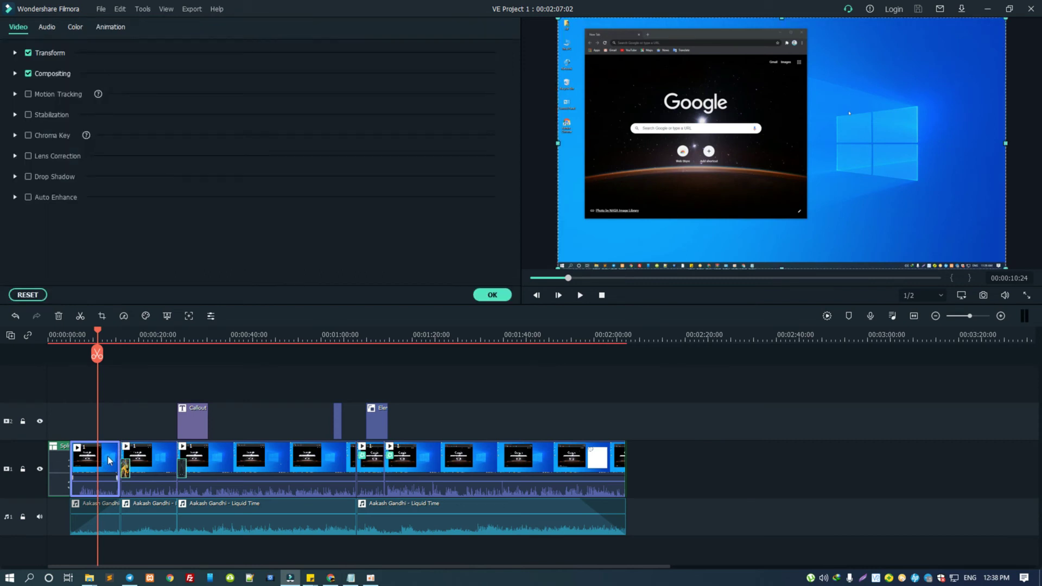
left_click(76, 27)
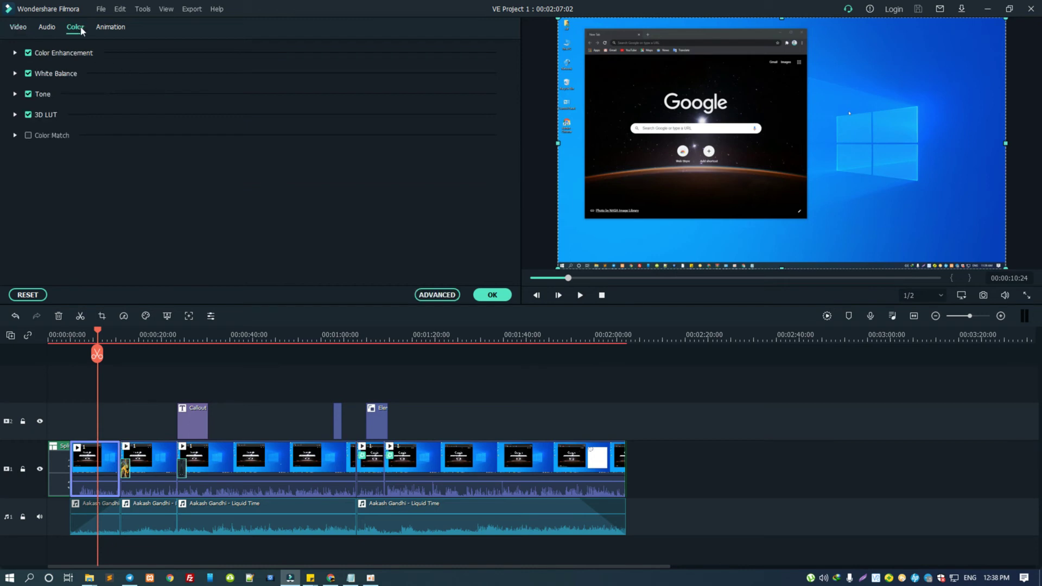
left_click(15, 53)
left_click(16, 160)
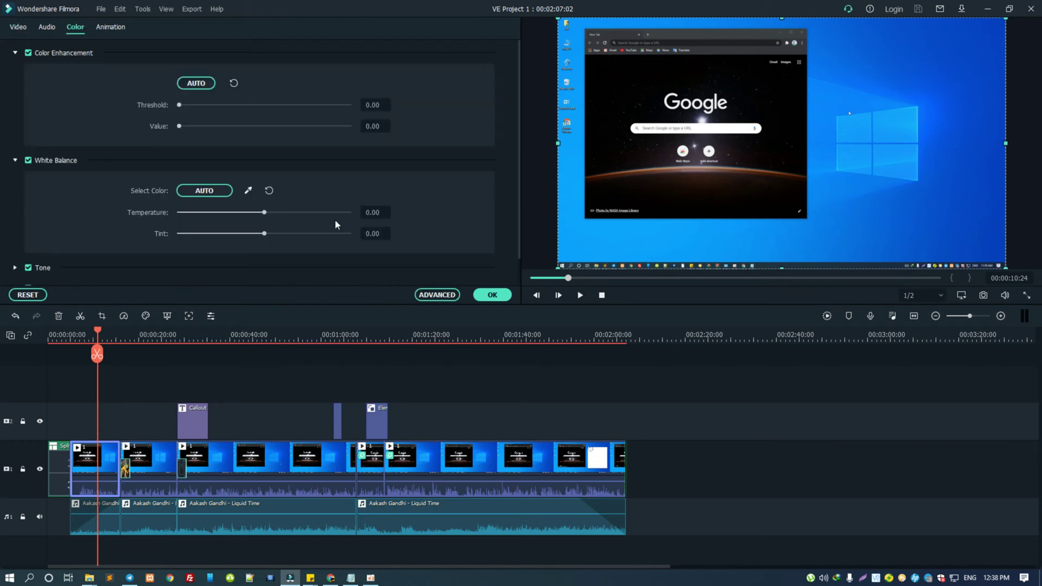
left_click_drag(264, 213, 246, 213)
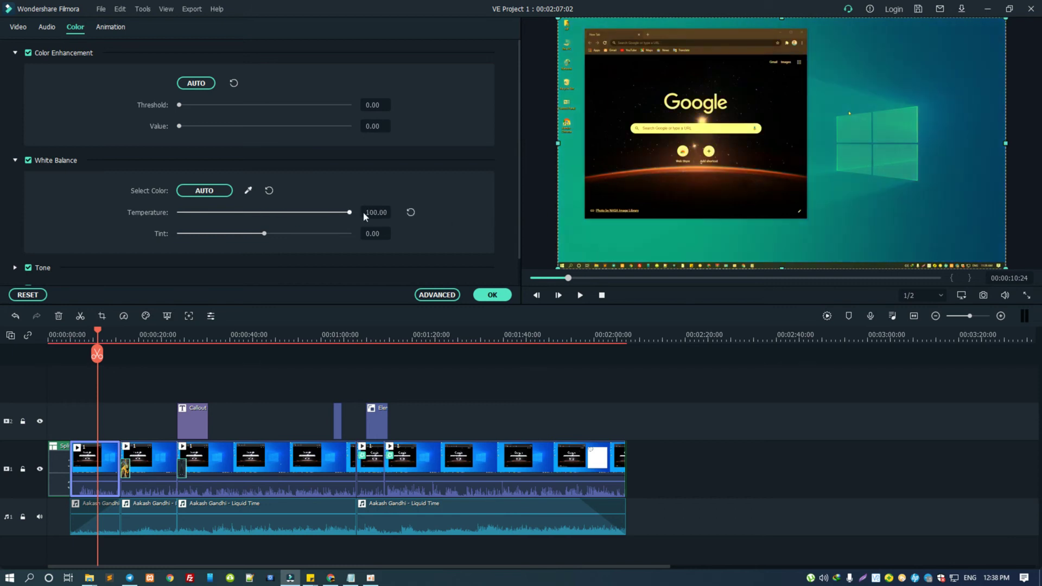
left_click_drag(338, 217, 349, 217)
mouse_move(265, 235)
left_mouse_down()
mouse_move(218, 238)
mouse_move(267, 235)
left_mouse_up()
left_click_drag(349, 213, 266, 215)
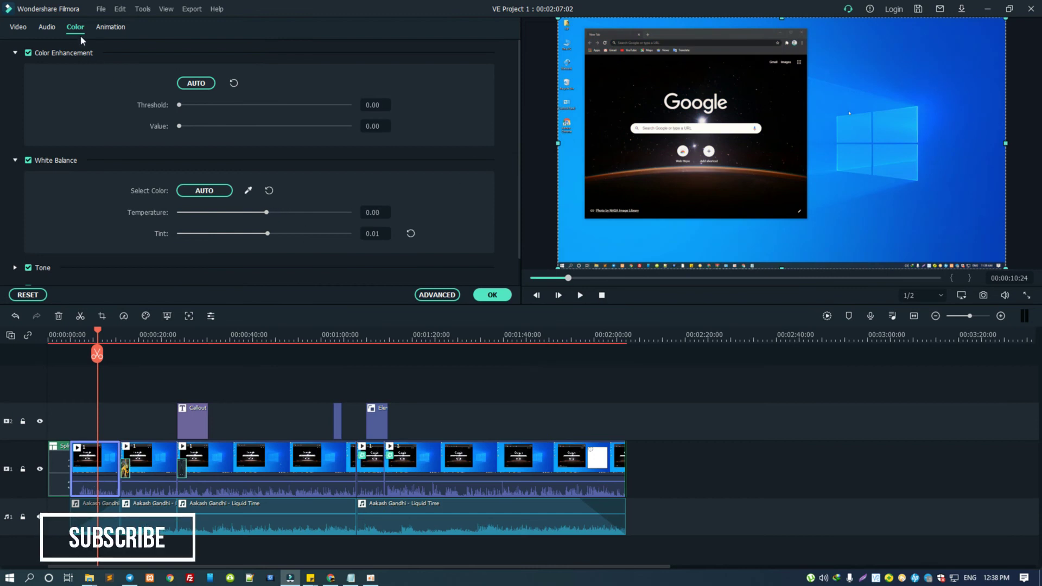
In the Tone settings, set brightness to -3 and saturation back to 0.
scroll(76, 125, "down", 1)
left_click(15, 237)
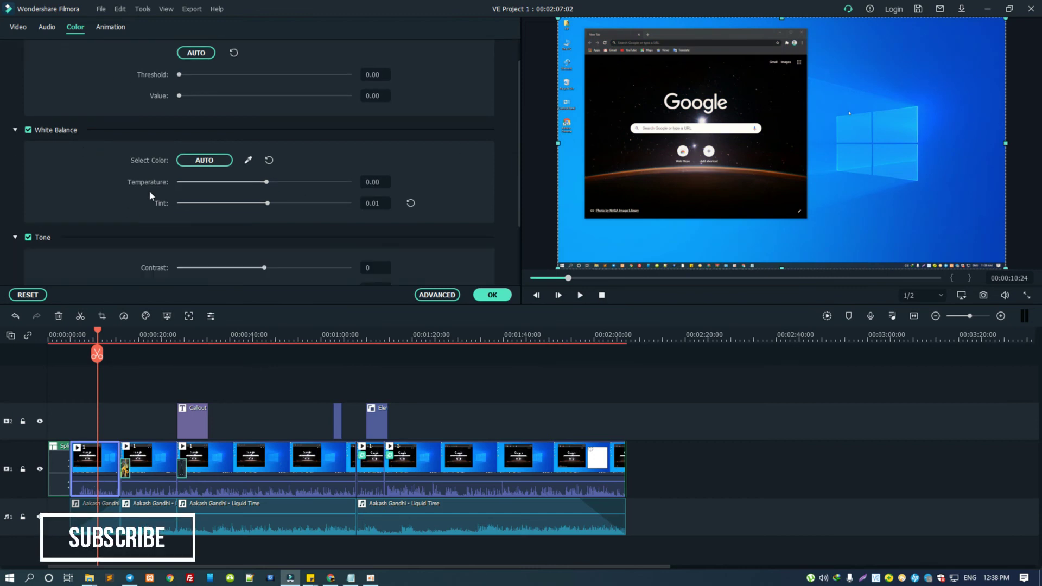
scroll(150, 194, "down", 3)
mouse_move(264, 181)
left_mouse_down()
mouse_move(167, 188)
mouse_move(248, 181)
mouse_move(334, 203)
left_mouse_up()
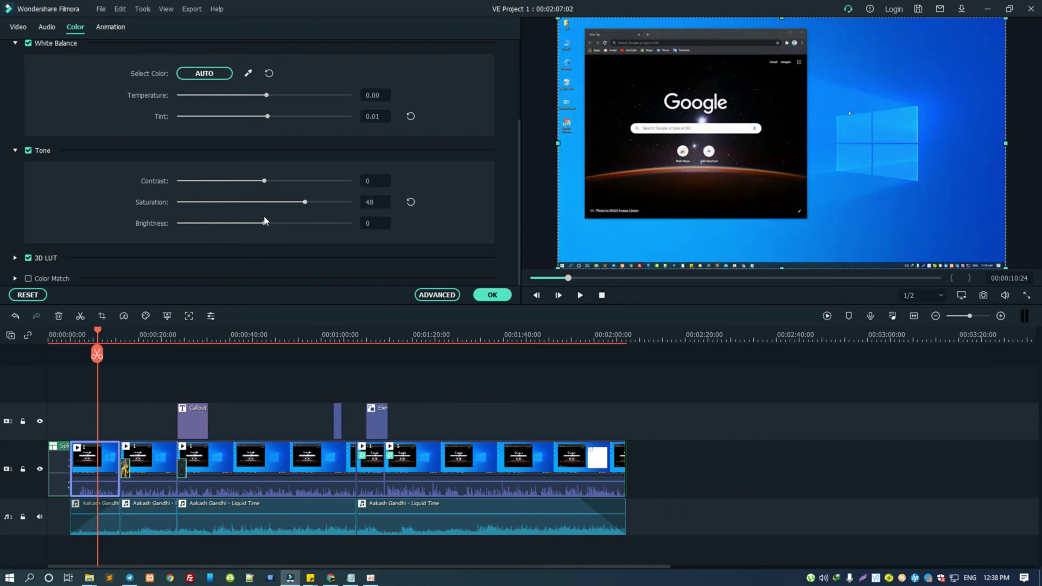
left_click_drag(264, 223, 233, 223)
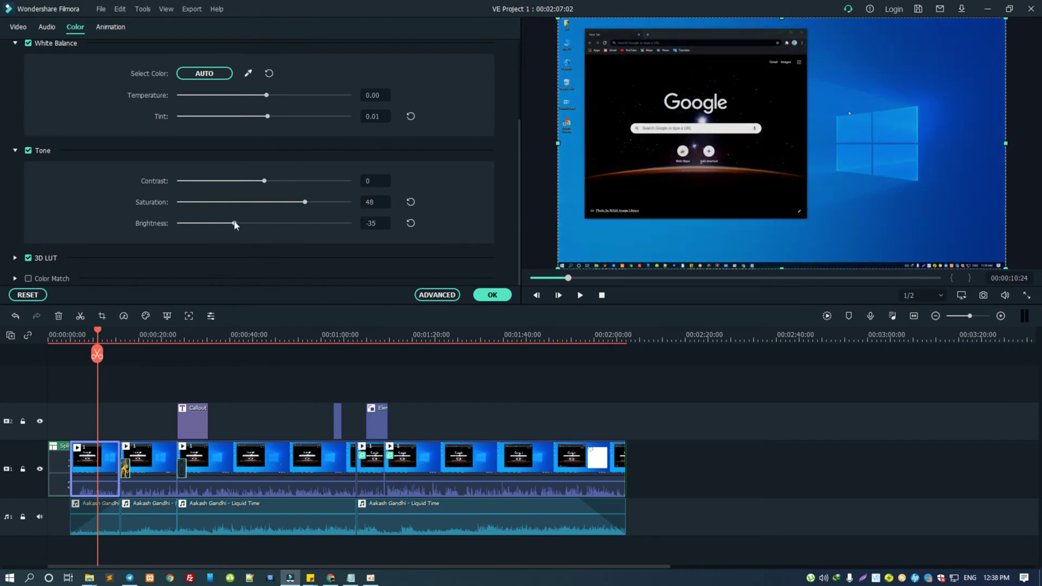
left_click_drag(234, 223, 259, 223)
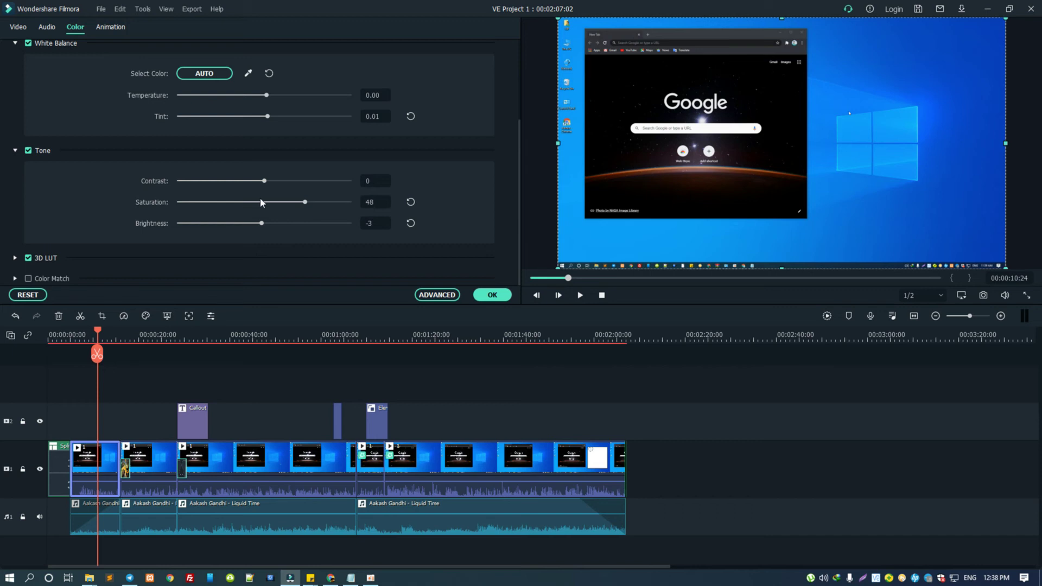
left_click_drag(303, 202, 264, 202)
Apply the colour edits, then give the first music clip a 6-second fade-in and 3.44-second fade-out.
left_click(492, 295)
left_click(110, 526)
double_click(112, 524)
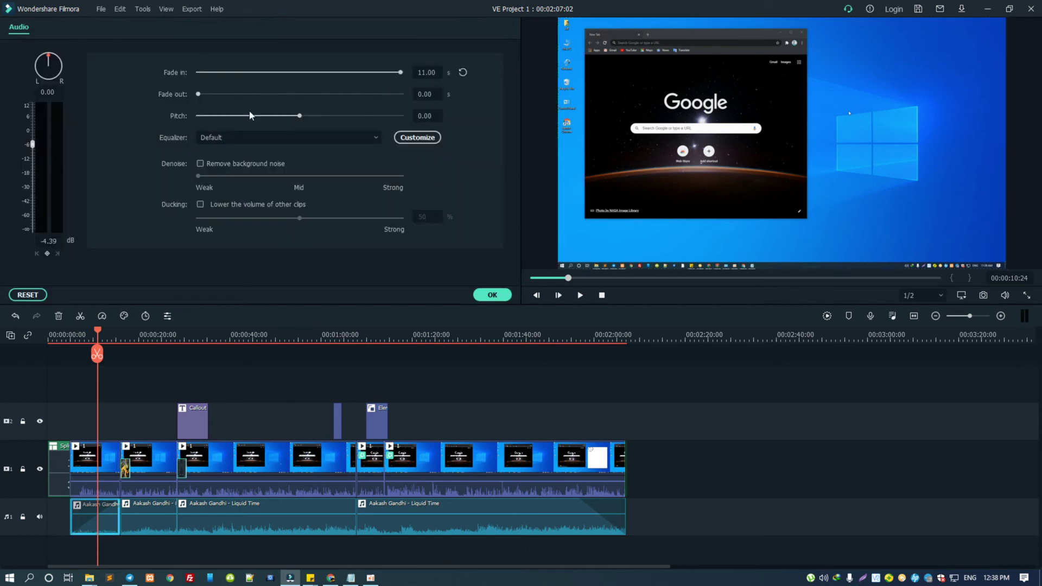
mouse_move(196, 95)
left_mouse_down()
mouse_move(213, 99)
mouse_move(196, 95)
left_mouse_up()
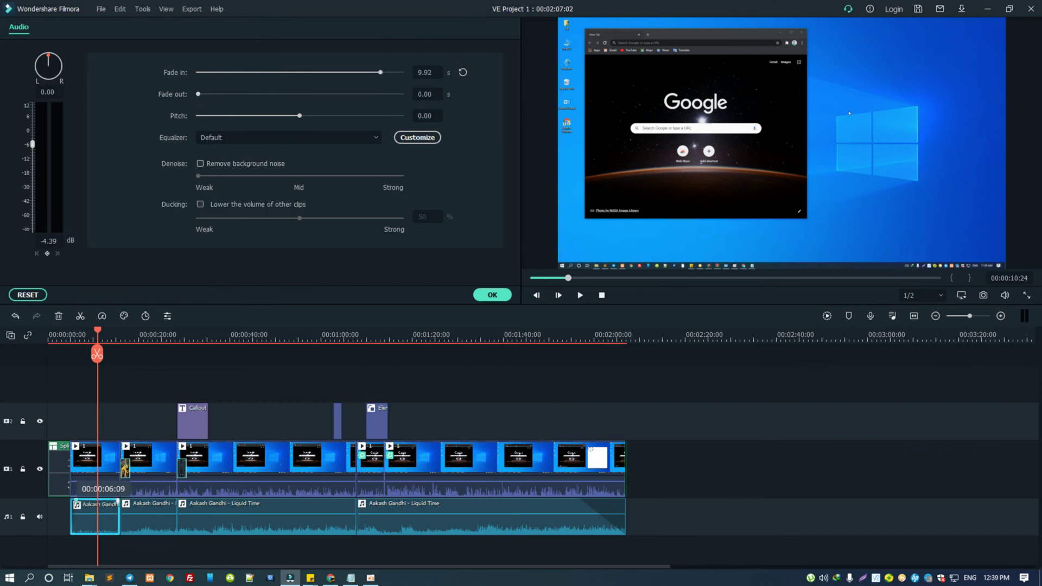
left_click_drag(84, 504, 99, 504)
mouse_move(81, 463)
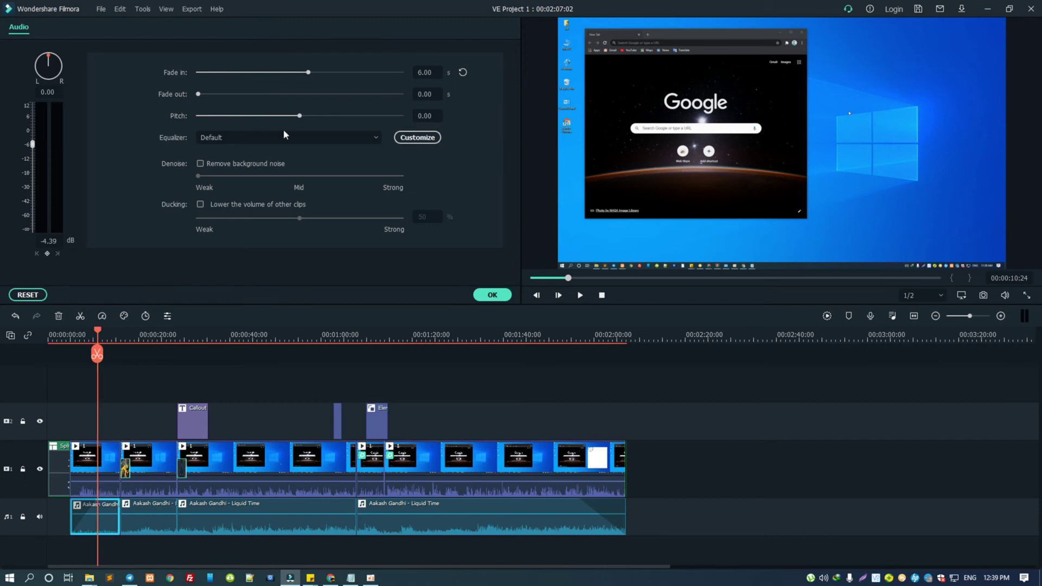
left_click_drag(117, 500, 102, 500)
Keep the Default equalizer preset and apply the audio settings.
left_click(217, 140)
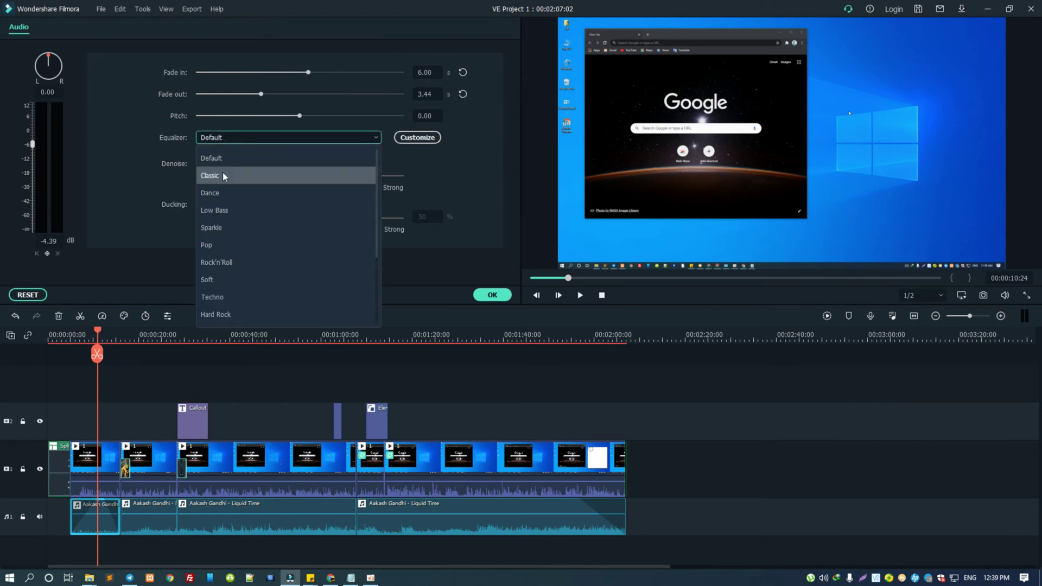
scroll(255, 203, "down", 3)
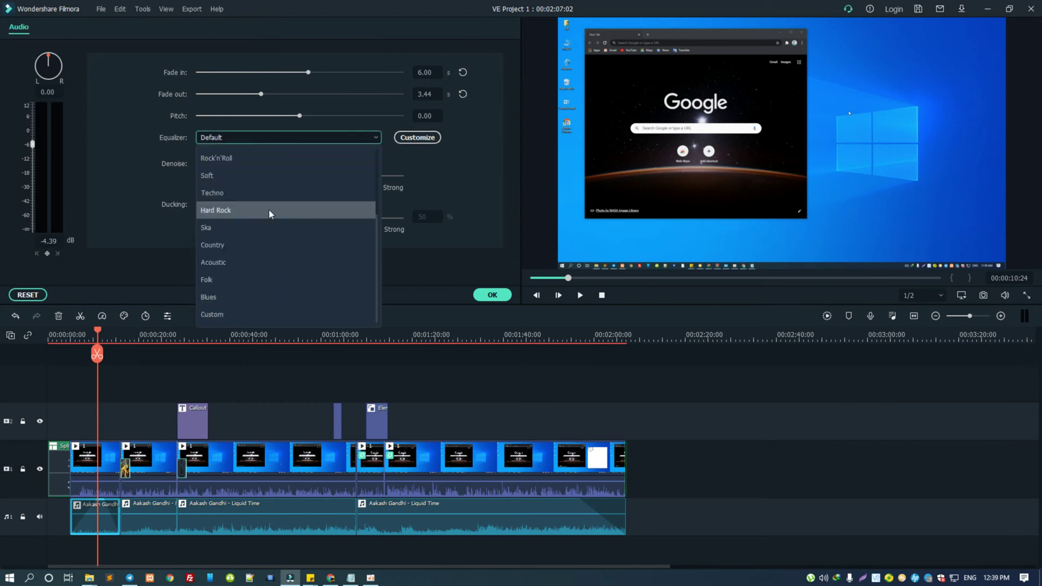
scroll(269, 189, "up", 3)
scroll(334, 178, "down", 2)
left_click(464, 164)
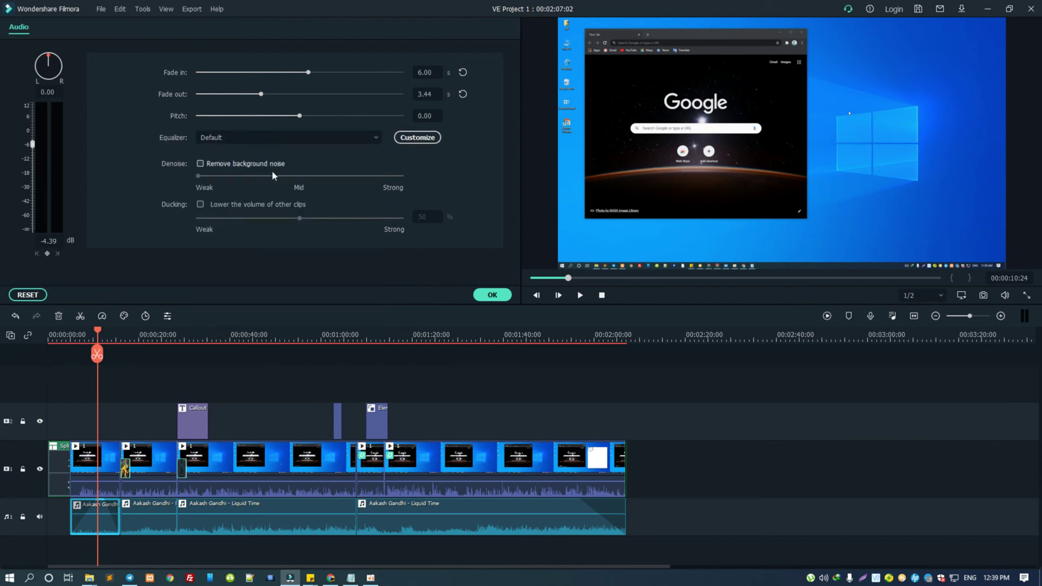
left_click(494, 295)
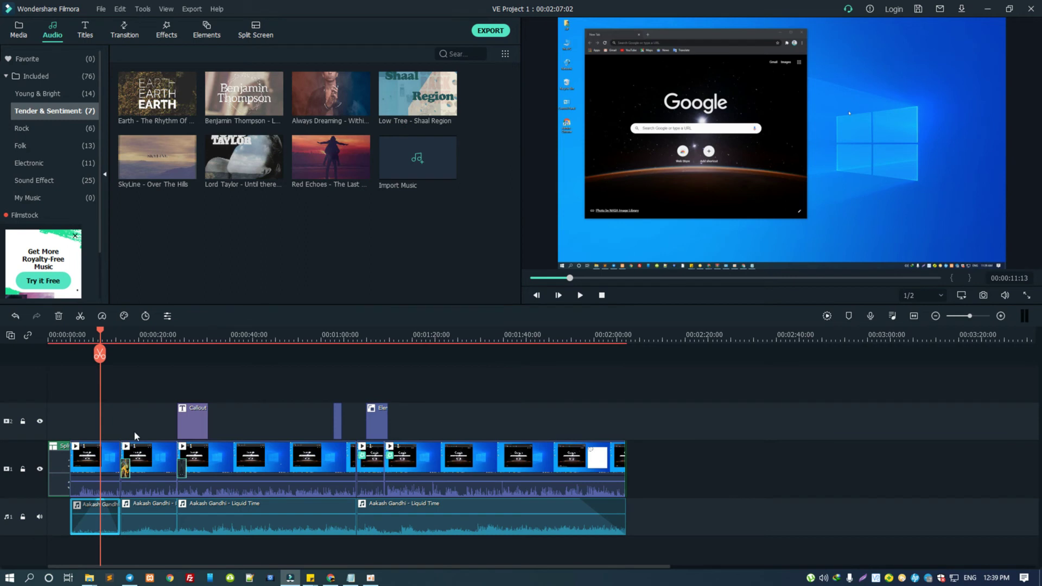
mouse_move(455, 111)
Open the Export dialog and browse the Device presets: Apple TV 4K, iPod and PlayStation 4.
key("ctrl+e")
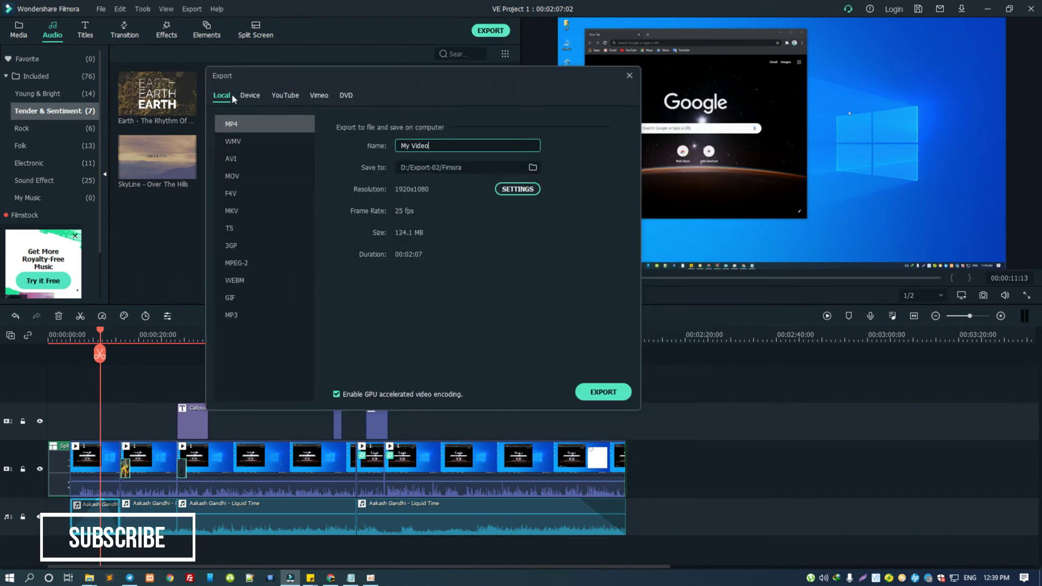
left_click(250, 96)
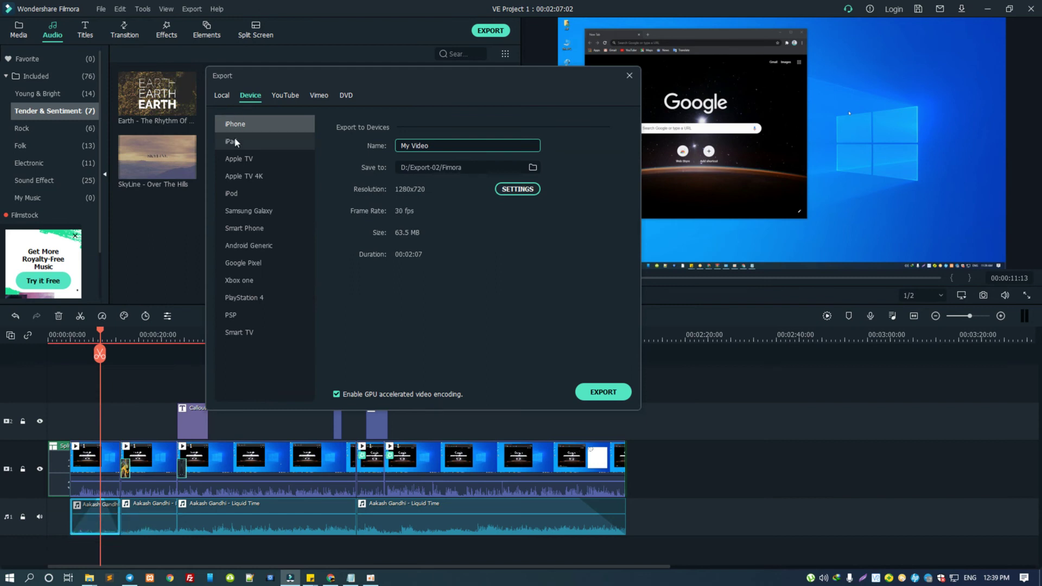
left_click(238, 158)
left_click(246, 179)
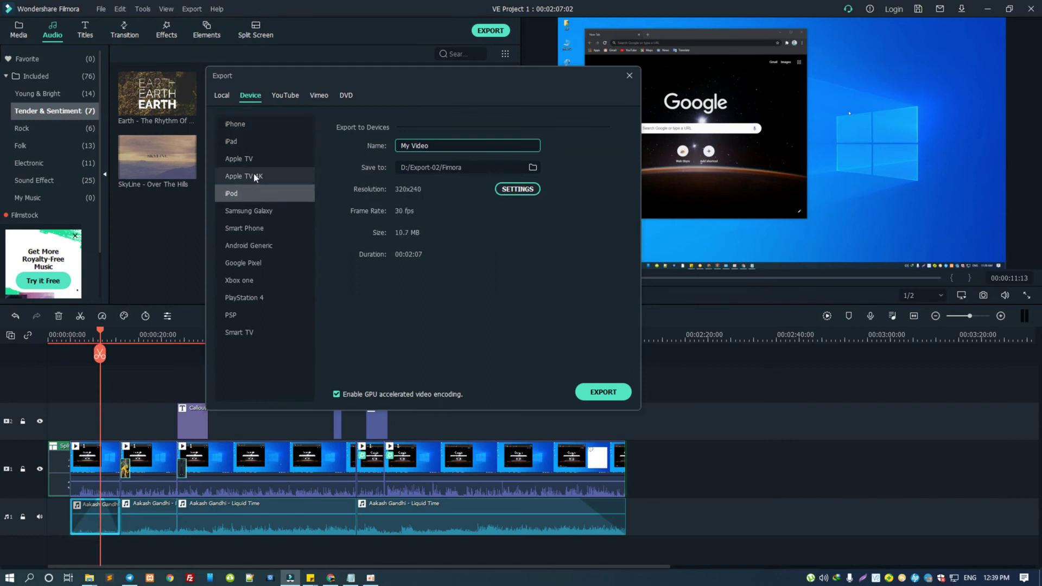
left_click(250, 193)
left_click(241, 297)
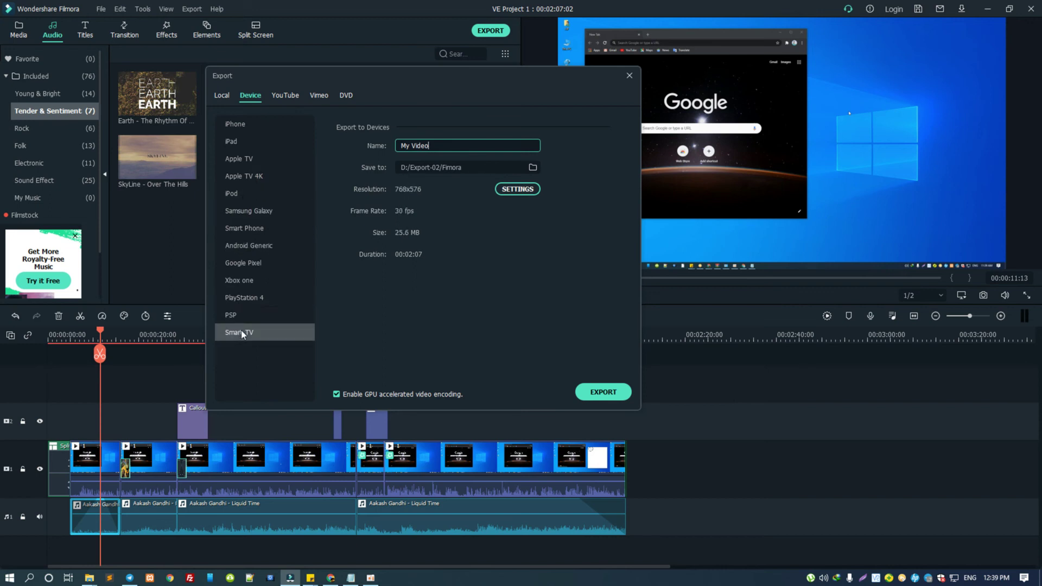
Review the Local, YouTube, Vimeo and DVD export destinations, then return to Local.
left_click(222, 95)
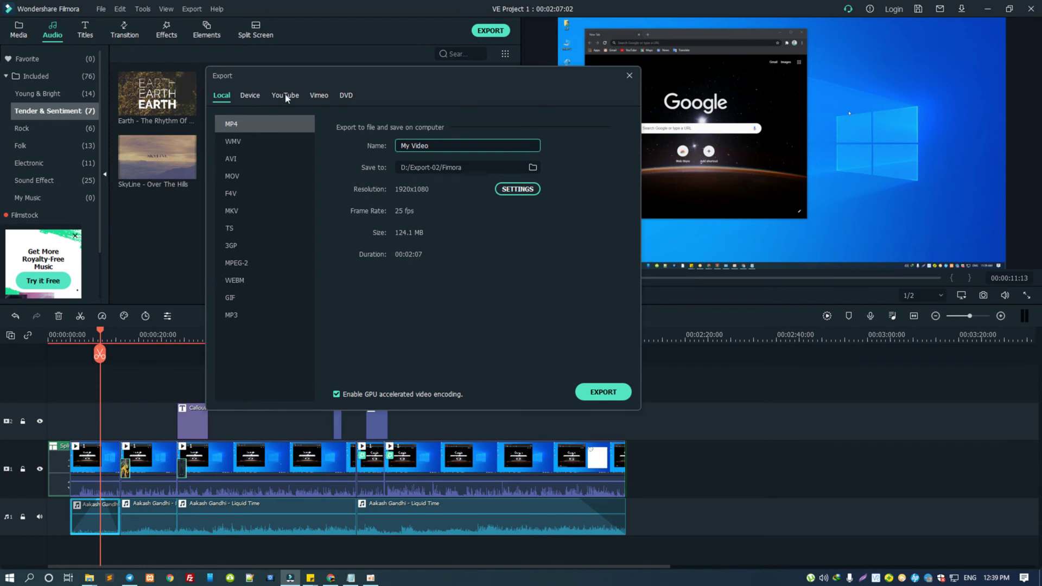
left_click(286, 96)
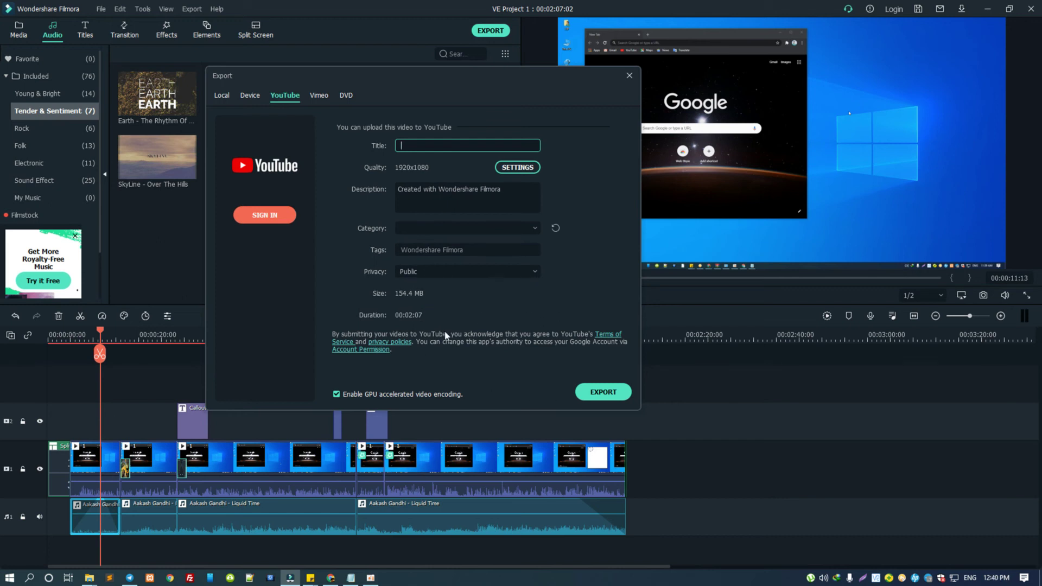
left_click(319, 96)
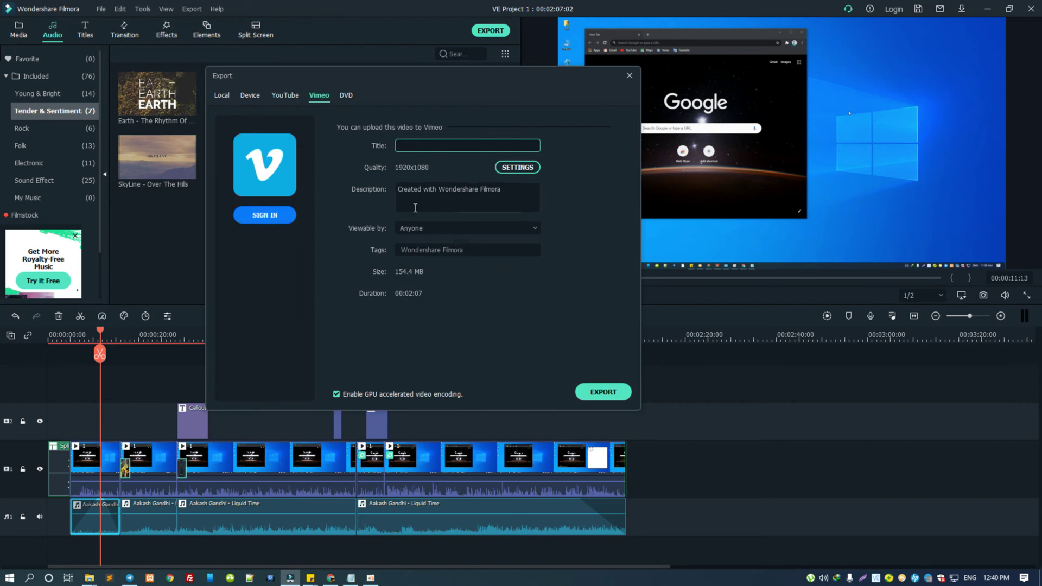
left_click(346, 96)
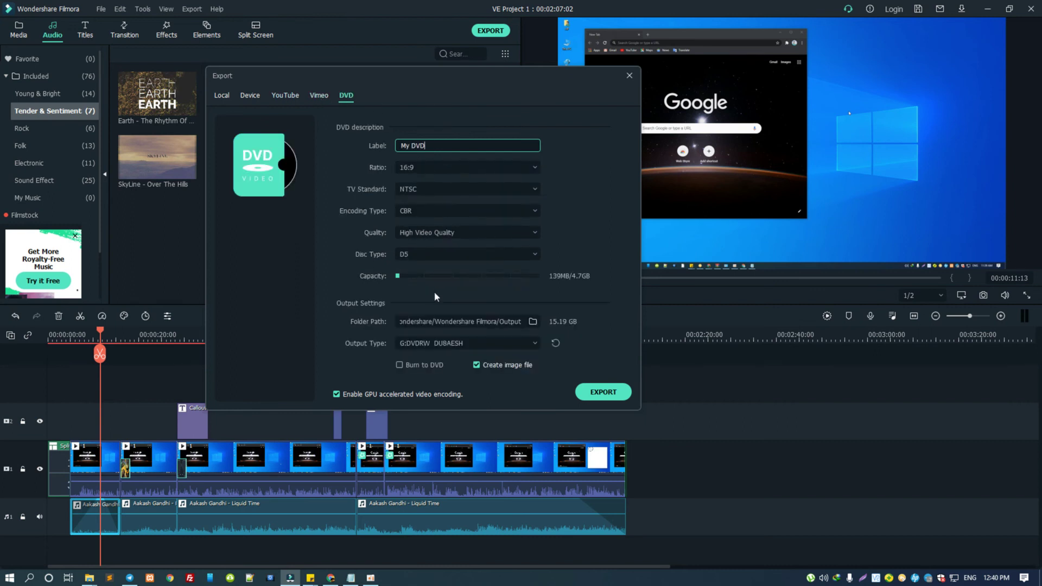
left_click(316, 96)
left_click(284, 96)
left_click(249, 96)
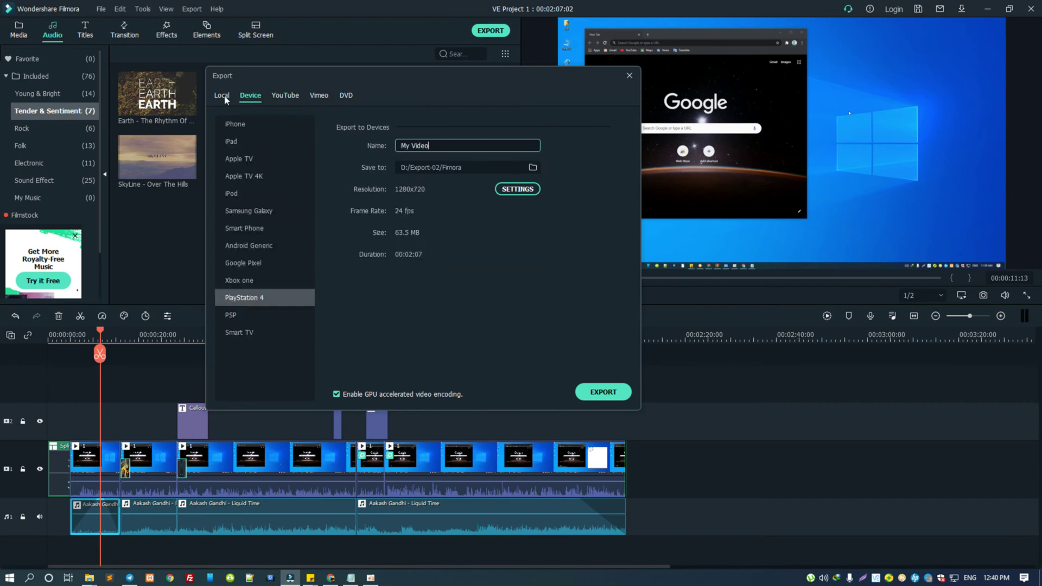
left_click(222, 98)
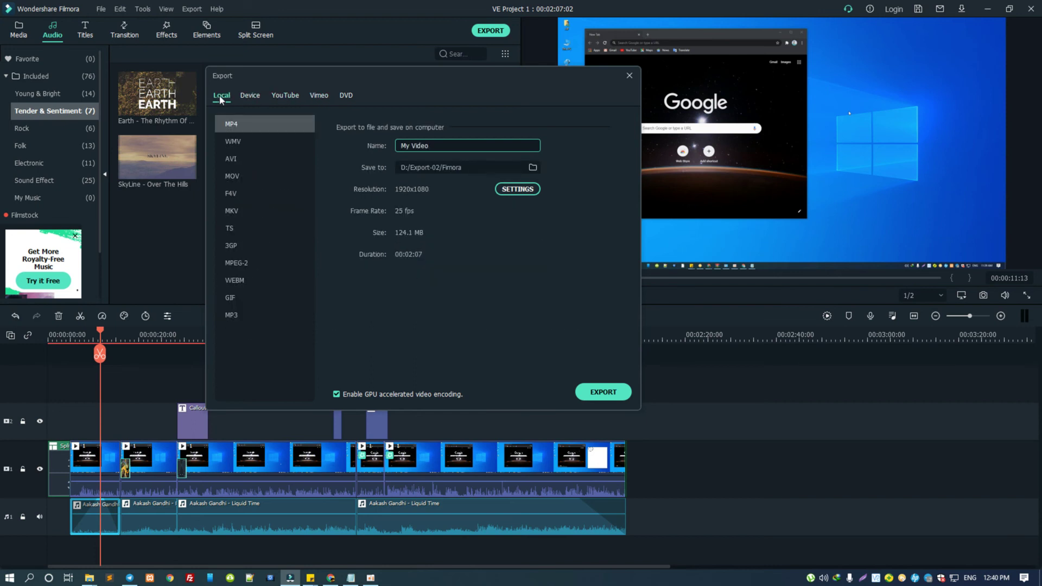
Try the MPEG-2 and AVI output formats, then switch back to MP4.
left_click(235, 263)
left_click(235, 142)
left_click(232, 157)
left_click(243, 126)
left_click(241, 157)
left_click(240, 141)
left_click(234, 162)
left_click(239, 125)
Replace the default name 'My Video' with 'filmora test'.
left_click_drag(411, 146, 368, 143)
left_click_drag(455, 147, 391, 142)
key("BackSpace")
type("sd")
type("lmora tre")
key("BackSpace")
key("BackSpace")
type("es")
type("t")
Open the Save to folder picker and browse the Music, Videos and Pictures user folders.
left_click(536, 166)
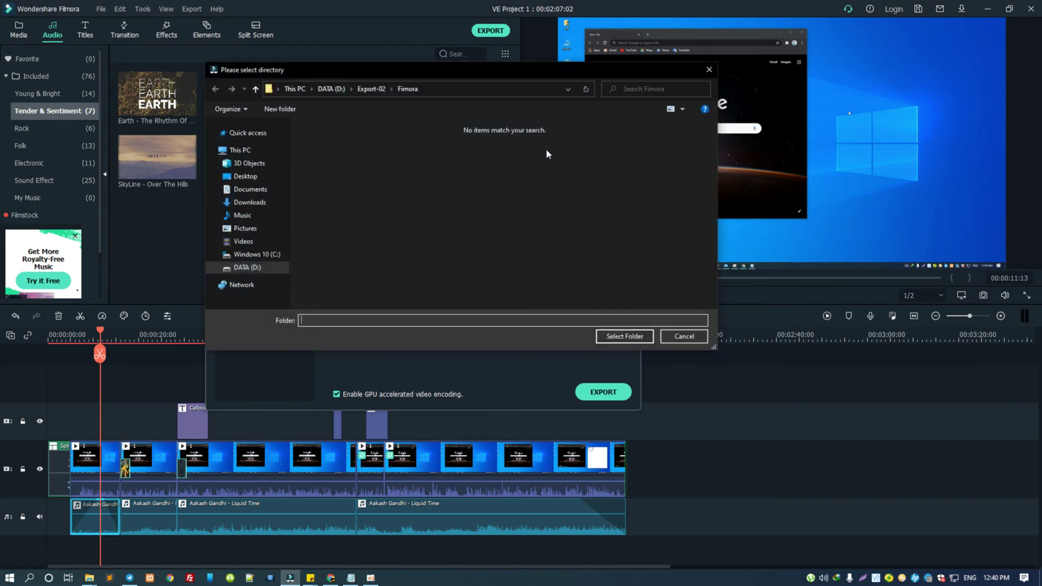
left_click(243, 240)
left_click(242, 215)
left_click(245, 163)
left_click(247, 202)
left_click(242, 215)
left_click(239, 241)
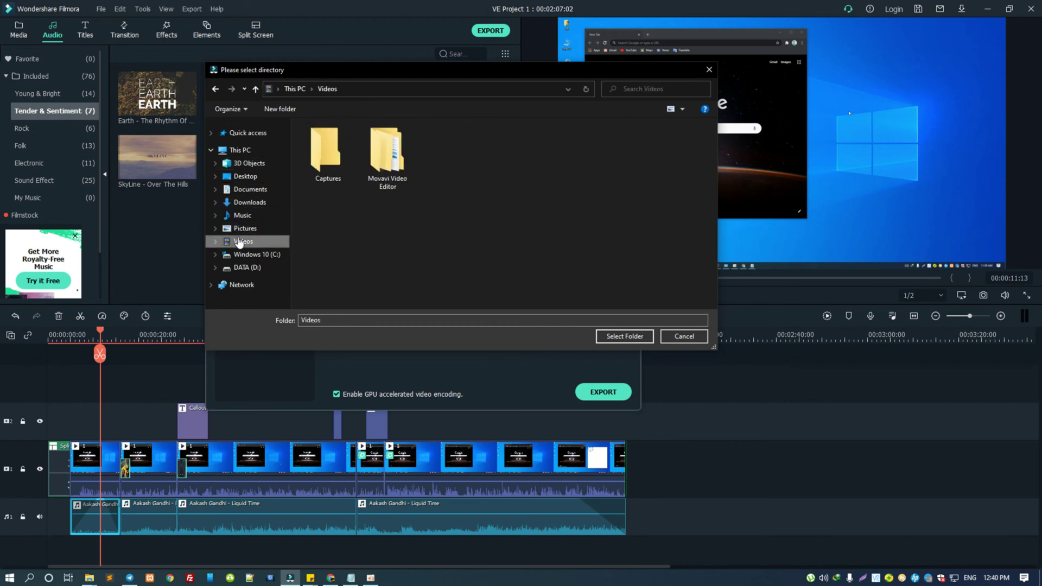
left_click(242, 227)
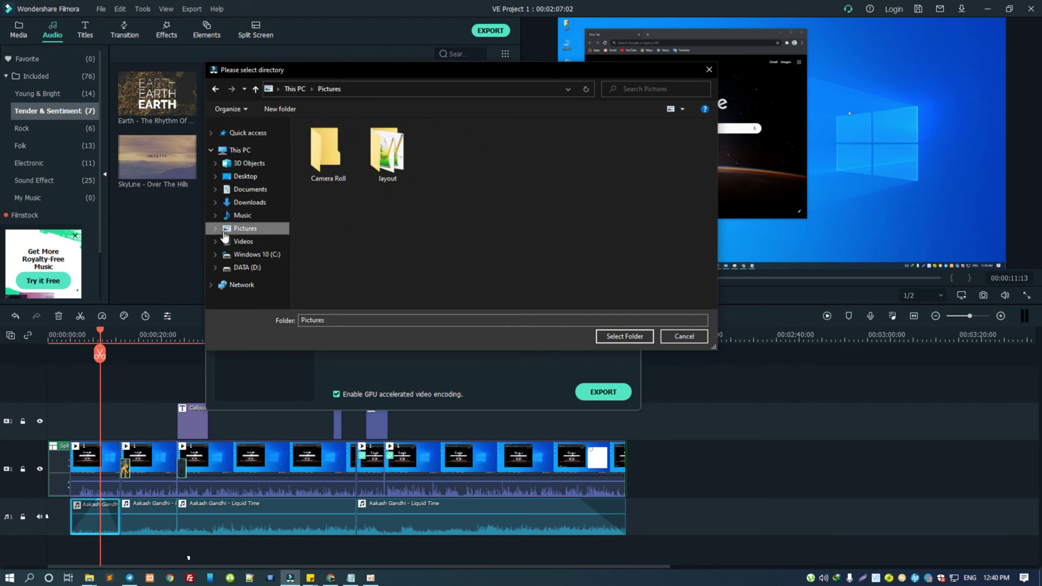
left_click(242, 215)
Check the DATA (D:) drive, then select the Music folder as the save location.
left_click(246, 201)
left_click(243, 227)
left_click(241, 268)
left_click(240, 242)
left_click(242, 215)
left_click(240, 243)
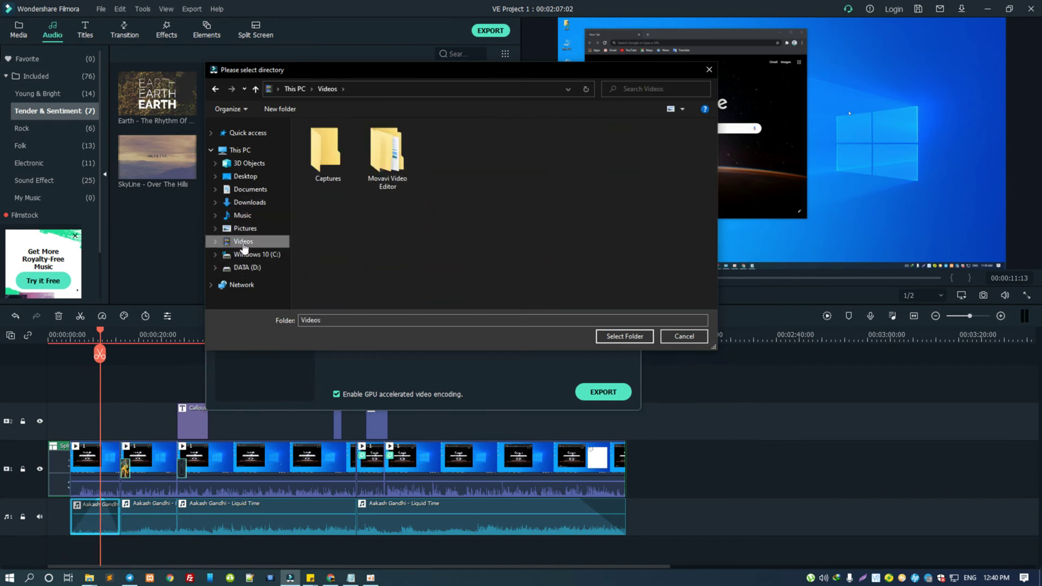
left_click(241, 217)
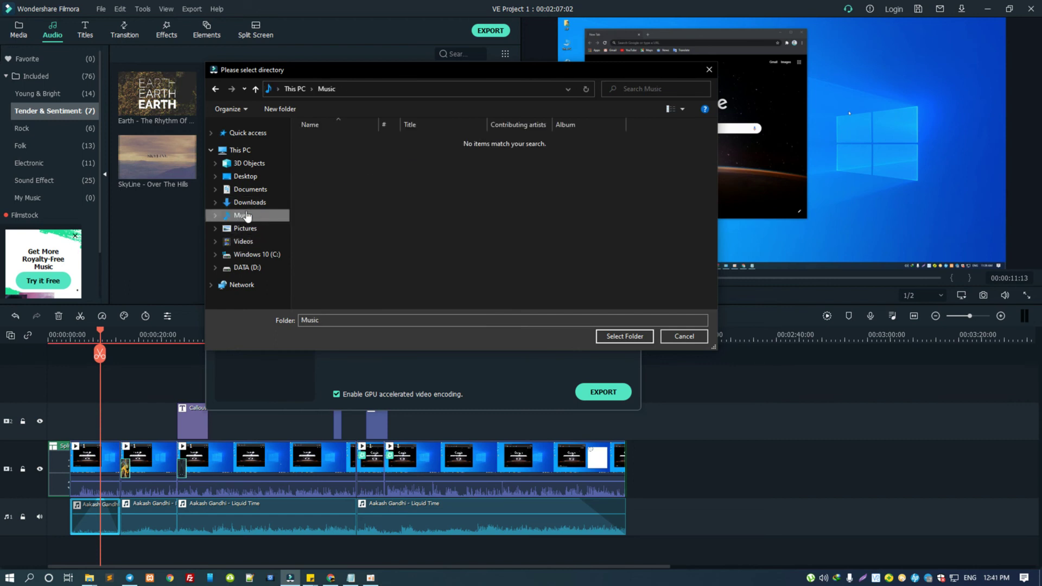
left_click(624, 336)
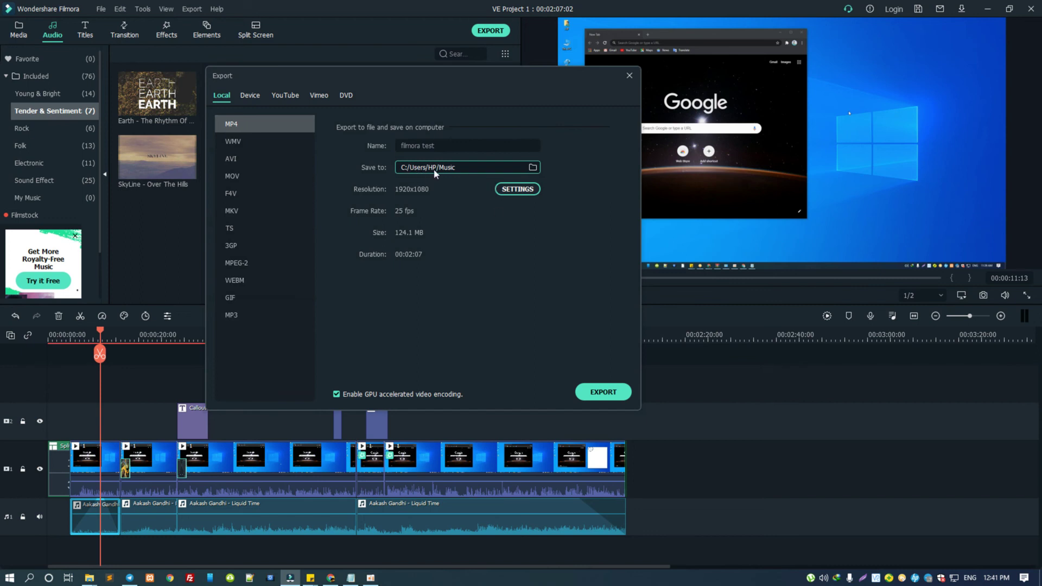
Open the detailed export settings and set the quality to Best.
left_click(520, 189)
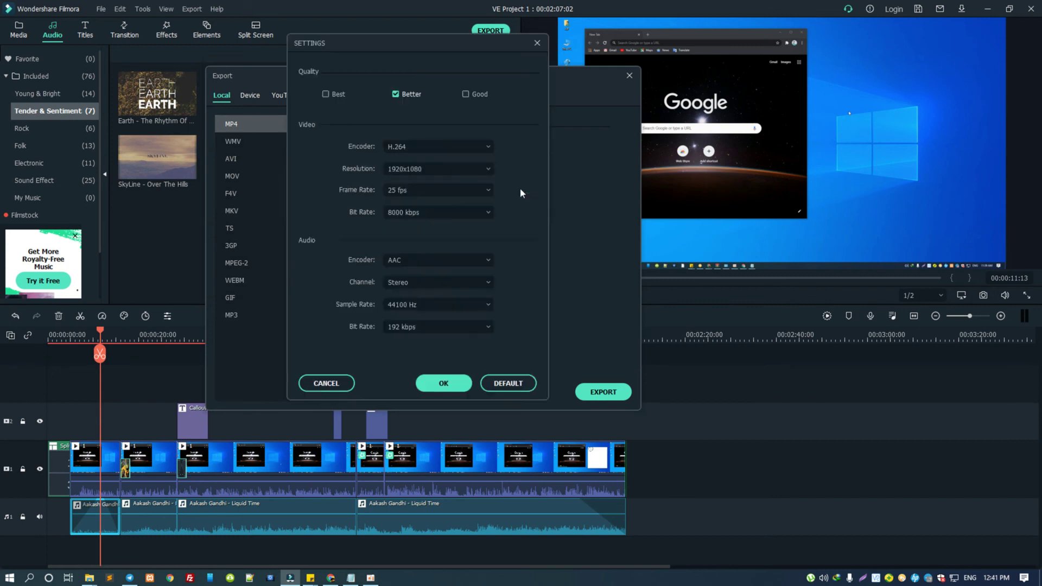
left_click_drag(378, 39, 309, 32)
left_click(255, 86)
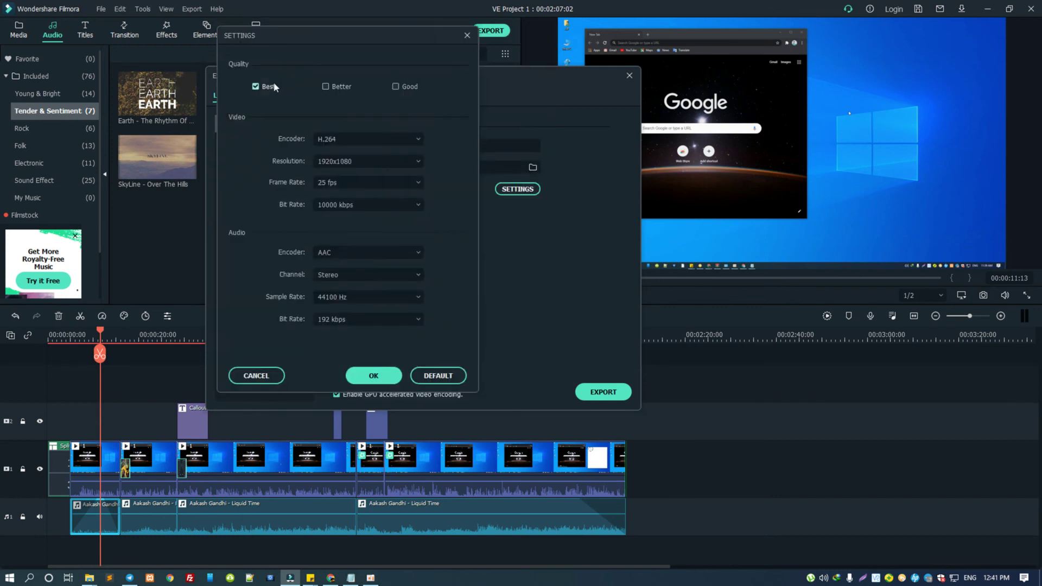
left_click(340, 87)
left_click(265, 88)
Keep H.264 as the video encoder.
left_click(353, 142)
left_click(353, 142)
double_click(355, 138)
left_click(340, 138)
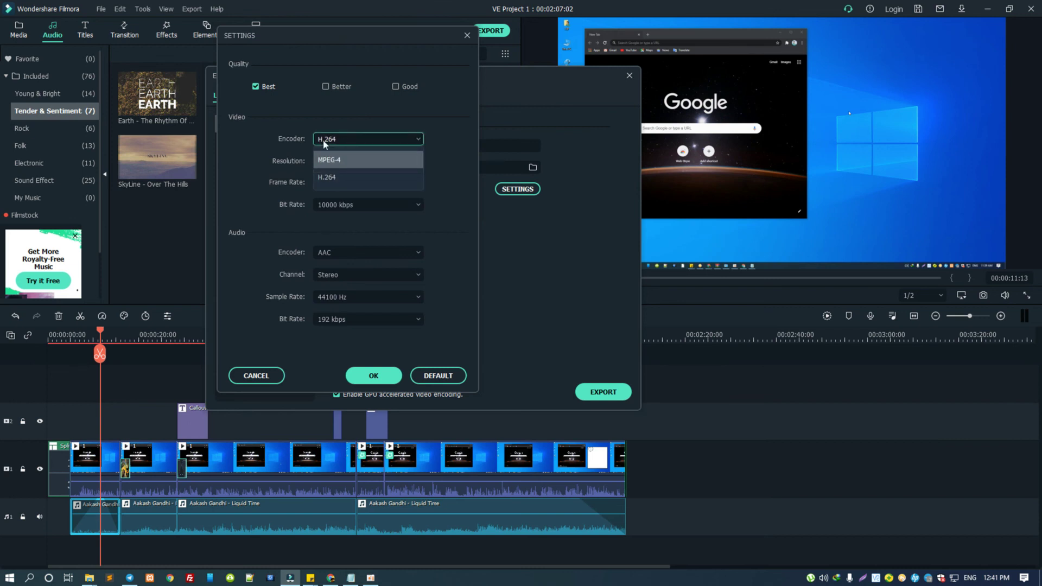
left_click(344, 140)
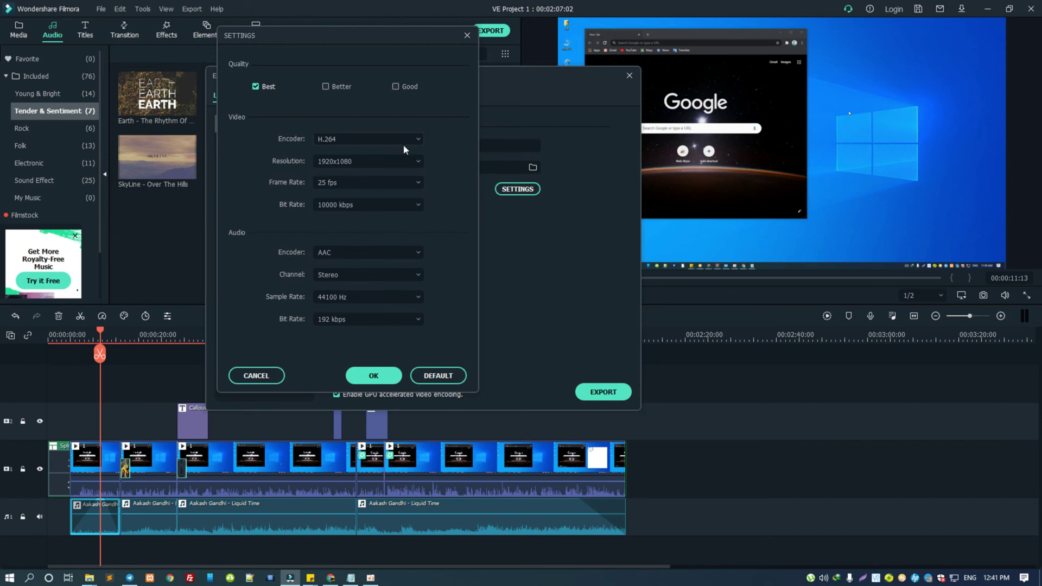
Try 1280x720, then set the resolution back to 1920x1080.
left_click(343, 161)
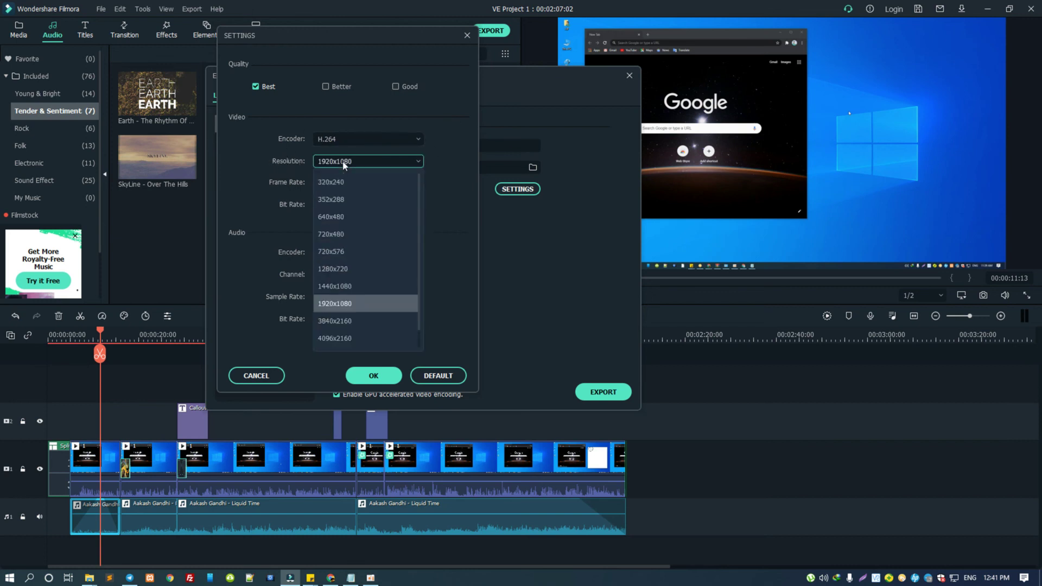
left_click(350, 308)
left_click(384, 161)
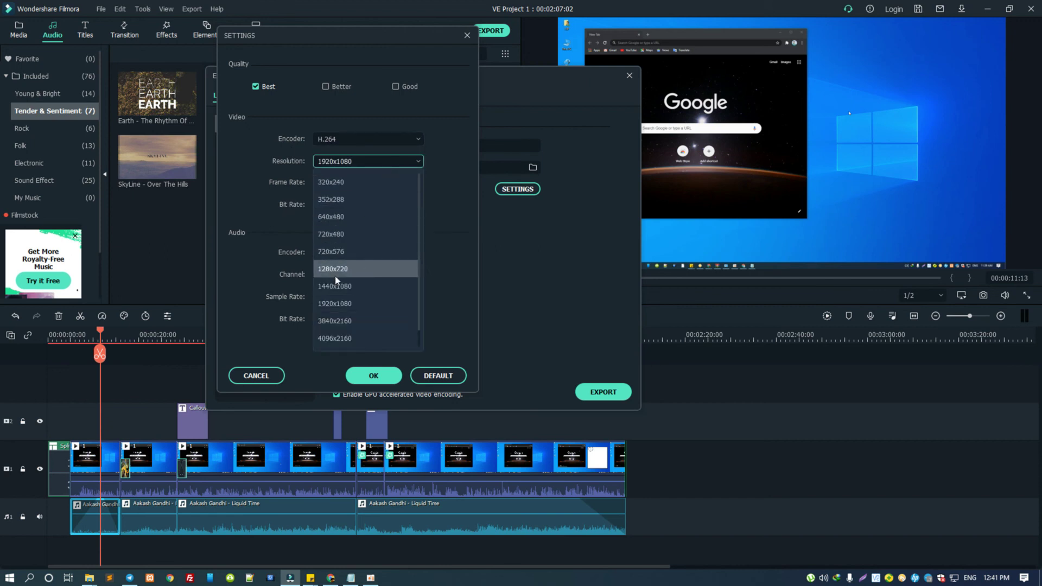
left_click(336, 271)
left_click(372, 157)
left_click(356, 163)
left_click(356, 159)
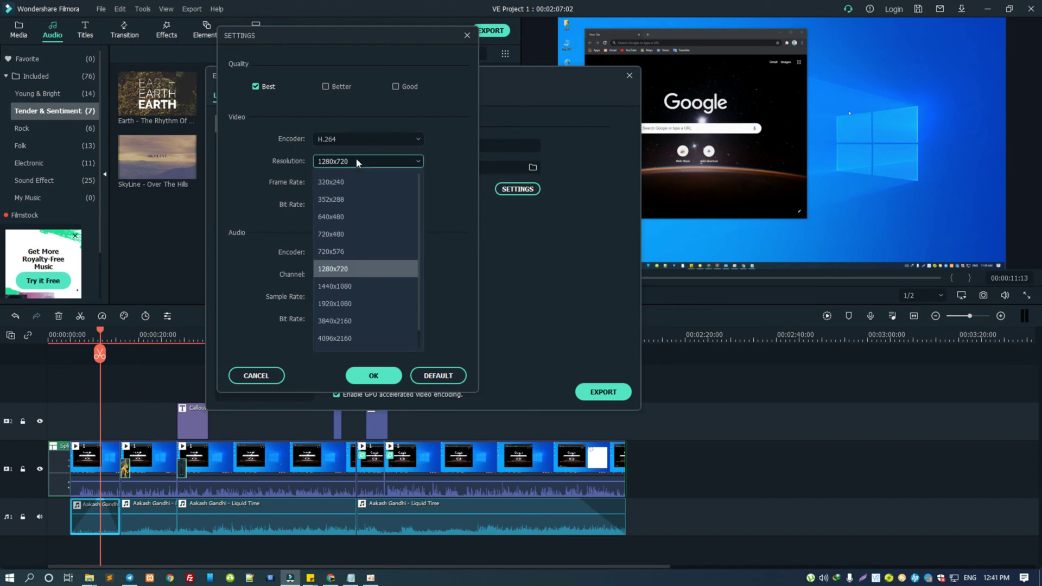
left_click(333, 307)
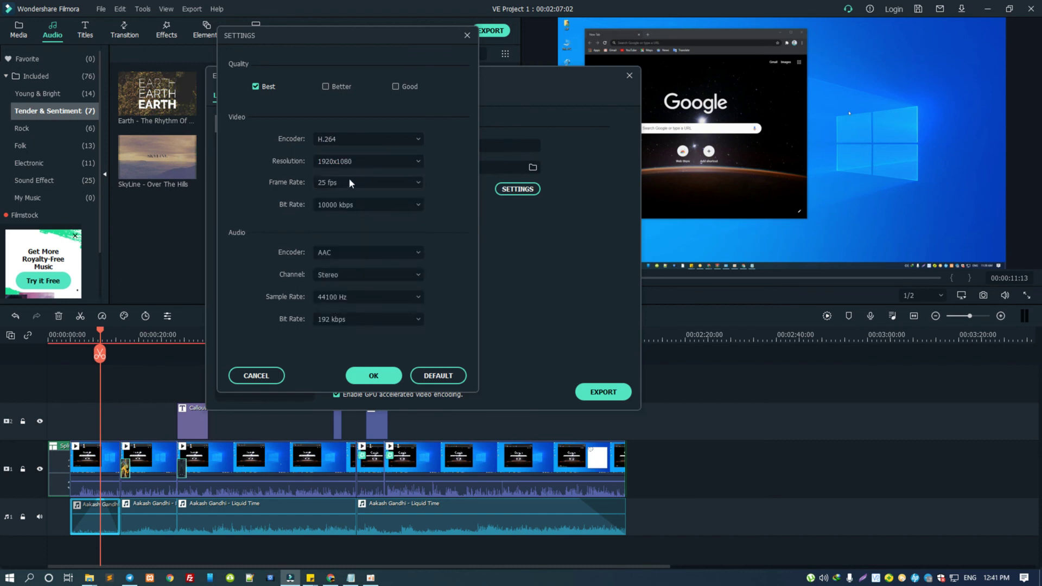
Try 29.97 fps, return the frame rate to 25 fps, and keep AAC audio.
left_click(344, 183)
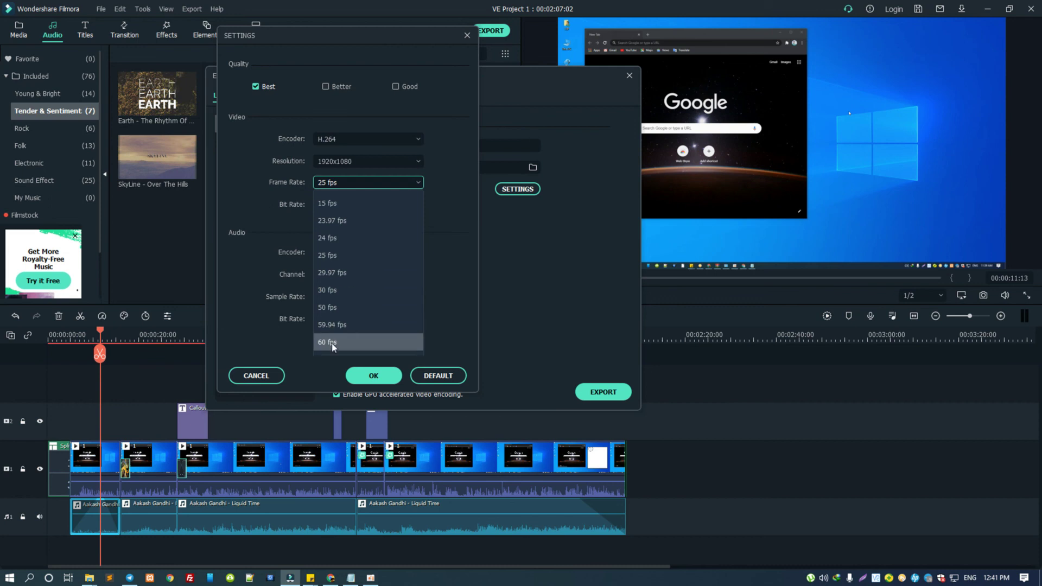
left_click(332, 273)
left_click(329, 181)
left_click(331, 255)
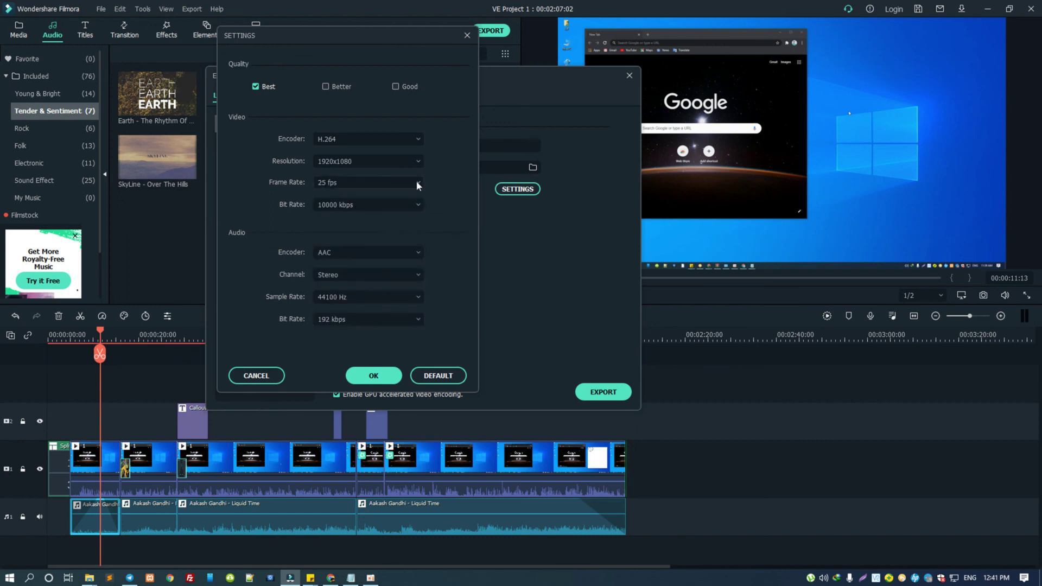
left_click(389, 255)
left_click(389, 254)
left_click(380, 275)
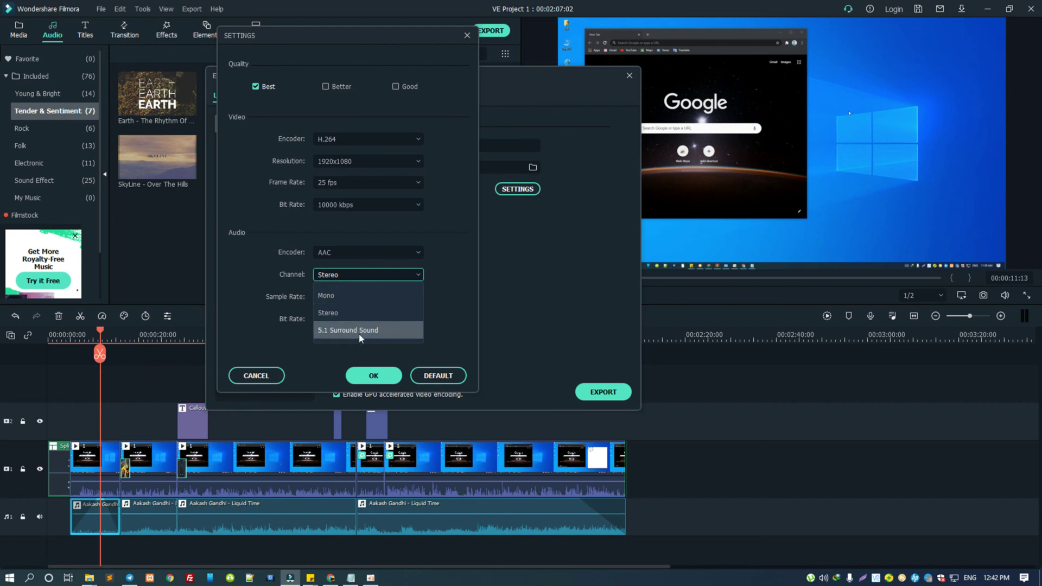
Keep the audio at Stereo, 44100 Hz sample rate and 192 kbps bit rate.
left_click(340, 312)
left_click(368, 297)
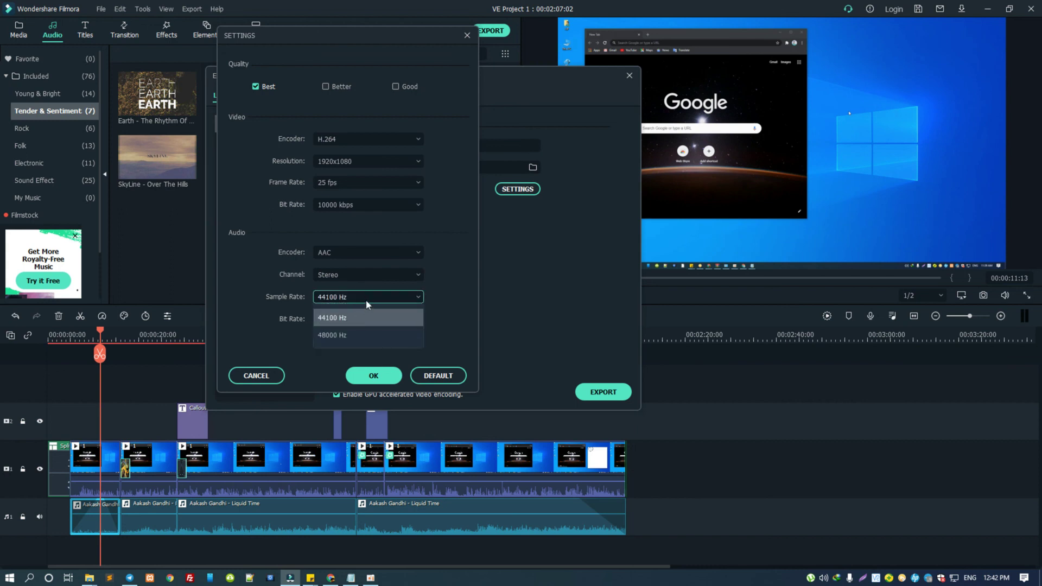
left_click(358, 315)
left_click(351, 320)
left_click(351, 320)
left_click(350, 321)
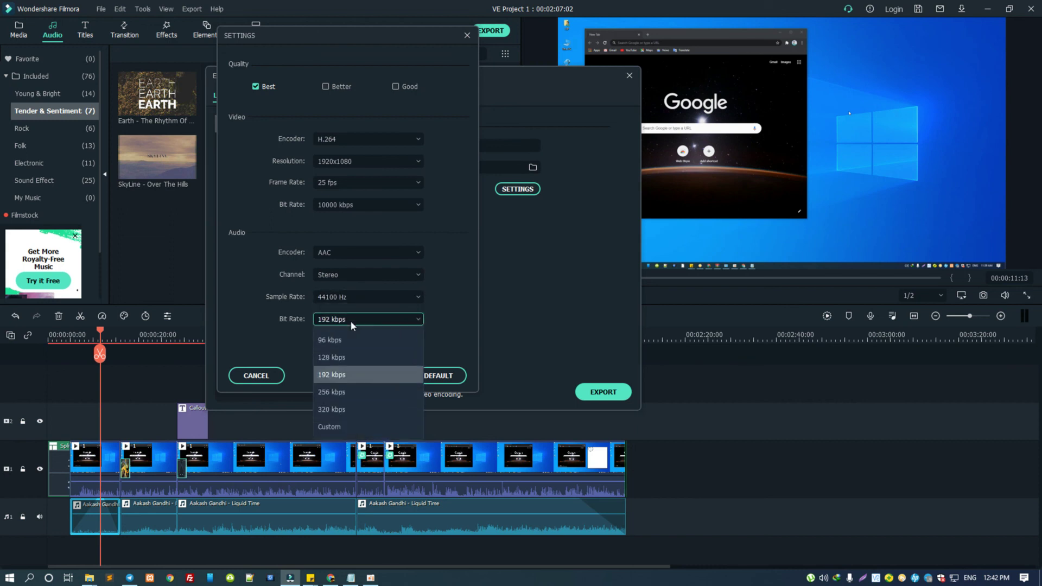
left_click(444, 300)
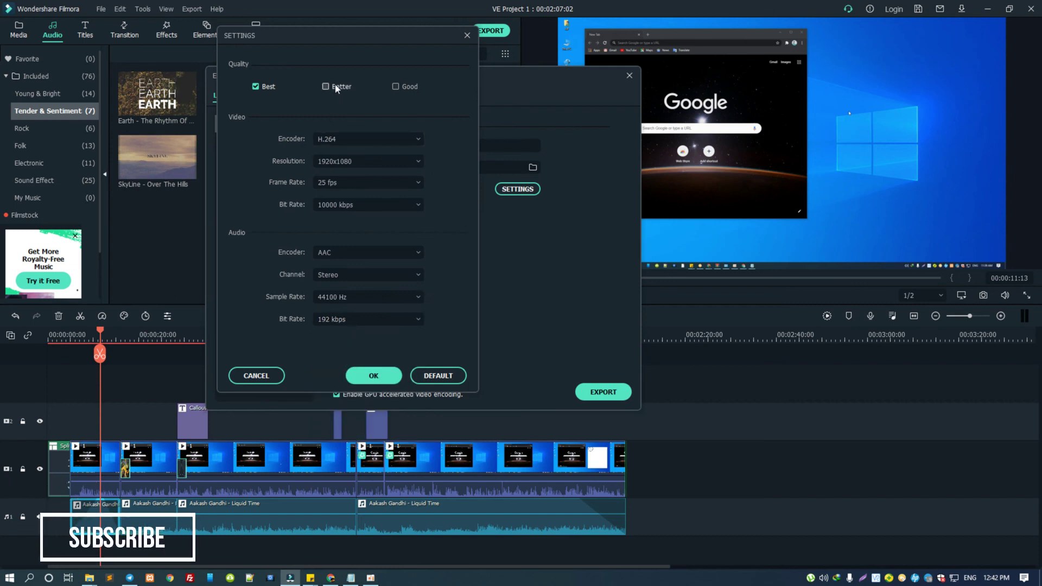
Switch to Better quality at 8000 kbps, keep 25 fps, and confirm the settings.
left_click(336, 87)
left_click(412, 88)
left_click(335, 88)
left_click(331, 183)
left_click(435, 148)
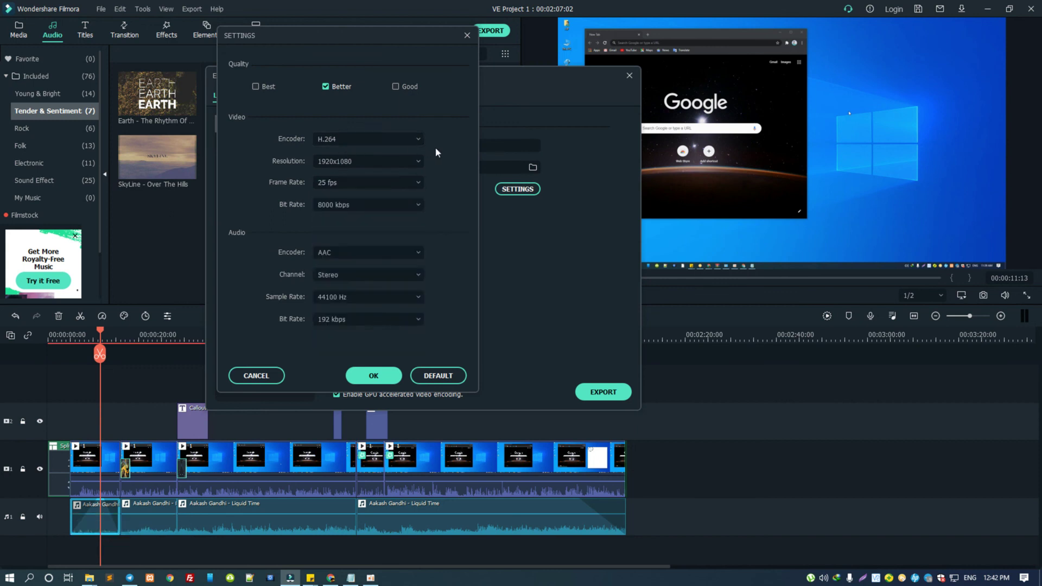
left_click(373, 375)
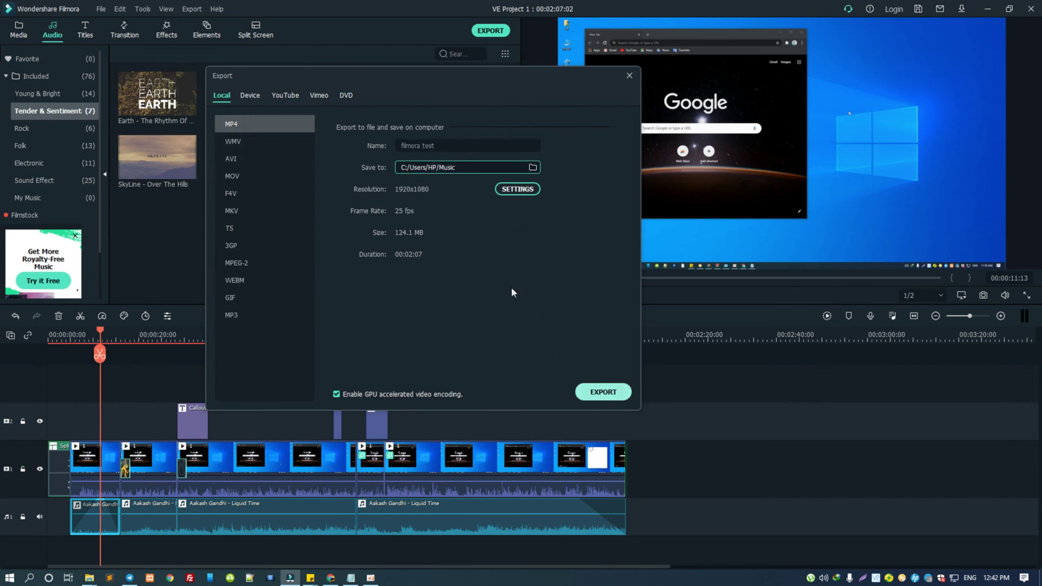
Start the export of filmora test.mp4 and let it render to 100%.
key("Escape")
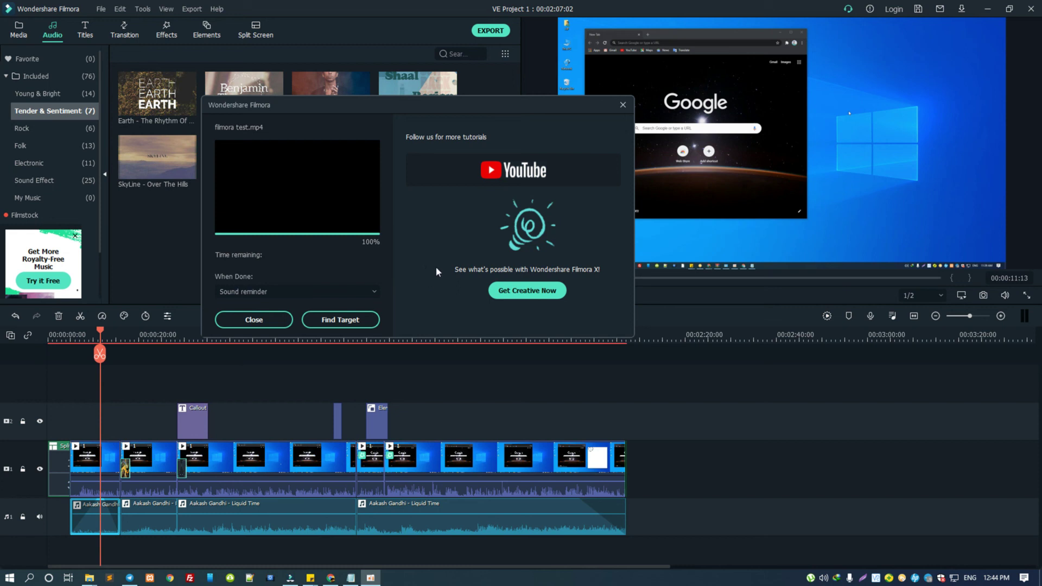
Open a new File Explorer window at the Music folder and select filmora test.mp4.
left_click_drag(419, 105, 590, 70)
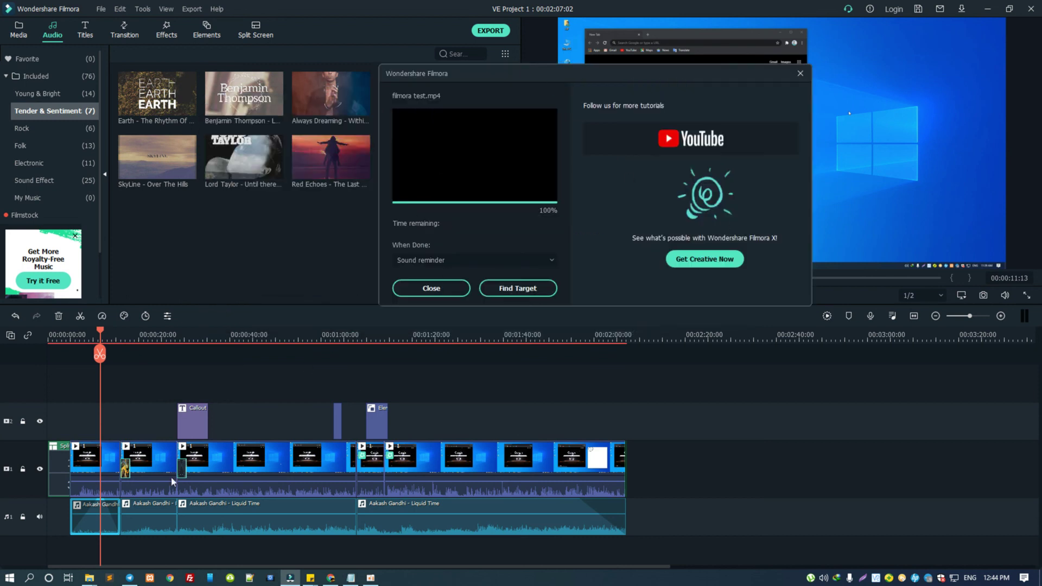
right_click(90, 577)
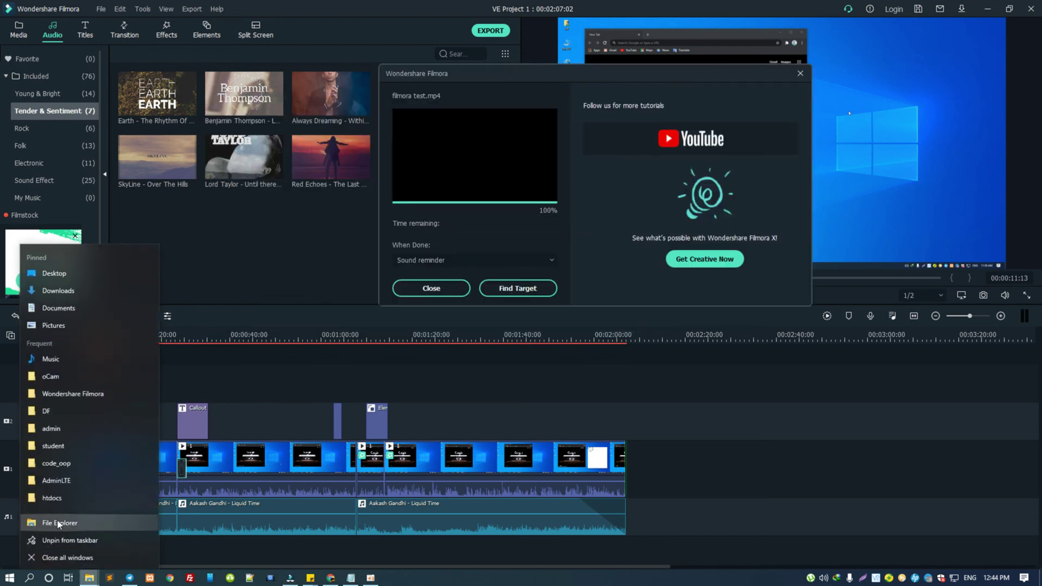
left_click(59, 522)
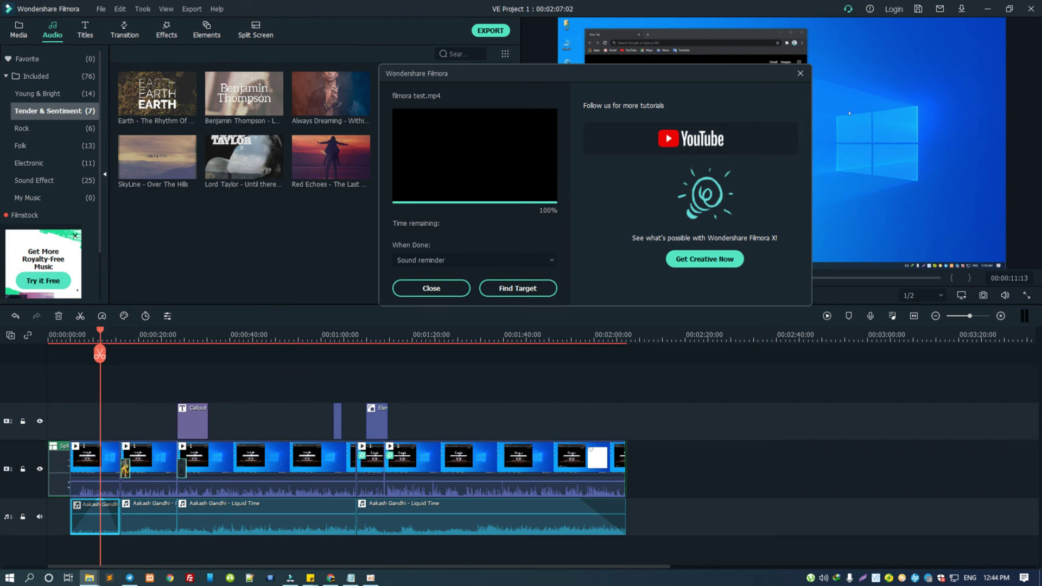
left_click(93, 240)
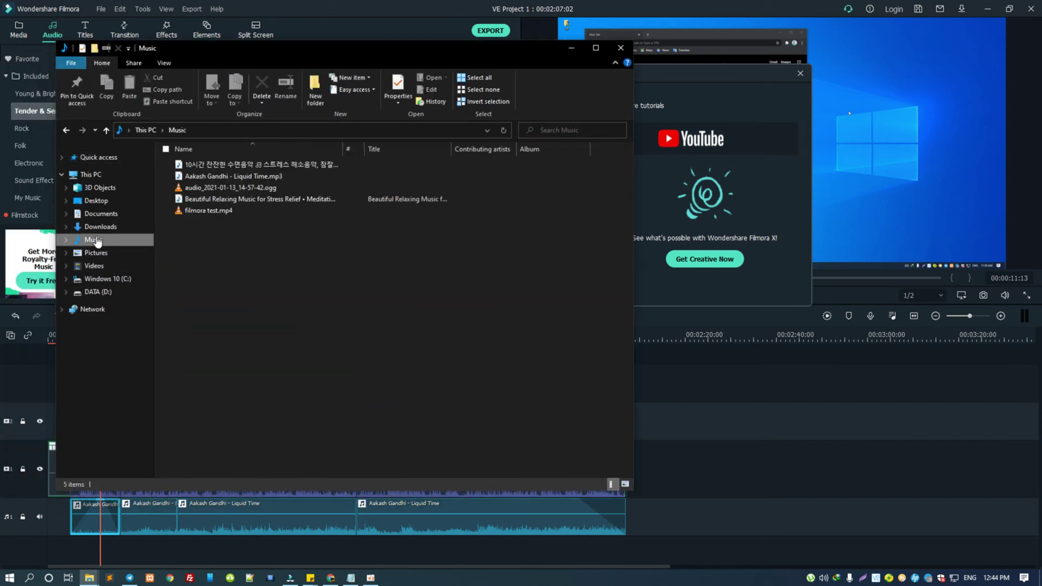
left_click(209, 211)
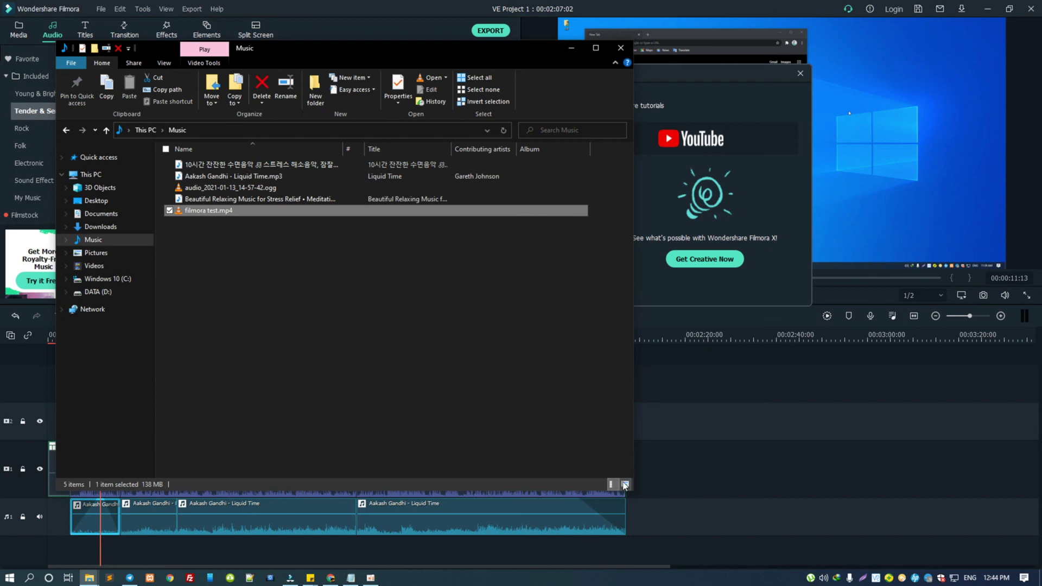
Allow the security prompt and show the Music files as large icons with filmora test.mp4 selected.
left_click(625, 485)
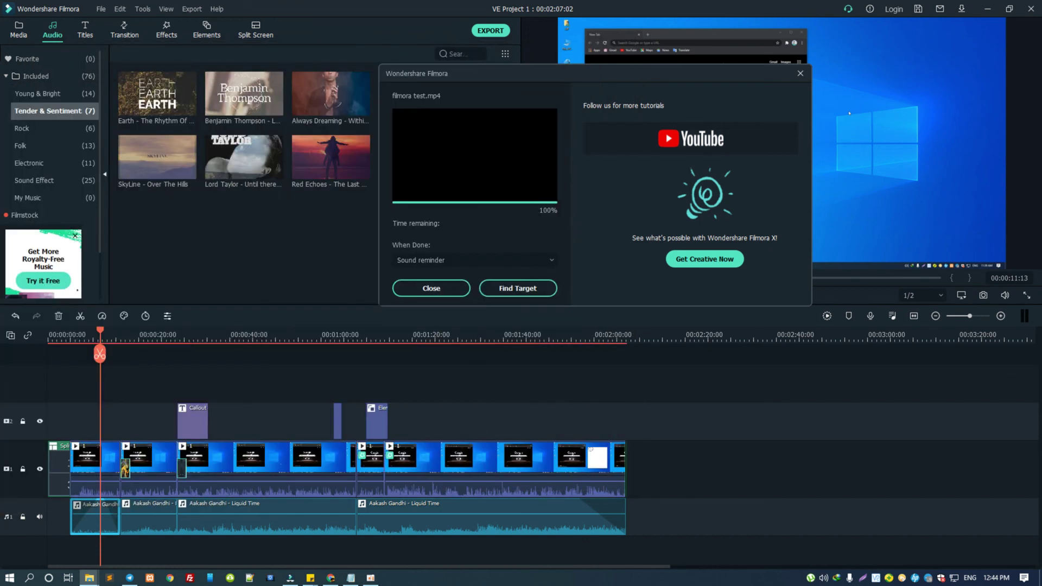
left_click(513, 291)
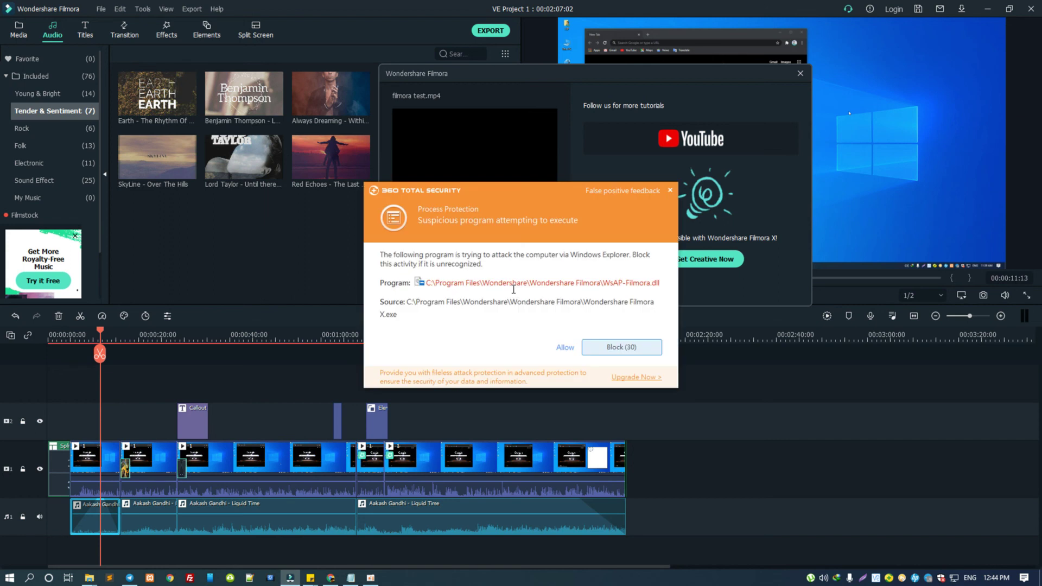
left_click(564, 347)
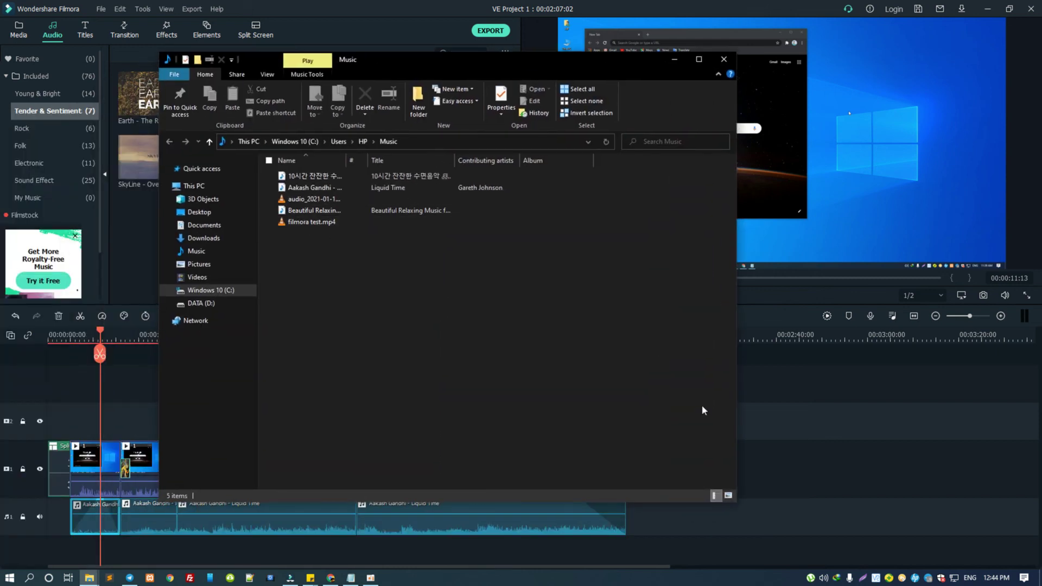
left_click(727, 497)
left_click(531, 193)
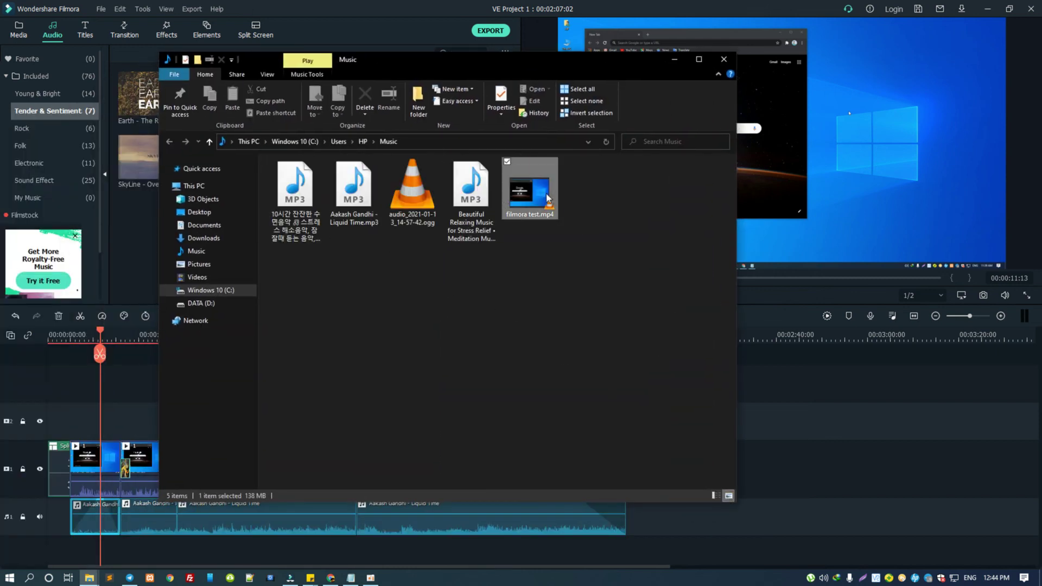
Play filmora test.mp4 in VLC and jump ahead to about 01:21, 01:35, 01:43 and near the end.
double_click(531, 194)
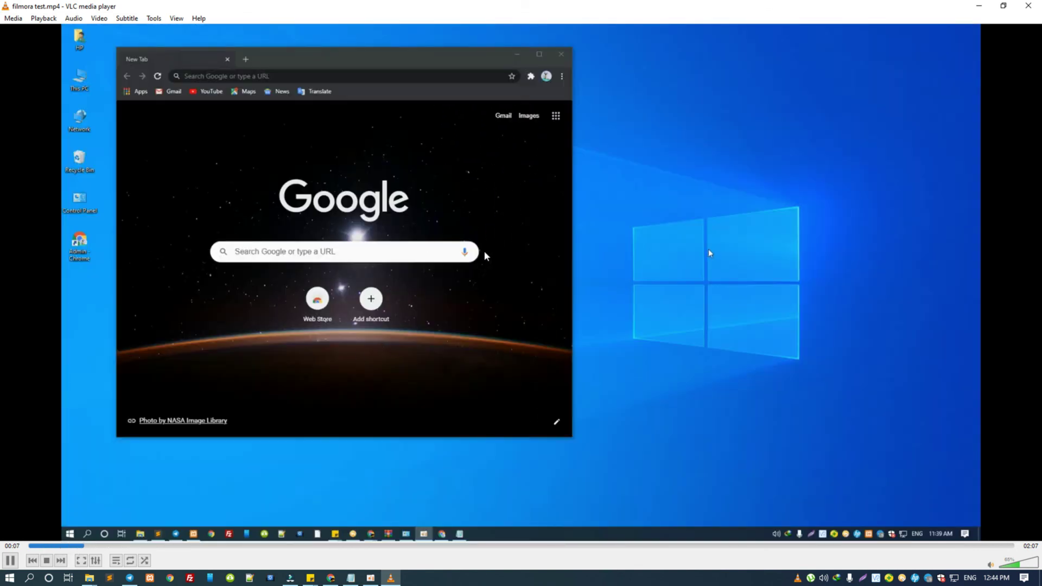
left_click(272, 545)
left_click(350, 545)
left_click(657, 545)
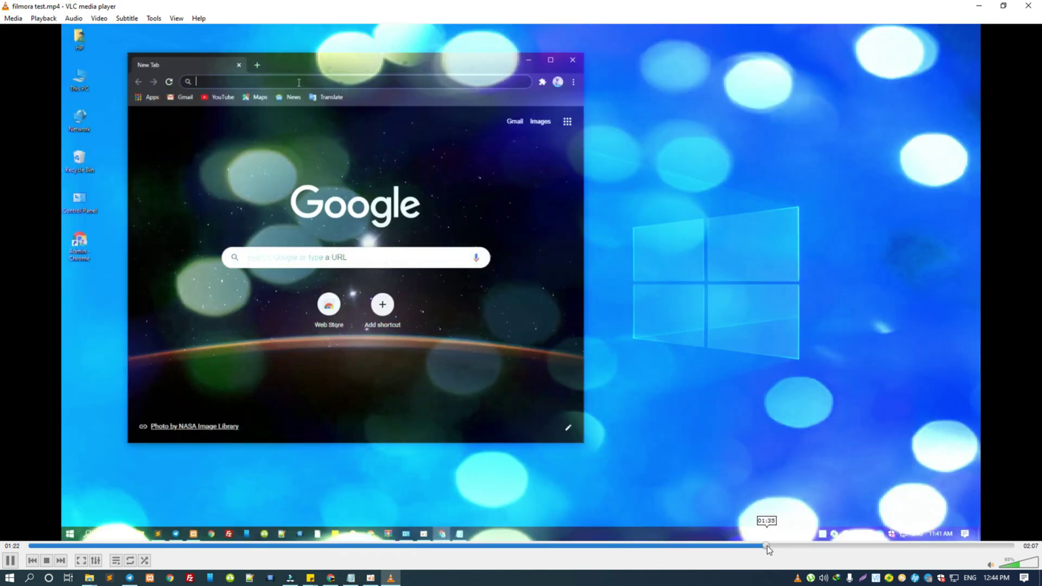
left_click(767, 545)
left_click(823, 545)
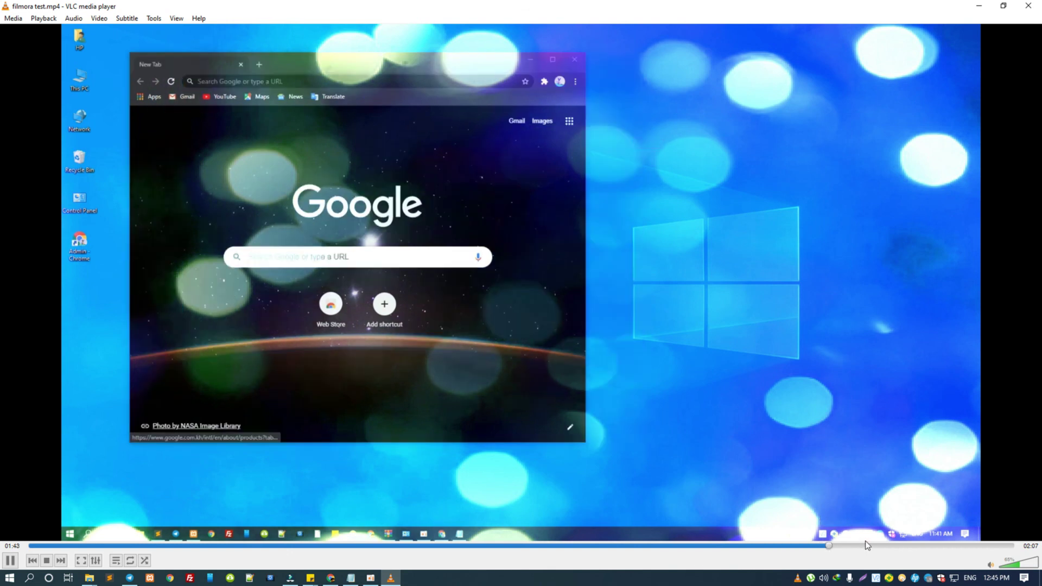
left_click(929, 546)
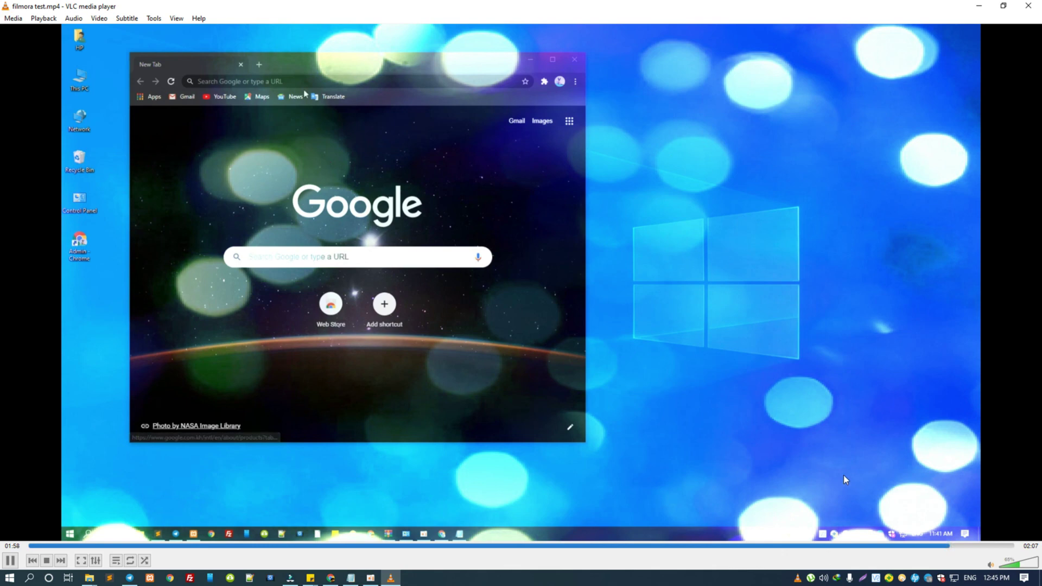
Close VLC, minimise the Music folder, and bring back the maximised Filmora window on the media library.
left_click(1028, 6)
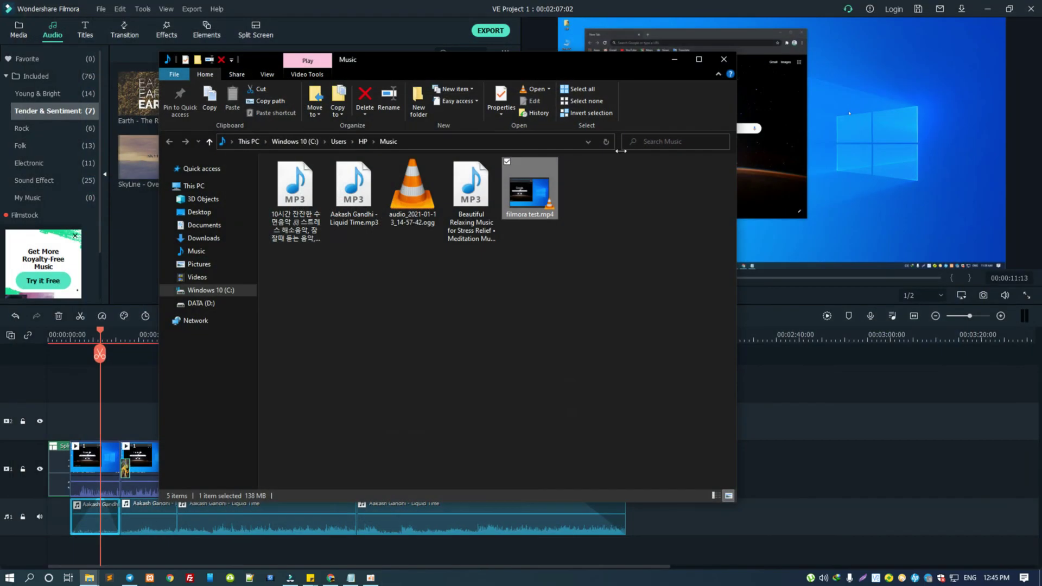
left_click(674, 61)
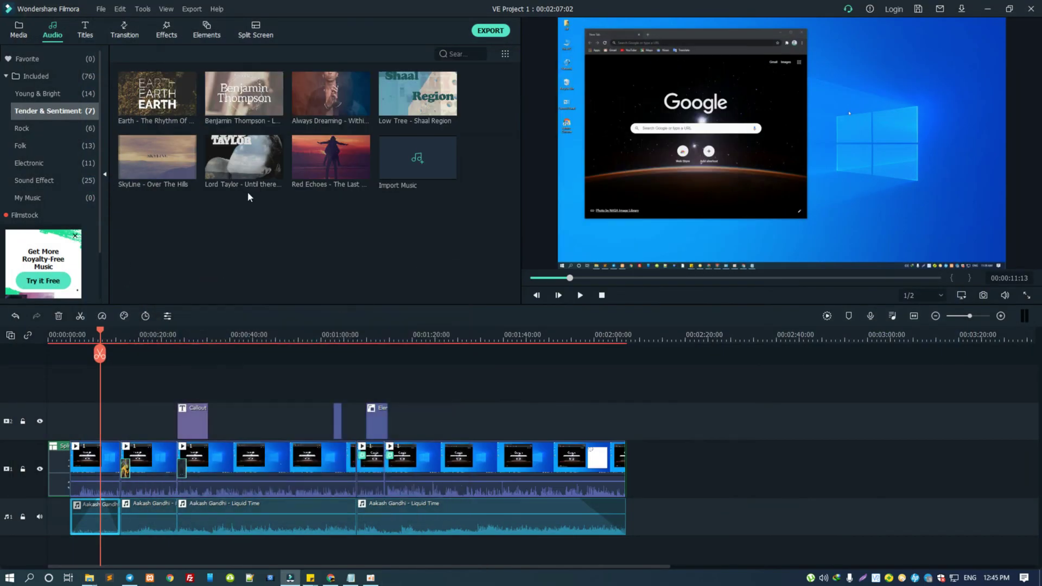
left_click(24, 32)
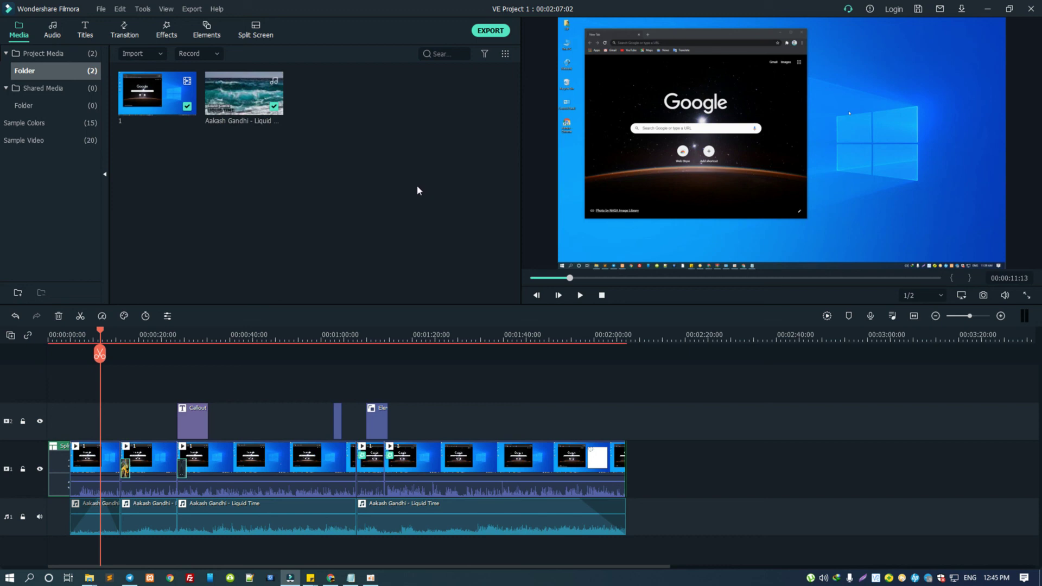
double_click(407, 5)
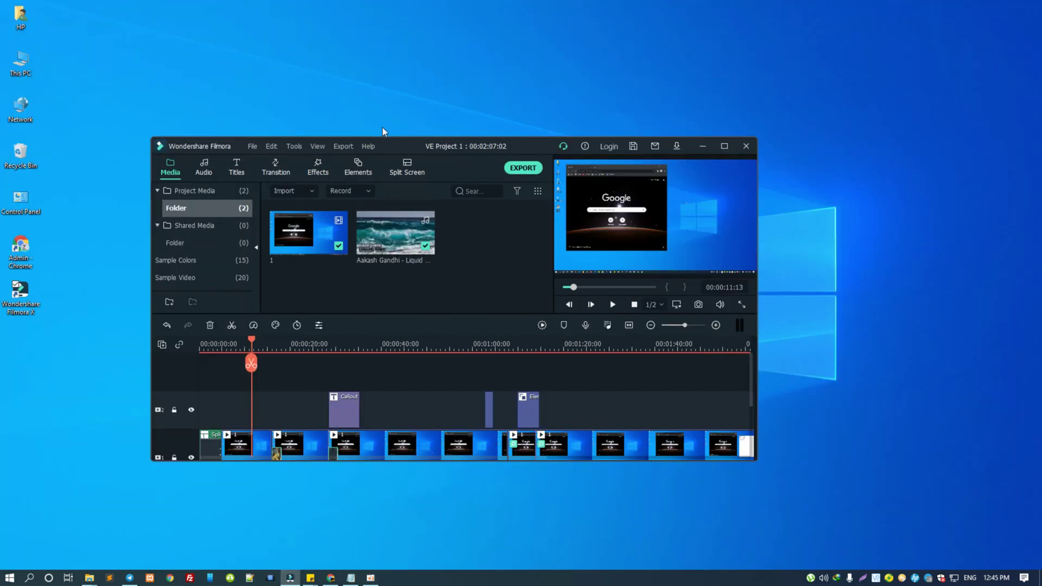
double_click(395, 143)
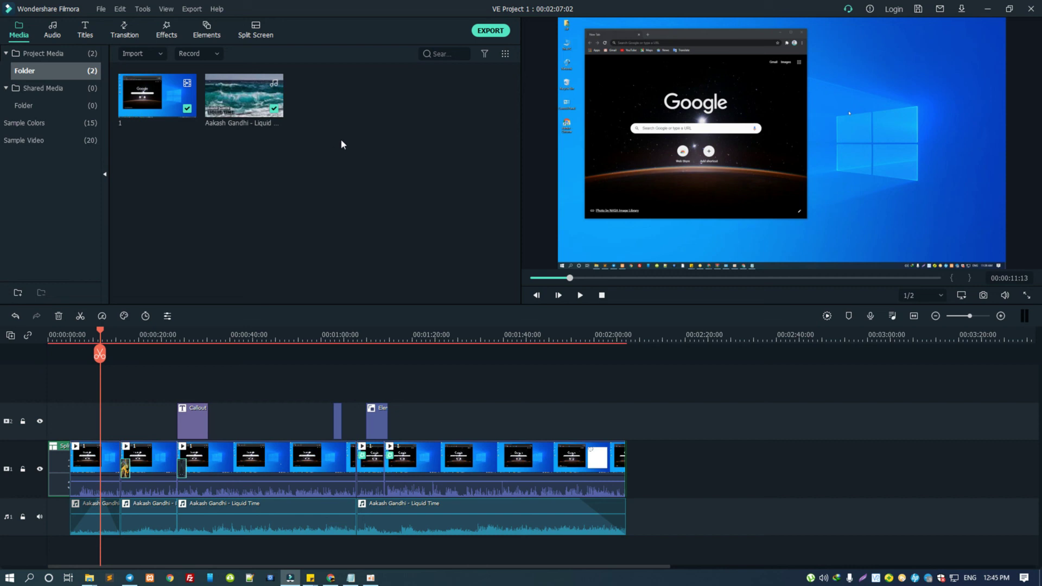
Move the timeline playhead to around 00:01:57–00:02:01.
left_click(568, 339)
left_click(614, 338)
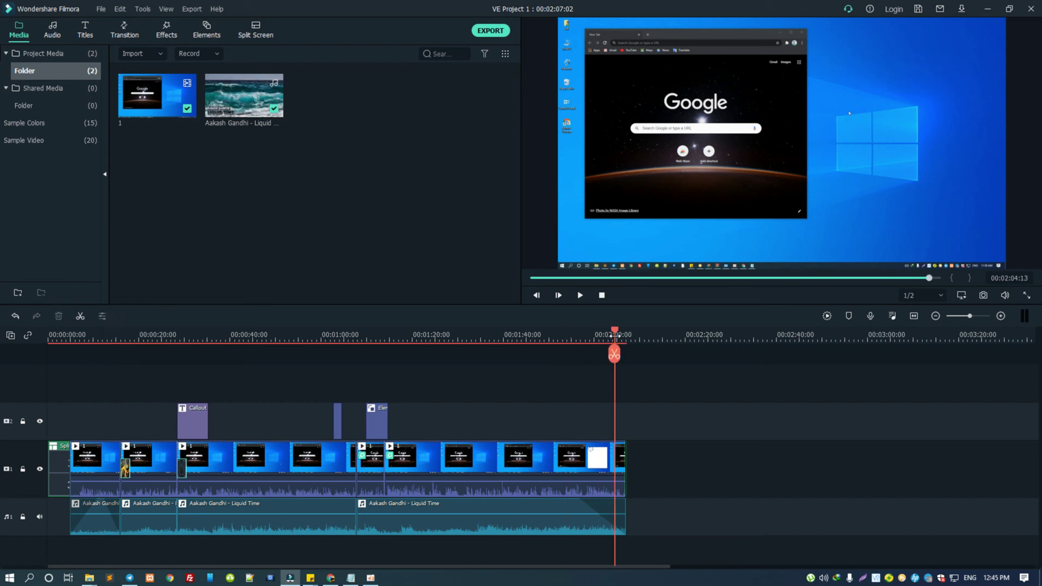
left_click(579, 338)
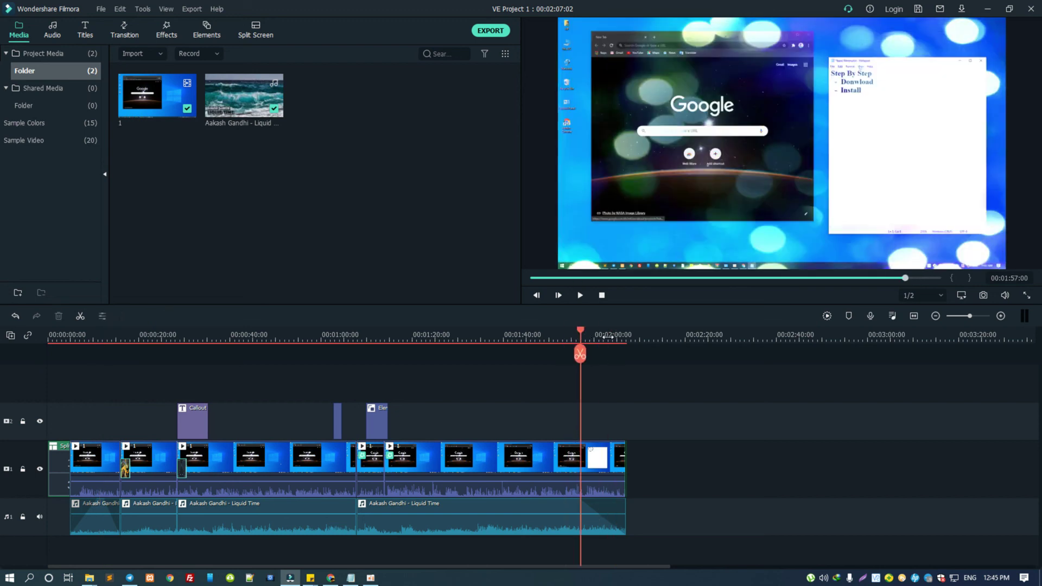
left_click(602, 338)
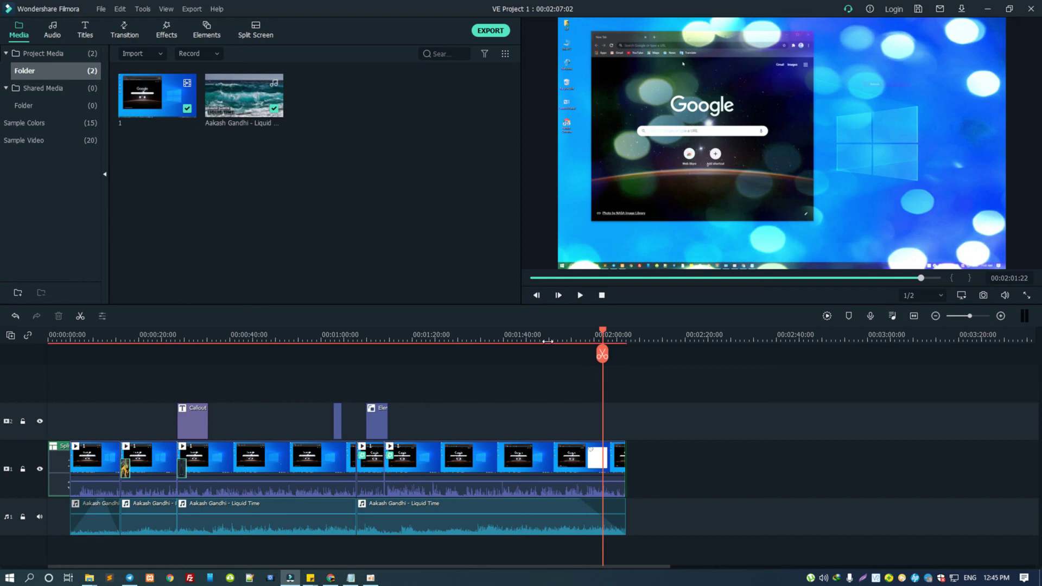